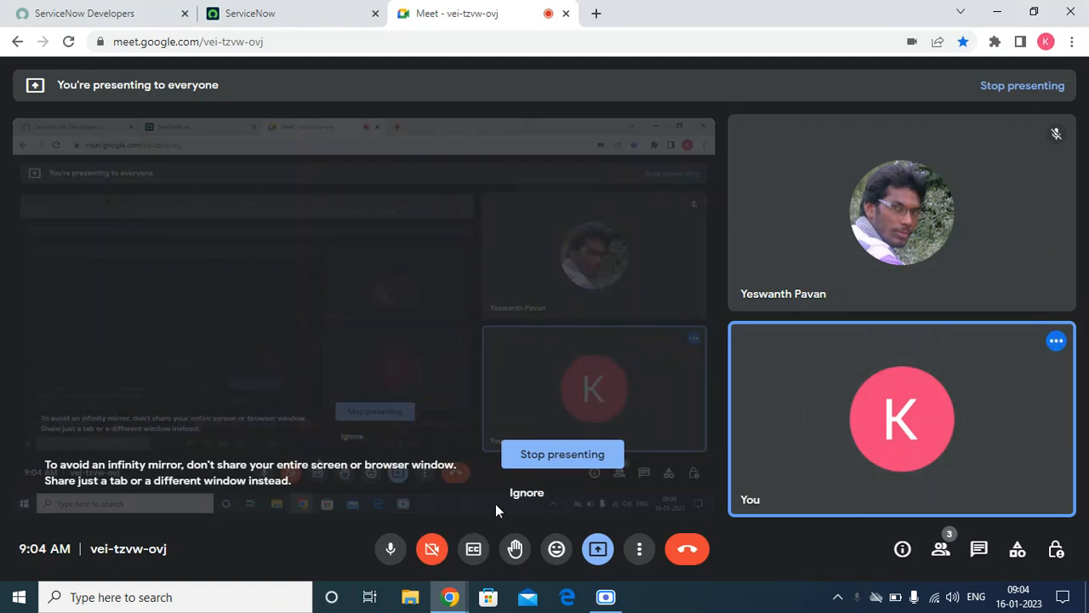
# Ignore the infinity-mirror warning in the meeting and switch to the ServiceNow page.
pyautogui.click(527, 492)
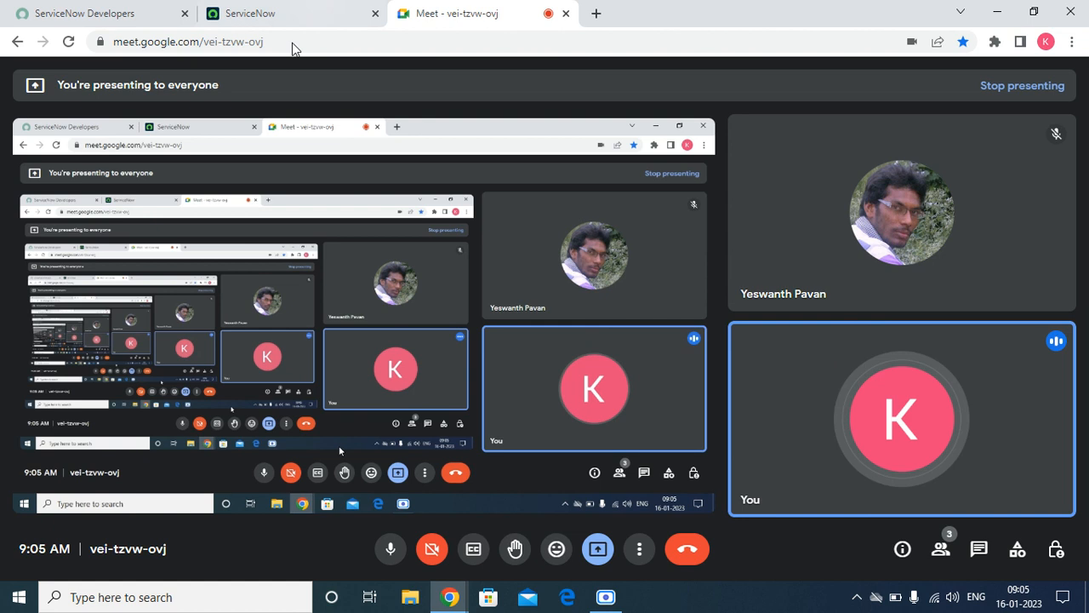
pyautogui.click(321, 13)
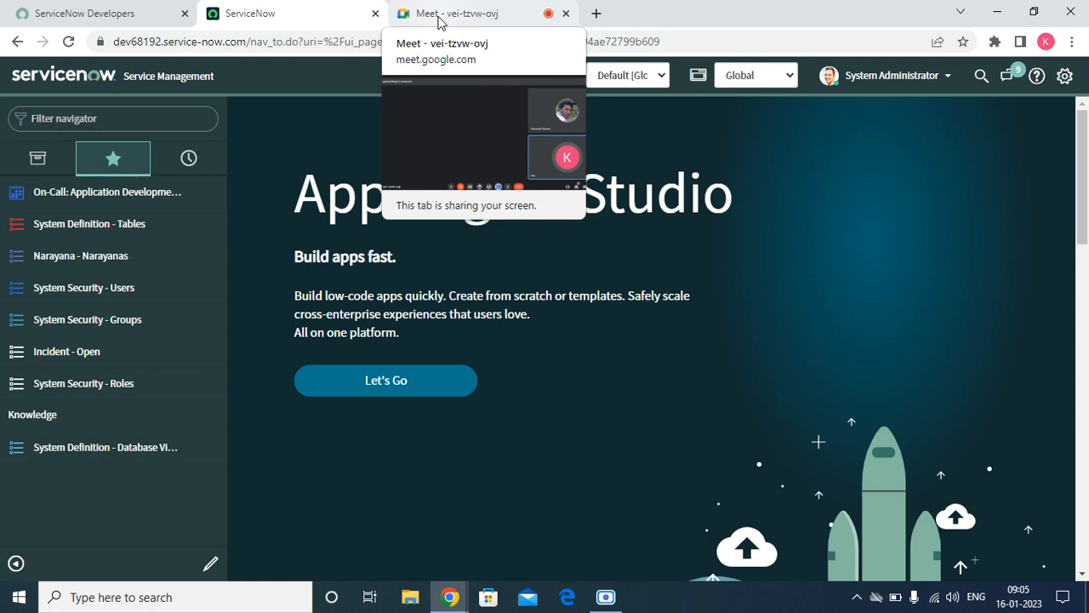
# Open a blank Notepad document and maximize its window.
pyautogui.press('super+r')
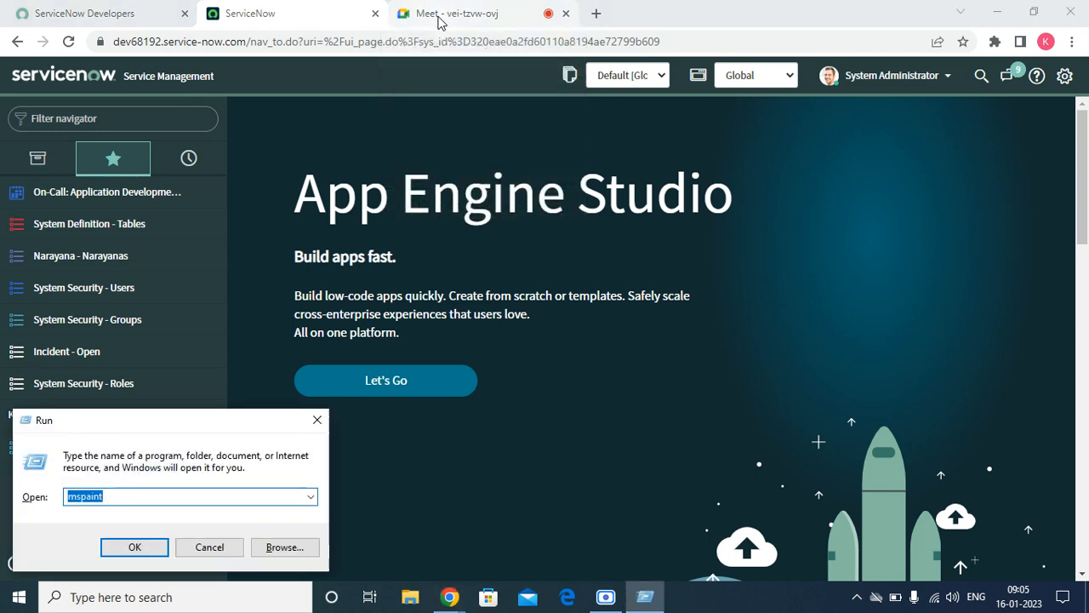
pyautogui.write('notepad')
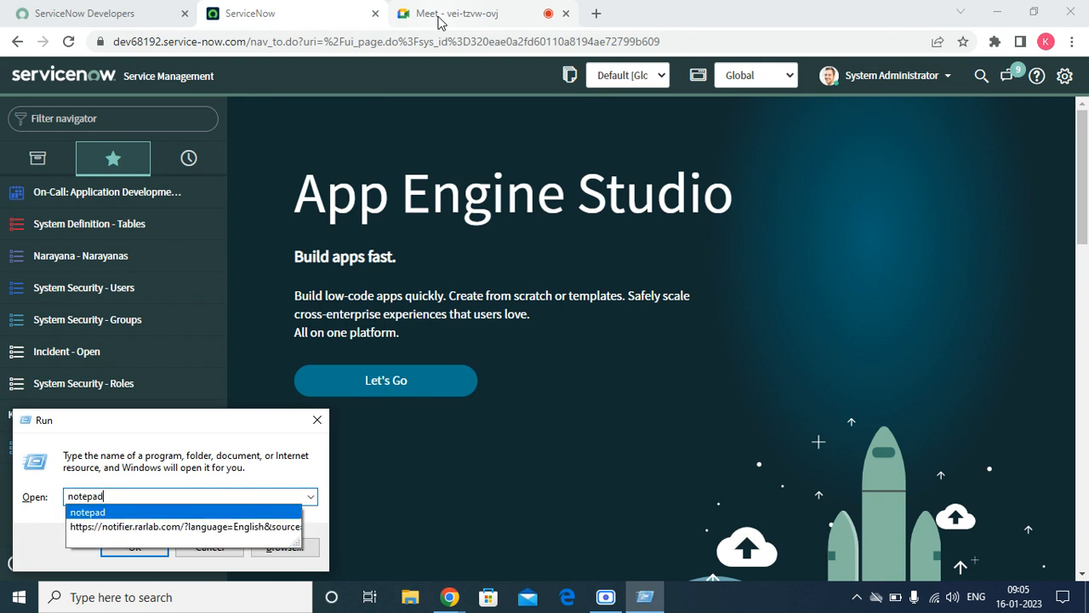
pyautogui.press('Return')
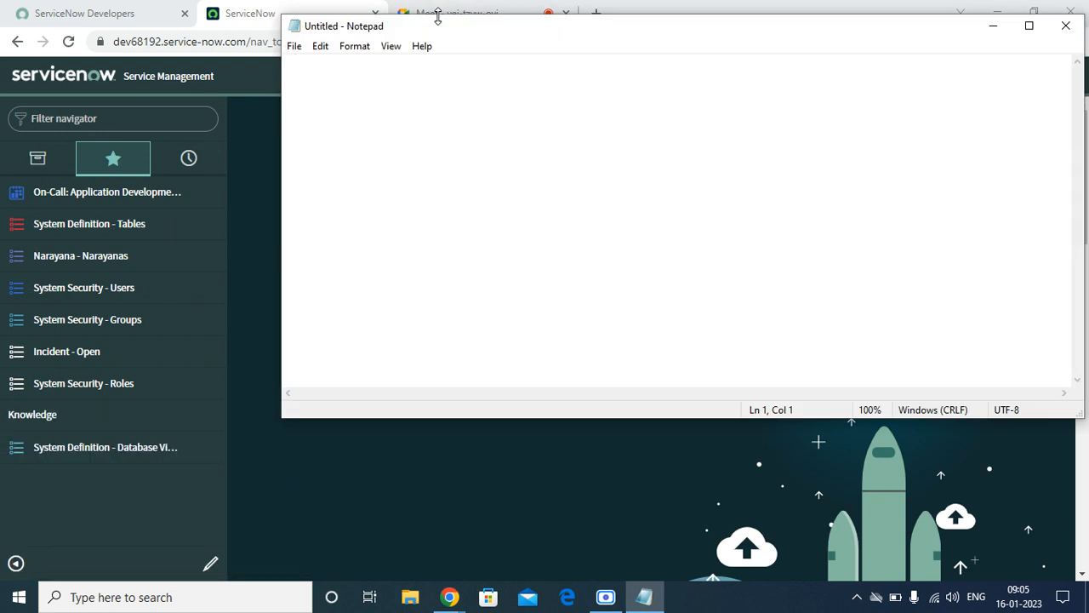
pyautogui.click(1029, 25)
# Write the heading "Email Notifications" in the note and leave a blank line beneath it.
pyautogui.write('Ema')
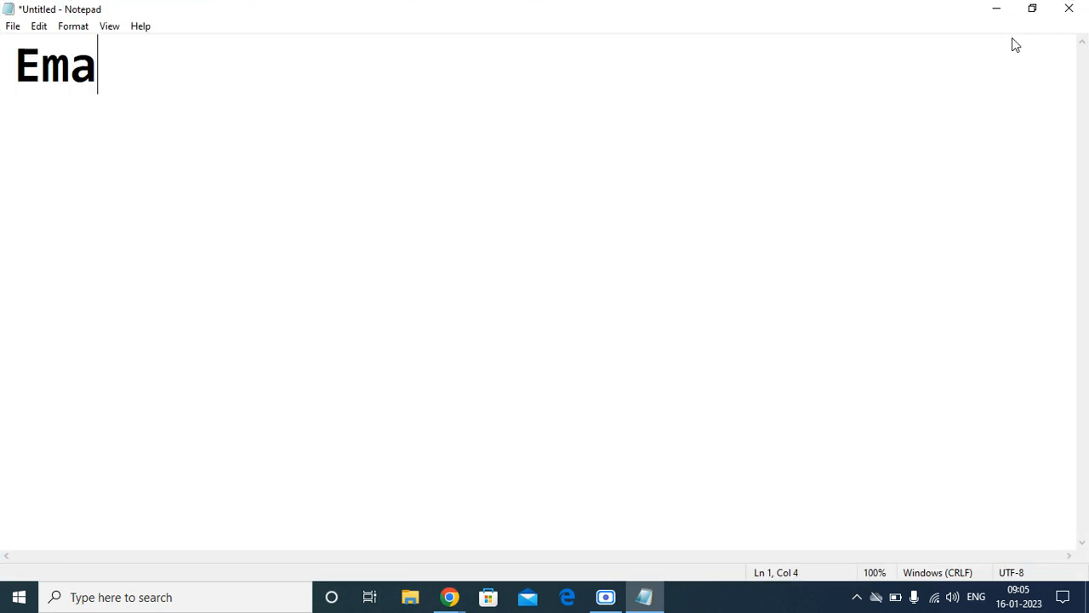
pyautogui.write('il Noi')
pyautogui.press('BackSpace')
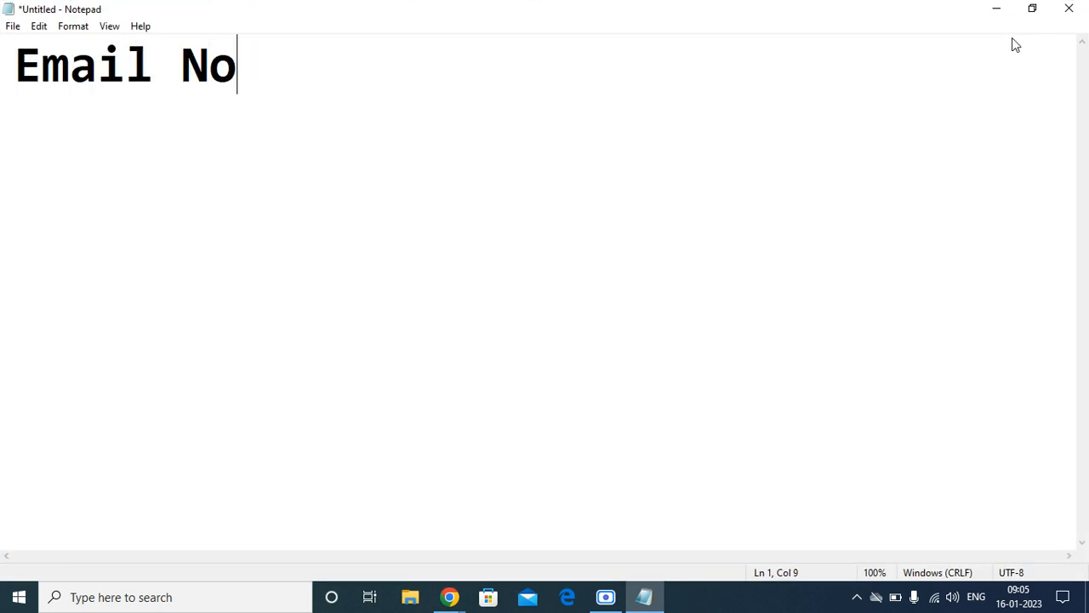
pyautogui.write('tifications')
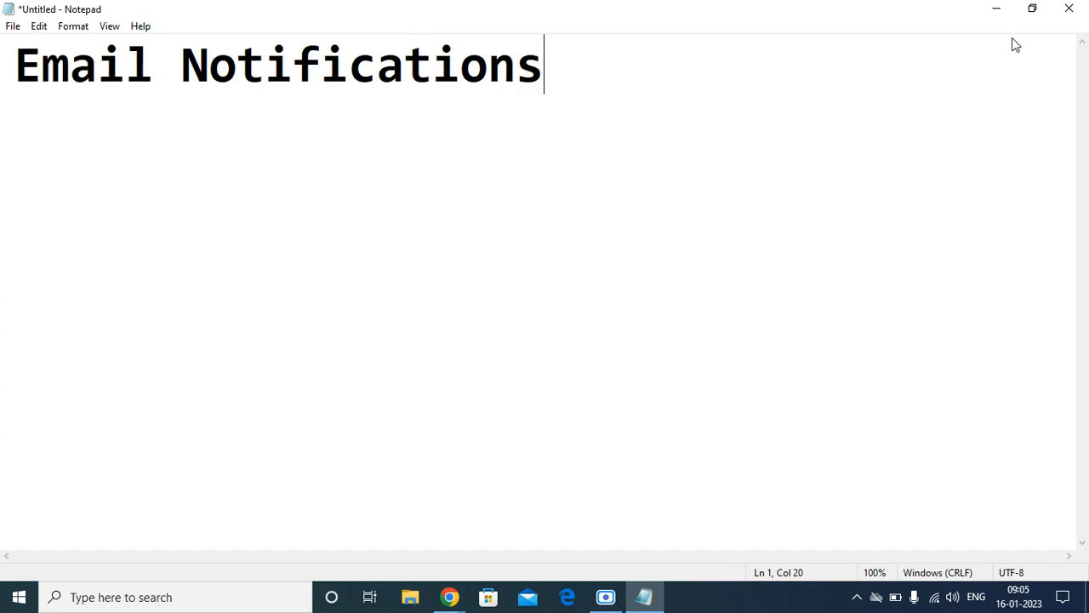
pyautogui.press('Return')
pyautogui.press('Return')
# Add the first list item "1.Inbound" below the heading and start a new line.
pyautogui.write('1')
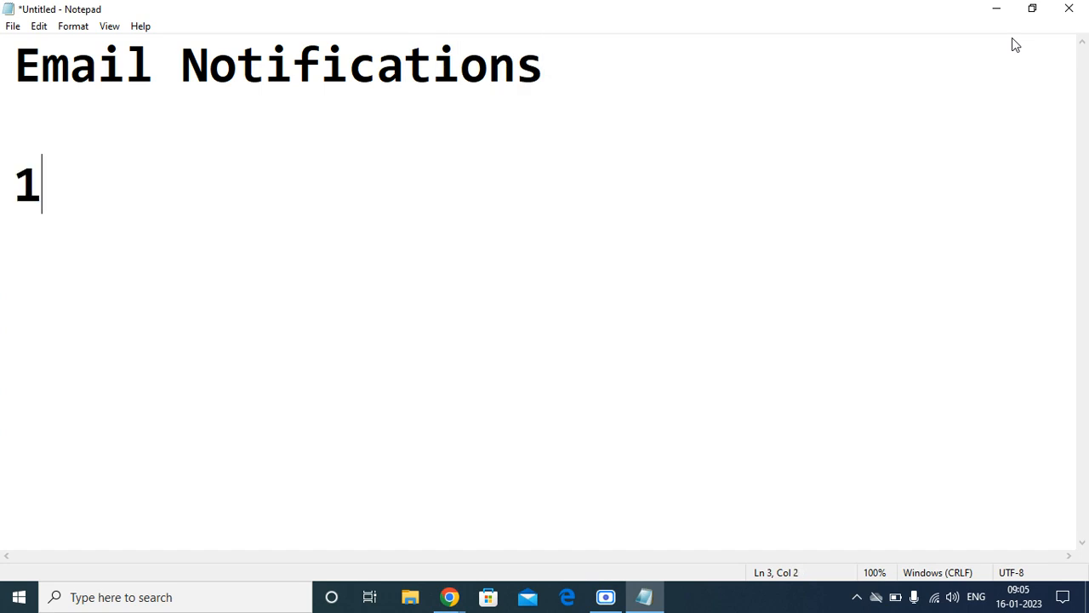
pyautogui.write('.')
pyautogui.press('BackSpace')
pyautogui.write('Inob')
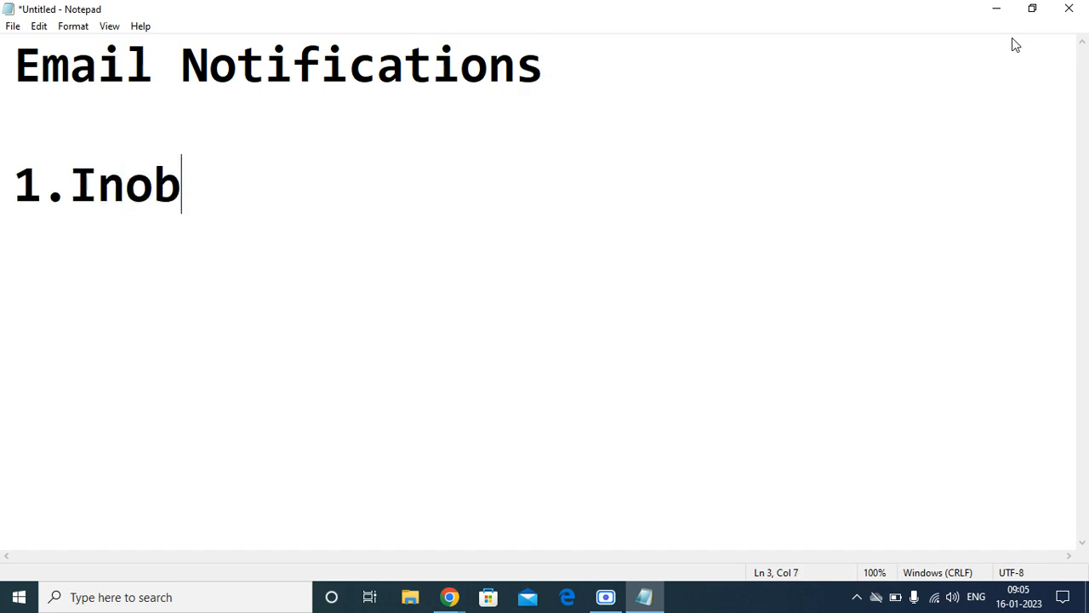
pyautogui.write('u')
pyautogui.press('BackSpace')
pyautogui.press('BackSpace')
pyautogui.press('BackSpace')
pyautogui.write('bou')
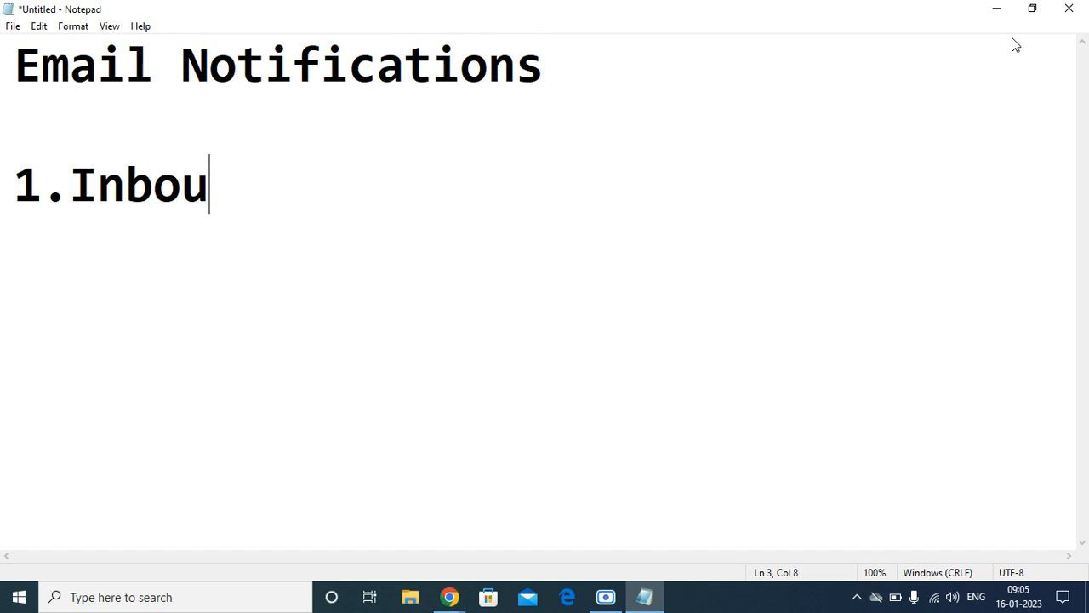
pyautogui.write('nd')
pyautogui.press('Return')
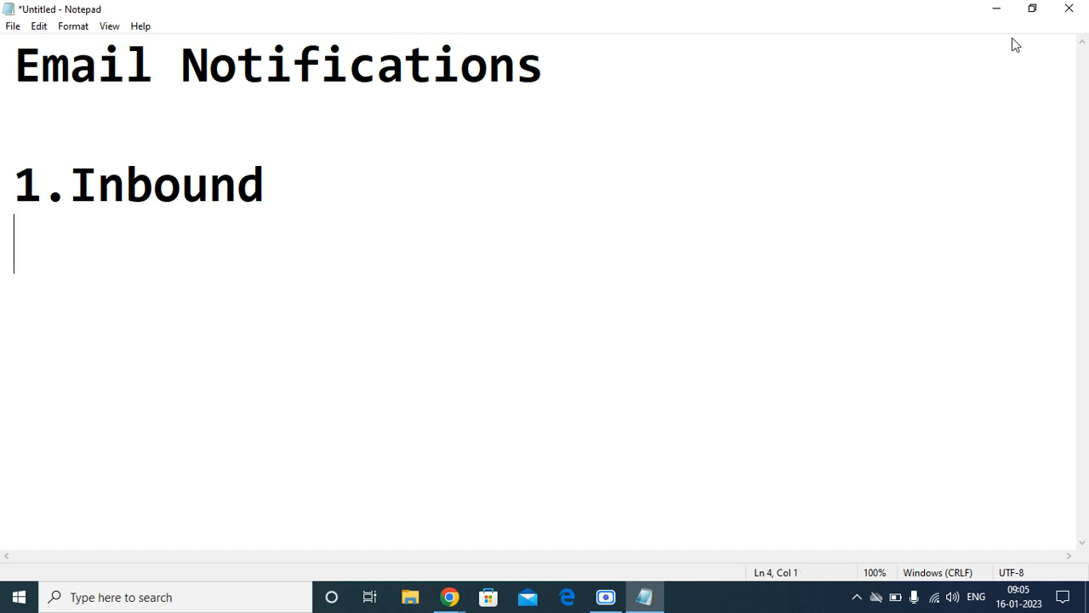
# Add the second list item "2.Outbound" below the Inbound item.
pyautogui.write('2.  Ou')
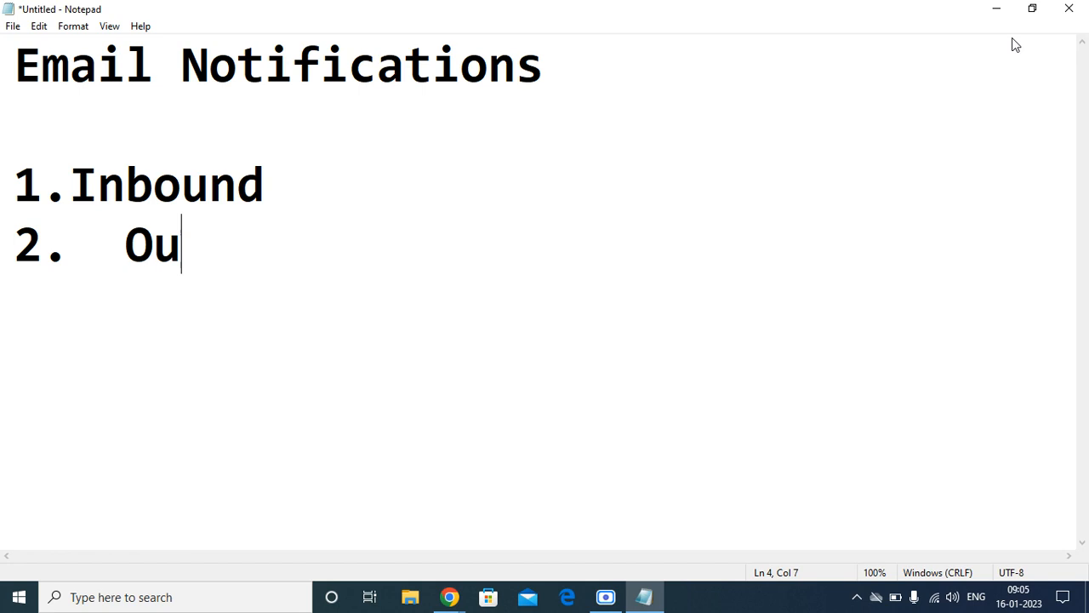
pyautogui.press('BackSpace')
pyautogui.press('BackSpace')
pyautogui.press('BackSpace')
pyautogui.press('BackSpace')
pyautogui.write('Out')
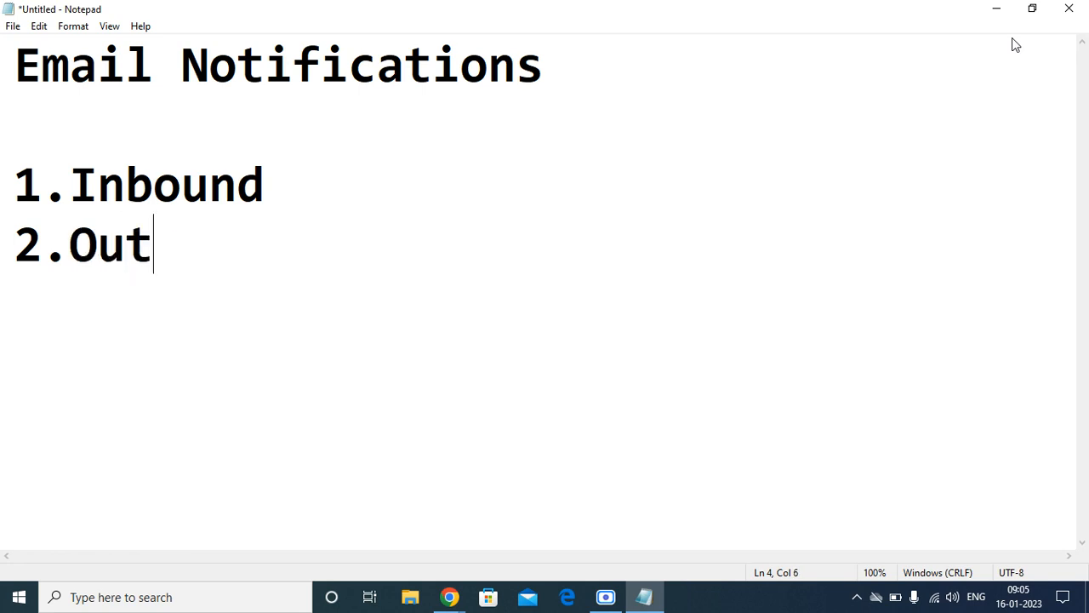
pyautogui.write('bound')
# Begin the Inbound item's description with "- Receving emails".
pyautogui.press('Up')
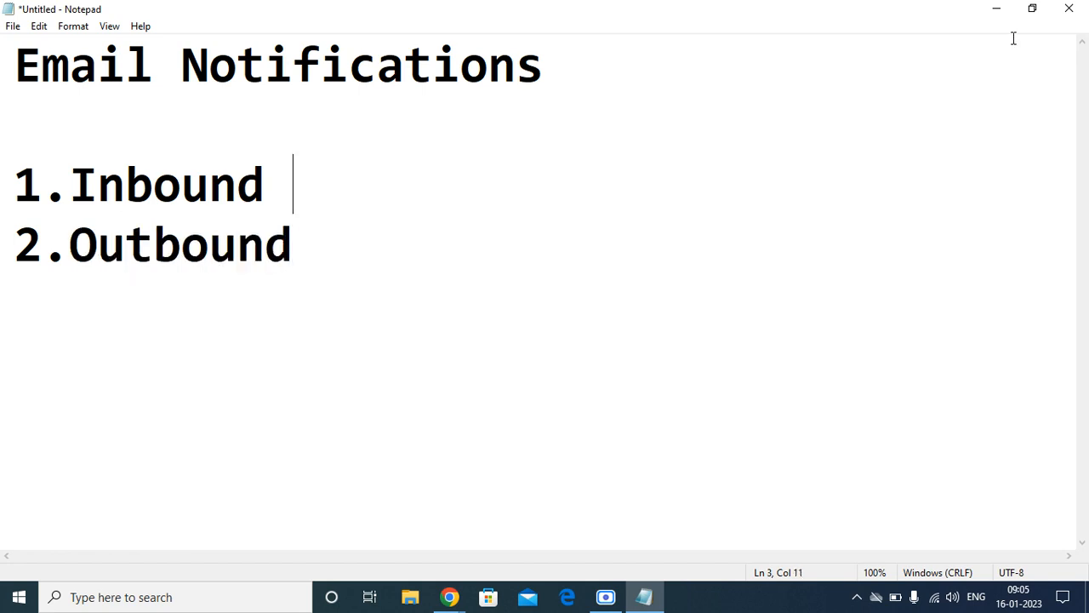
pyautogui.write('- Rece')
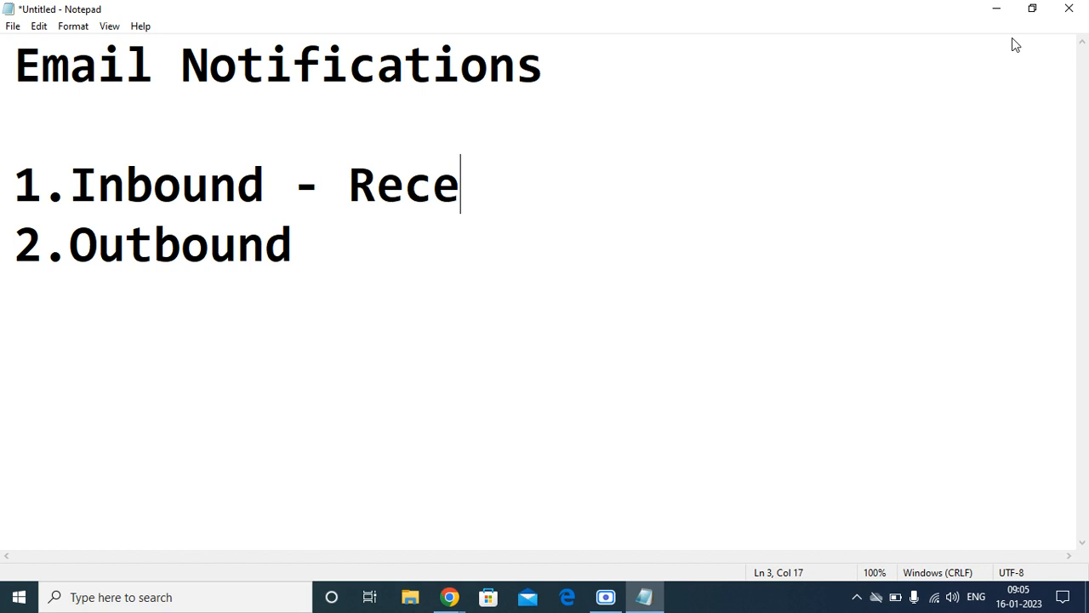
pyautogui.write('ing ema')
pyautogui.press('BackSpace')
pyautogui.press('BackSpace')
pyautogui.press('BackSpace')
pyautogui.press('BackSpace')
pyautogui.press('BackSpace')
pyautogui.press('BackSpace')
pyautogui.press('BackSpace')
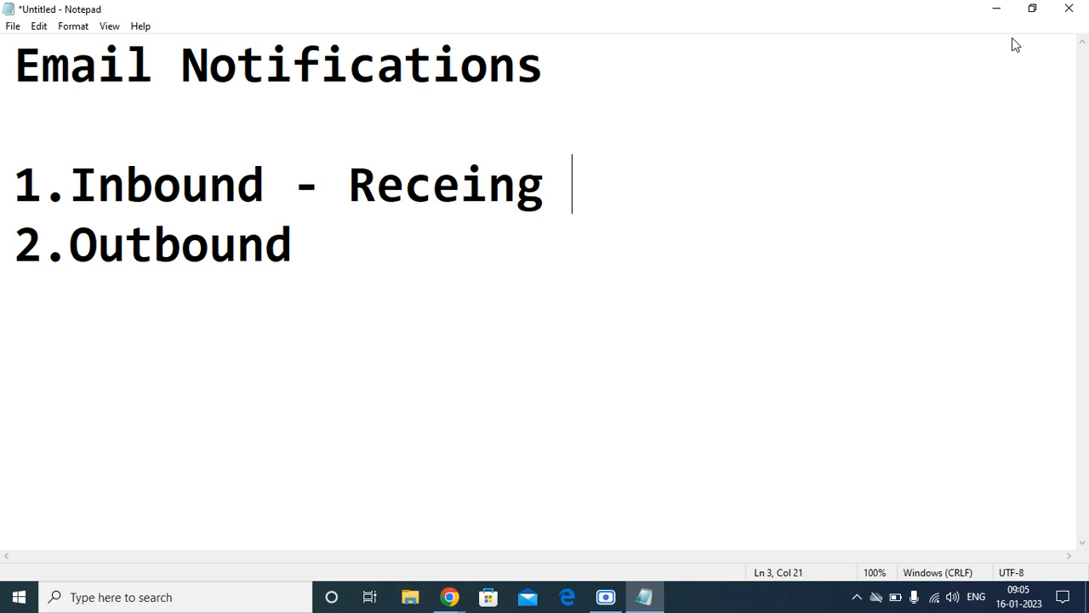
pyautogui.write('ving e')
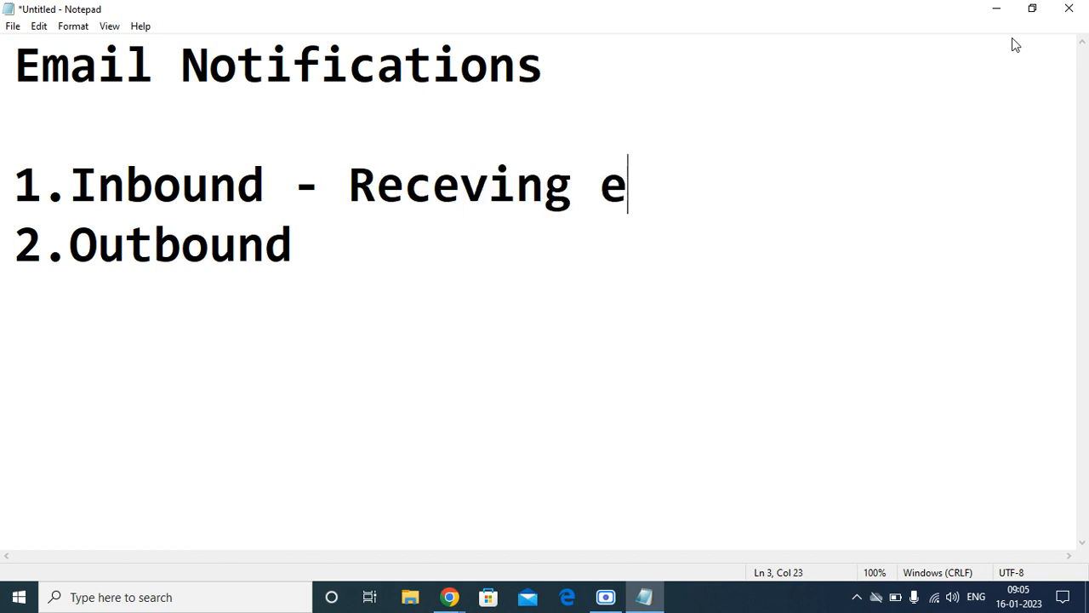
pyautogui.write('maol')
pyautogui.press('BackSpace')
pyautogui.press('BackSpace')
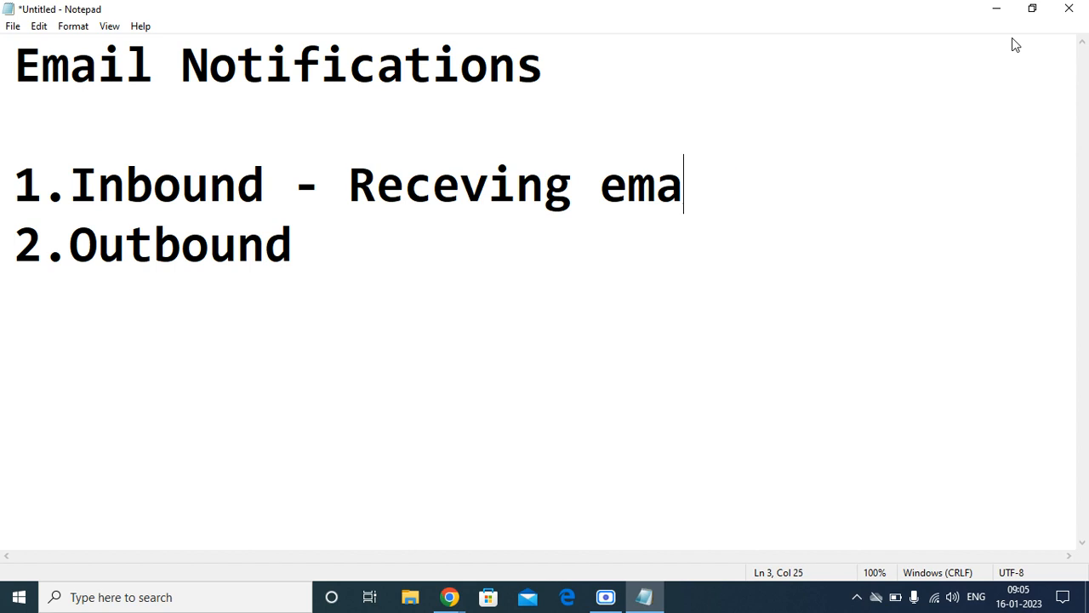
pyautogui.write('ils from')
pyautogui.press('BackSpace')
pyautogui.press('BackSpace')
pyautogui.press('BackSpace')
pyautogui.press('BackSpace')
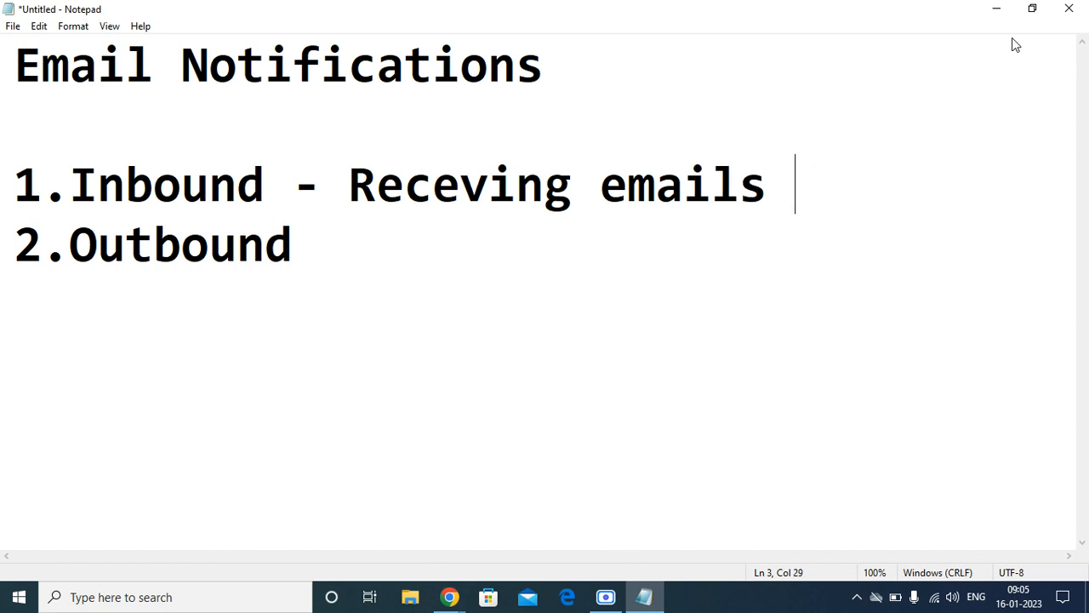
# Complete the Inbound description with "to ServiceNow instance." and insert a blank line before the Outbound item.
pyautogui.write('to Se')
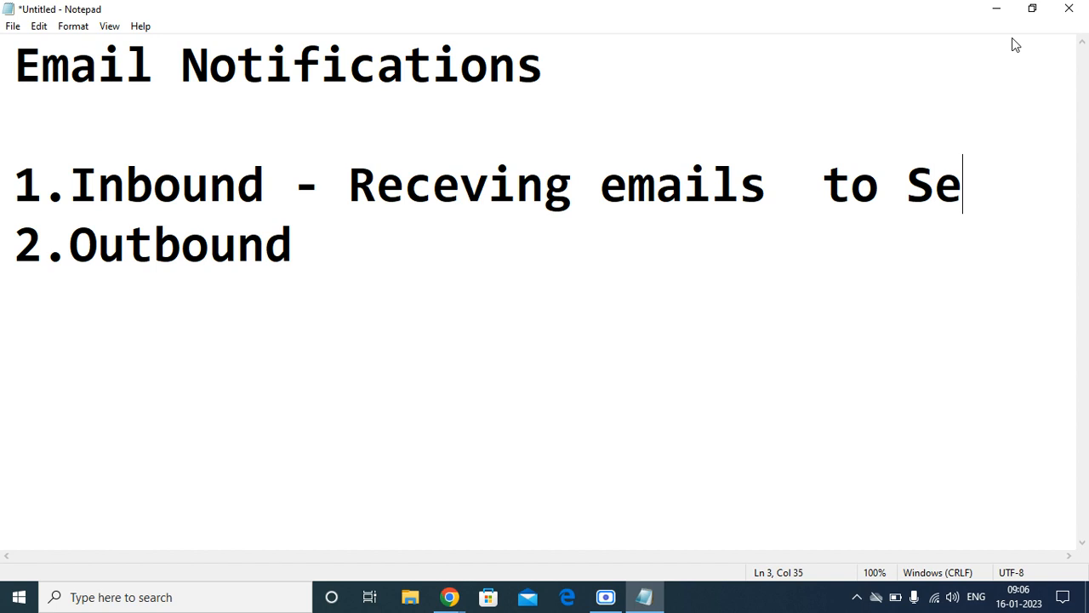
pyautogui.write('rviceno')
pyautogui.press('BackSpace')
pyautogui.press('BackSpace')
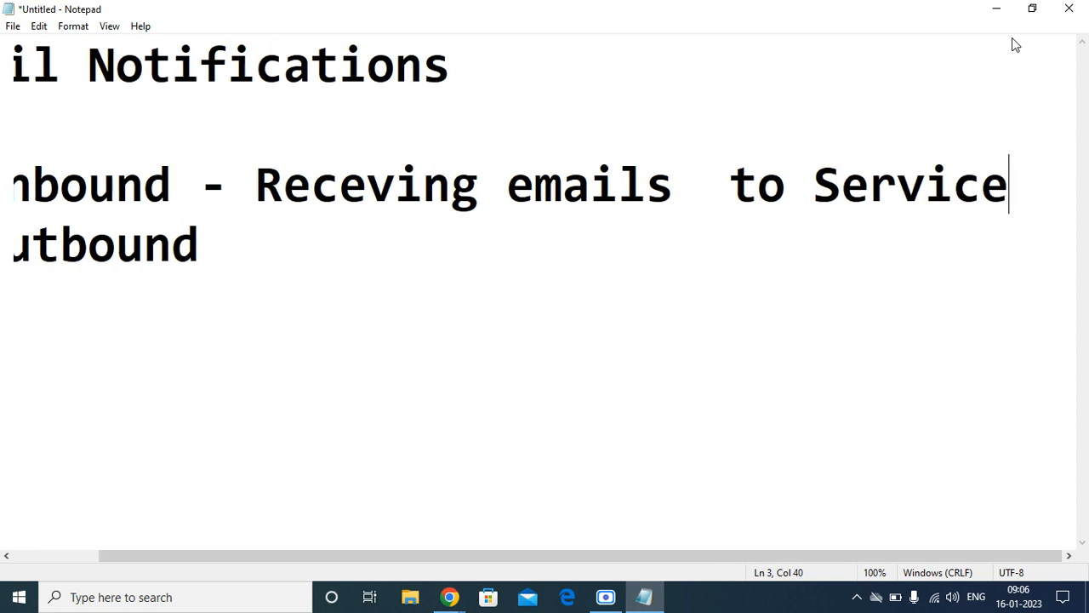
pyautogui.write('Now insuac')
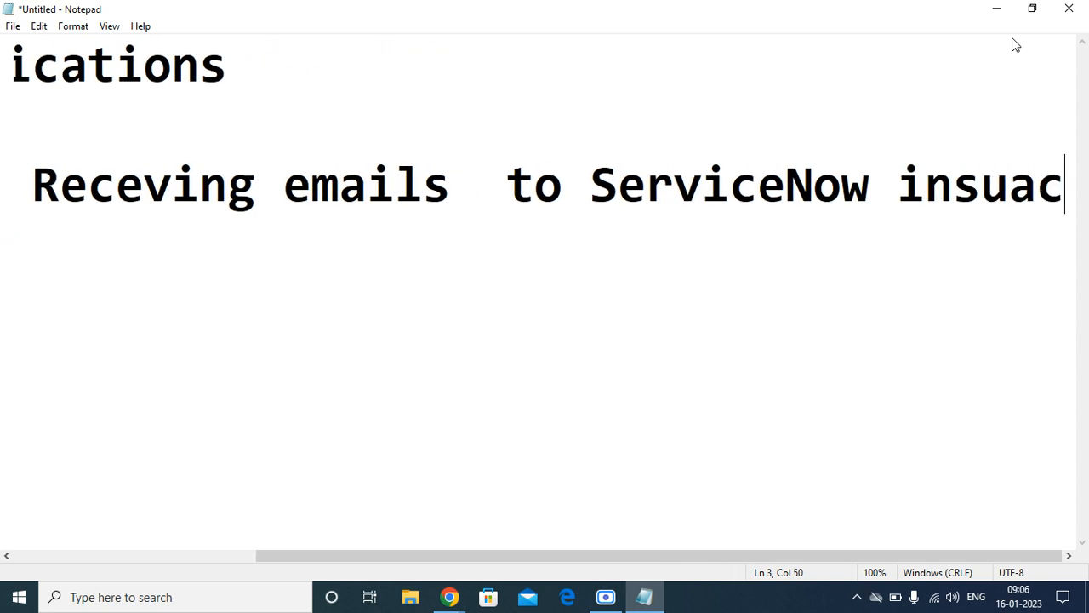
pyautogui.press('BackSpace')
pyautogui.press('BackSpace')
pyautogui.press('BackSpace')
pyautogui.write('tance')
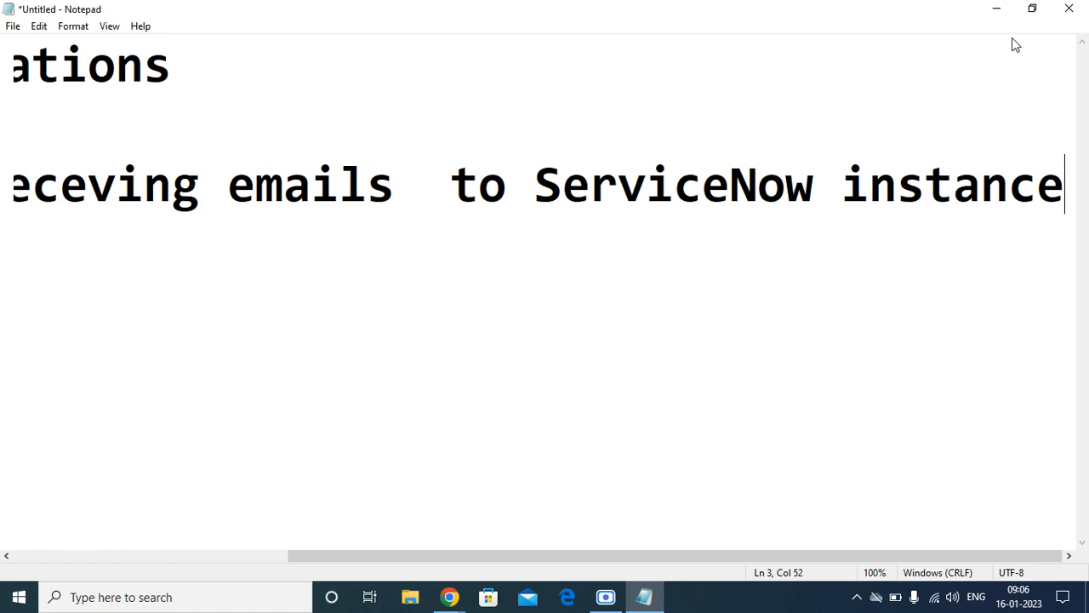
pyautogui.write('.')
pyautogui.press('Return')
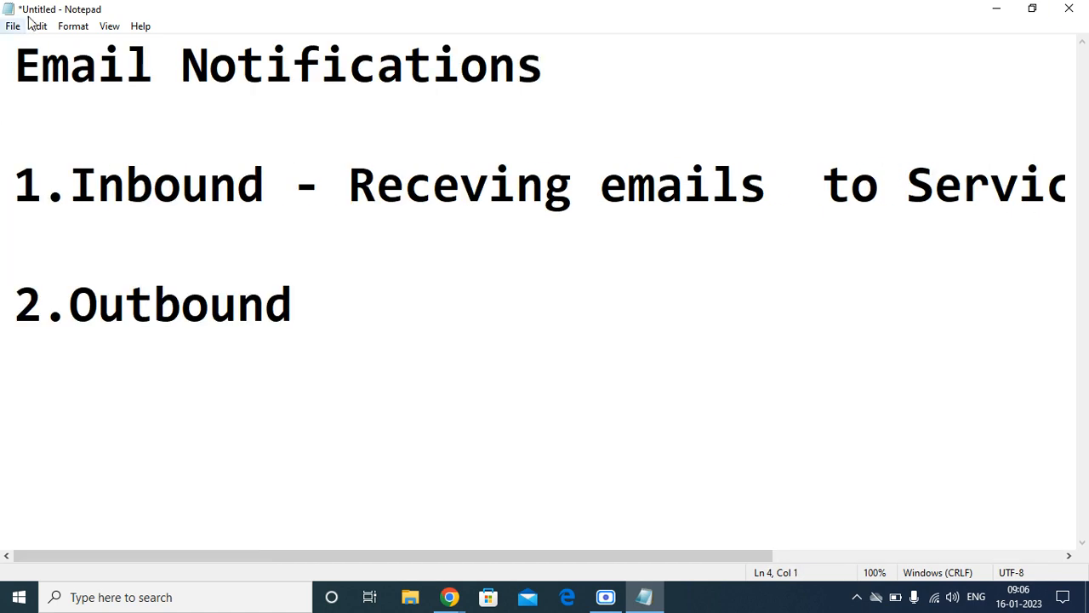
# Set the Notepad font size to 36.
pyautogui.click(73, 25)
pyautogui.click(82, 61)
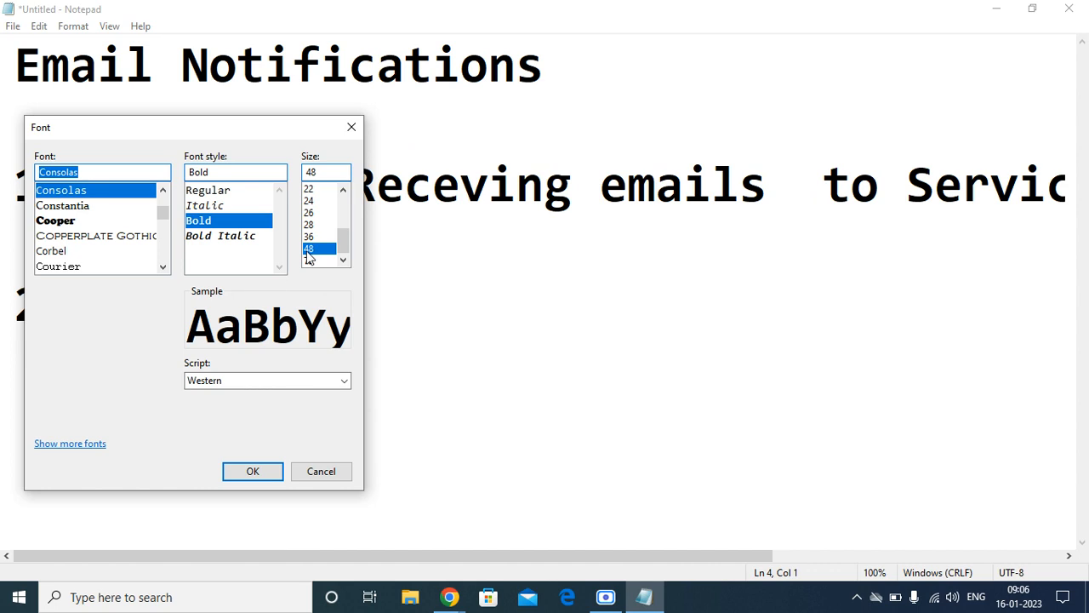
pyautogui.click(308, 235)
pyautogui.click(252, 471)
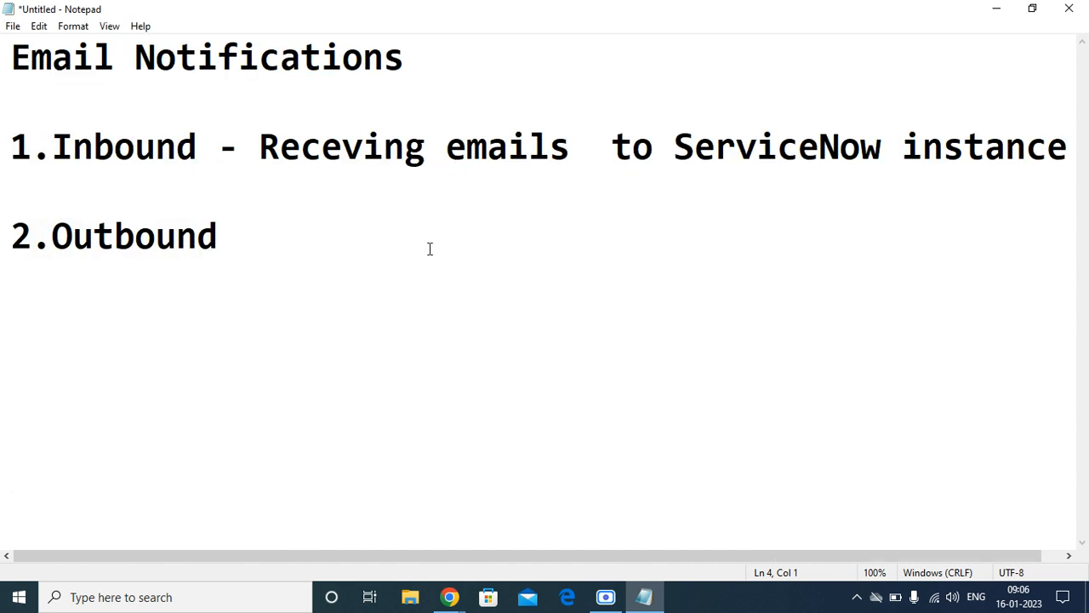
# Begin the Outbound item's description with "- Sending the emails".
pyautogui.click(247, 247)
pyautogui.write('- Send')
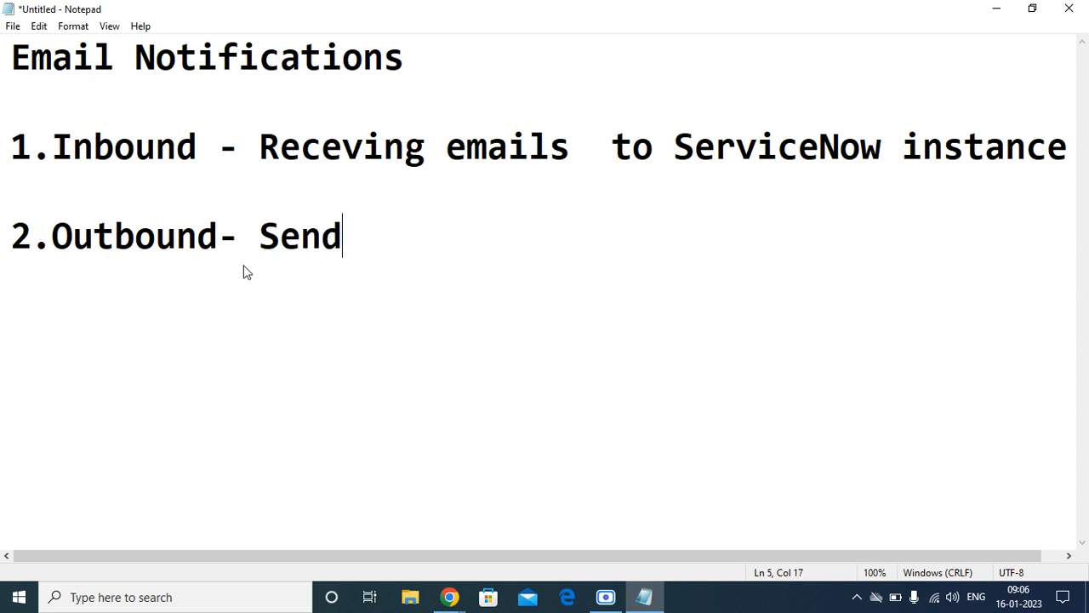
pyautogui.write('ing the emails to')
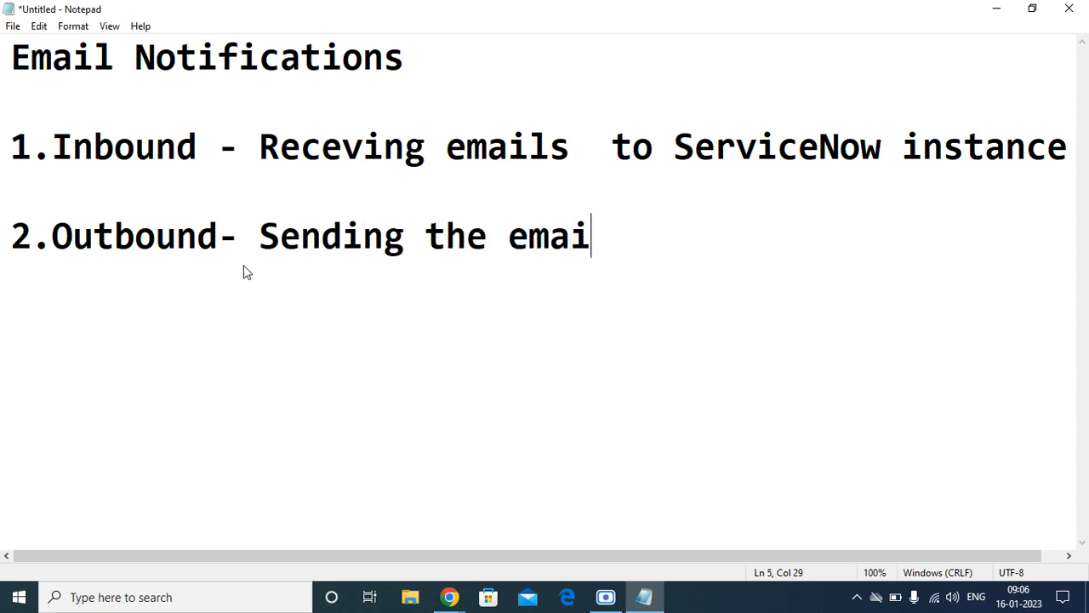
pyautogui.press('BackSpace')
pyautogui.press('BackSpace')
pyautogui.press('BackSpace')
pyautogui.press('BackSpace')
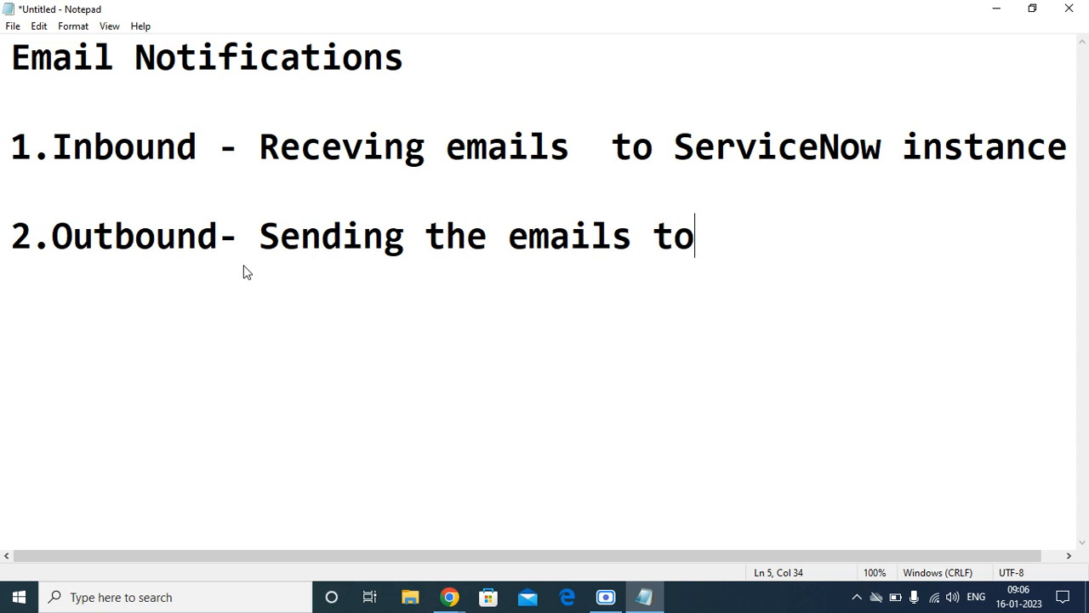
# Complete the Outbound description with "from ServiceNow instance.".
pyautogui.write('from')
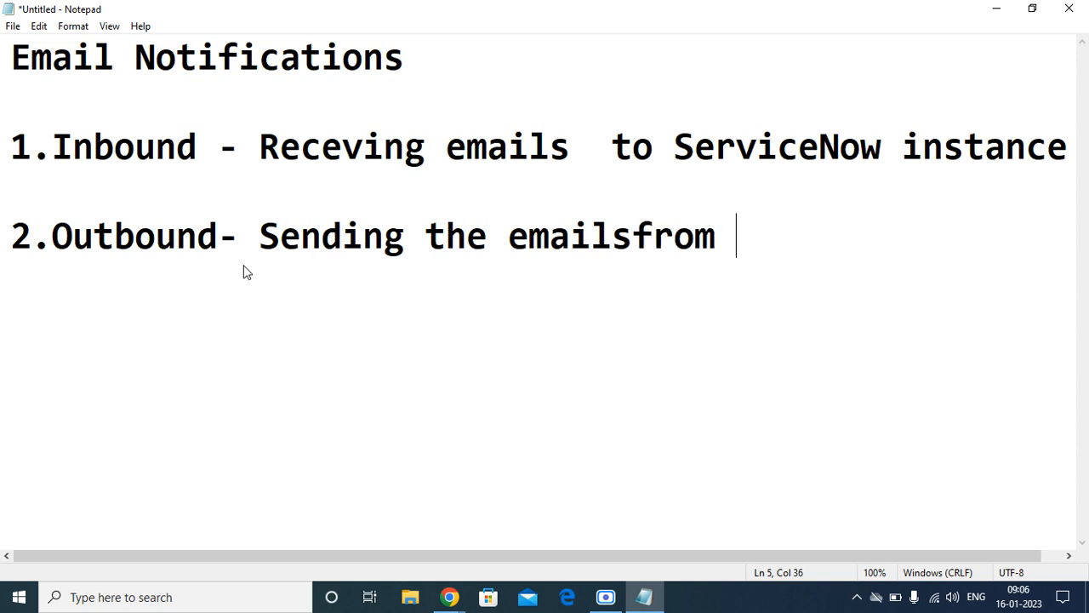
pyautogui.press('BackSpace')
pyautogui.press('BackSpace')
pyautogui.press('BackSpace')
pyautogui.press('BackSpace')
pyautogui.press('BackSpace')
pyautogui.write('from Servic')
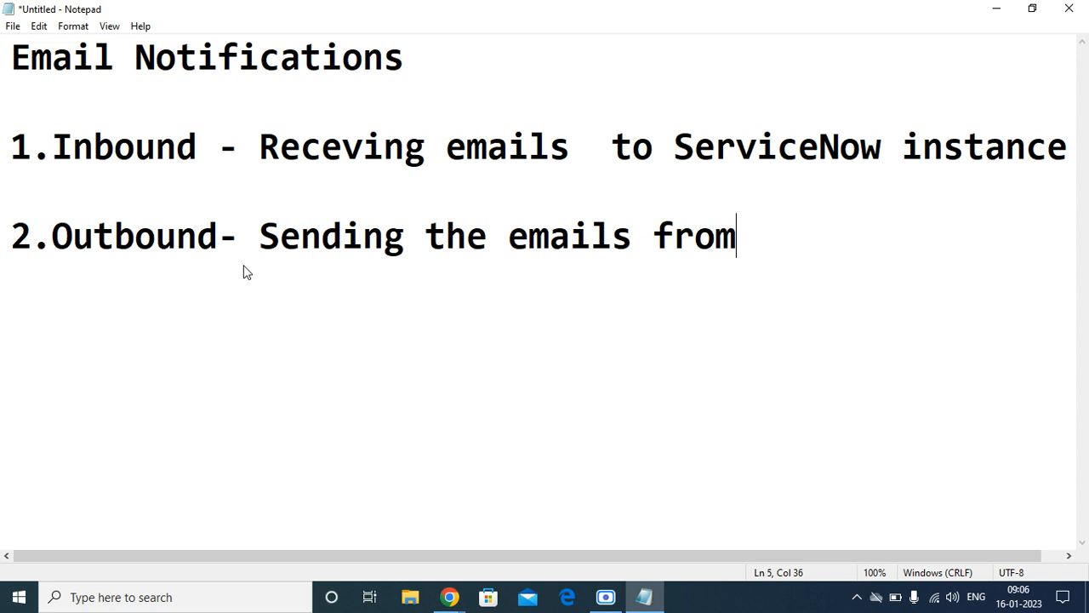
pyautogui.write('eNow inaye')
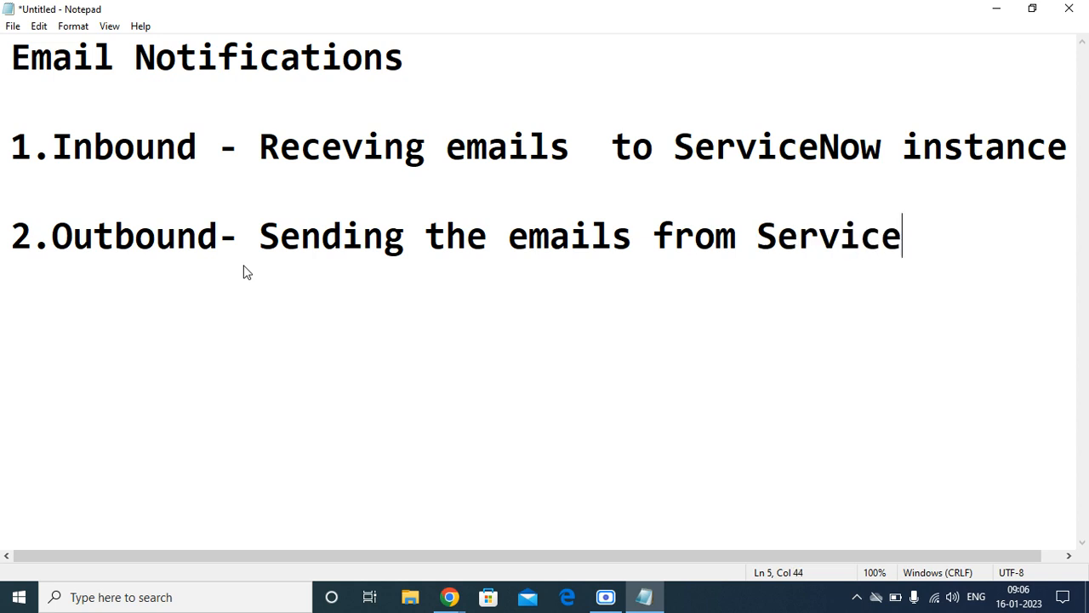
pyautogui.press('BackSpace')
pyautogui.press('BackSpace')
pyautogui.press('BackSpace')
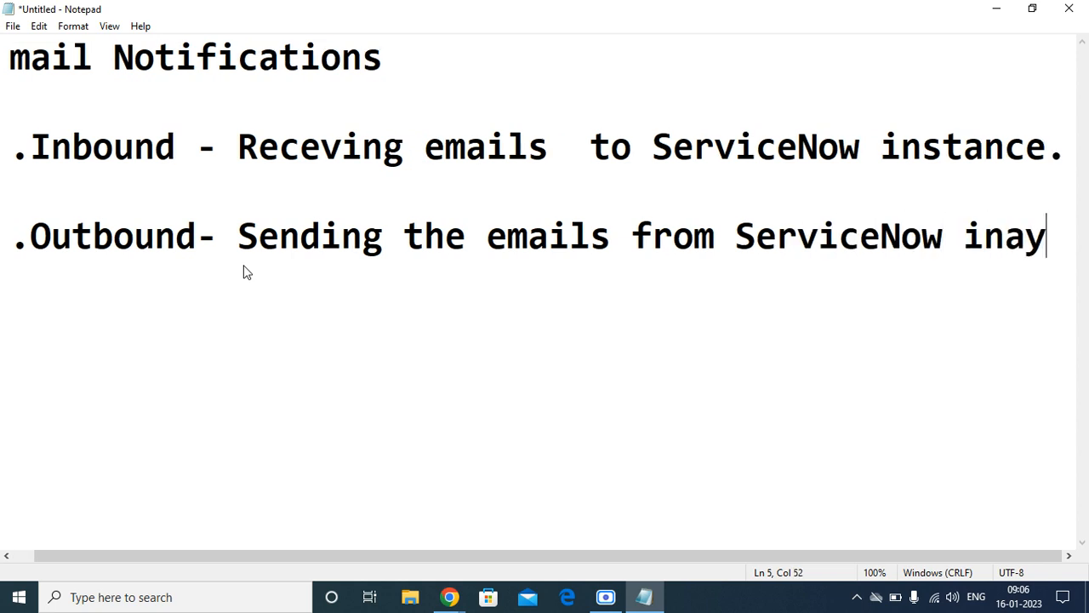
pyautogui.write('stance.')
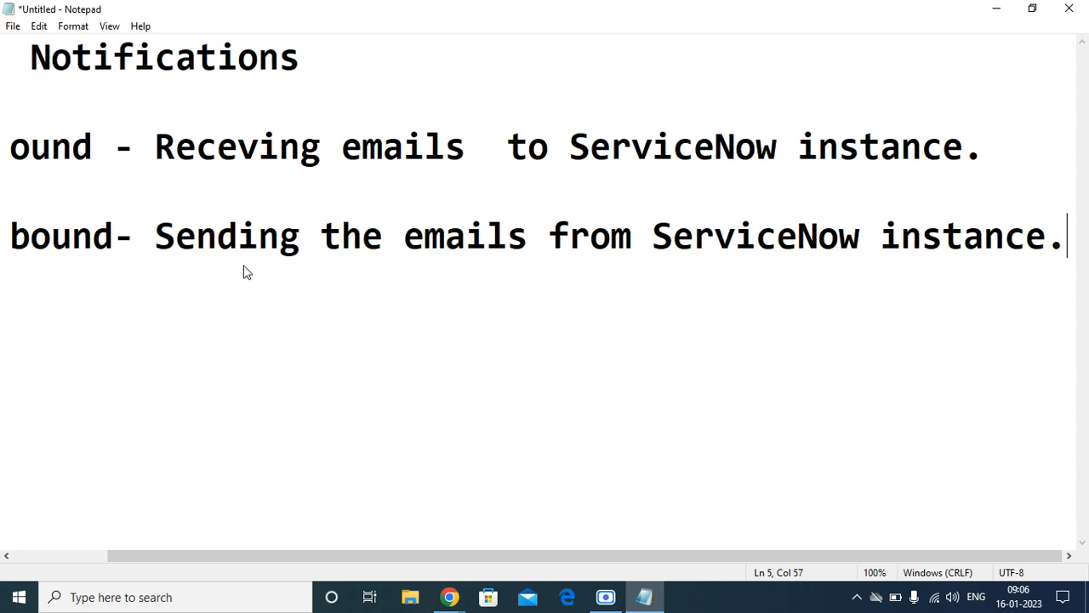
# Start a new line below the Outbound item and highlight the word "Inbound" in the first item.
pyautogui.press('Return')
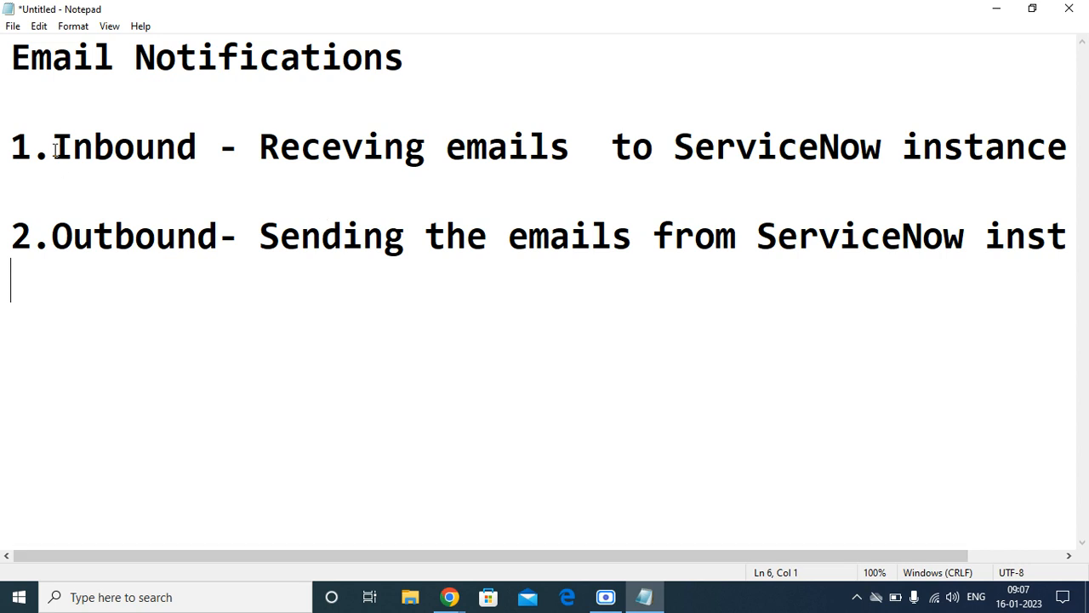
pyautogui.moveTo(56, 150); pyautogui.dragTo(219, 144)
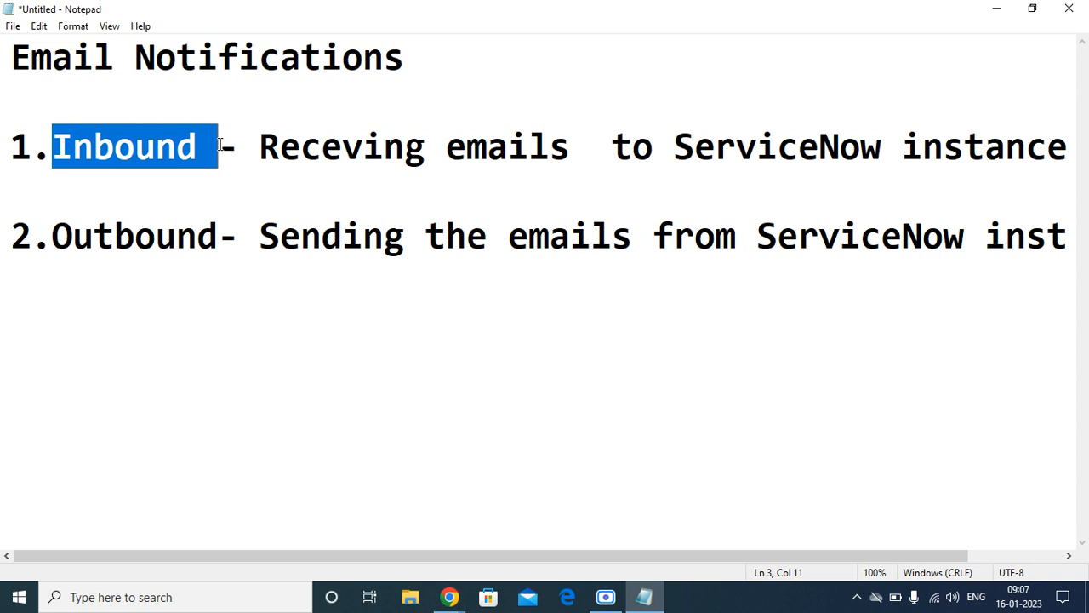
pyautogui.click(1087, 598)
pyautogui.click(334, 387)
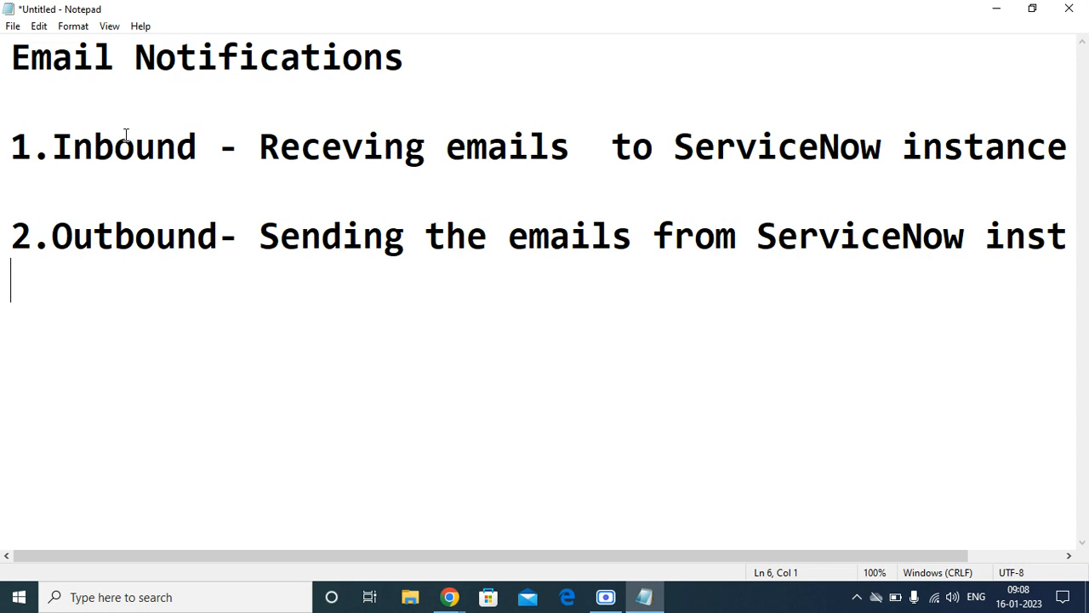
pyautogui.moveTo(51, 147); pyautogui.dragTo(208, 138)
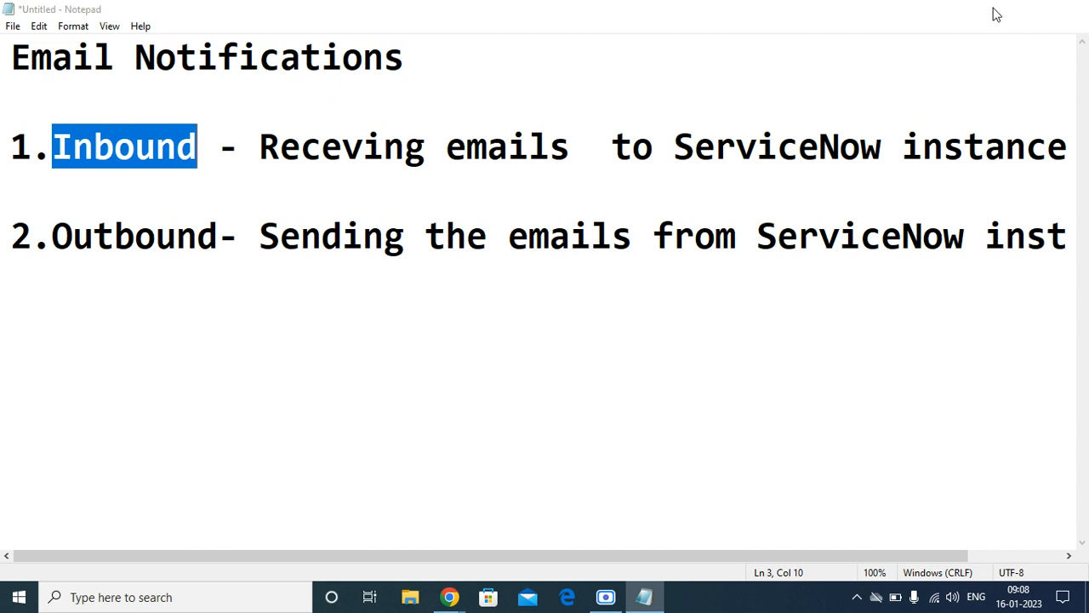
# Switch to ServiceNow in Chrome, filter the navigator by "email p" and open Email Properties under System Properties.
pyautogui.click(994, 10)
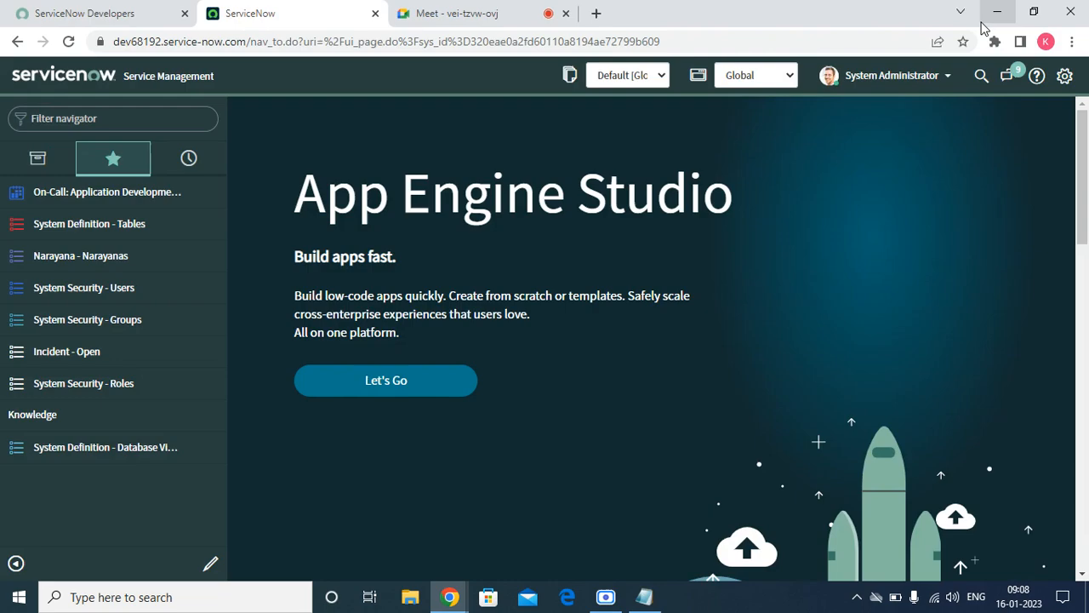
pyautogui.click(78, 124)
pyautogui.write('eai')
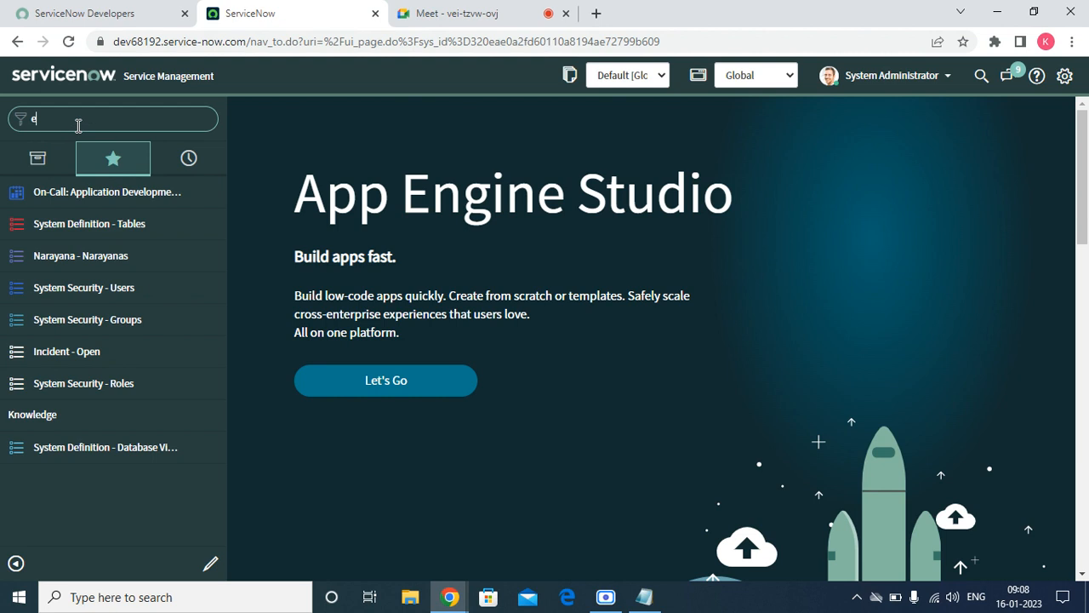
pyautogui.press('BackSpace')
pyautogui.press('BackSpace')
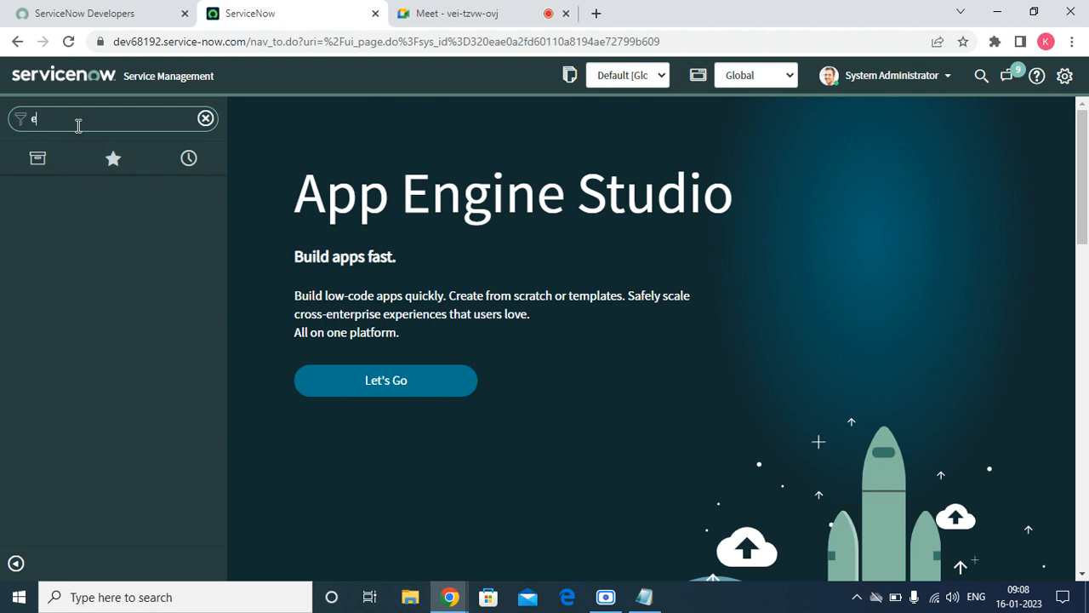
pyautogui.write('mail p')
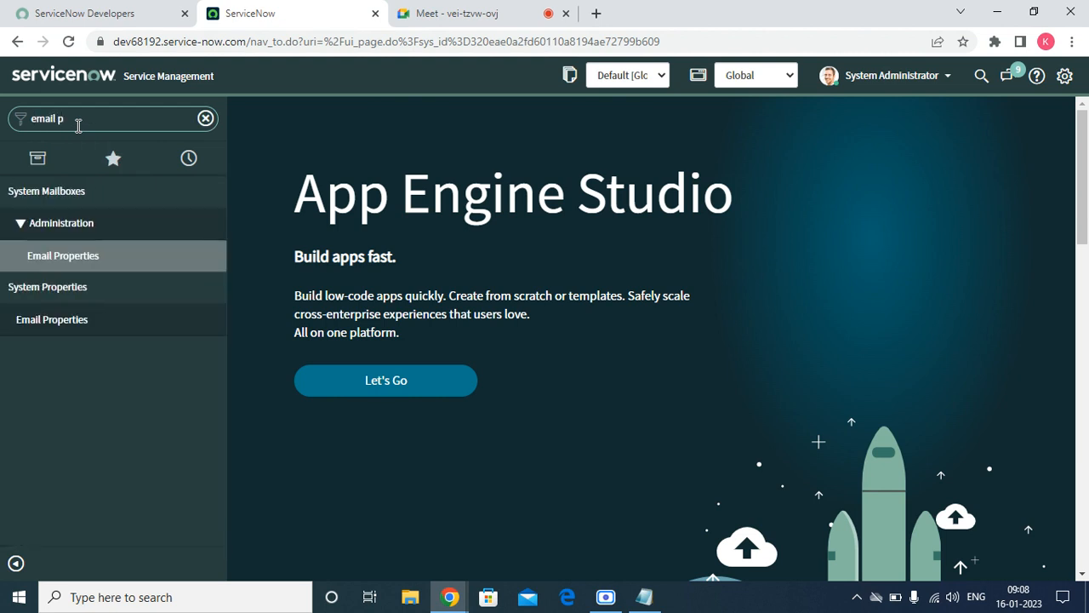
pyautogui.click(211, 322)
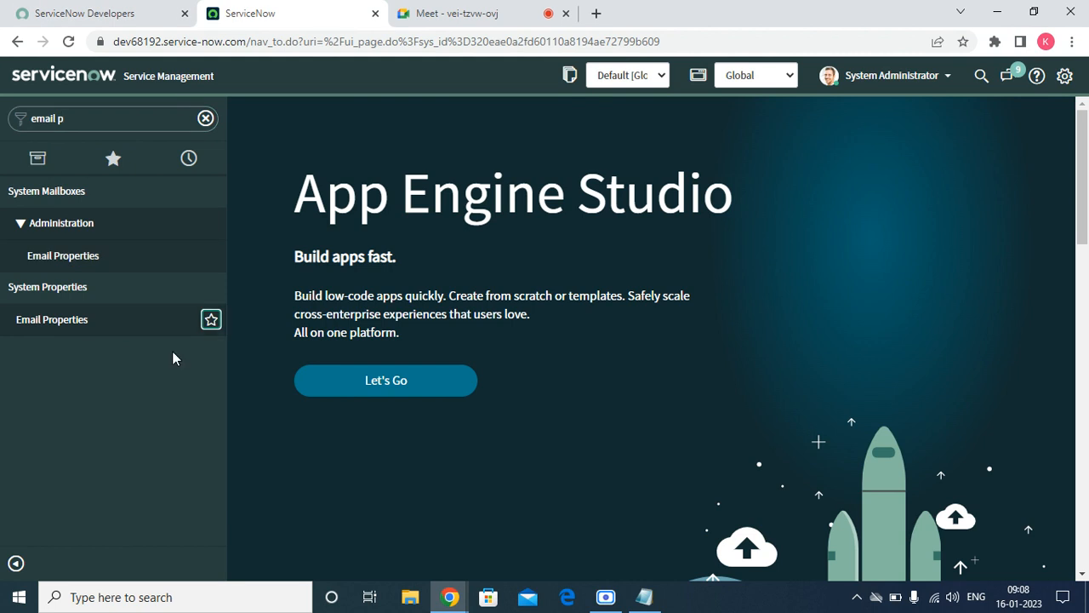
pyautogui.click(110, 328)
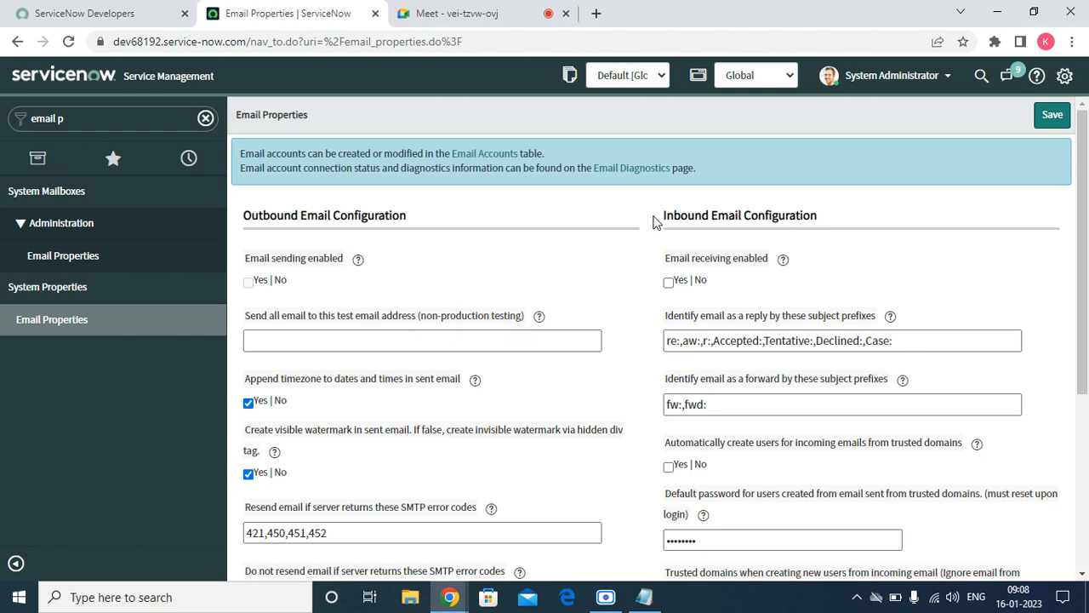
# Examine the Outbound and Inbound Email Configuration sections, including the "Email receiving enabled" property.
pyautogui.moveTo(428, 217); pyautogui.dragTo(231, 222)
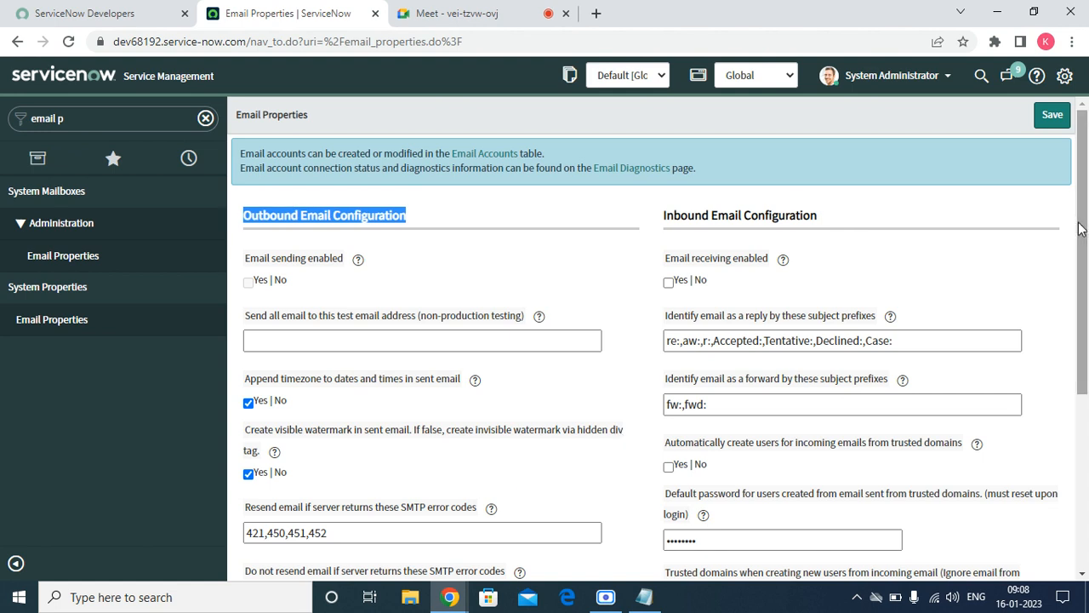
pyautogui.scroll(-1, 1078, 228)
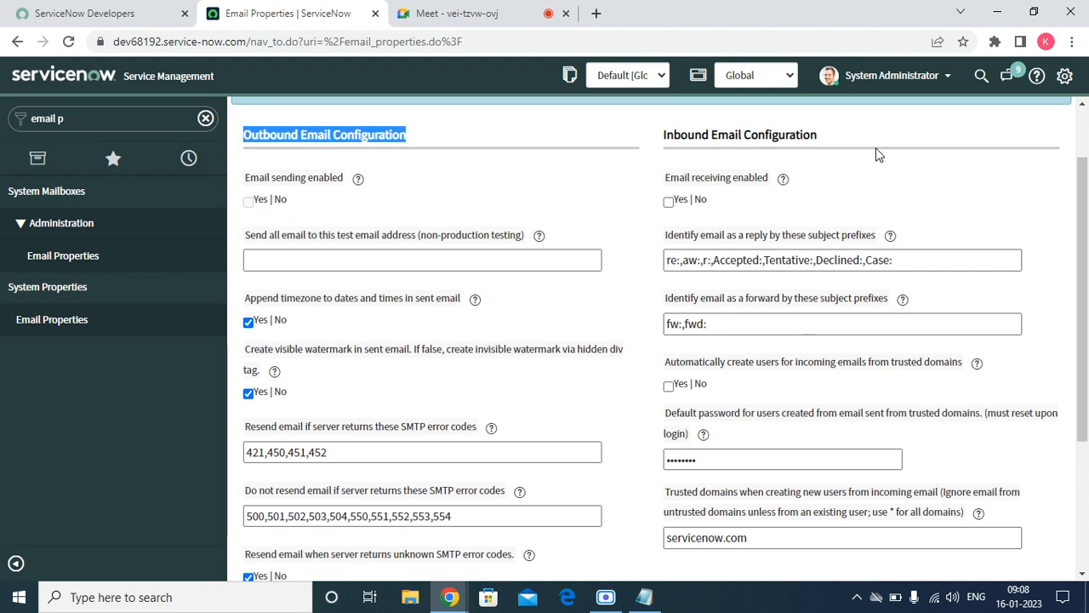
pyautogui.click(815, 144)
pyautogui.moveTo(816, 144); pyautogui.dragTo(661, 140)
pyautogui.click(725, 182)
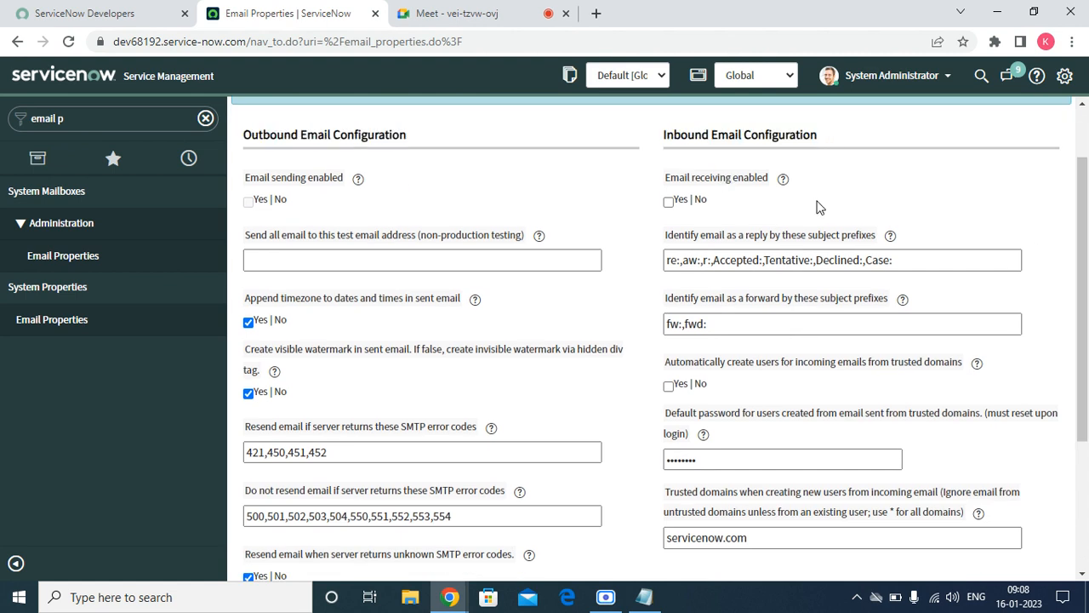
pyautogui.moveTo(661, 189); pyautogui.dragTo(904, 177)
pyautogui.click(909, 177)
pyautogui.click(669, 201)
# Switch back to the Notepad notes and insert three more line breaks below the Outbound item.
pyautogui.click(631, 609)
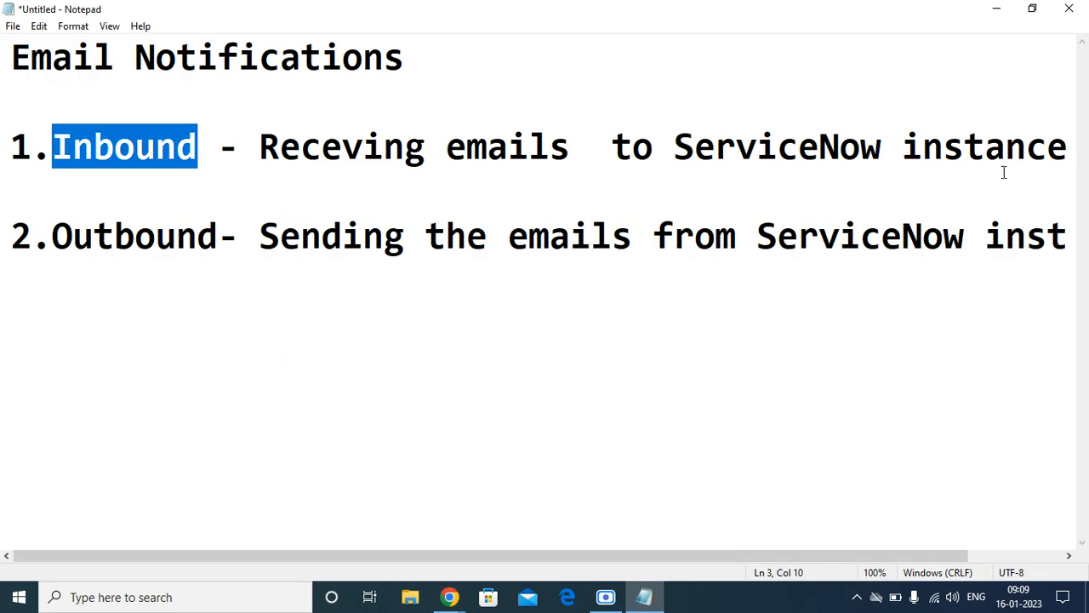
pyautogui.click(1004, 235)
pyautogui.press('Right')
pyautogui.press('Down')
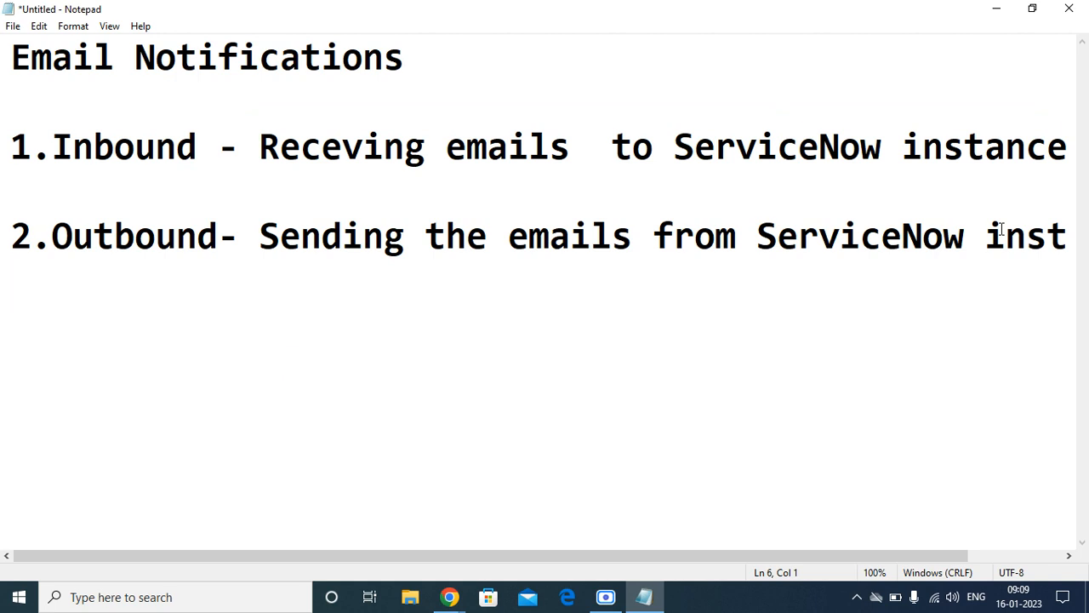
pyautogui.press('Return')
pyautogui.press('Return')
pyautogui.press('Return')
# Add the heading "Inbound actions:" and leave a blank line below it.
pyautogui.write('Inboudn')
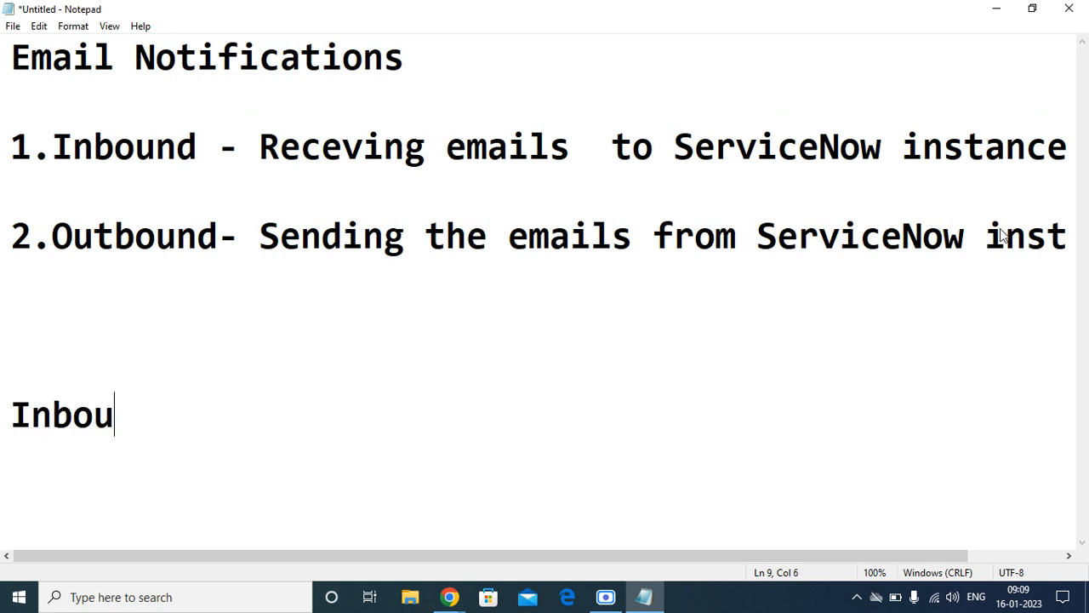
pyautogui.press('BackSpace')
pyautogui.press('BackSpace')
pyautogui.press('BackSpace')
pyautogui.write('nd acto')
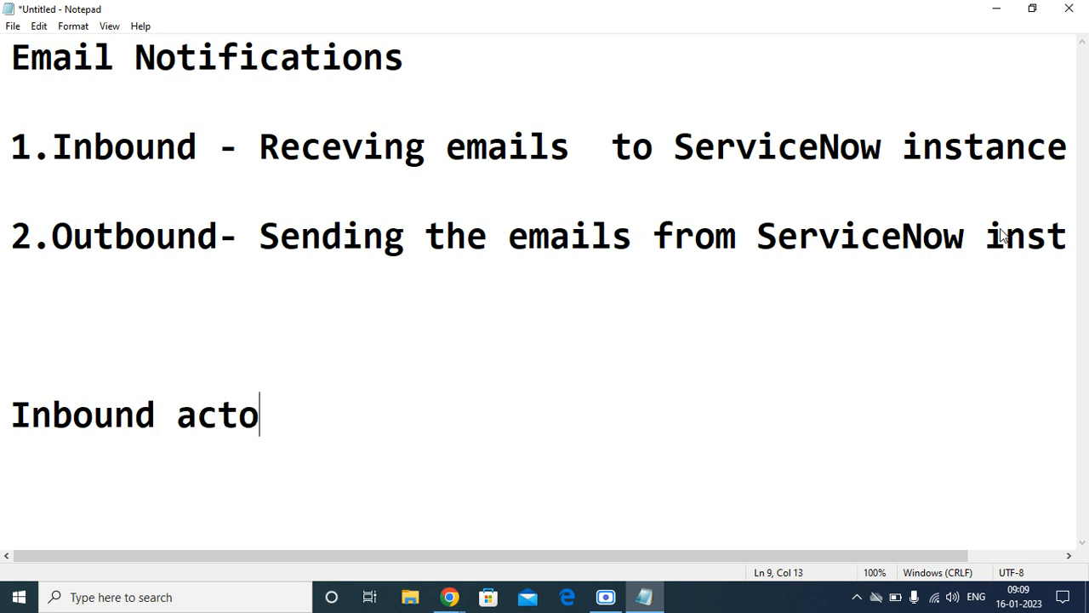
pyautogui.press('BackSpace')
pyautogui.write('ions:')
pyautogui.press('Return')
pyautogui.press('Return')
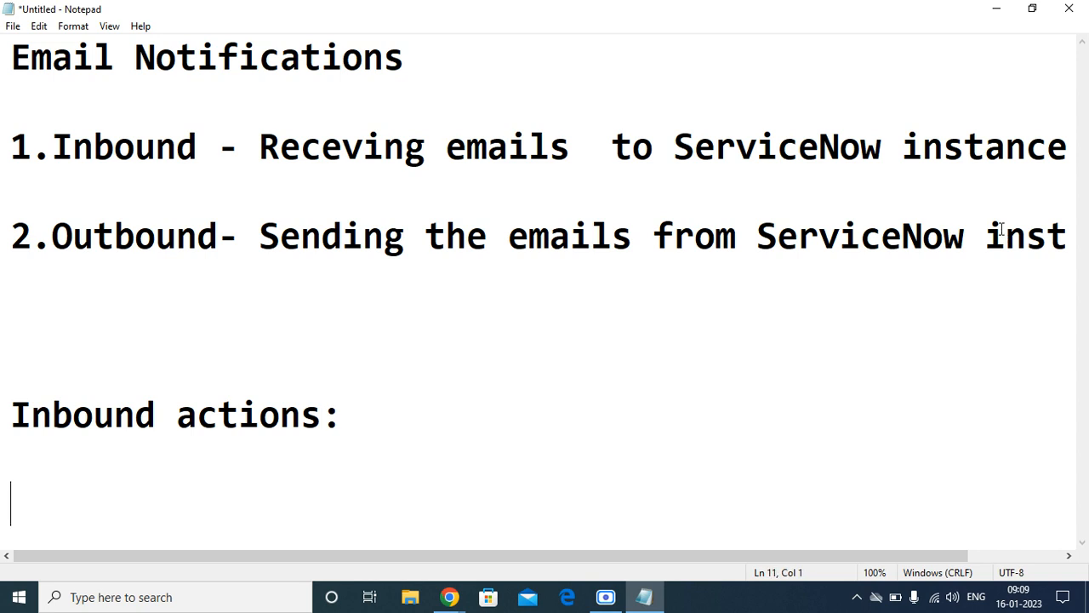
# Write "1.New" as the first item under the Inbound actions heading.
pyautogui.write('1.')
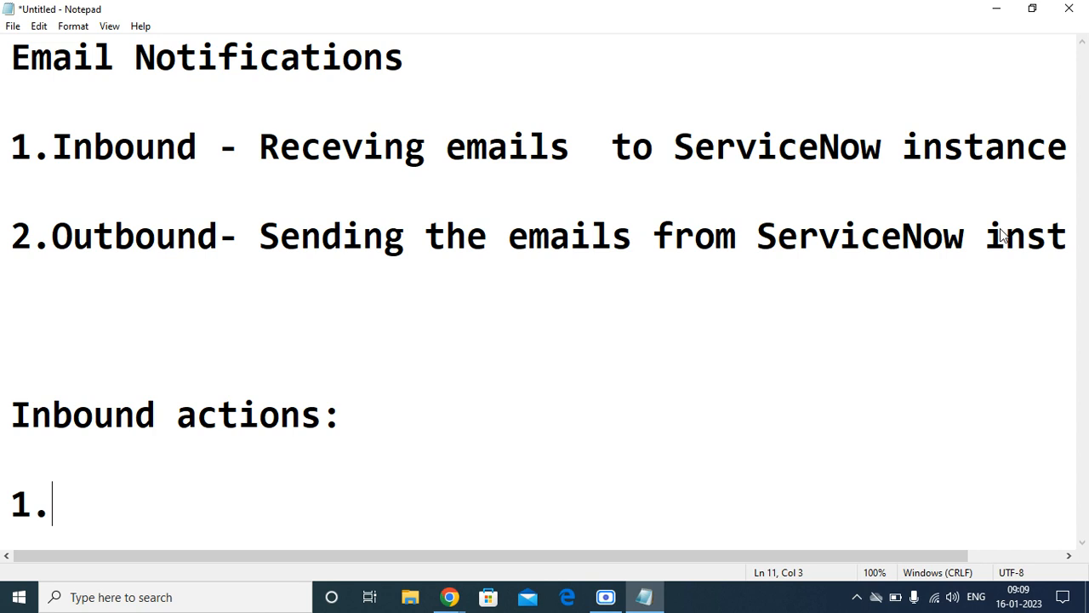
pyautogui.press('BackSpace')
pyautogui.write('New Emai')
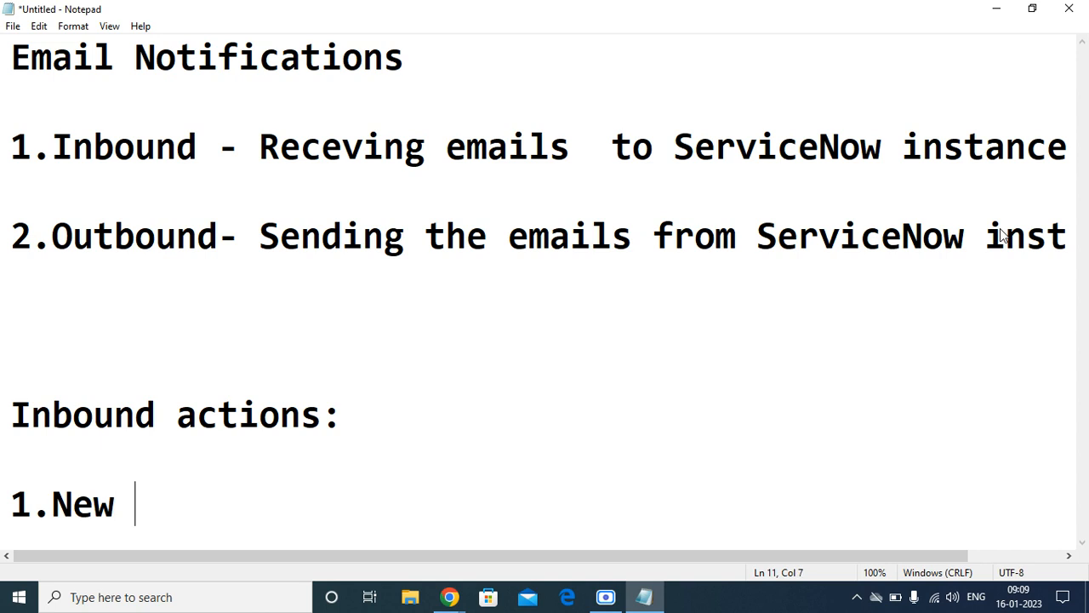
pyautogui.press('BackSpace')
pyautogui.press('BackSpace')
pyautogui.press('BackSpace')
pyautogui.write('==')
pyautogui.press('BackSpace')
pyautogui.press('BackSpace')
pyautogui.press('BackSpace')
pyautogui.press('BackSpace')
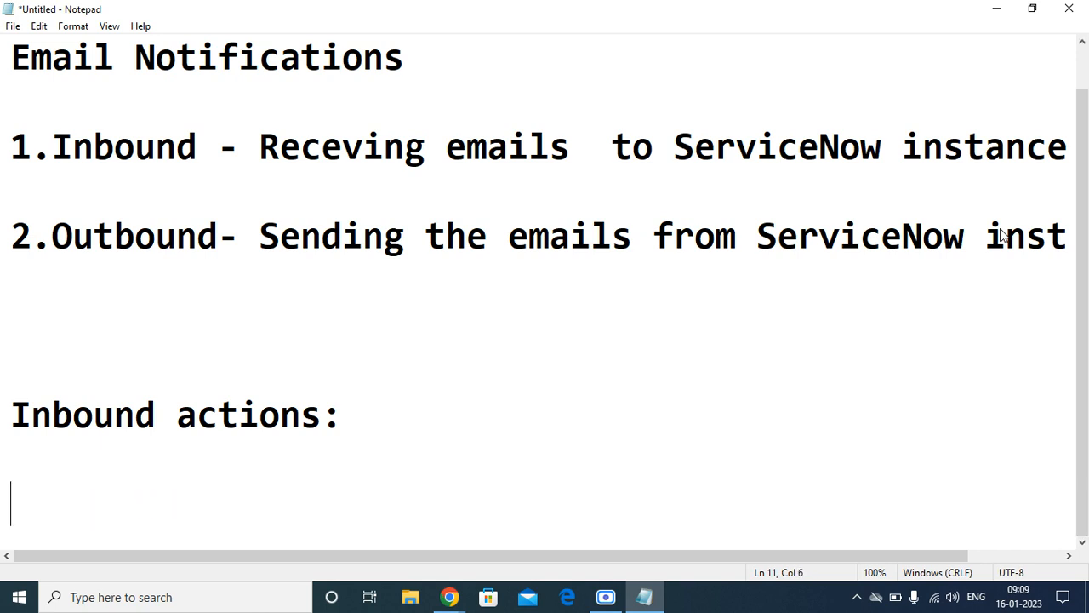
# Add the list items "2.Forward" and "3.Reply" under Inbound actions, followed by a blank line.
pyautogui.press('Return')
pyautogui.write('2 ')
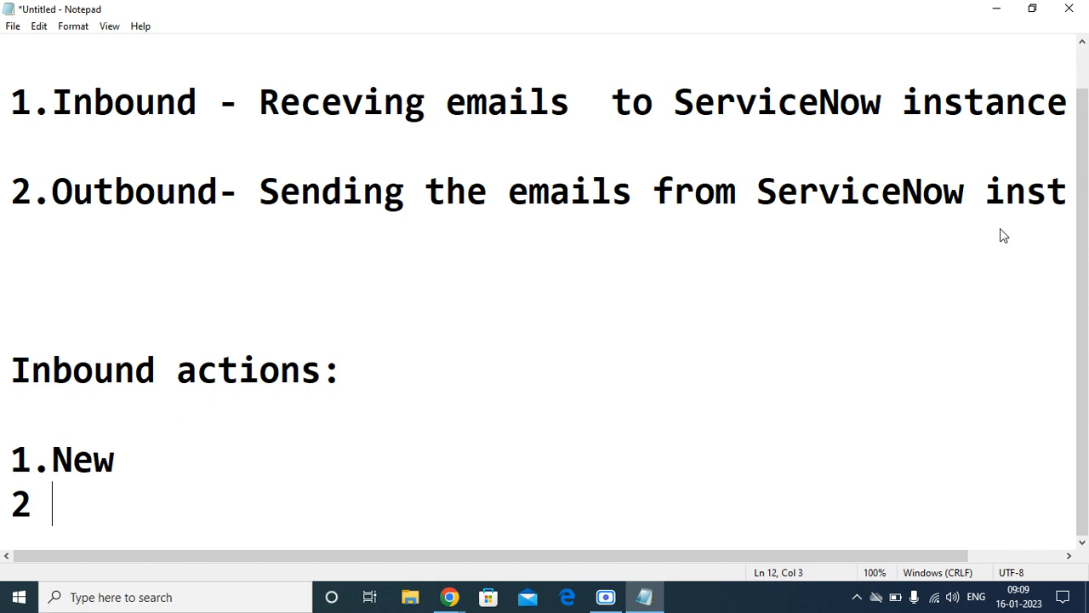
pyautogui.write('.Forward')
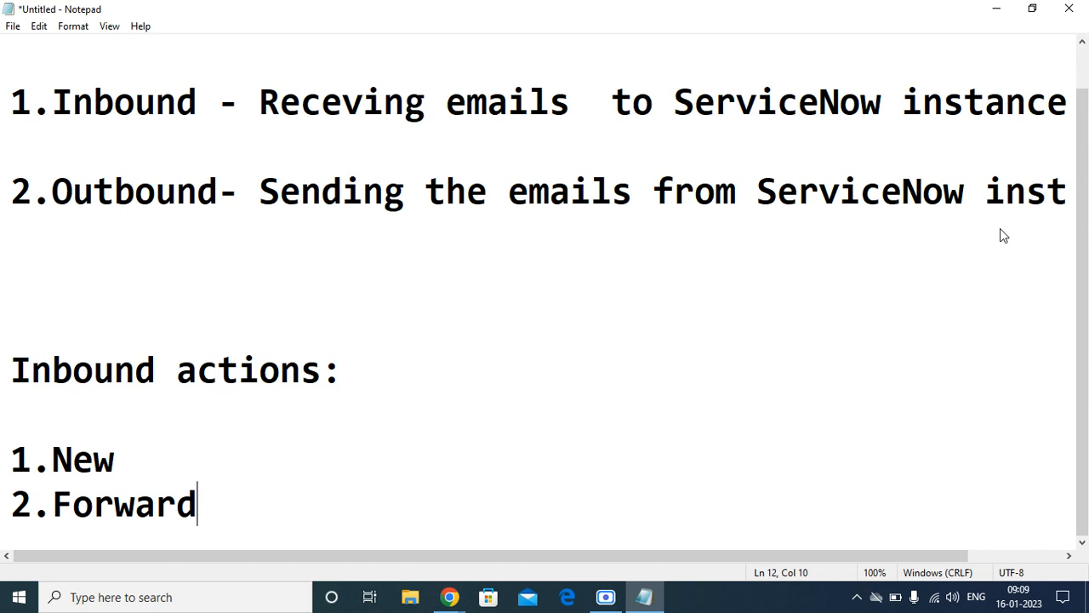
pyautogui.press('Return')
pyautogui.write('3')
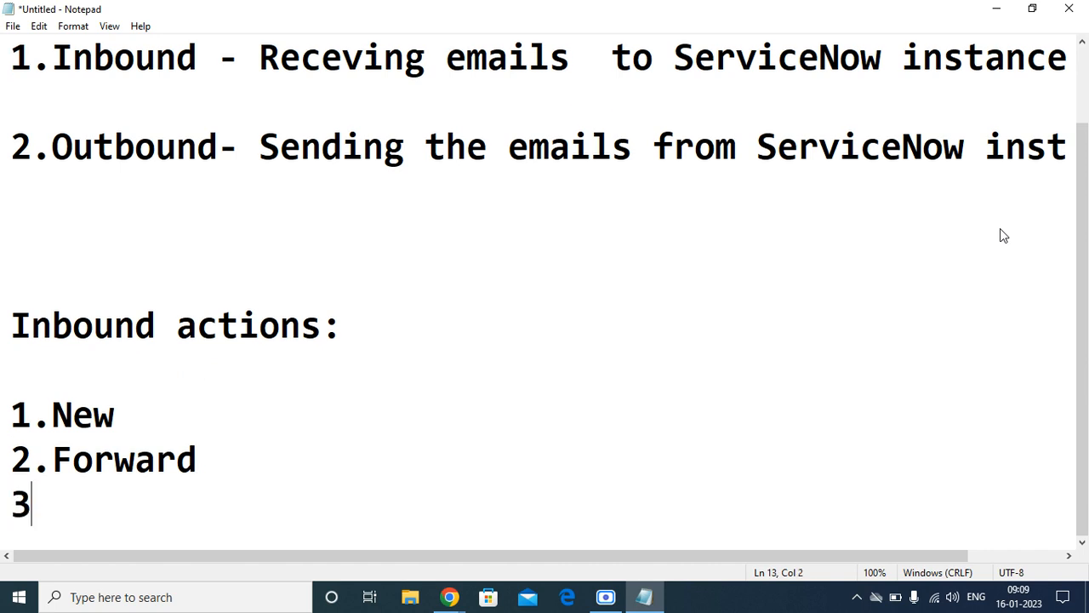
pyautogui.write('.')
pyautogui.press('BackSpace')
pyautogui.write('Reply')
pyautogui.press('Return')
pyautogui.press('Return')
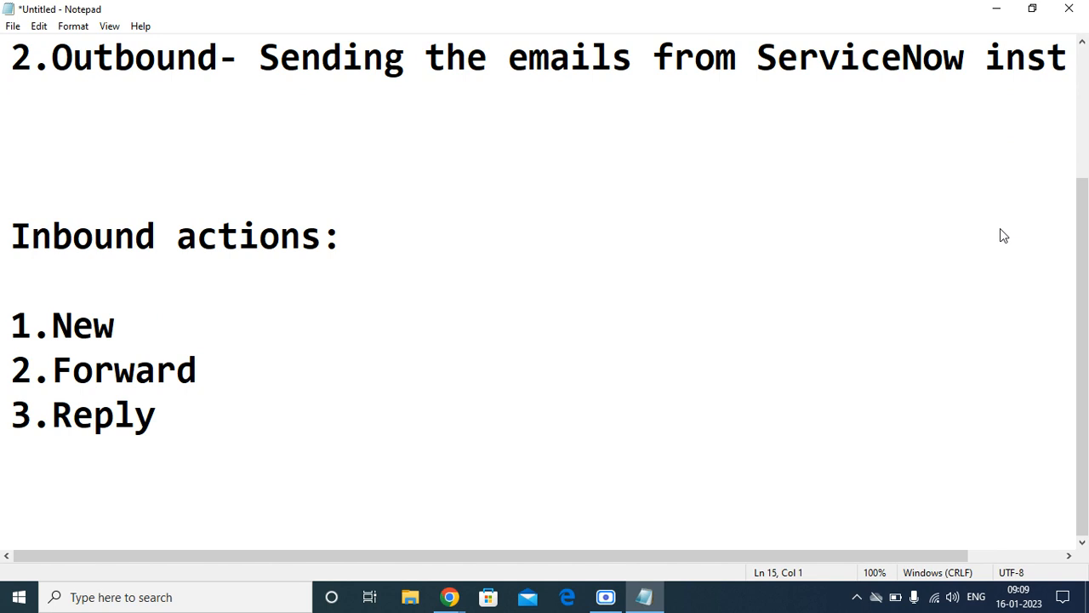
# Add the description "- Composing a new email" to the New item.
pyautogui.press('Up')
pyautogui.press('Up')
pyautogui.press('Up')
pyautogui.press('Up')
pyautogui.press('Right')
pyautogui.press('Right')
pyautogui.press('Right')
pyautogui.press('Right')
pyautogui.press('Right')
pyautogui.write('- Composi')
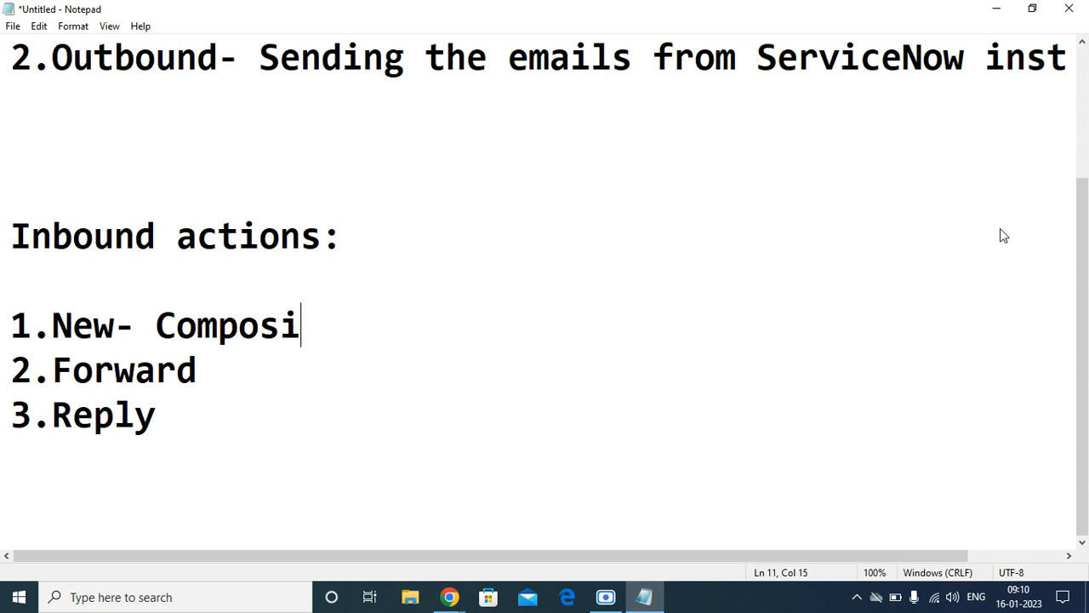
pyautogui.write('ng a ew')
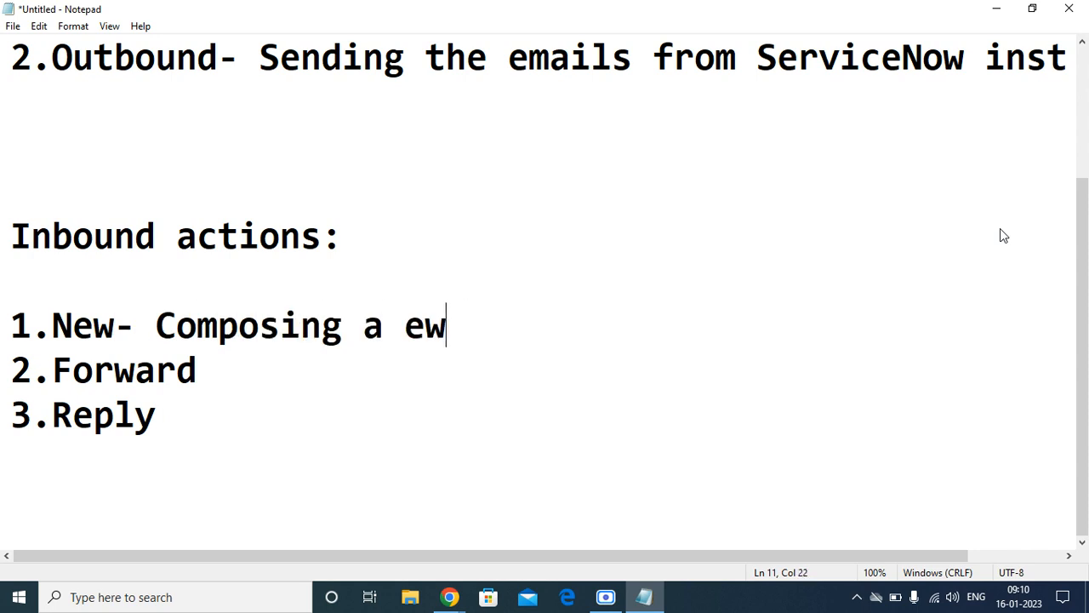
pyautogui.press('BackSpace')
pyautogui.press('BackSpace')
pyautogui.write('new me')
pyautogui.press('BackSpace')
pyautogui.press('BackSpace')
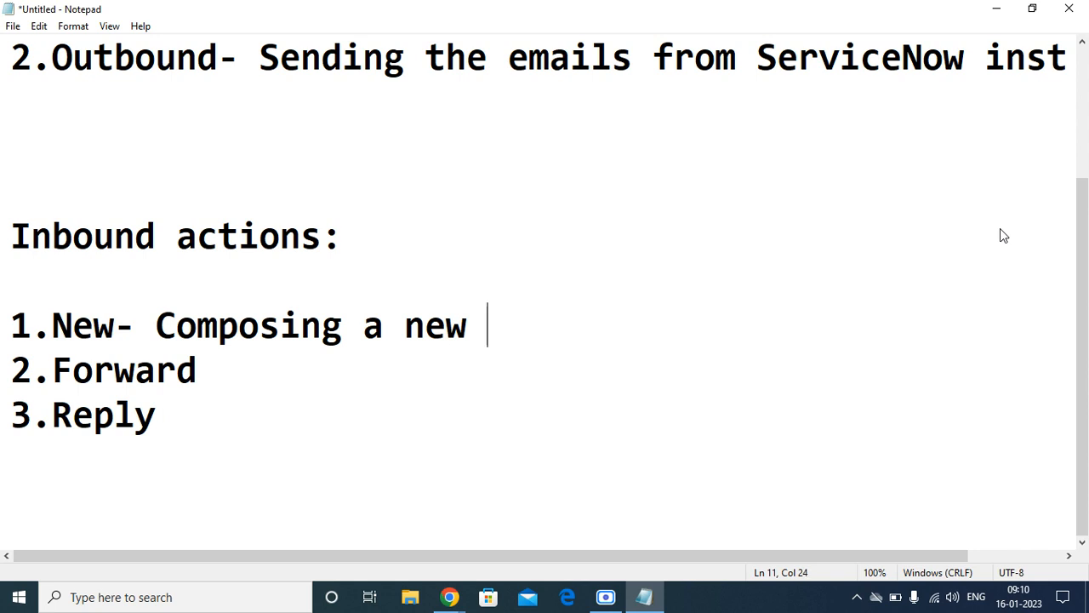
pyautogui.write('email')
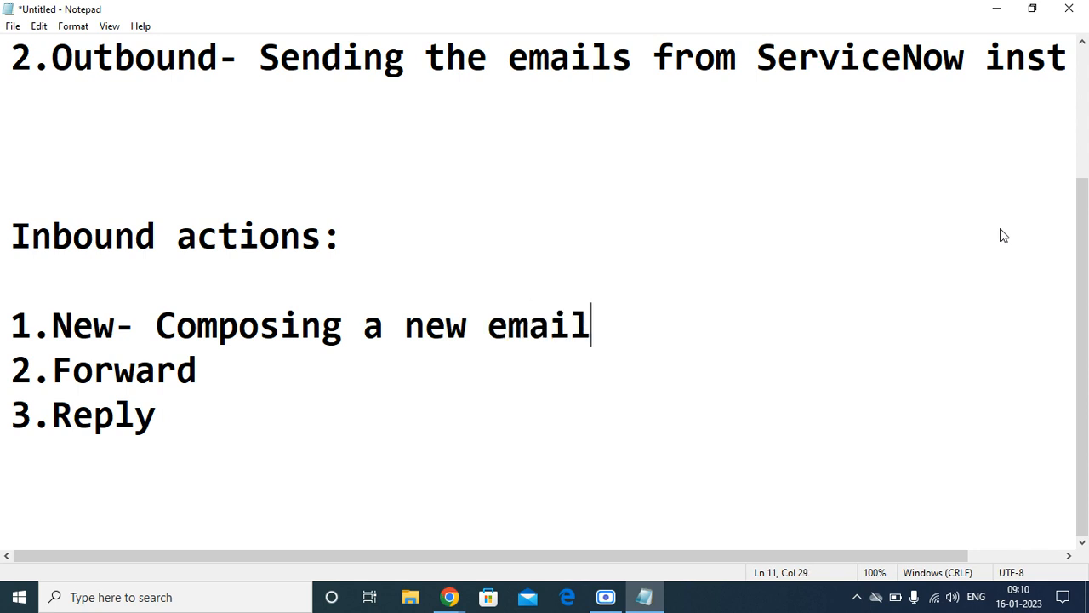
# Add the description "- Forwarding the email" to the Forward item.
pyautogui.press('Down')
pyautogui.write('- For')
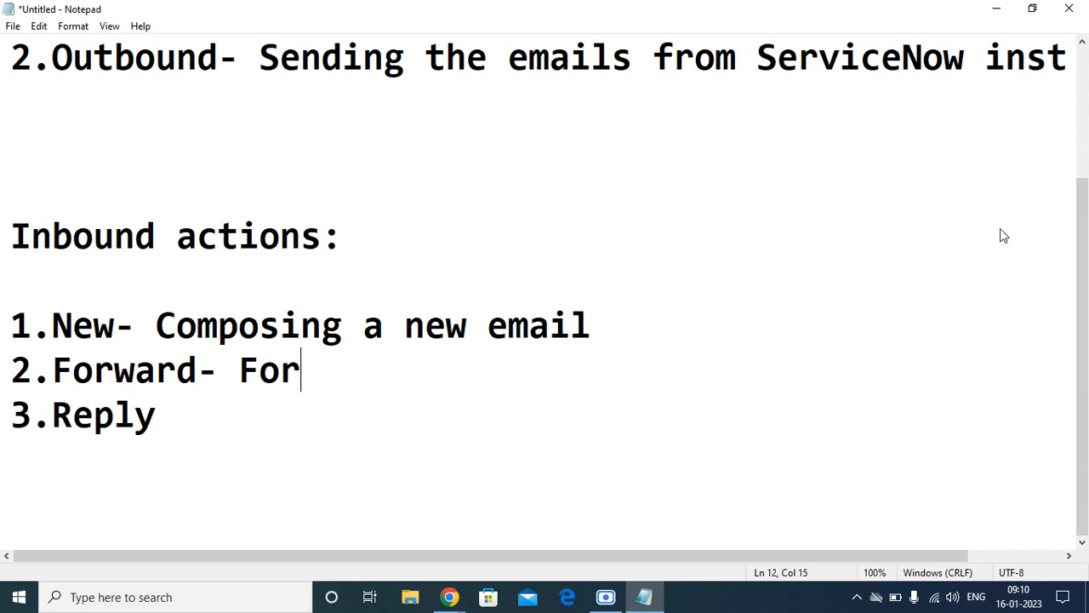
pyautogui.write('wardimng he')
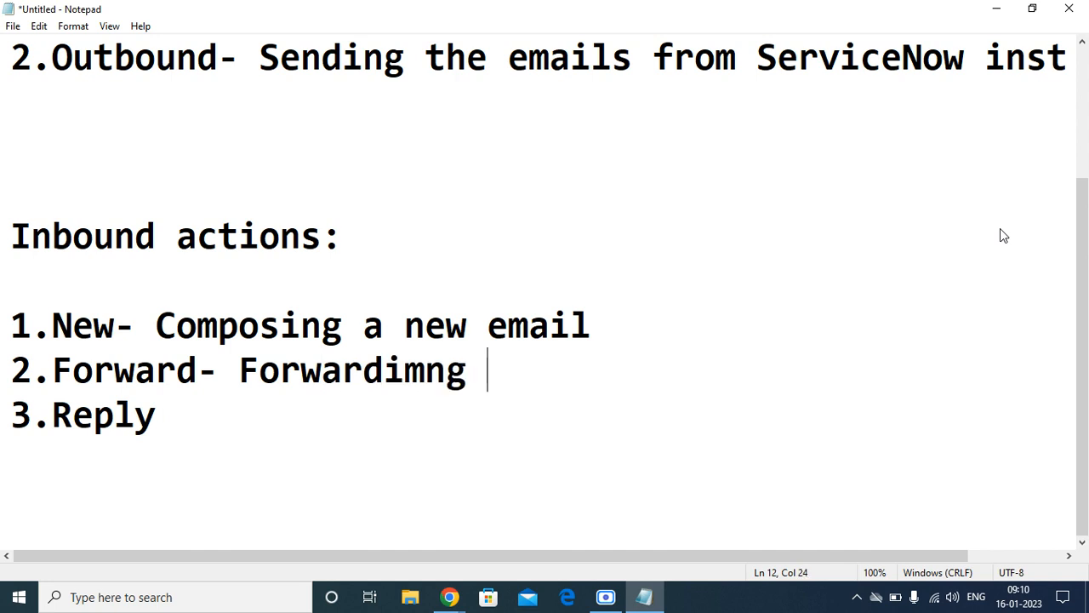
pyautogui.press('BackSpace')
pyautogui.press('BackSpace')
pyautogui.press('BackSpace')
pyautogui.press('BackSpace')
pyautogui.press('BackSpace')
pyautogui.press('BackSpace')
pyautogui.press('BackSpace')
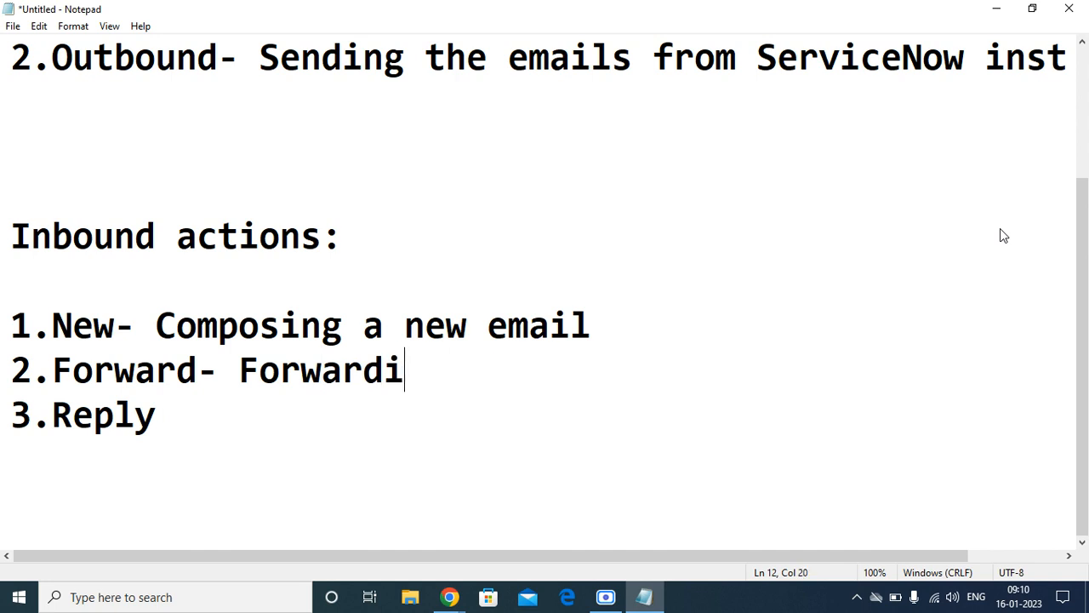
pyautogui.write('ng the email 3.Reply')
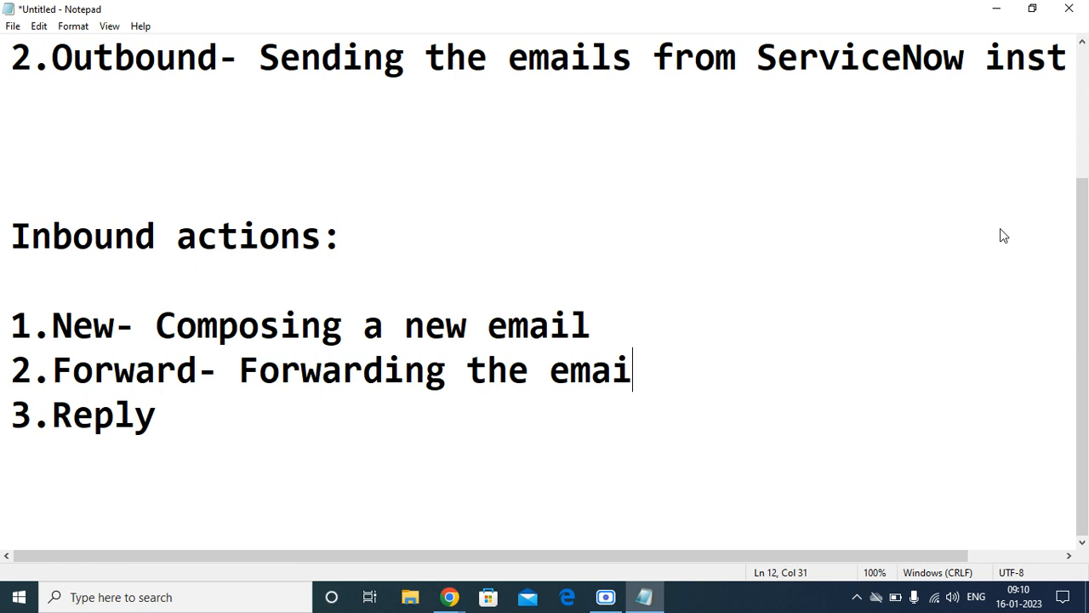
# Add the description "- Replying the email" to the Reply item, followed by a blank line.
pyautogui.write(' -')
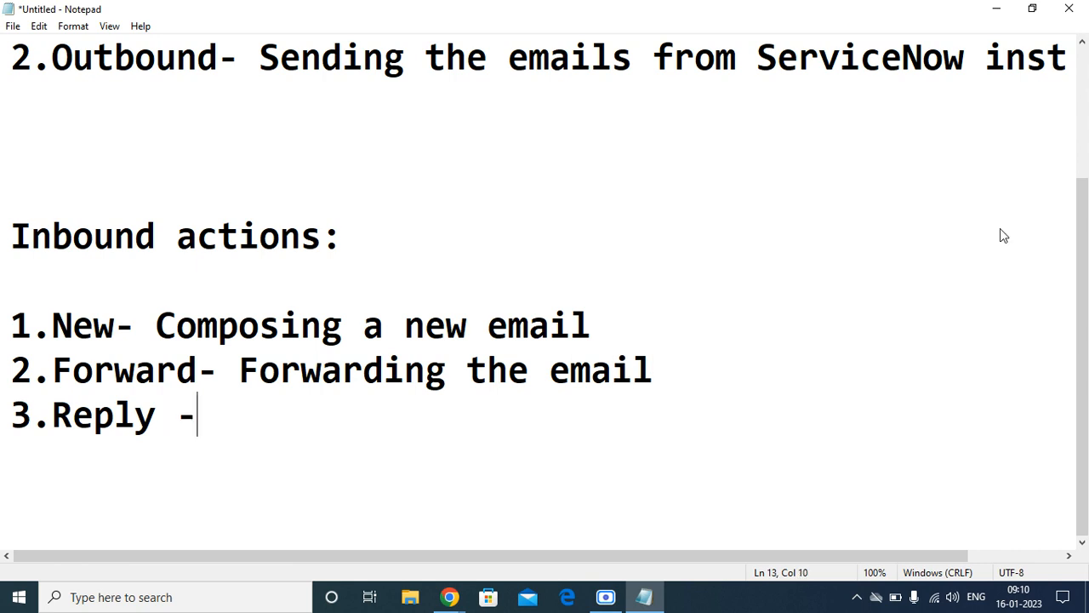
pyautogui.press('Left')
pyautogui.press('BackSpace')
pyautogui.press('Right')
pyautogui.write('Reply')
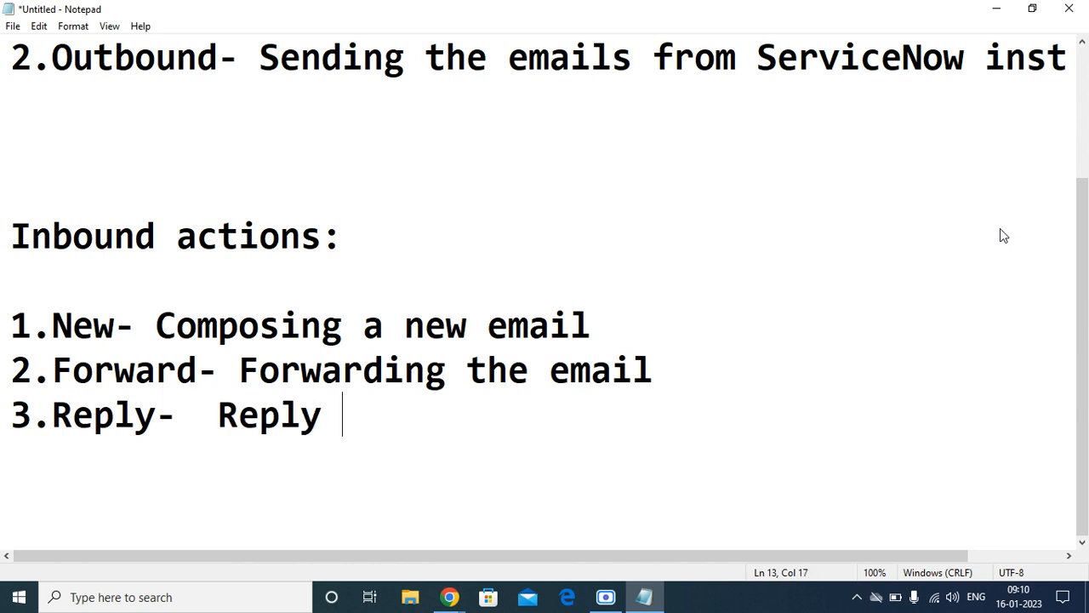
pyautogui.press('BackSpace')
pyautogui.write('o')
pyautogui.press('BackSpace')
pyautogui.write('ing the email')
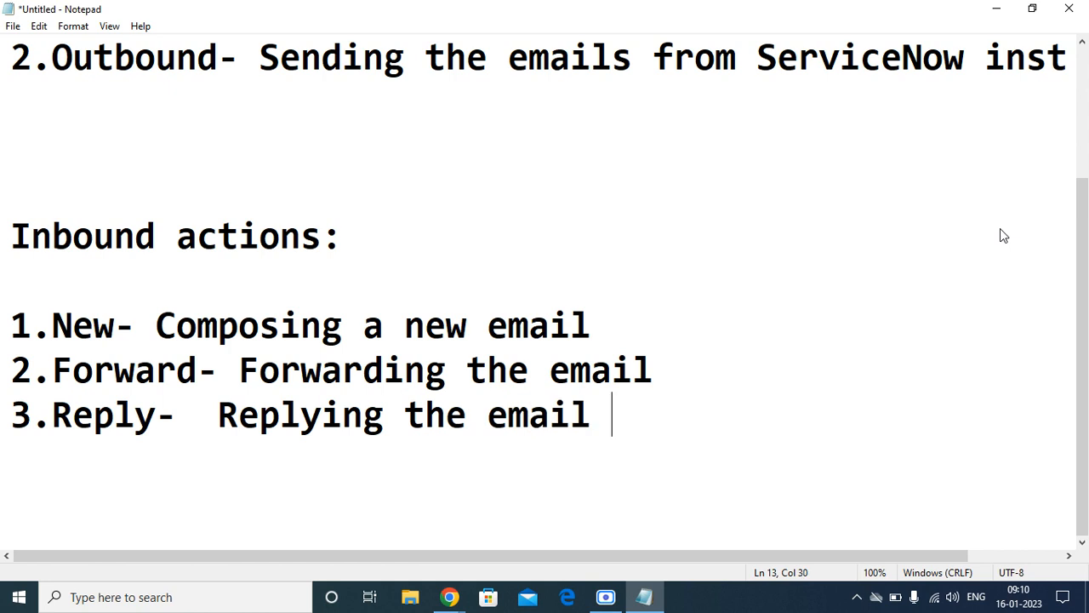
pyautogui.press('Return')
pyautogui.press('Return')
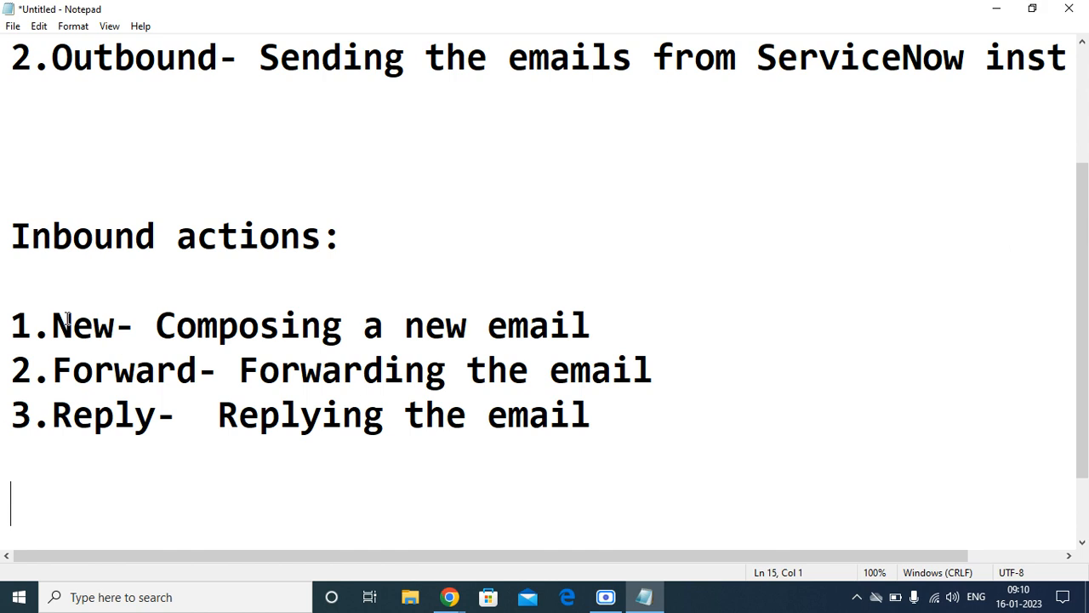
# Review the New, Forward and Reply entries under Inbound actions, highlighting each line in turn.
pyautogui.moveTo(54, 320); pyautogui.dragTo(649, 335)
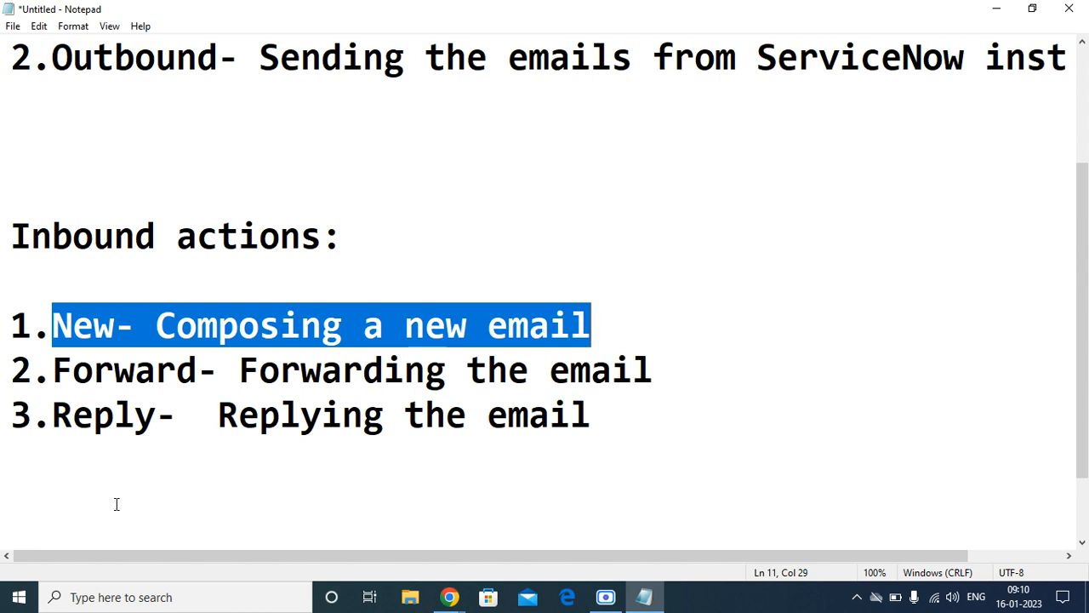
pyautogui.click(259, 516)
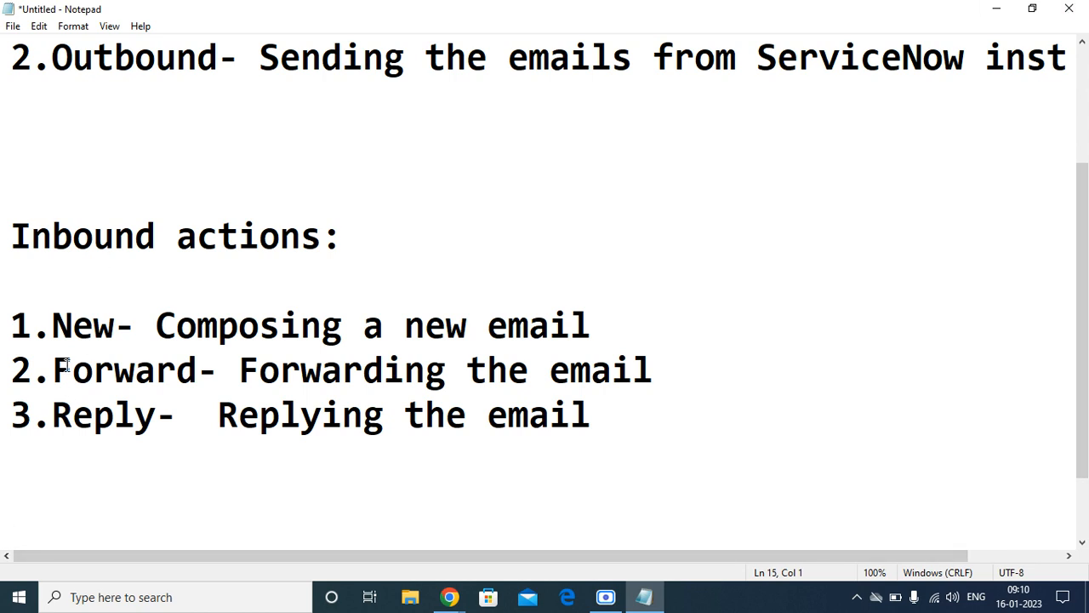
pyautogui.moveTo(53, 368); pyautogui.dragTo(651, 378)
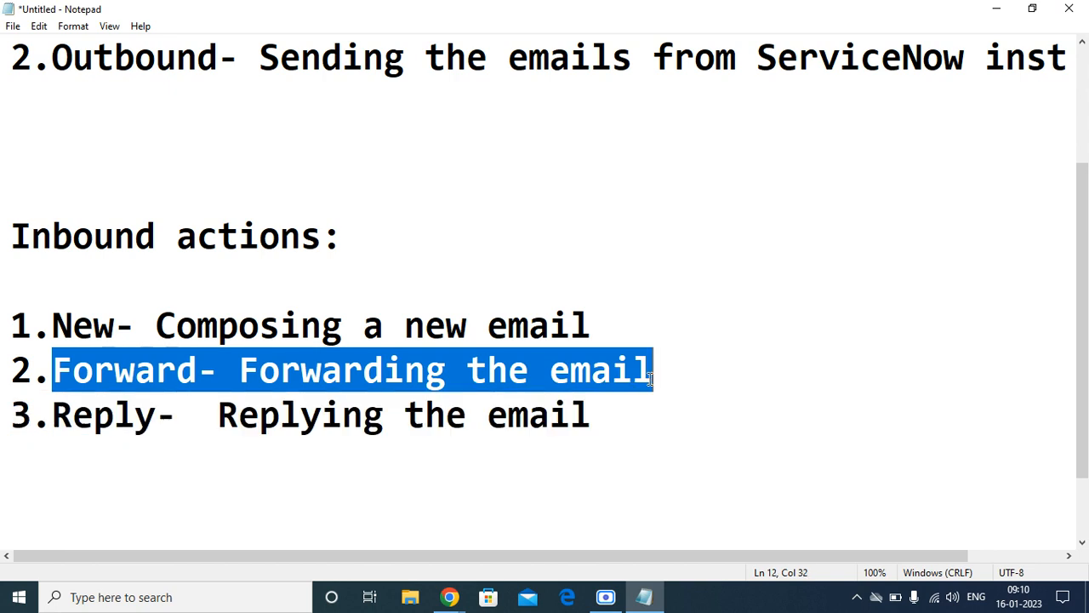
pyautogui.click(382, 537)
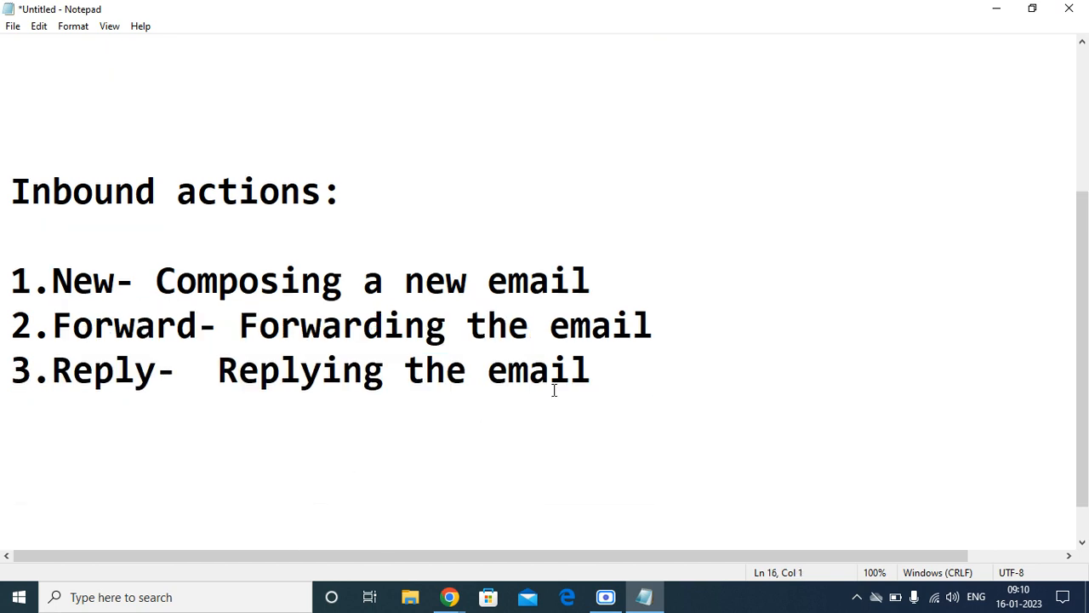
pyautogui.moveTo(634, 370); pyautogui.dragTo(50, 385)
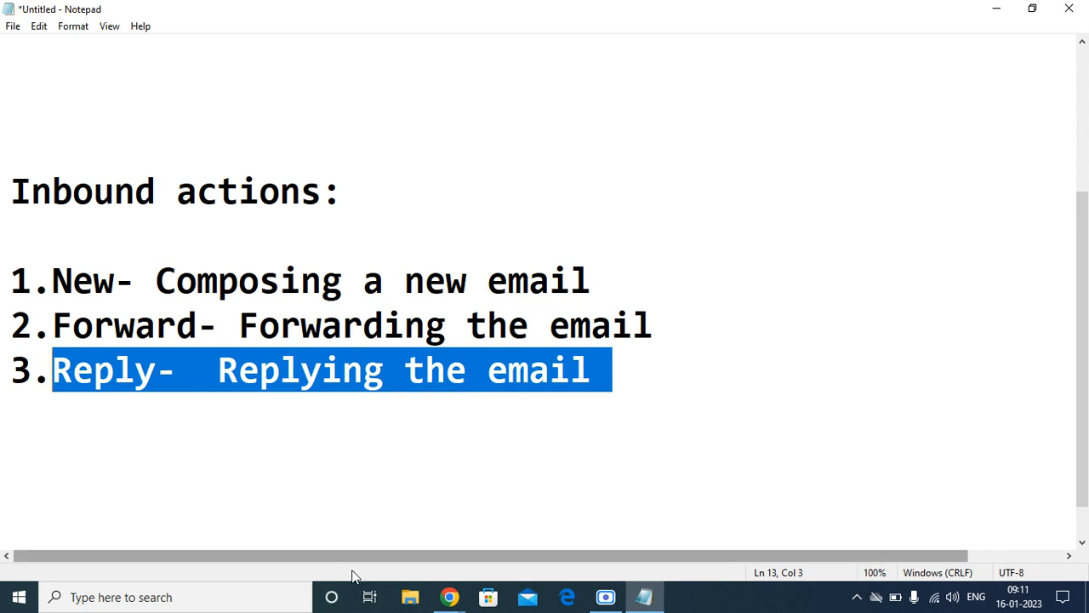
# Switch to the ServiceNow Email Properties page in Chrome, review the reply subject prefixes setting, and save the properties.
pyautogui.click(451, 599)
pyautogui.click(221, 508)
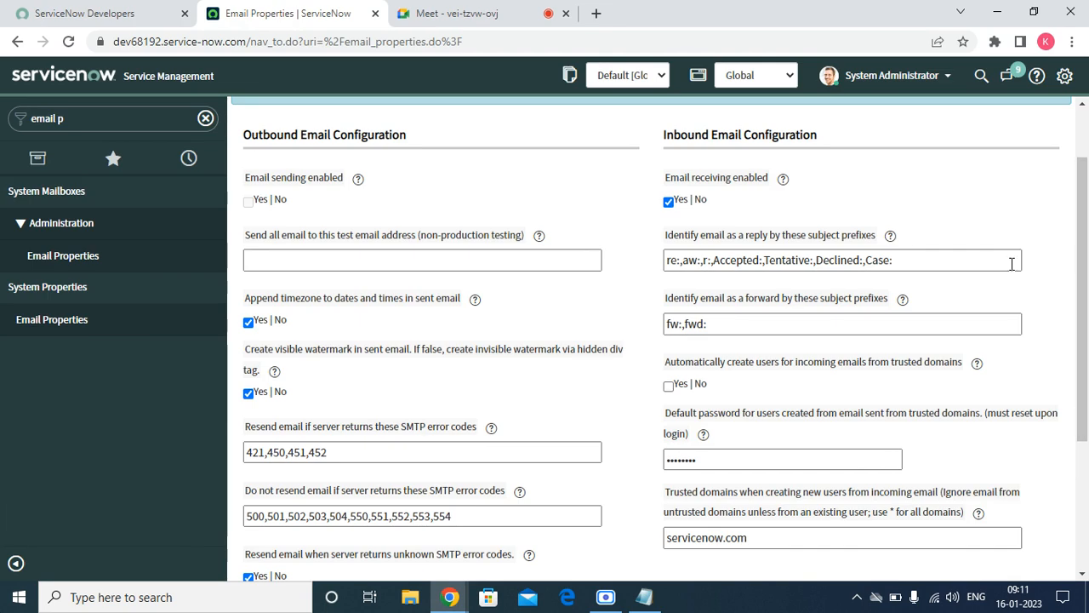
pyautogui.tripleClick(670, 242)
pyautogui.moveTo(670, 242); pyautogui.dragTo(886, 253)
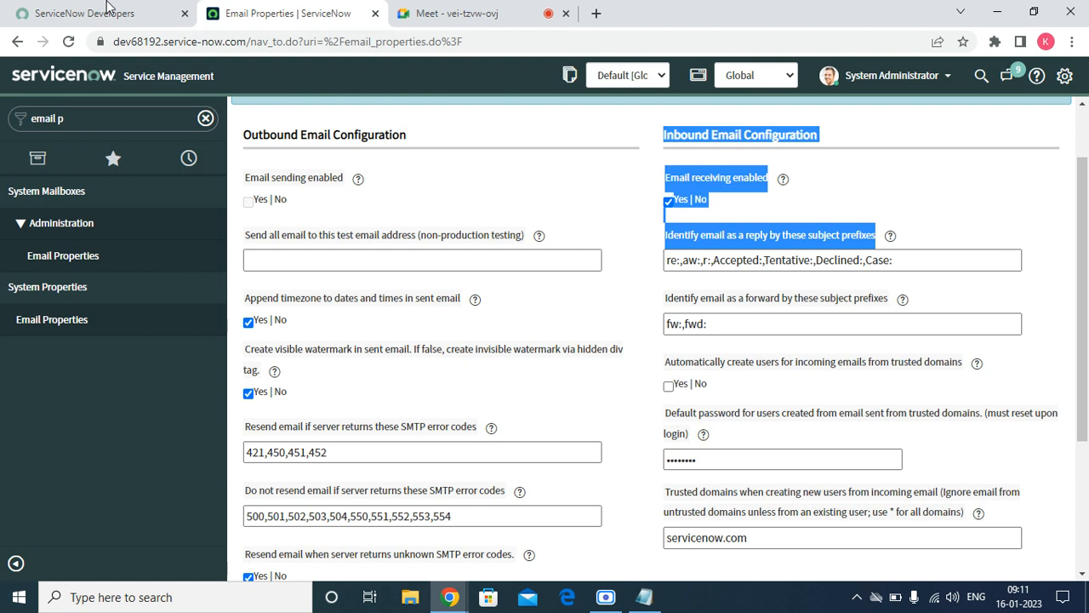
pyautogui.scroll(1, 1067, 319)
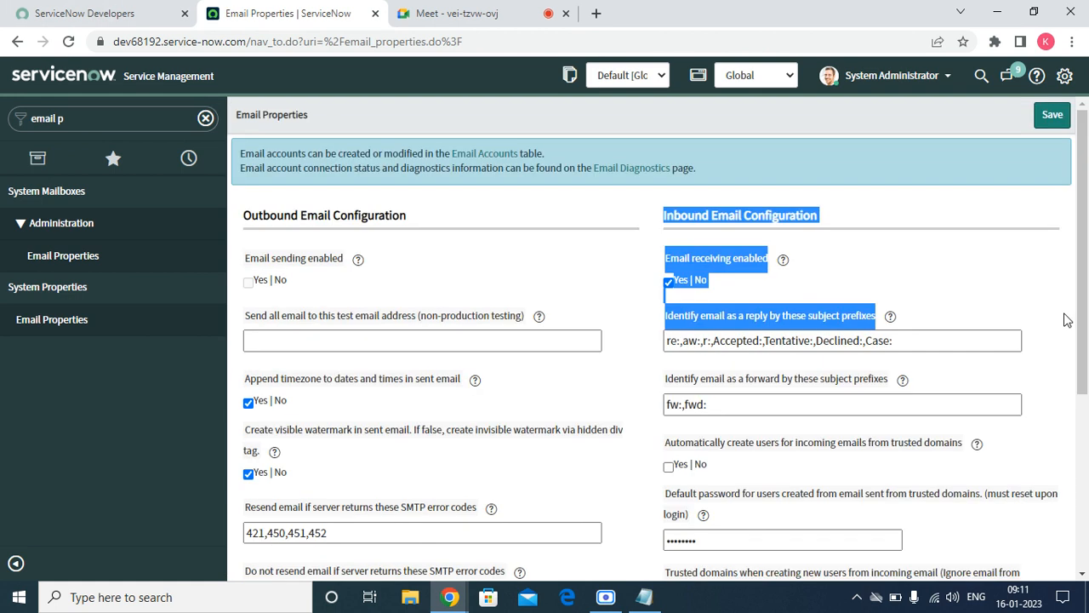
pyautogui.click(1050, 119)
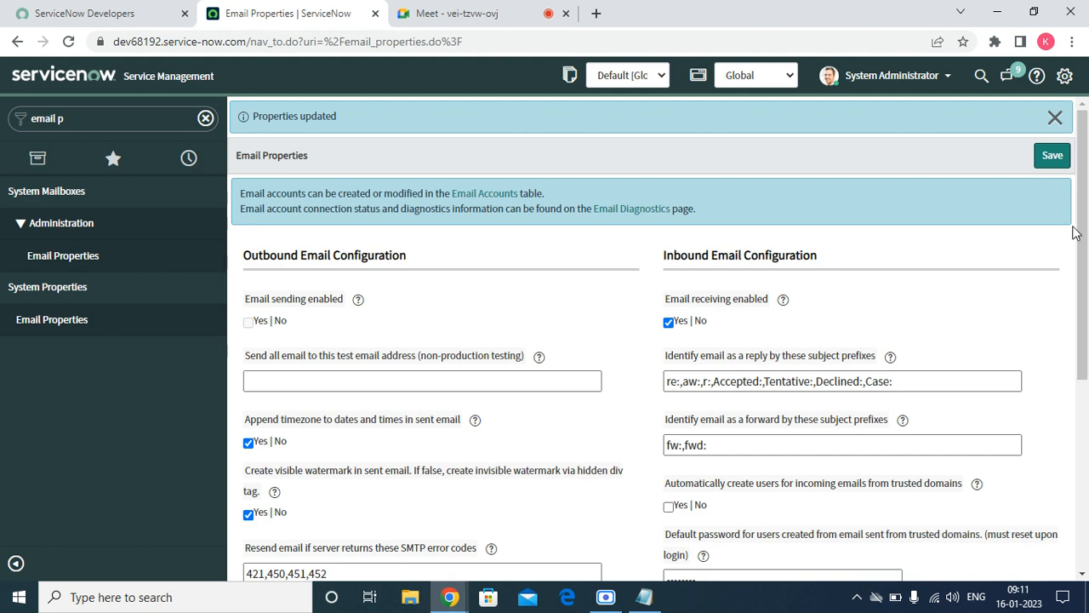
# Enable automatic creation of users for incoming emails from trusted domains and save the email properties.
pyautogui.scroll(-3, 1081, 238)
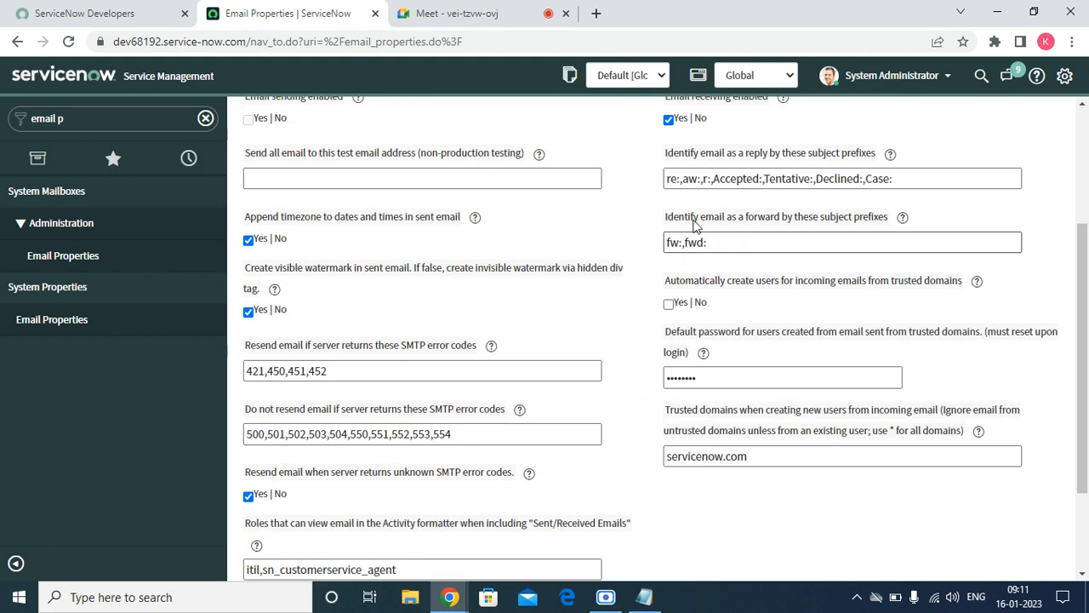
pyautogui.moveTo(666, 223); pyautogui.dragTo(837, 223)
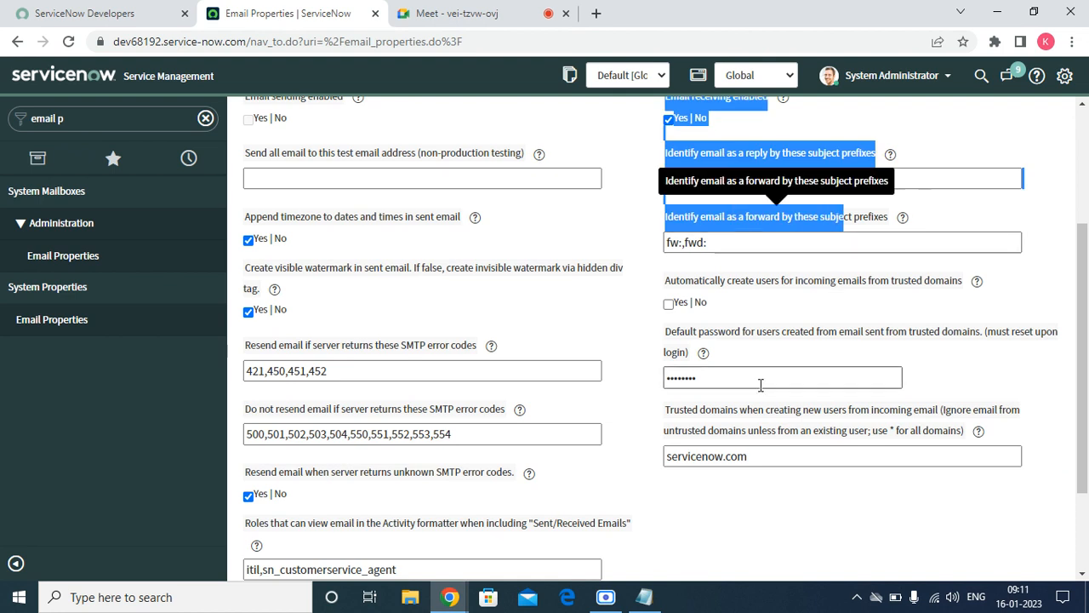
pyautogui.click(769, 288)
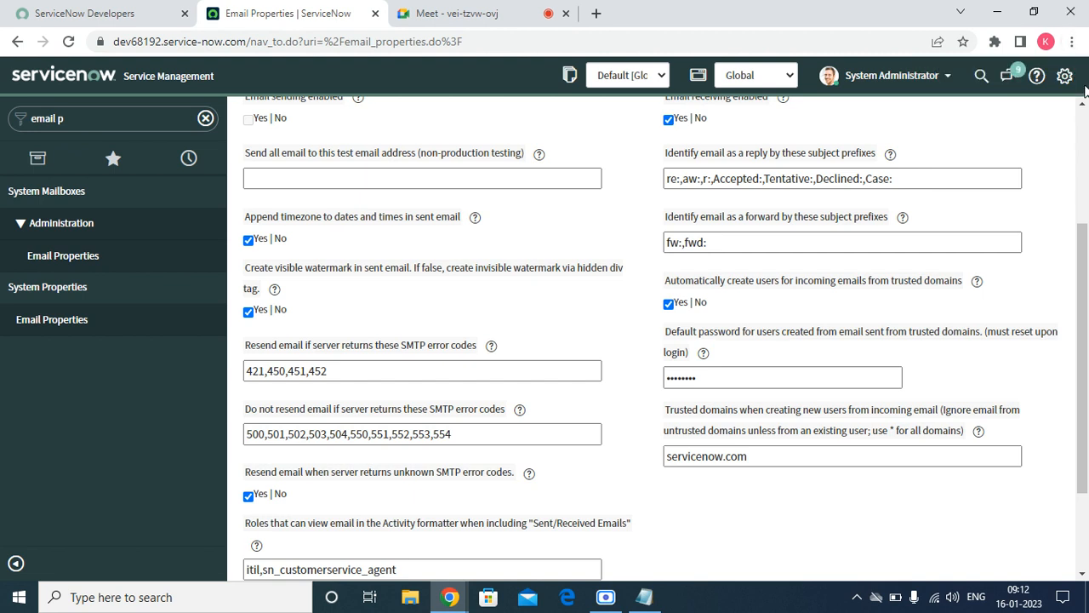
pyautogui.click(612, 603)
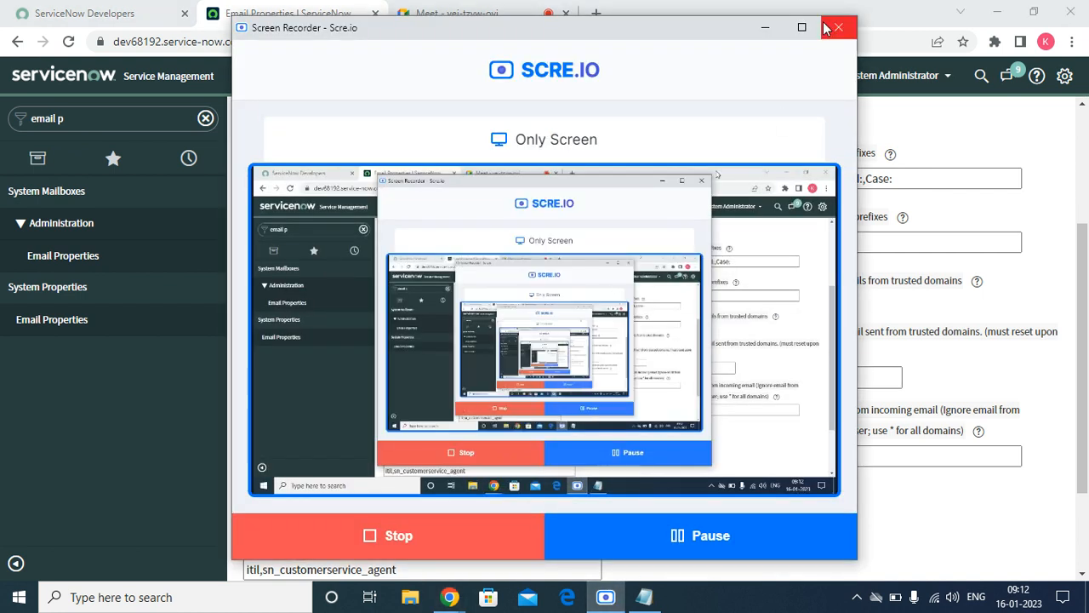
pyautogui.click(771, 28)
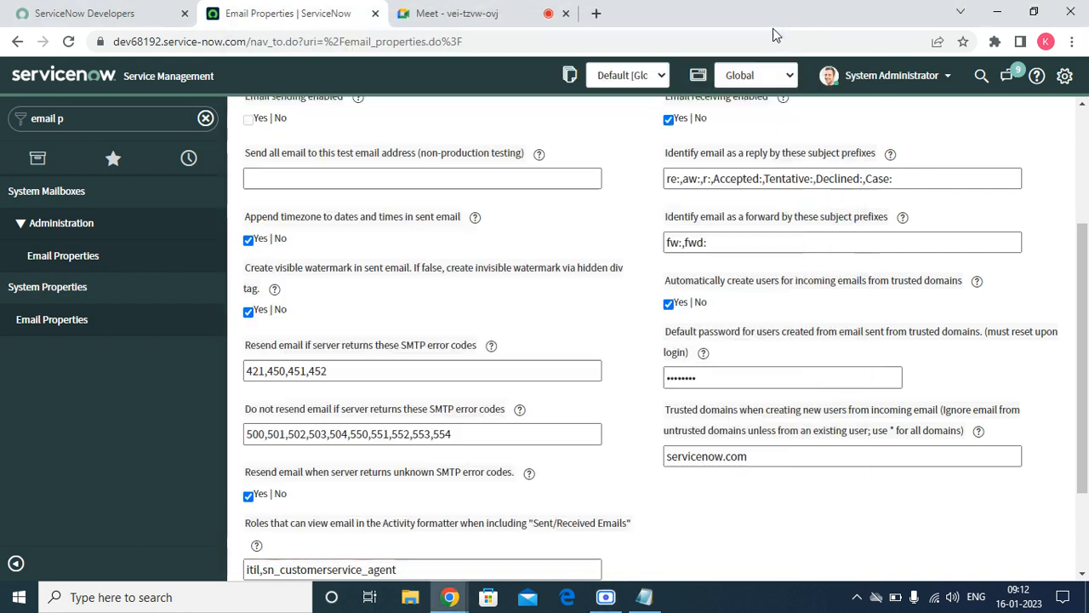
pyautogui.tripleClick(740, 302)
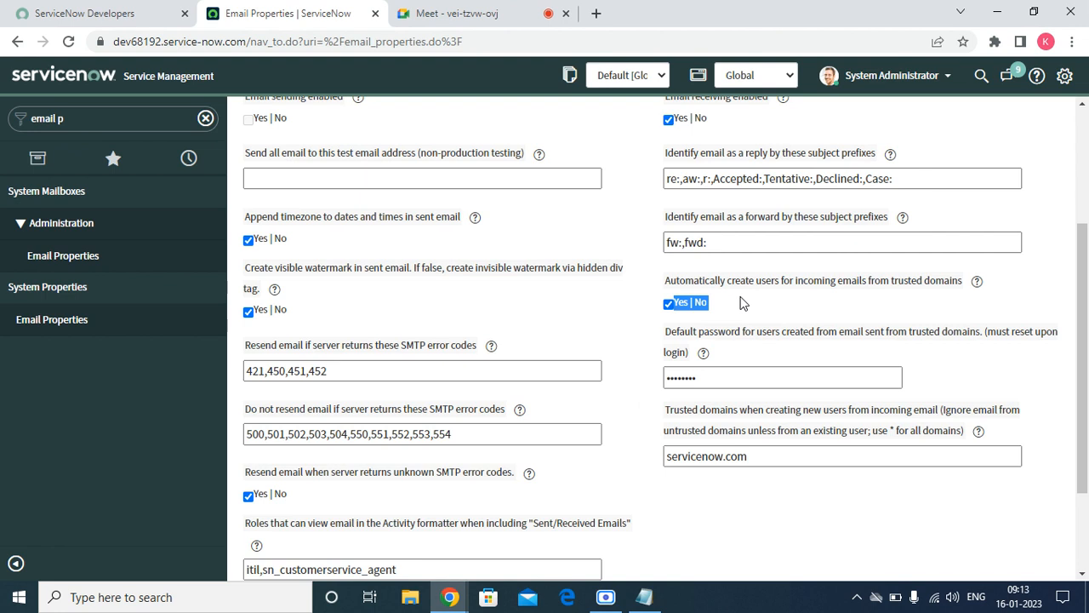
pyautogui.click(779, 298)
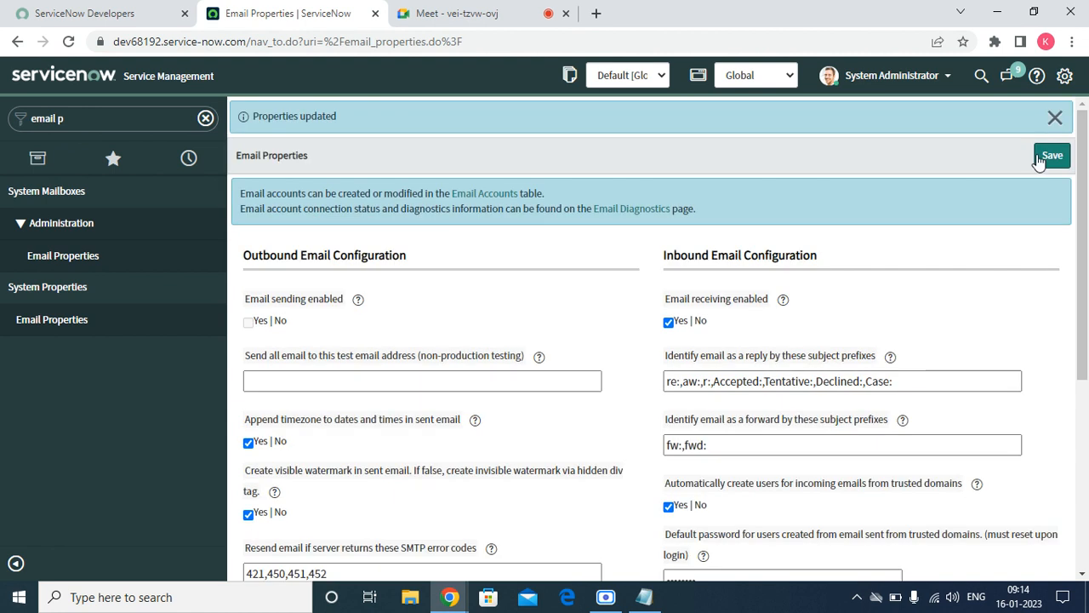
pyautogui.click(1052, 157)
# Filter the navigator by "email" and open Email Accounts under System Mailboxes administration.
pyautogui.click(116, 121)
pyautogui.click(117, 121)
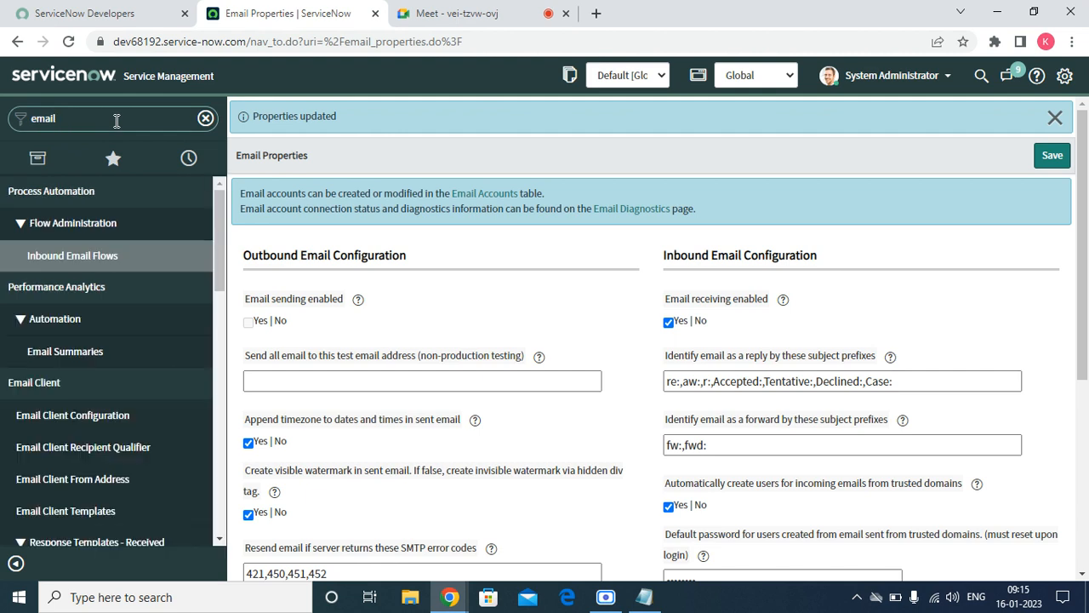
pyautogui.scroll(-10, 80, 292)
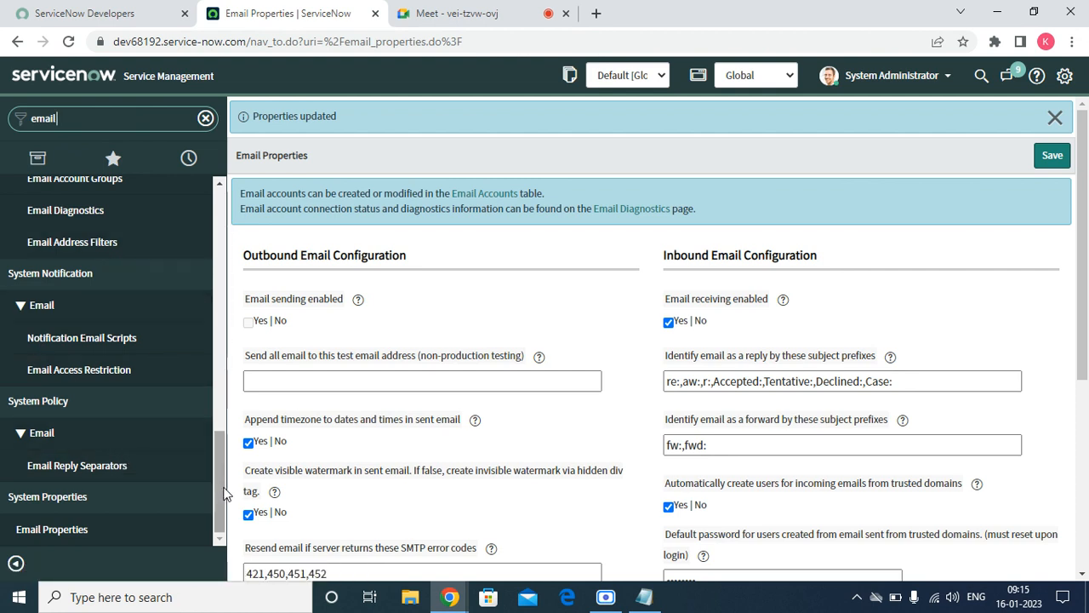
pyautogui.moveTo(223, 487); pyautogui.dragTo(232, 448)
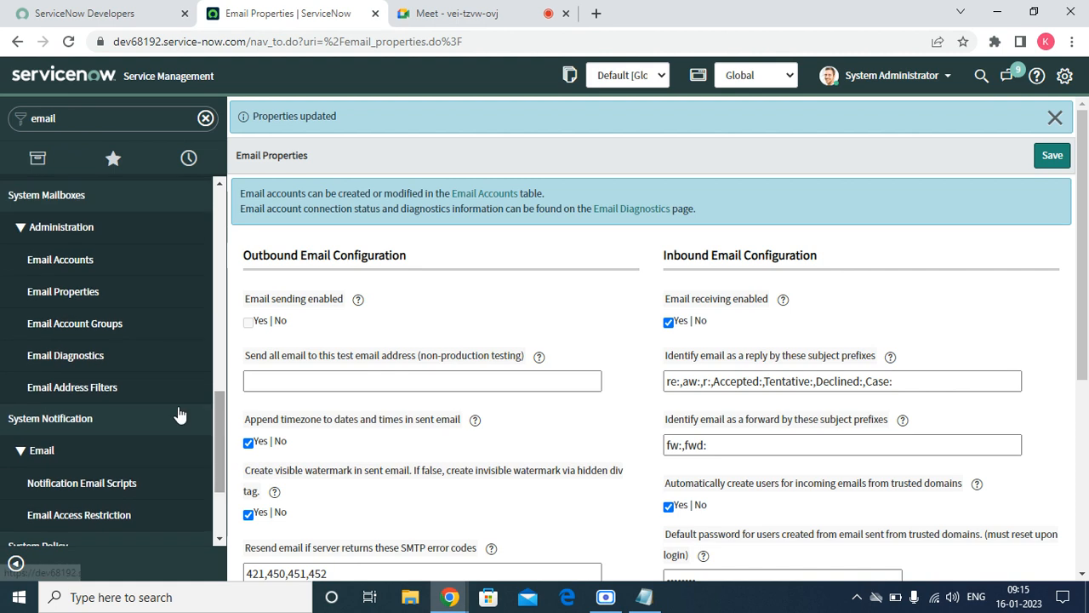
pyautogui.click(72, 260)
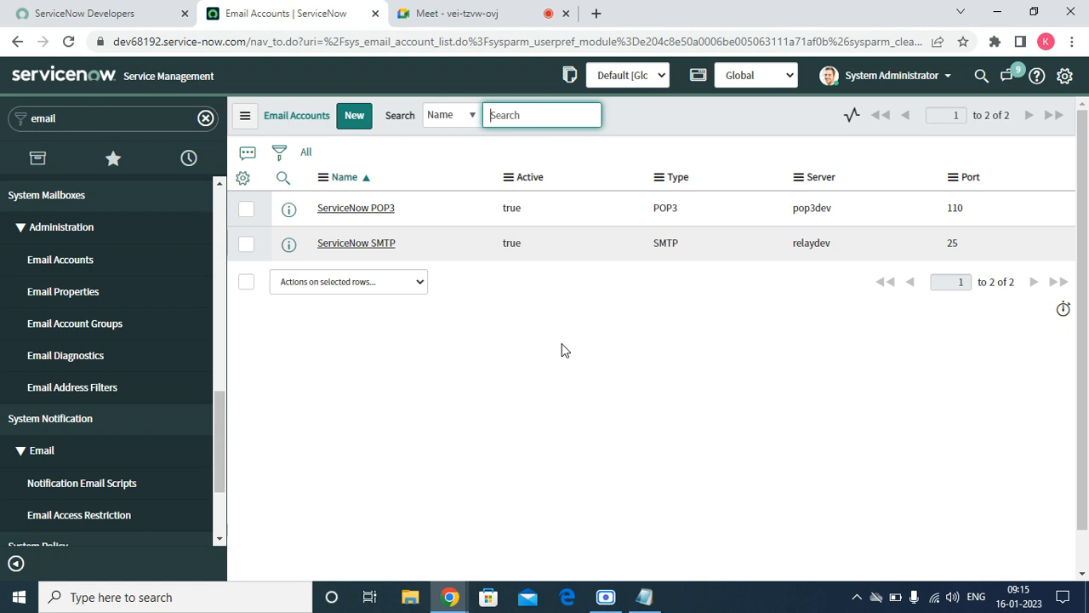
# Open the ServiceNow POP3 and ServiceNow SMTP account records in separate new browser tabs.
pyautogui.rightClick(292, 228)
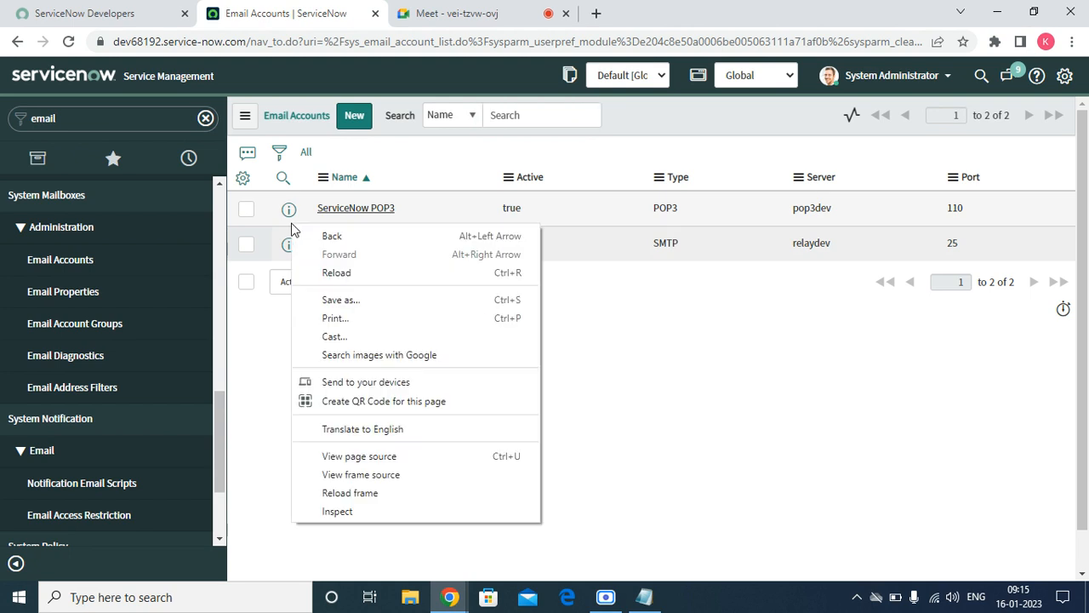
pyautogui.click(562, 314)
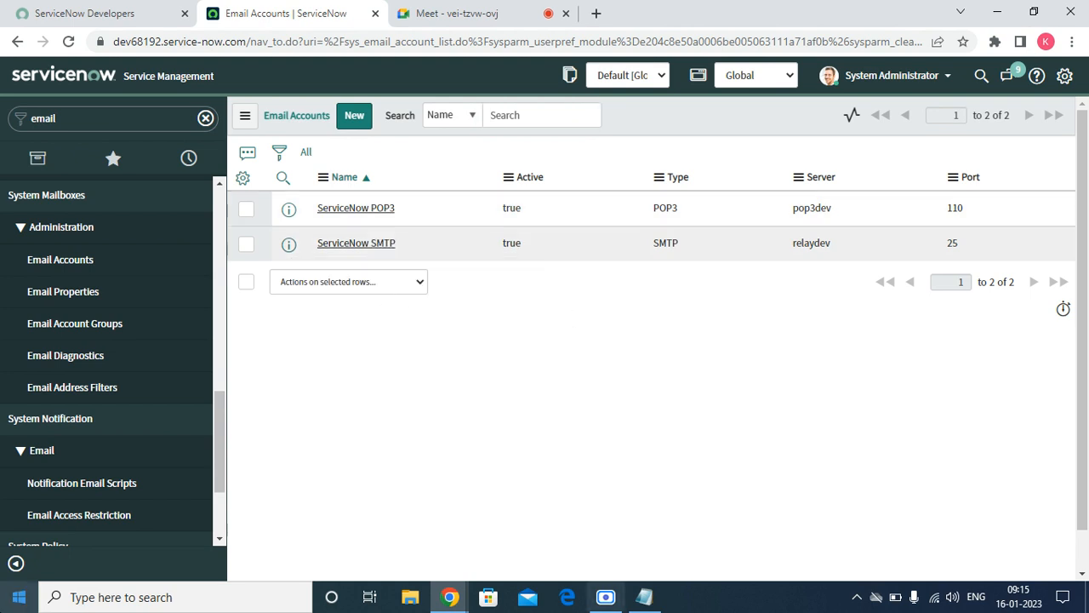
pyautogui.rightClick(290, 212)
pyautogui.click(332, 225)
pyautogui.rightClick(290, 245)
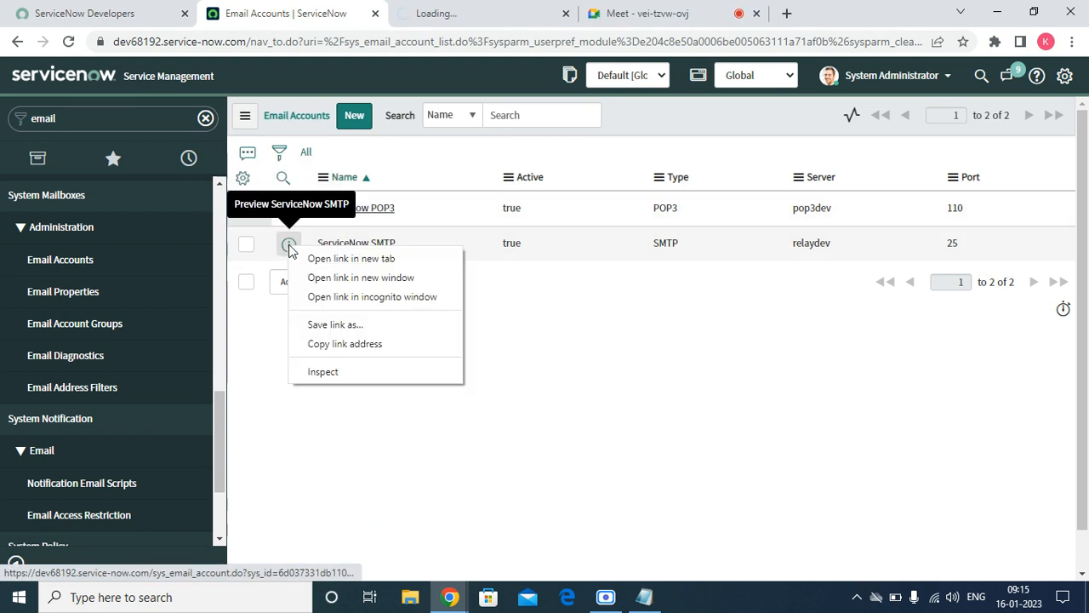
pyautogui.click(337, 258)
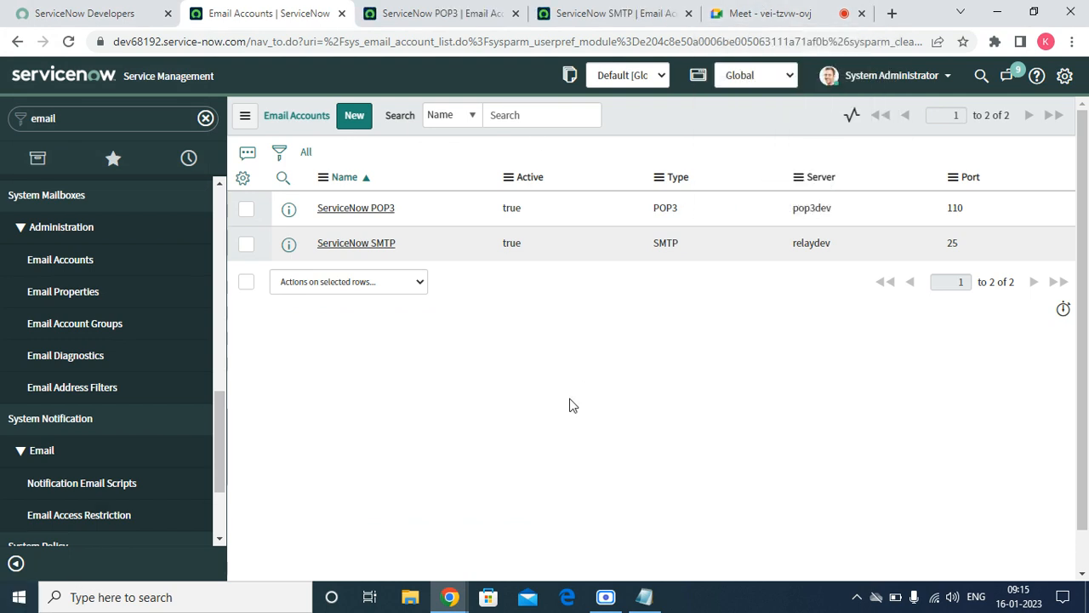
# Examine the POP3 and SMTP account records, highlighting the email sending notice on the SMTP record.
pyautogui.click(426, 19)
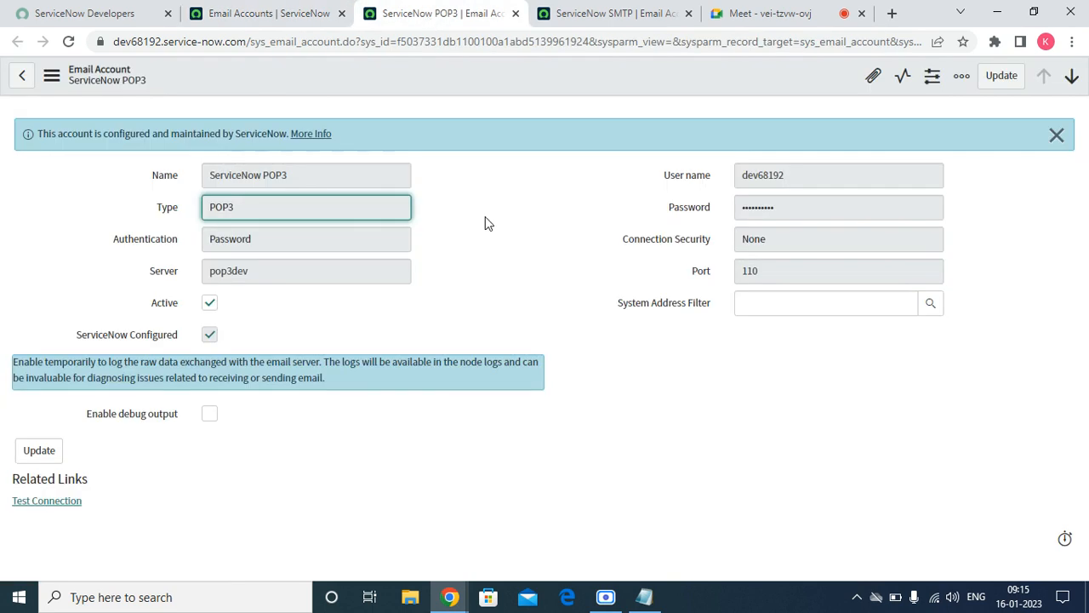
pyautogui.click(598, 10)
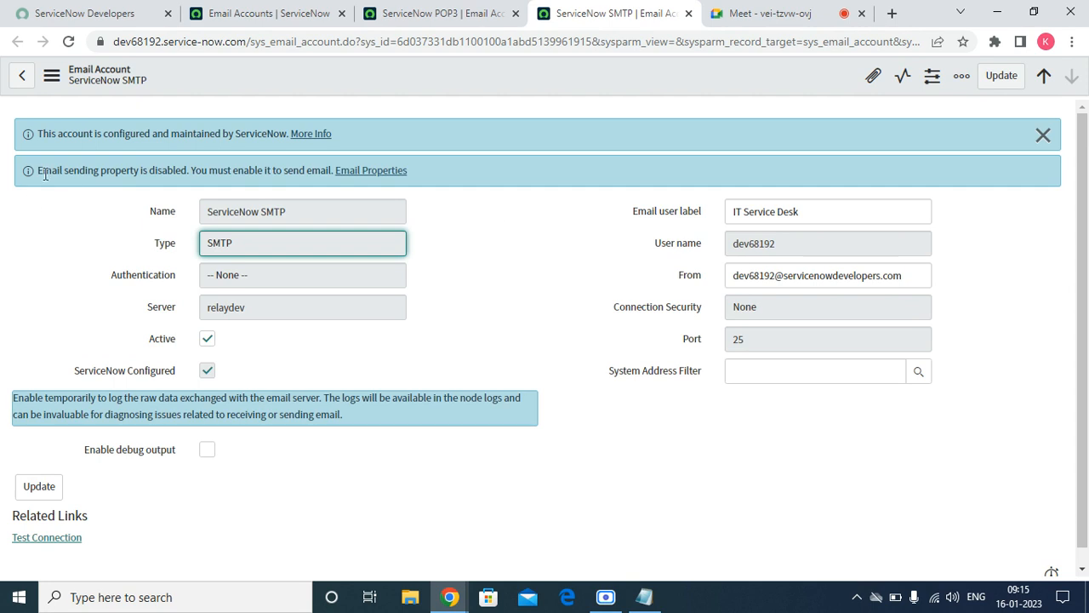
pyautogui.moveTo(43, 170); pyautogui.dragTo(430, 189)
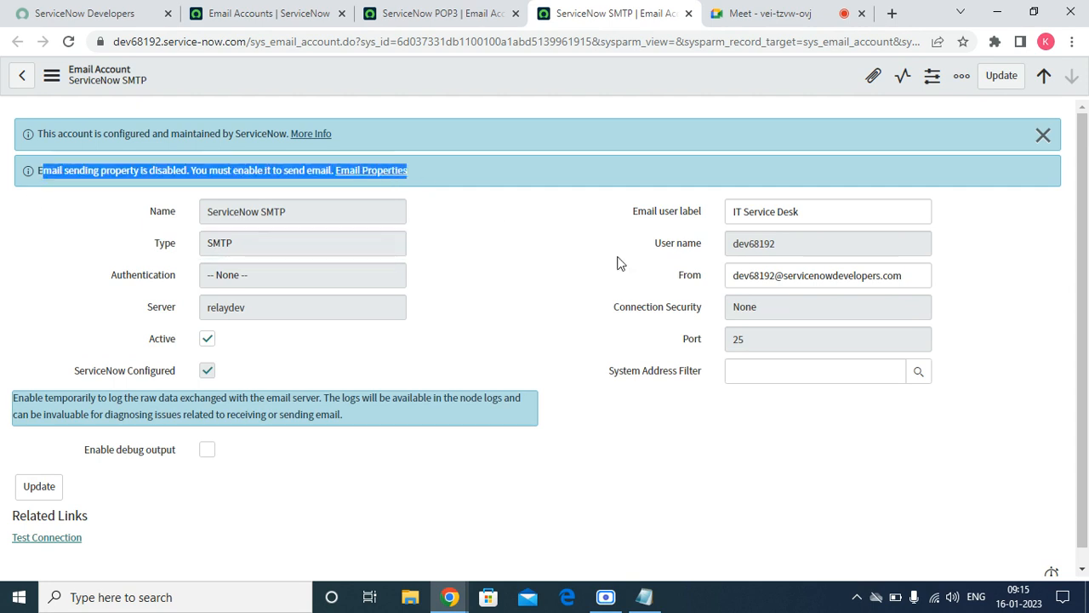
# Close the SMTP record and reopen it in a new tab from the Email Accounts list, returning to the POP3 record.
pyautogui.click(689, 13)
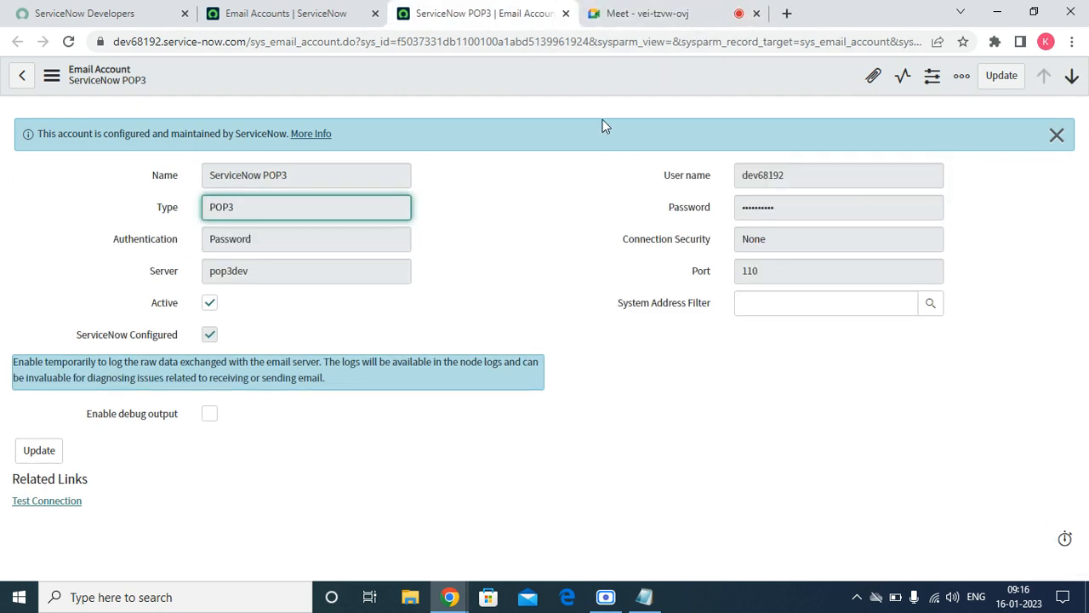
pyautogui.click(247, 12)
pyautogui.rightClick(298, 247)
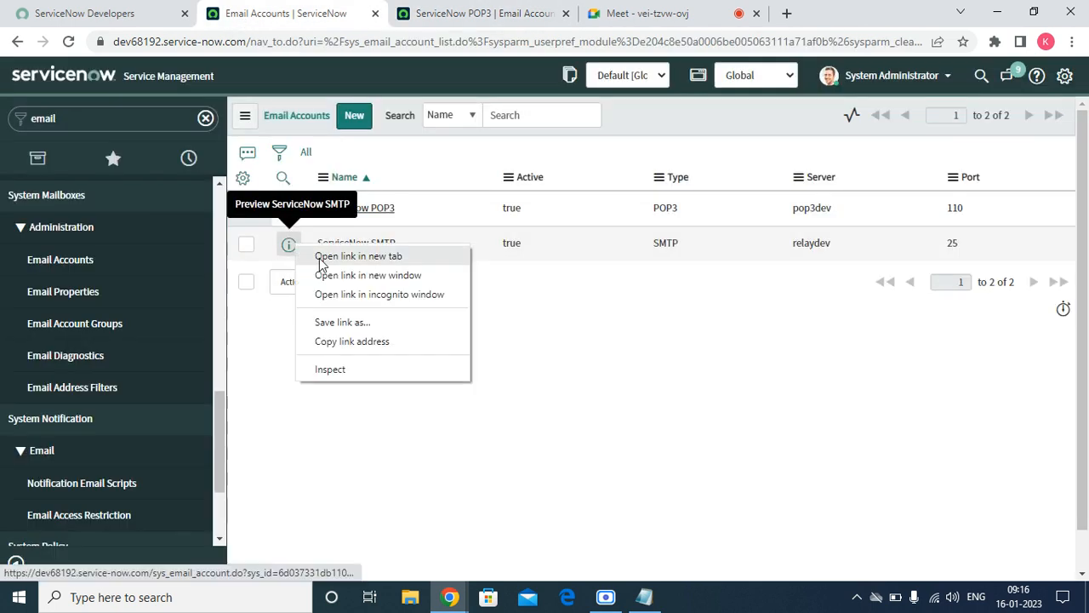
pyautogui.click(321, 259)
pyautogui.click(609, 11)
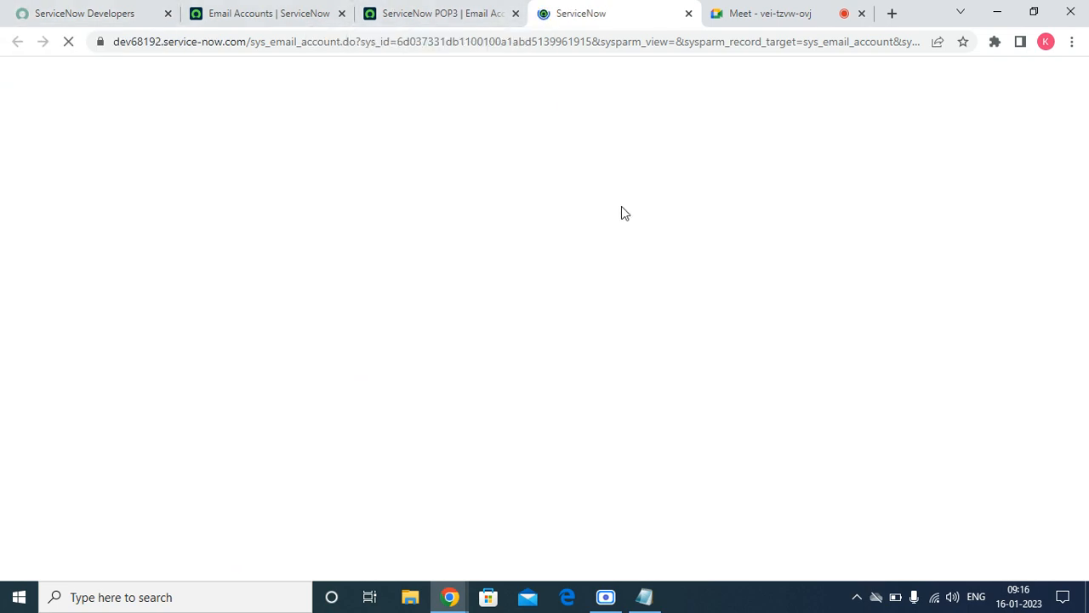
pyautogui.click(474, 9)
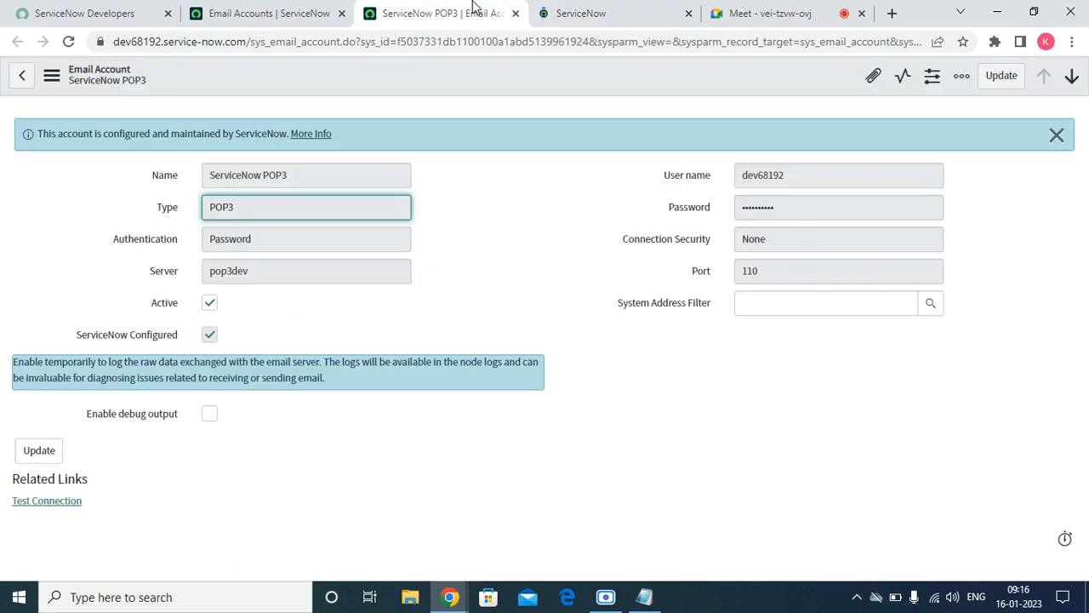
# Select and copy the From address on the ServiceNow SMTP account record.
pyautogui.click(645, 19)
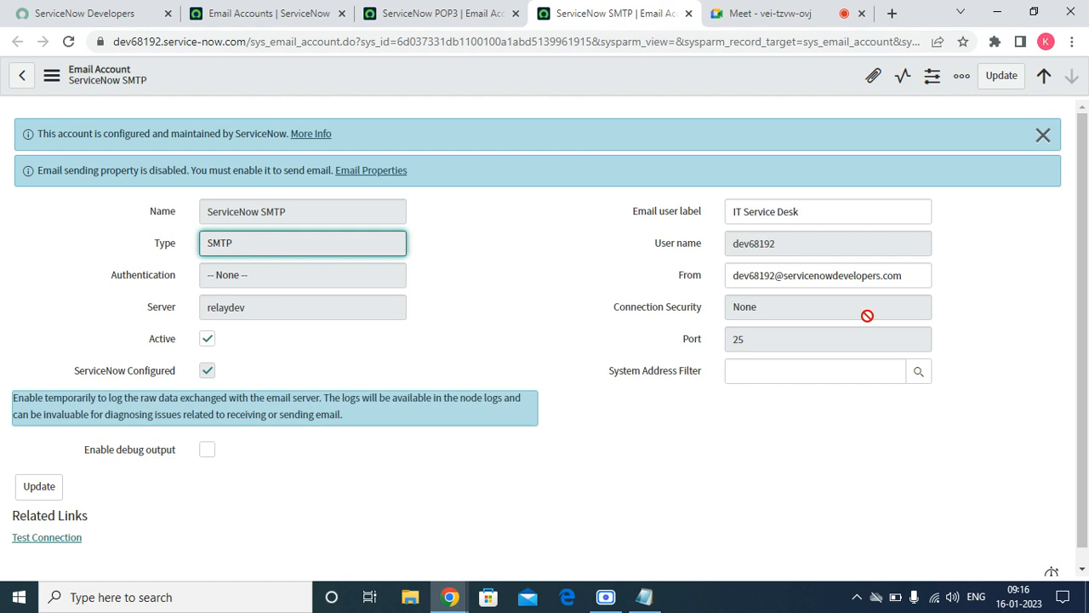
pyautogui.doubleClick(846, 275)
pyautogui.click(846, 277)
pyautogui.click(846, 277)
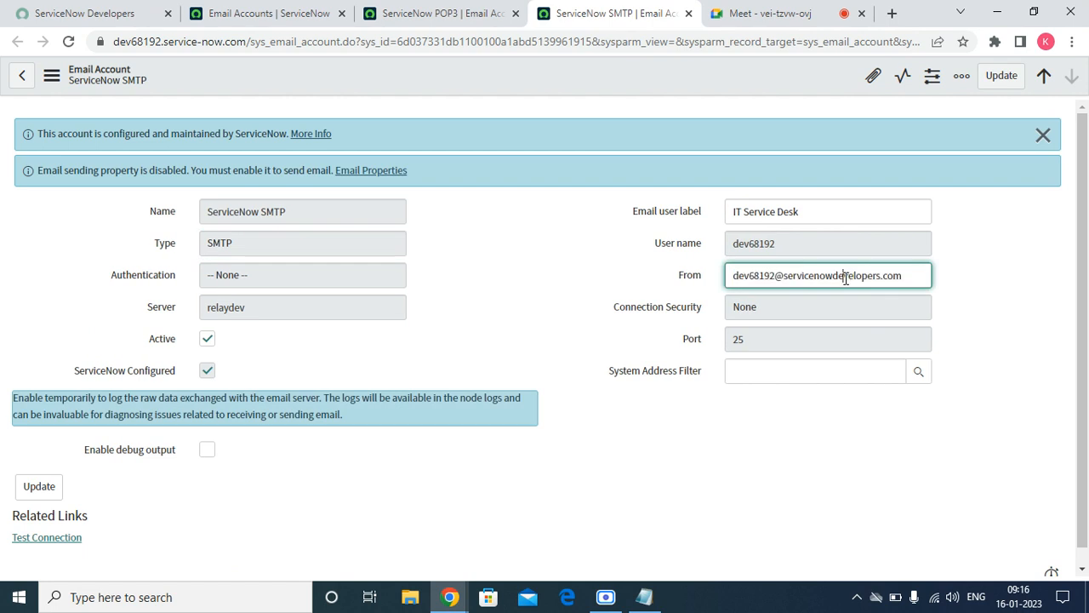
pyautogui.rightClick(844, 276)
pyautogui.doubleClick(844, 274)
pyautogui.click(844, 275)
pyautogui.rightClick(844, 277)
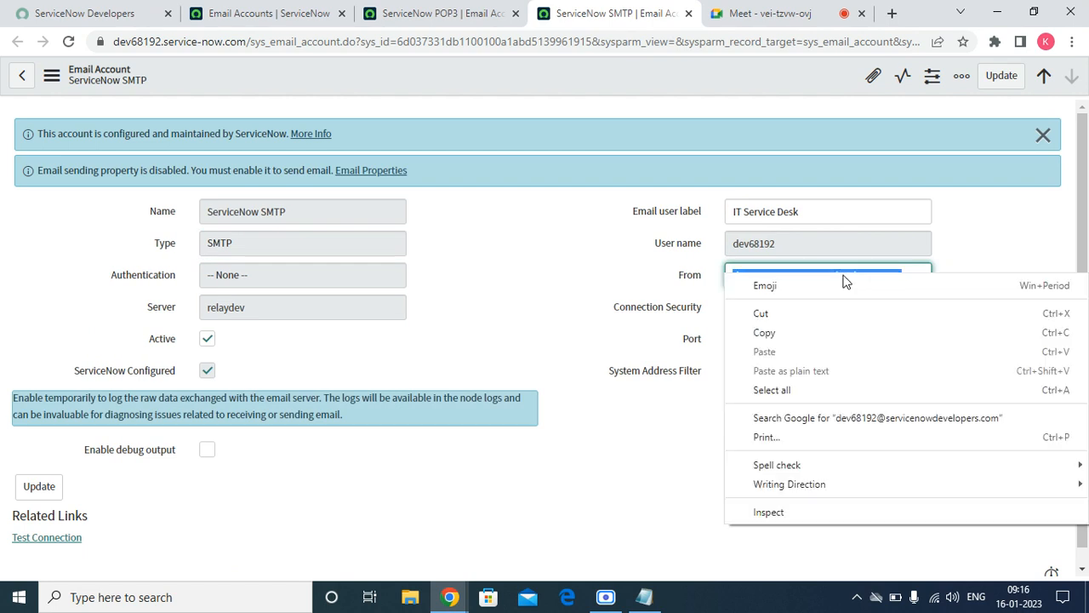
pyautogui.click(856, 339)
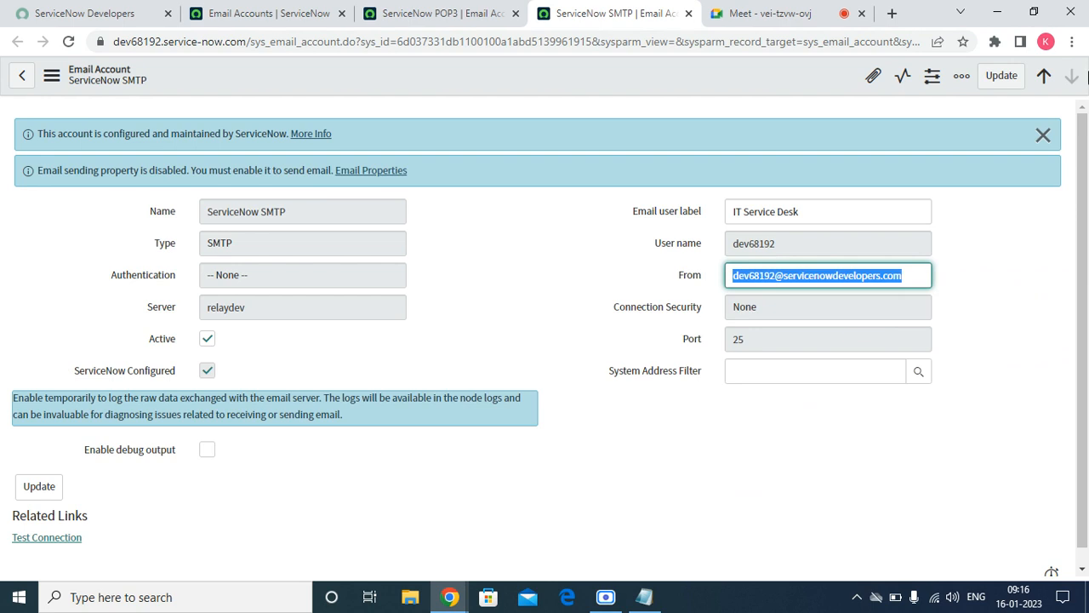
# Dismiss the notices on the ServiceNow SMTP record and close it after comparing it with the POP3 record.
pyautogui.click(1043, 137)
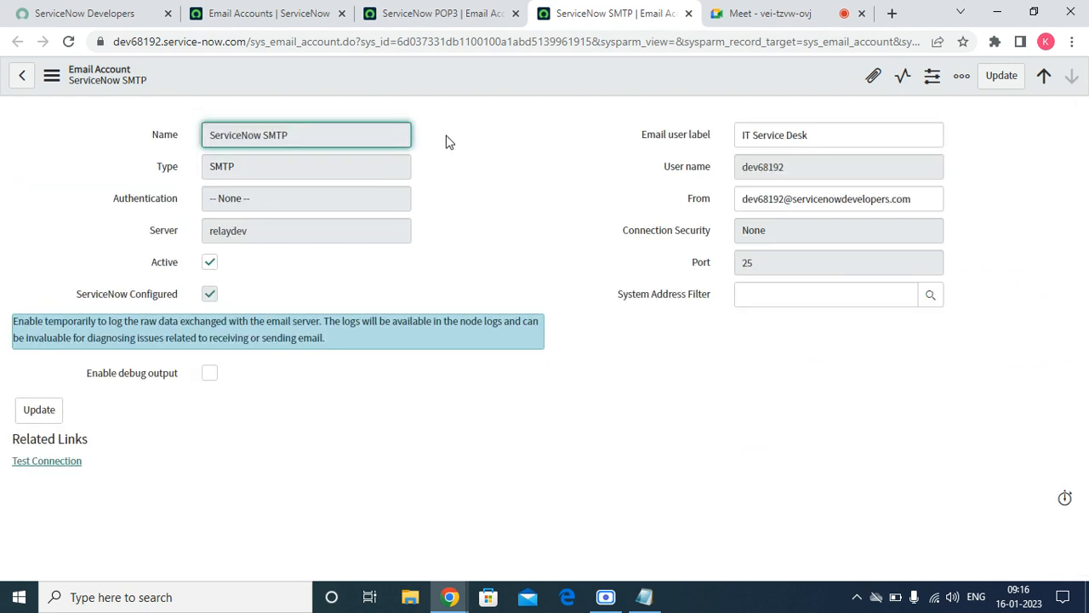
pyautogui.moveTo(436, 7)
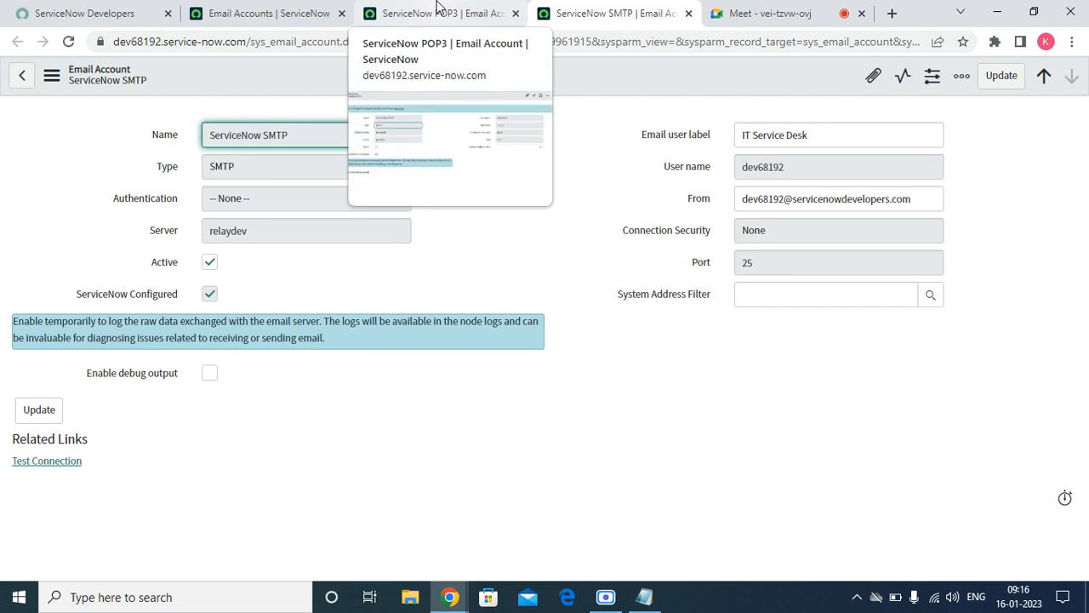
pyautogui.click(446, 26)
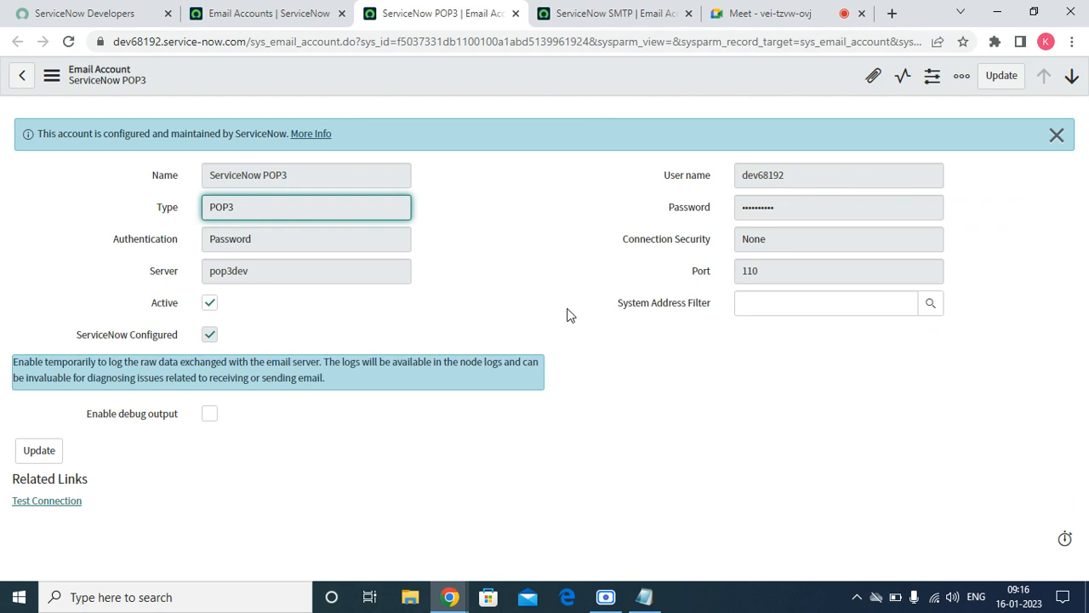
pyautogui.click(569, 15)
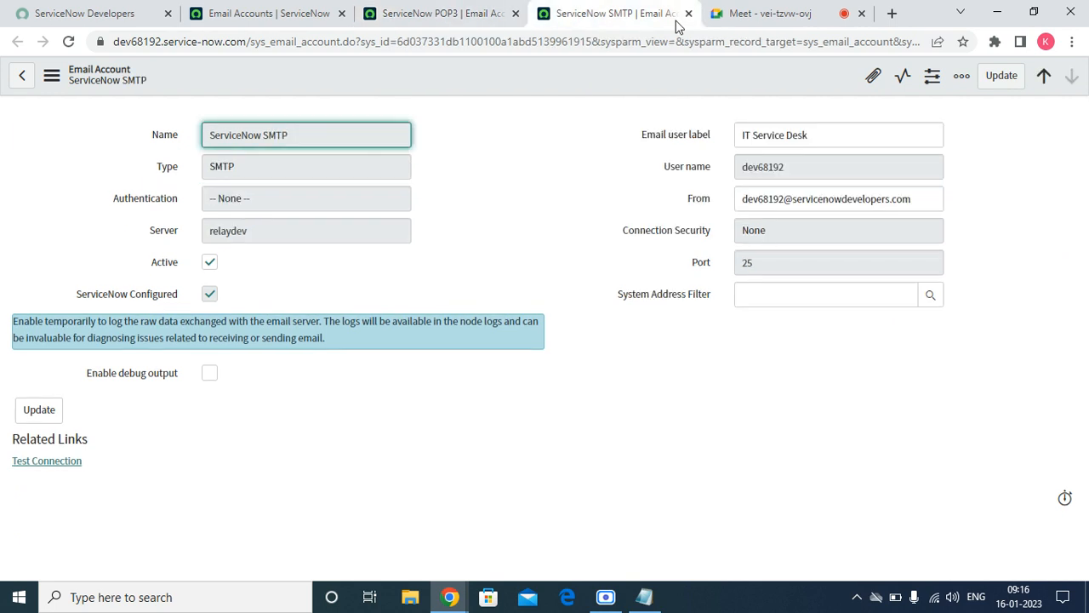
pyautogui.click(688, 13)
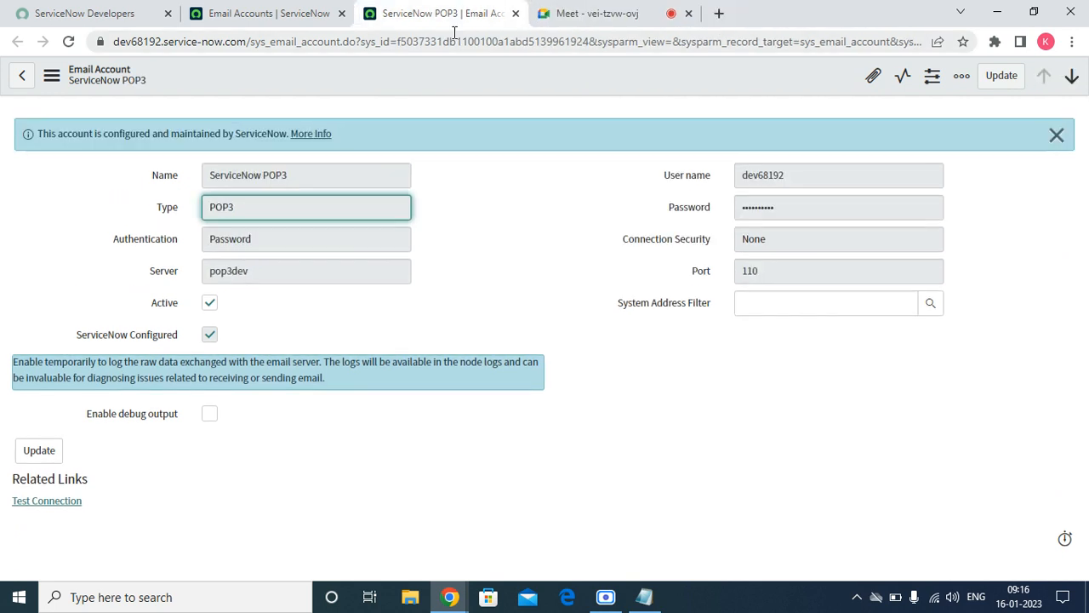
# Test the ServiceNow POP3 account's connection and dismiss the test result and the account notice.
pyautogui.click(25, 502)
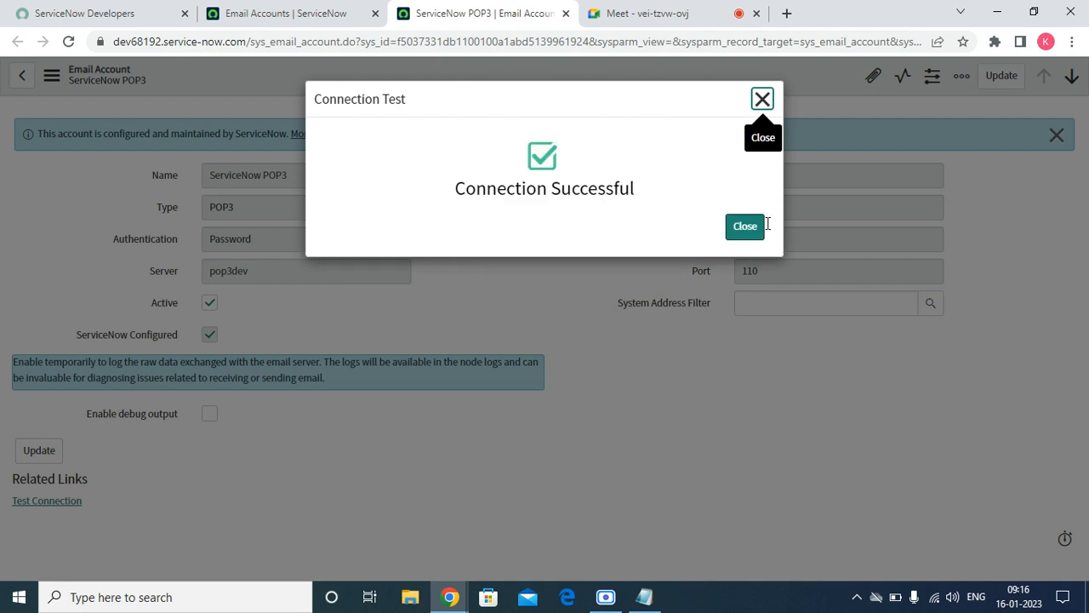
pyautogui.click(745, 228)
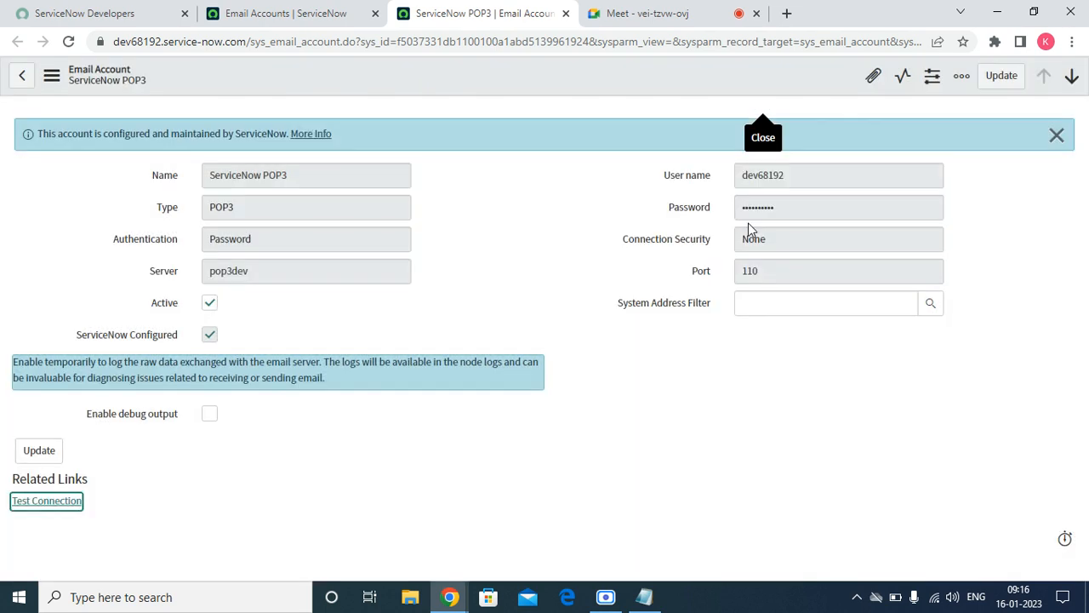
pyautogui.click(1055, 138)
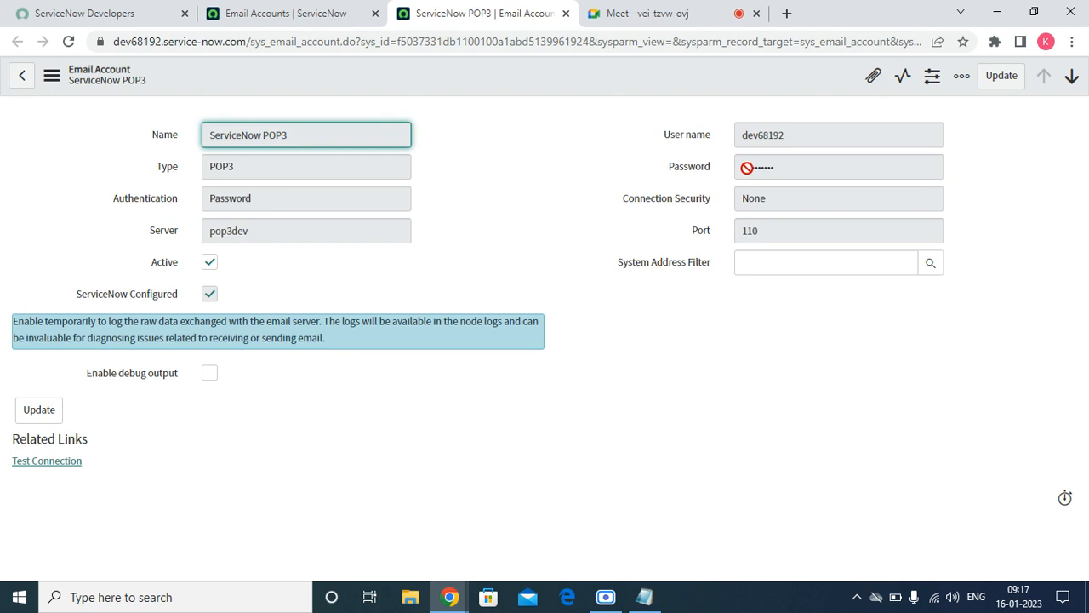
# Return to the Email Accounts list and open a blank form for a new email account.
pyautogui.click(284, 15)
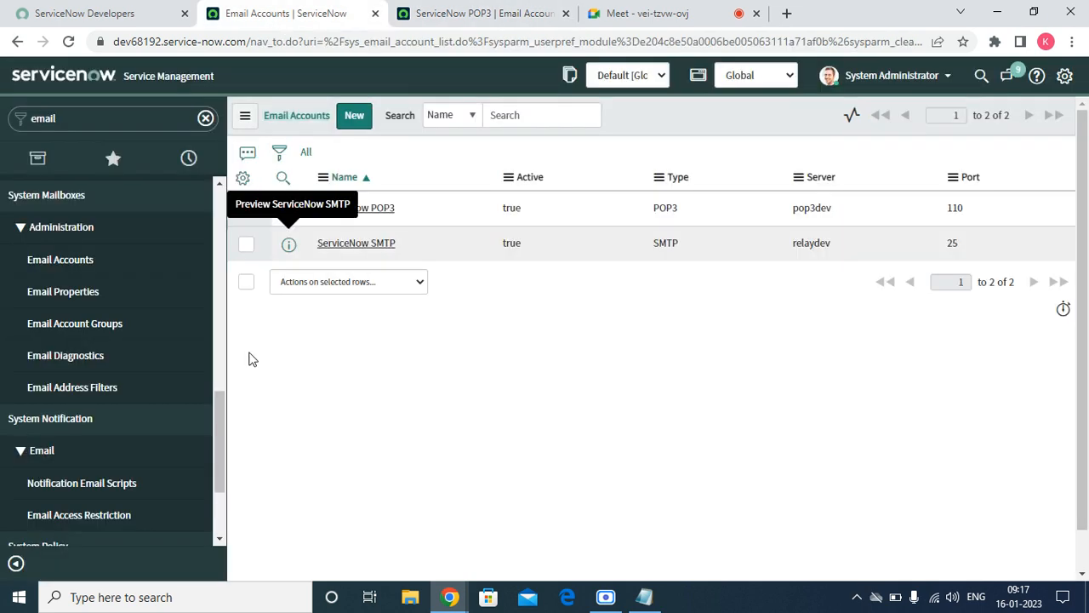
pyautogui.click(66, 271)
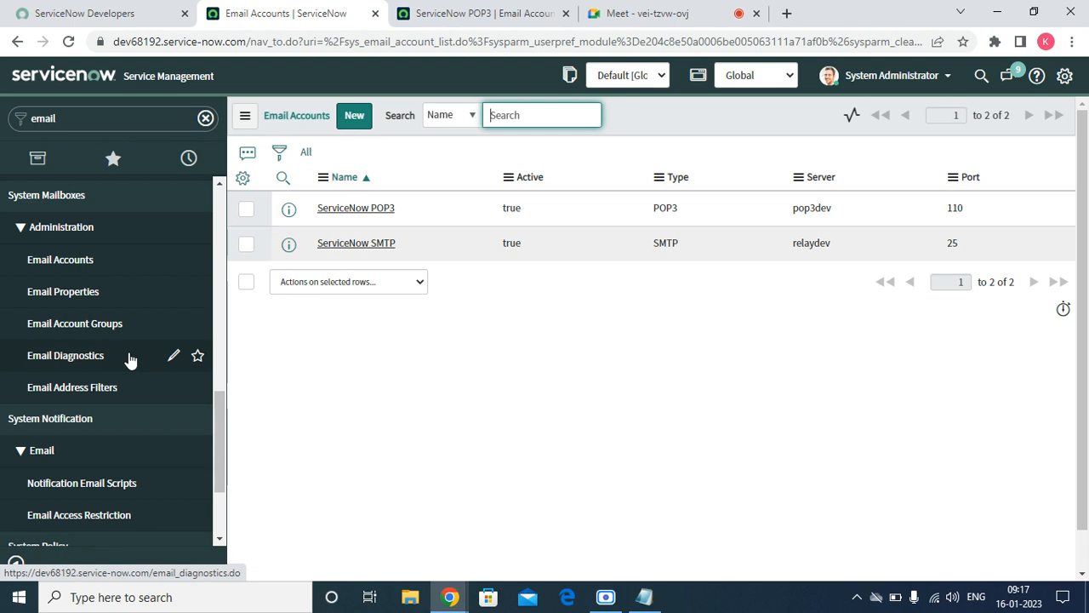
pyautogui.scroll(-2, 130, 358)
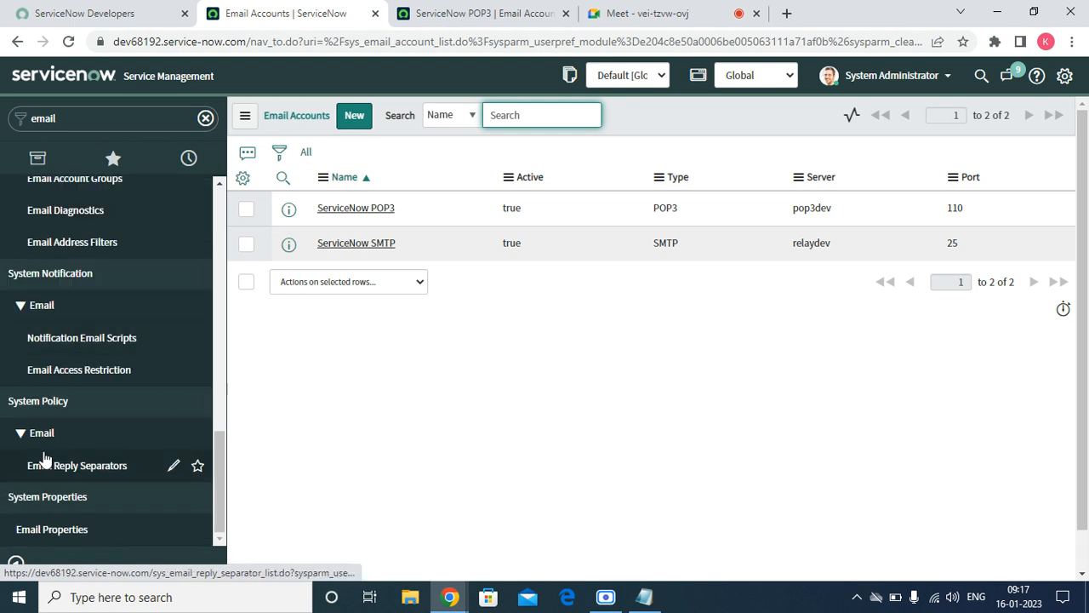
pyautogui.scroll(10, 94, 480)
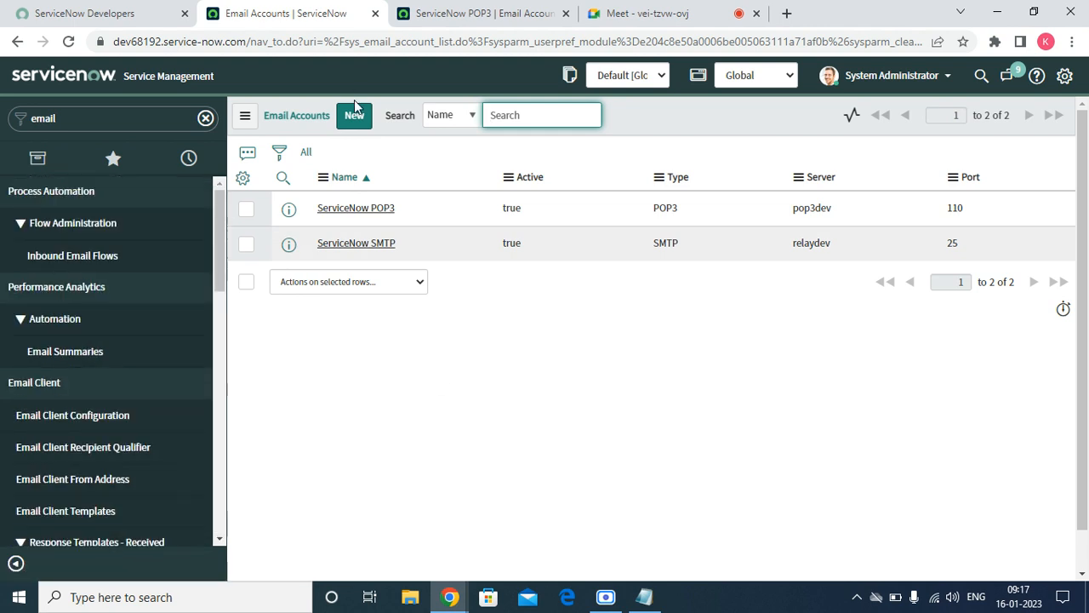
pyautogui.click(356, 122)
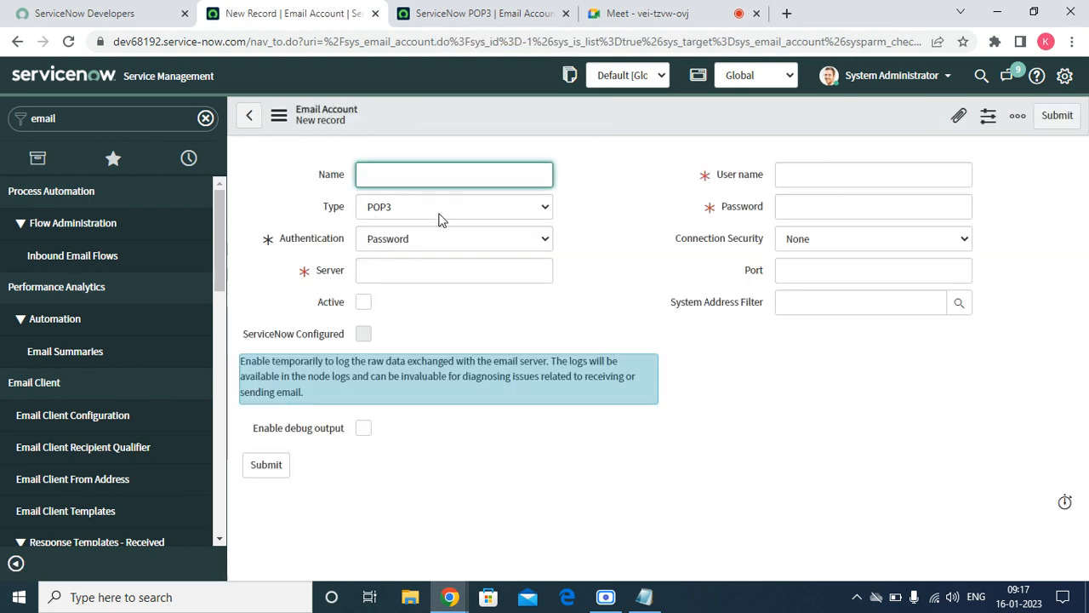
# Examine the new email account's Authentication, Server, User name, Password, Connection Security and Port fields.
pyautogui.click(417, 241)
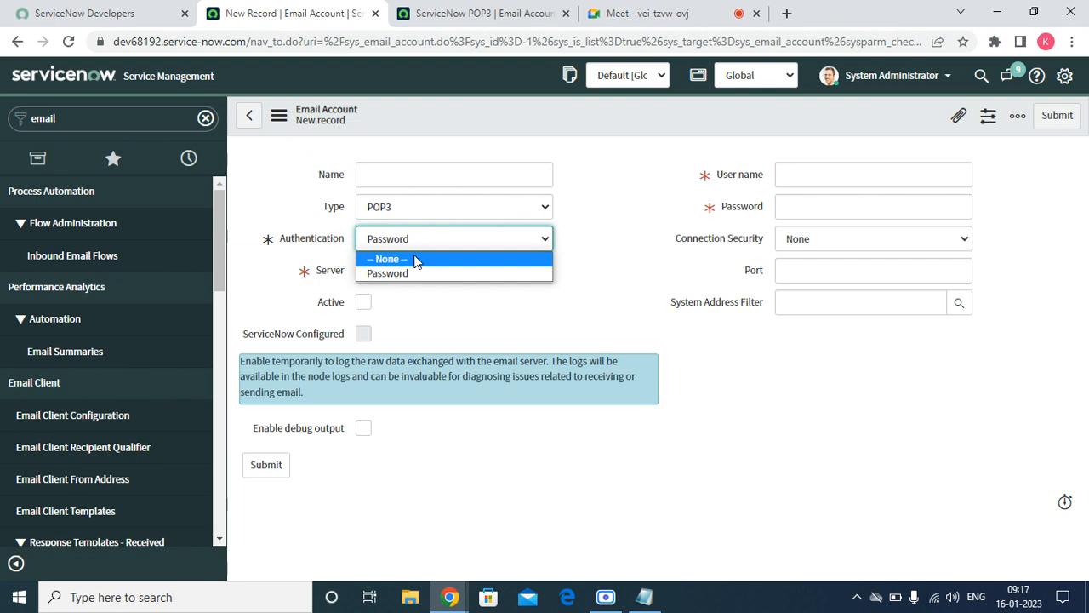
pyautogui.click(404, 271)
pyautogui.click(406, 271)
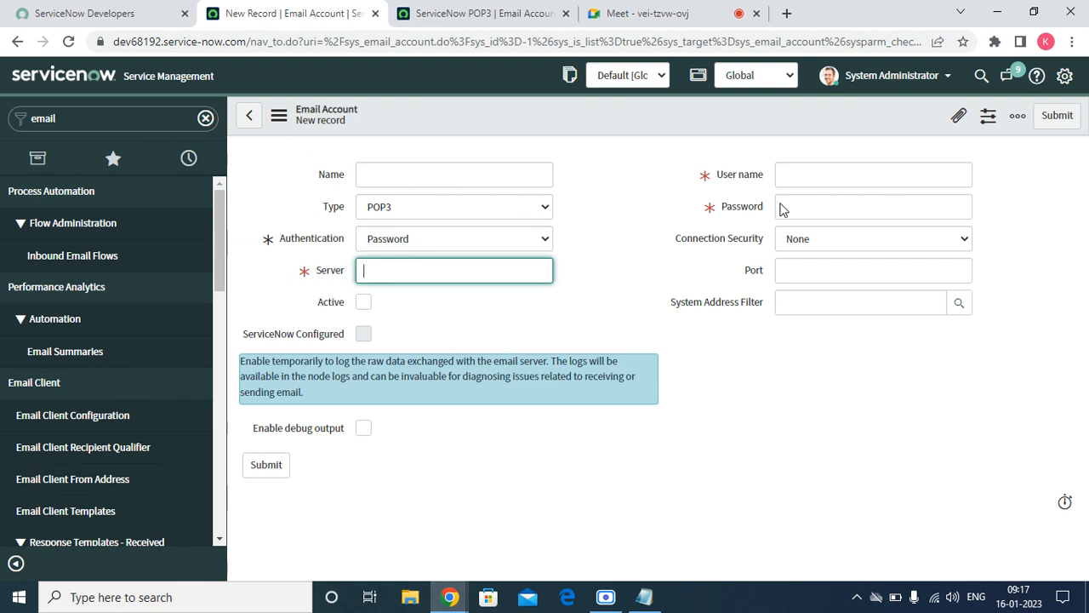
pyautogui.click(819, 171)
pyautogui.click(817, 206)
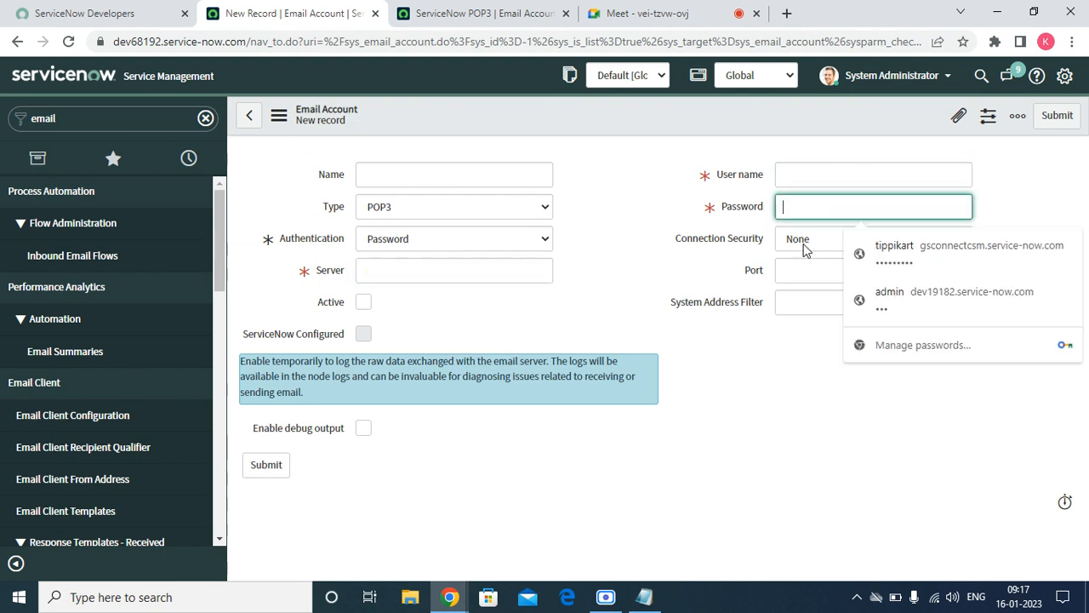
pyautogui.click(803, 243)
pyautogui.click(803, 243)
pyautogui.click(800, 266)
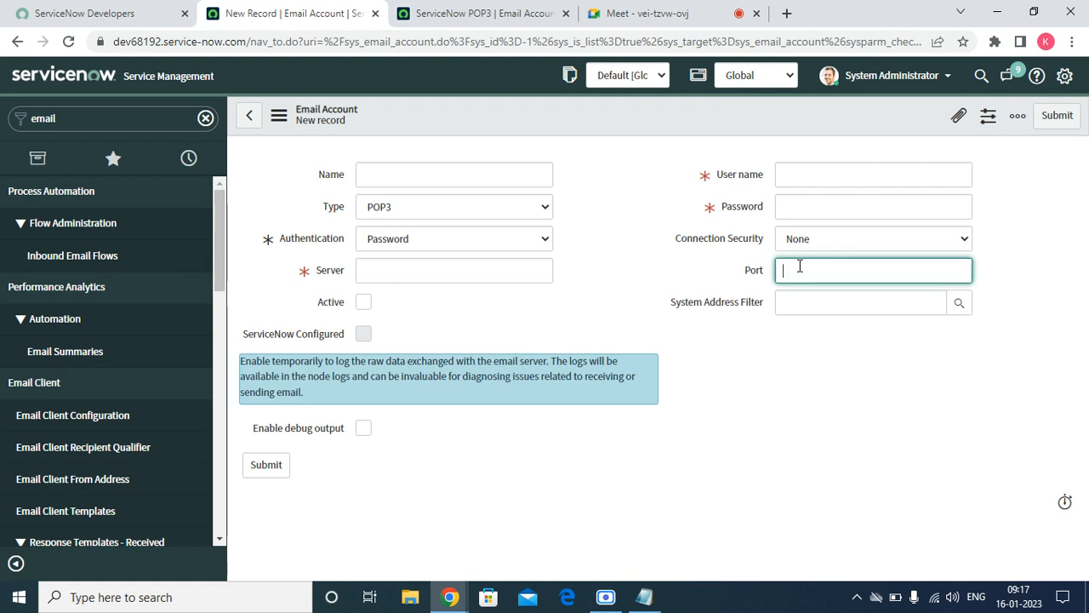
pyautogui.click(848, 287)
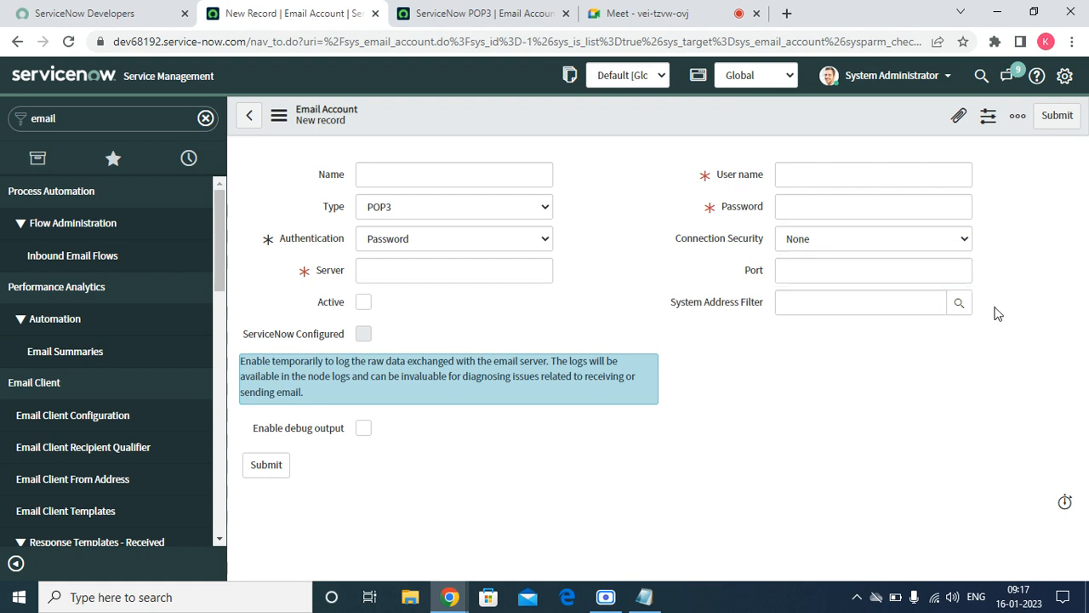
# Review a blank System Address Filters record from the lookup and leave the new email account unsaved, declining to save the password.
pyautogui.click(958, 303)
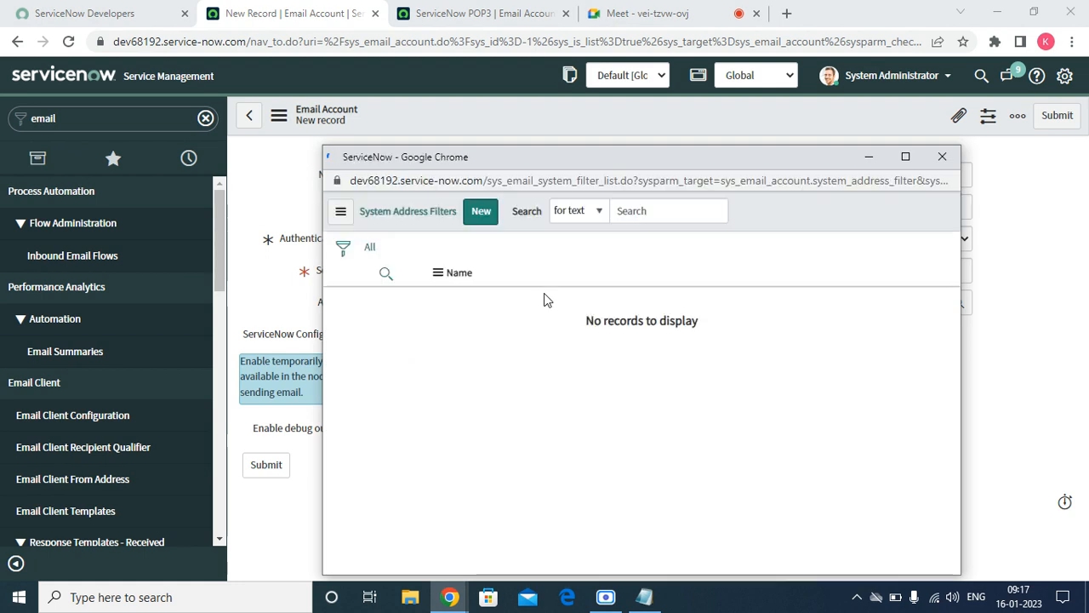
pyautogui.click(483, 213)
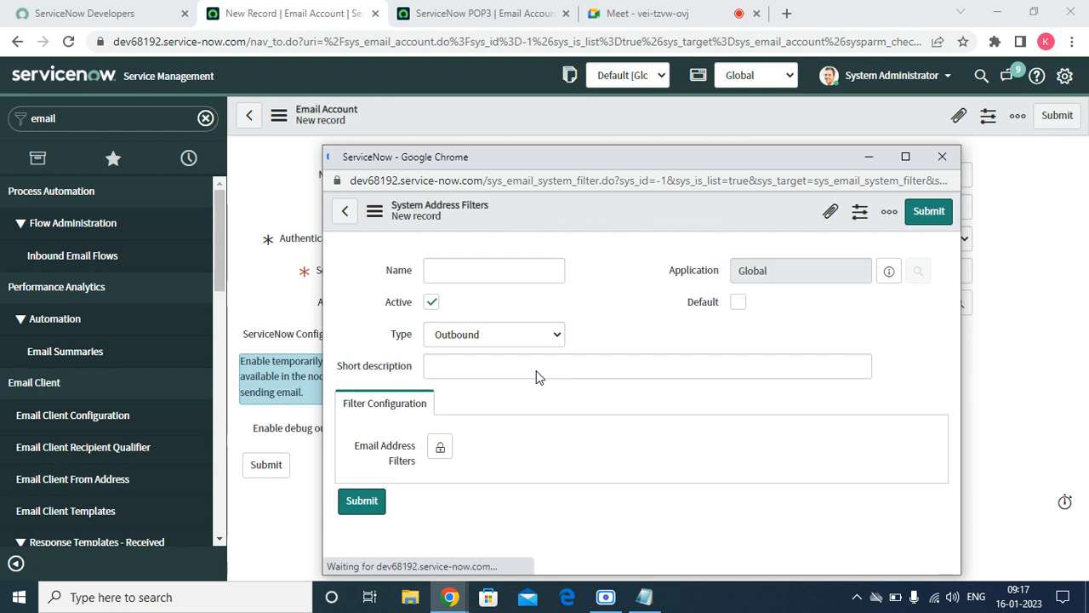
pyautogui.scroll(-4, 517, 411)
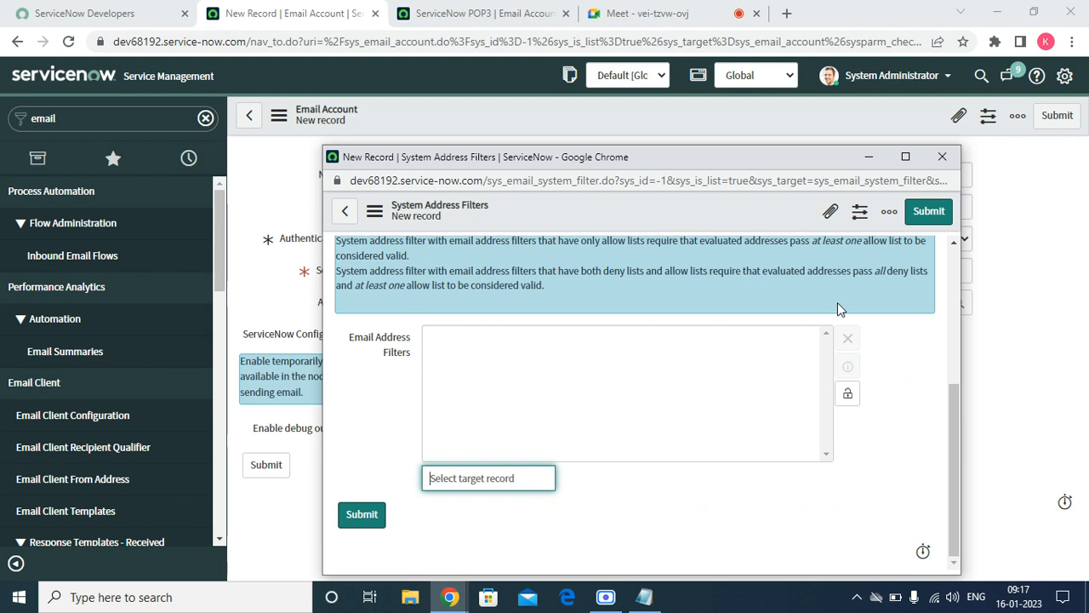
pyautogui.click(942, 156)
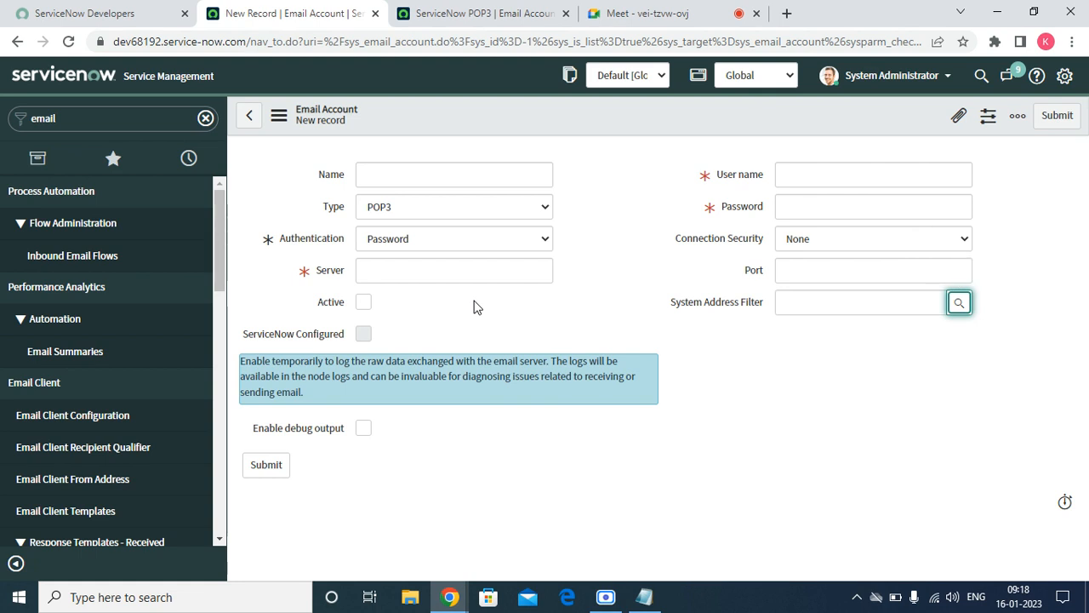
pyautogui.click(250, 119)
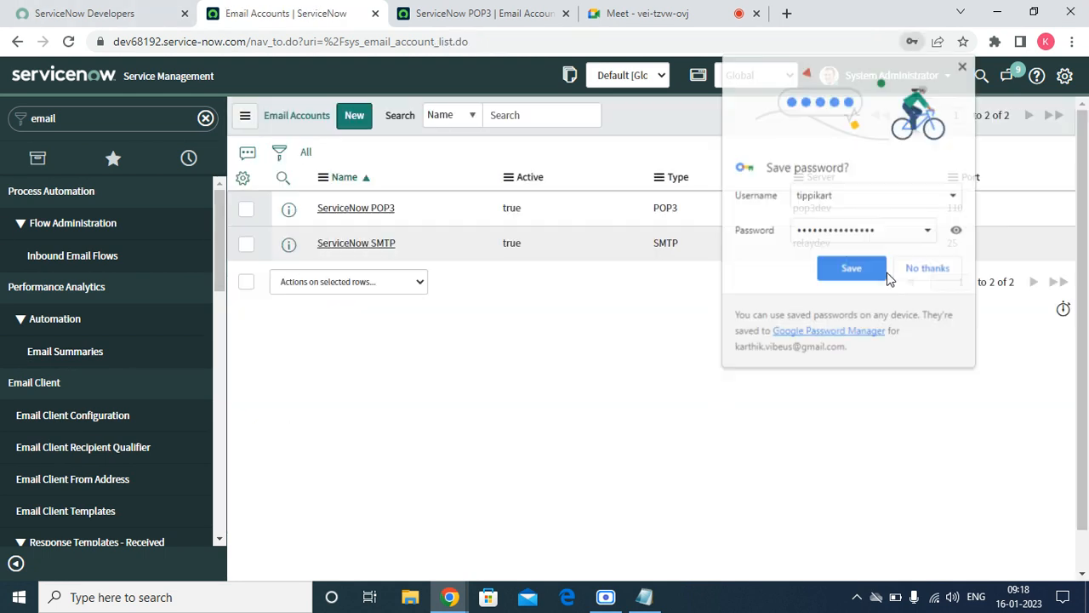
pyautogui.click(911, 270)
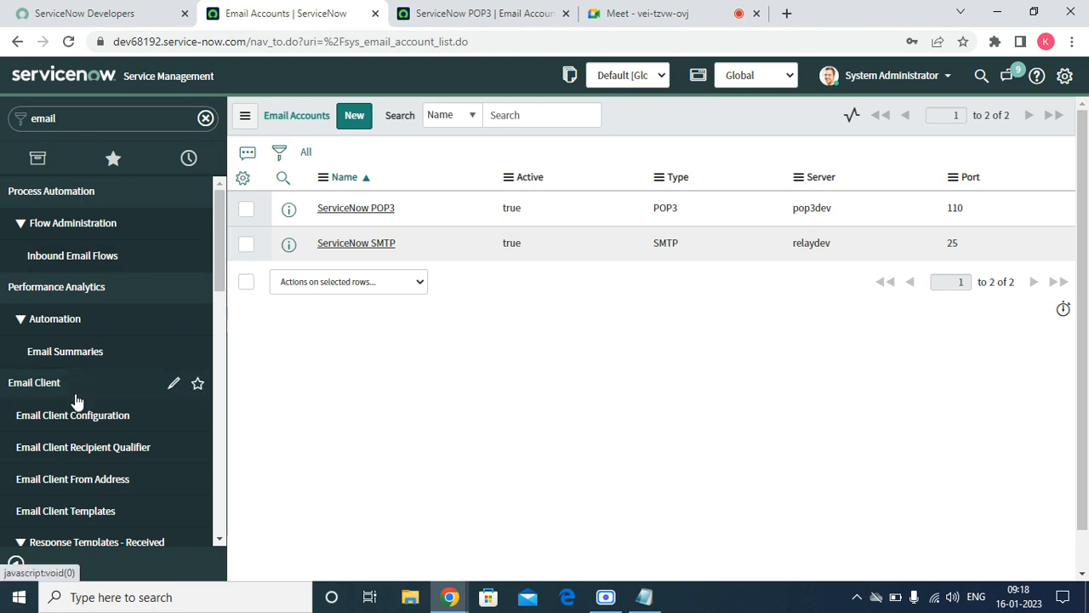
# Filter the navigator by "inbound a" and add Inbound Actions under System Policy to the favorites.
pyautogui.click(101, 111)
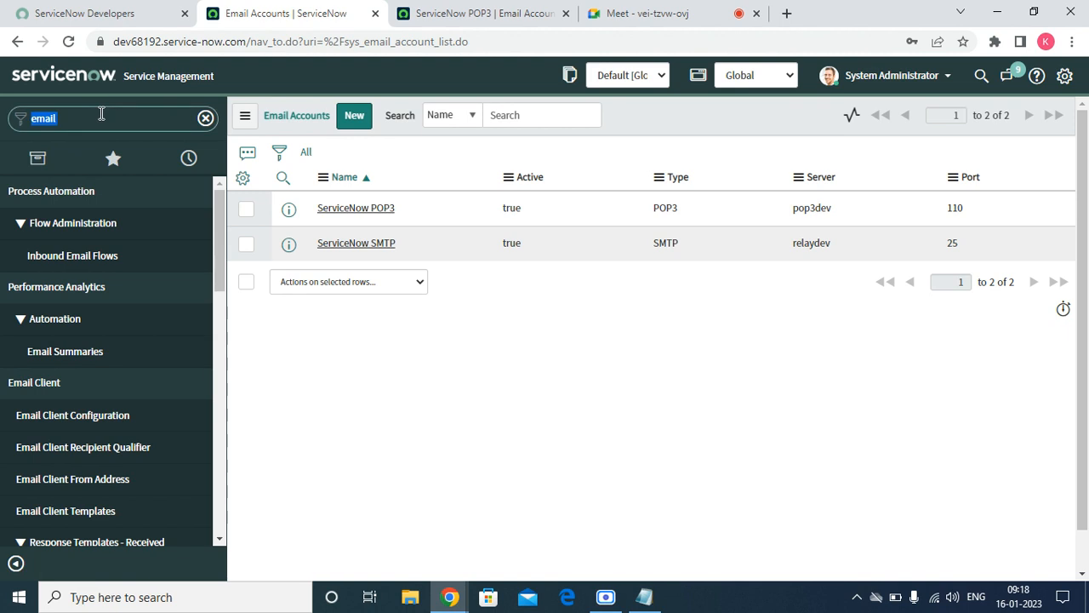
pyautogui.write('Inbou')
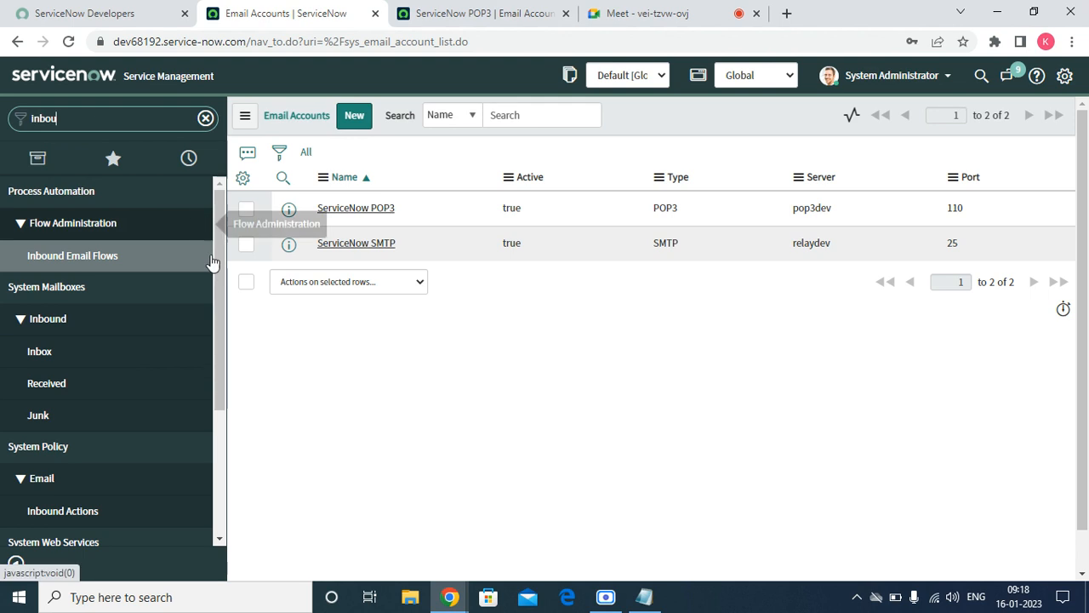
pyautogui.scroll(-3, 153, 343)
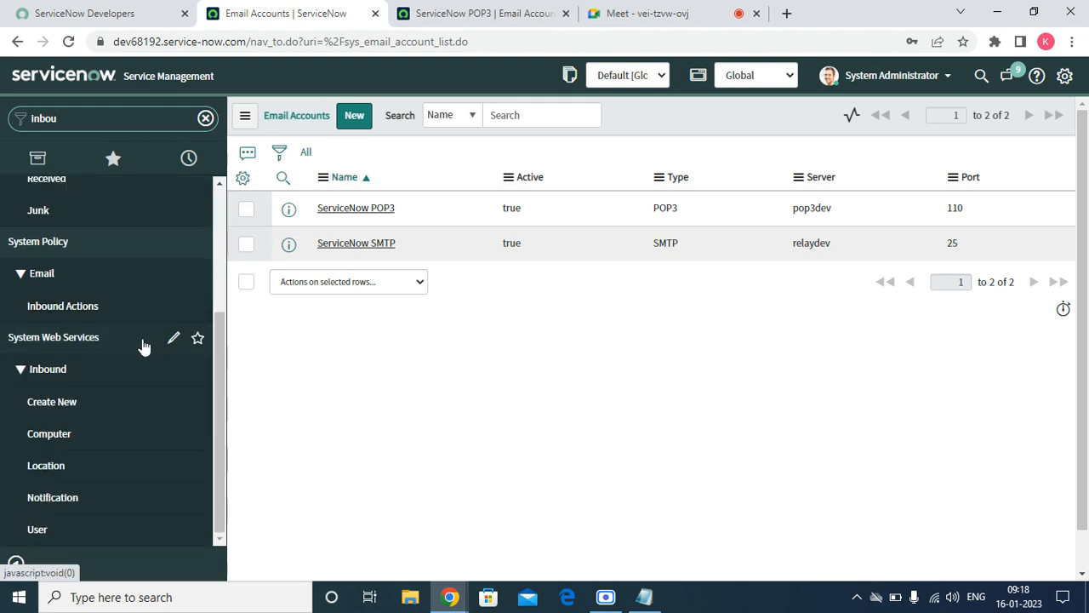
pyautogui.scroll(3, 94, 343)
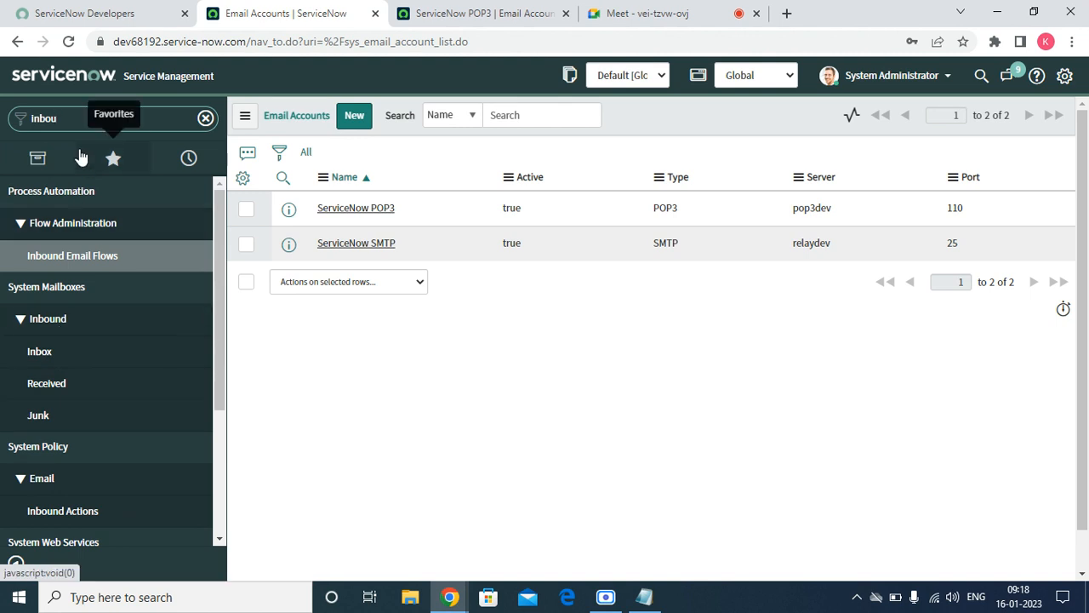
pyautogui.write('nd a')
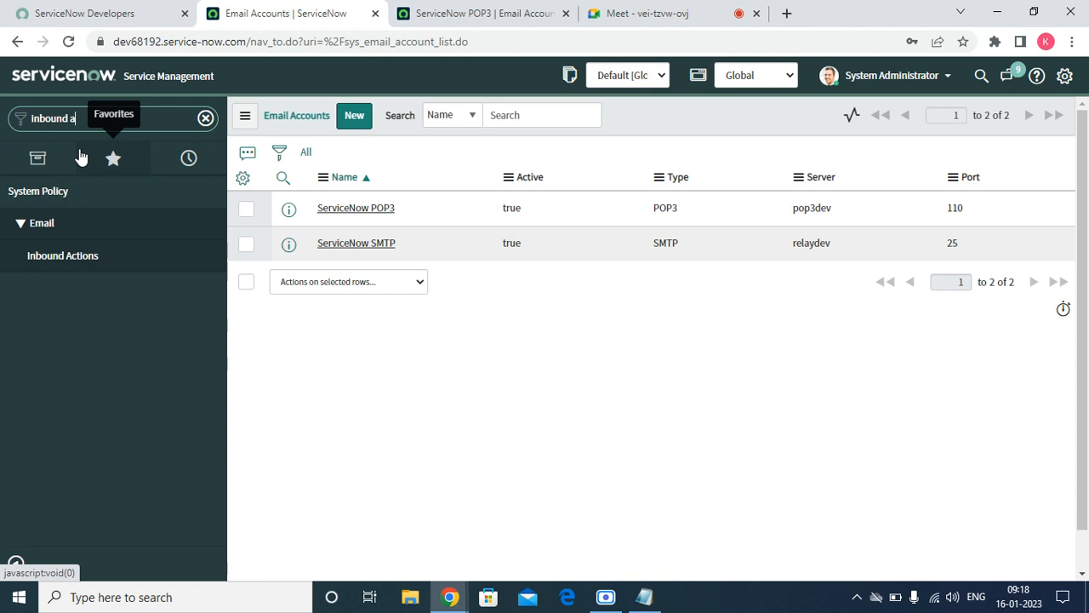
pyautogui.press('Down')
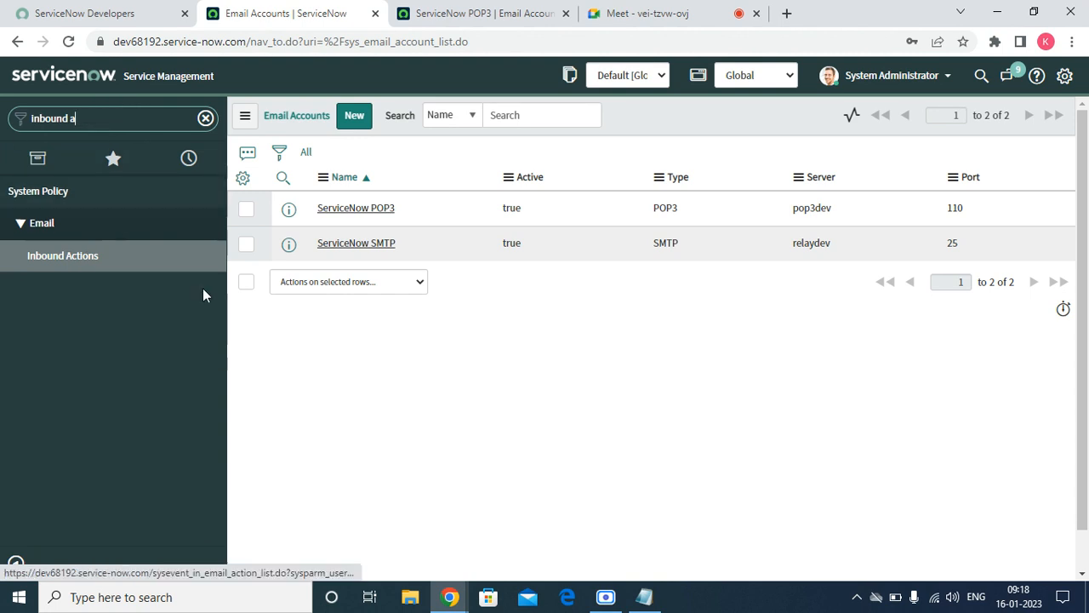
pyautogui.click(210, 255)
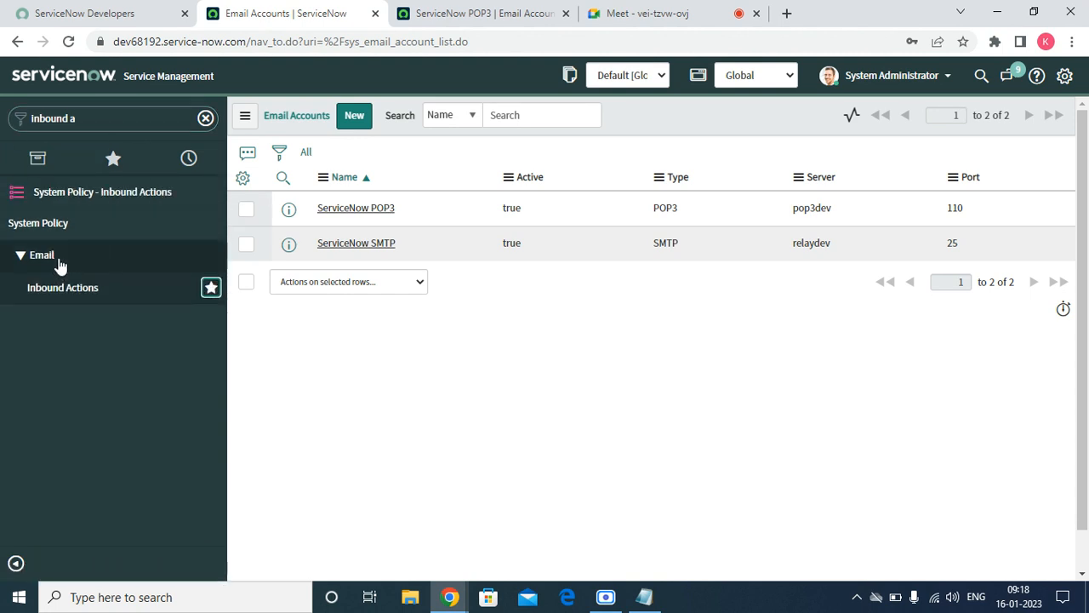
# Open the Inbound Actions list, sort it by most recently updated, and start a new inbound email action.
pyautogui.click(54, 288)
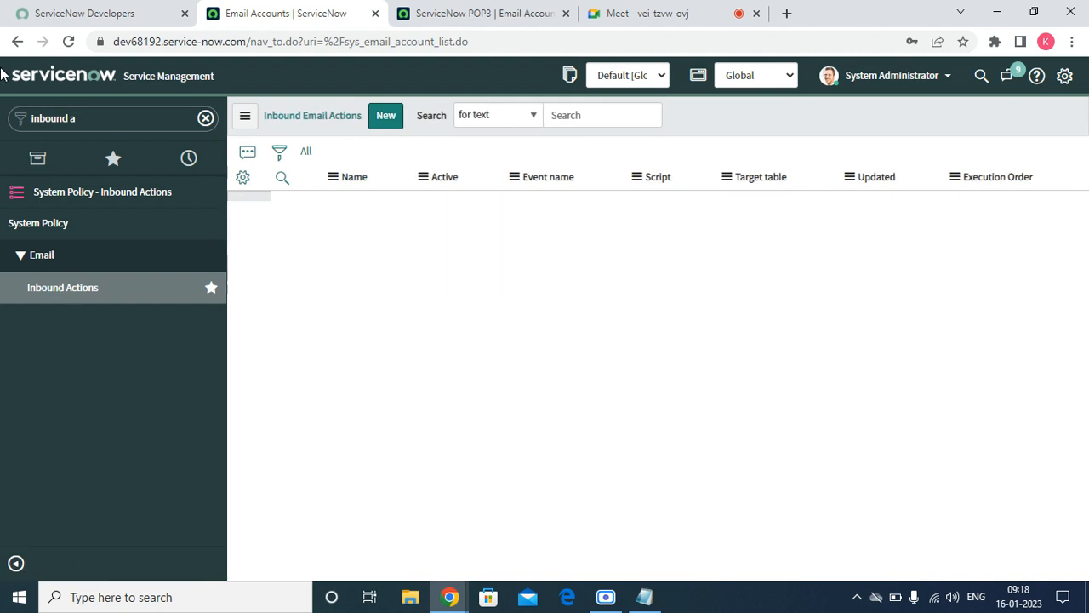
pyautogui.scroll(-10, 924, 214)
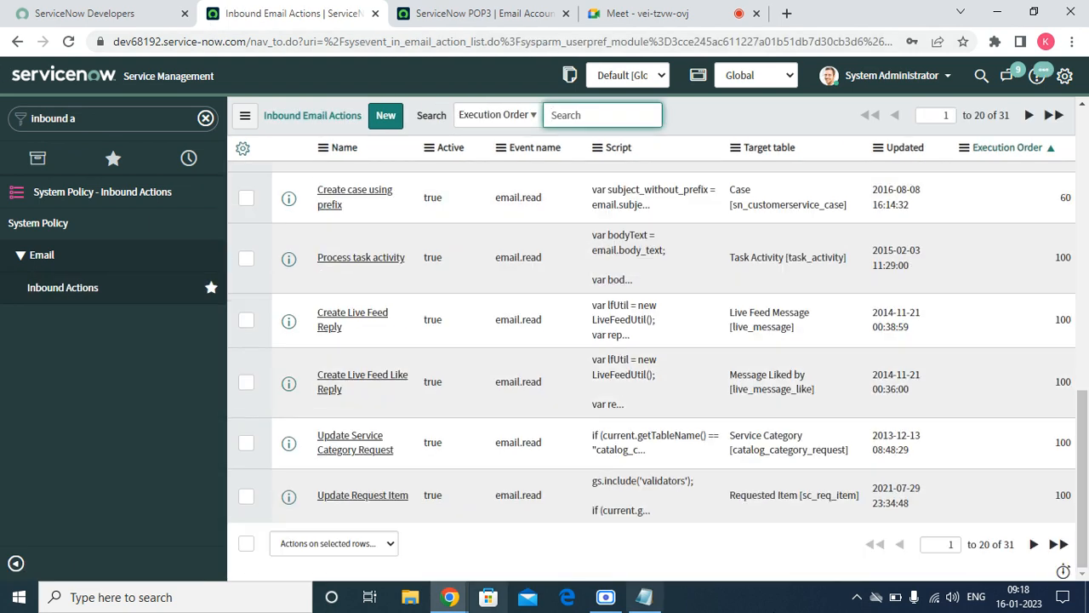
pyautogui.scroll(10, 332, 190)
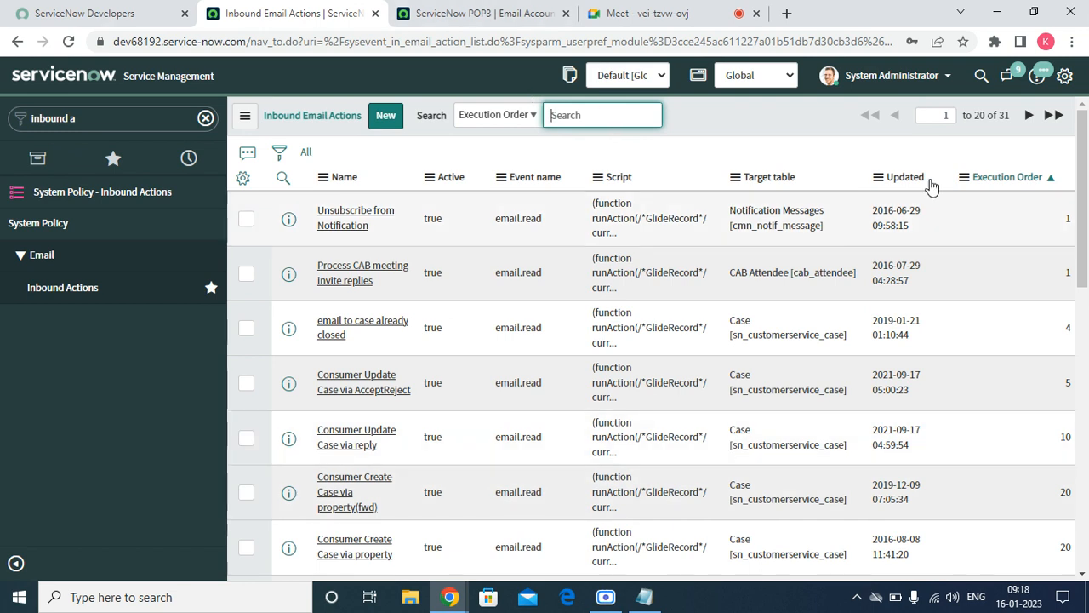
pyautogui.click(905, 180)
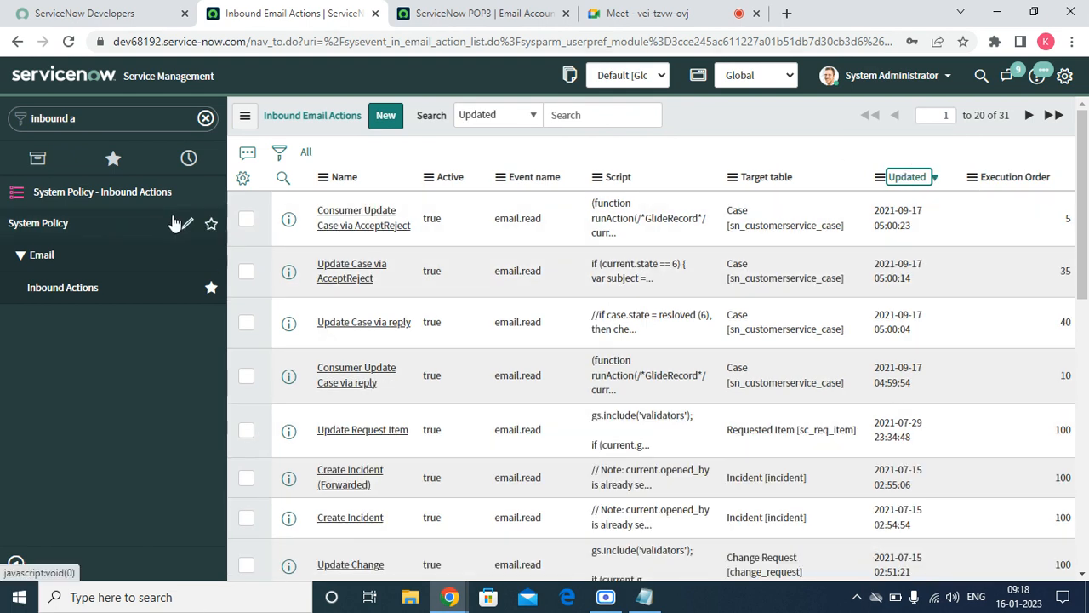
pyautogui.click(385, 122)
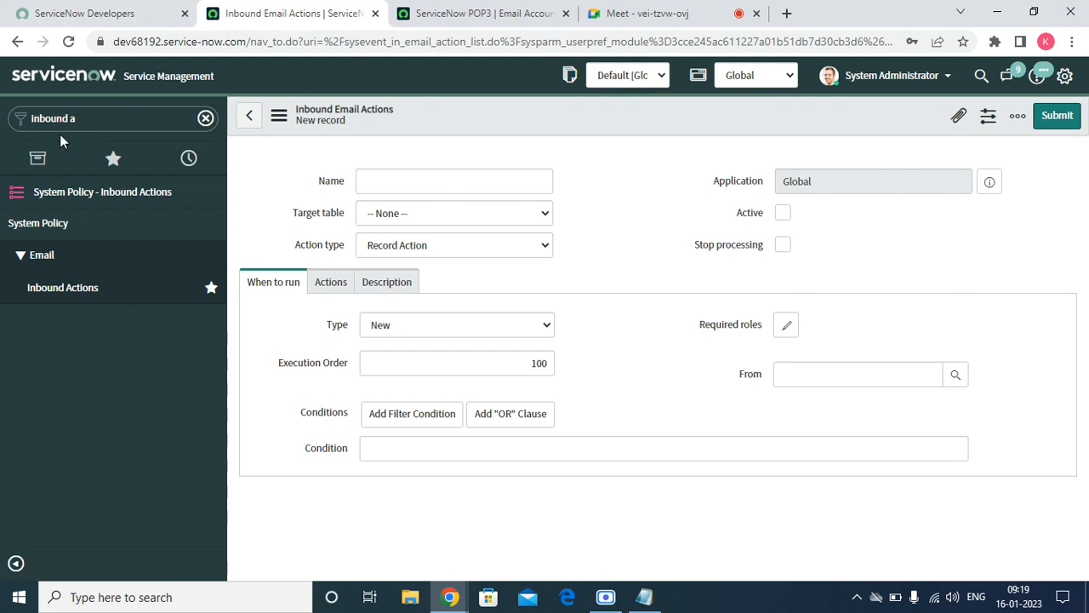
# Name the new inbound email action "Incident creation from email", waiting for the page to respond again.
pyautogui.click(380, 192)
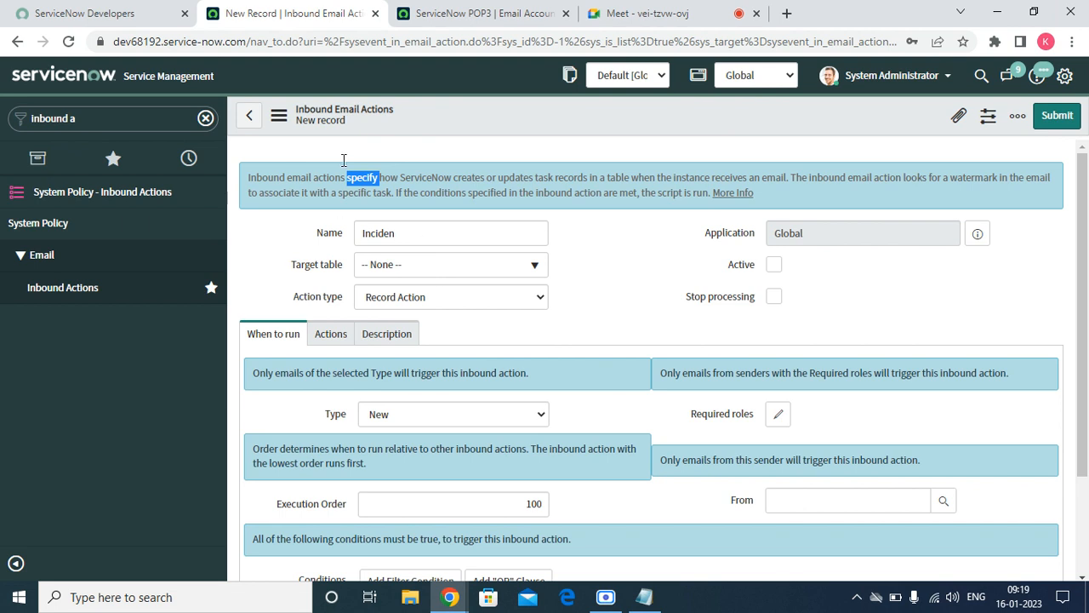
pyautogui.click(585, 318)
pyautogui.scroll(-1, 585, 319)
pyautogui.scroll(1, 559, 309)
pyautogui.click(415, 231)
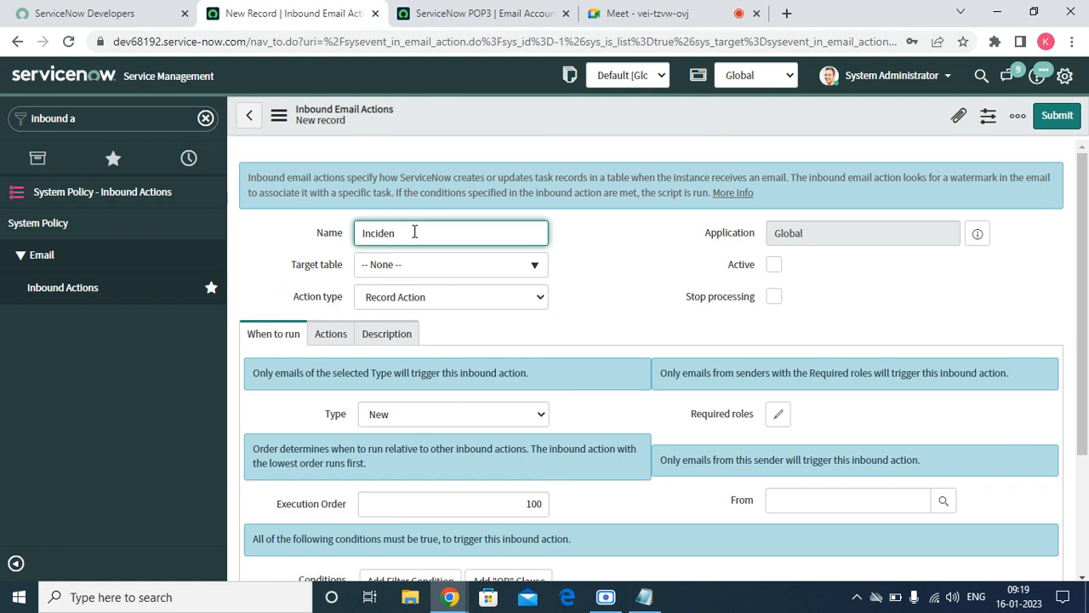
pyautogui.write('t creation from m')
pyautogui.press('BackSpace')
pyautogui.write('email')
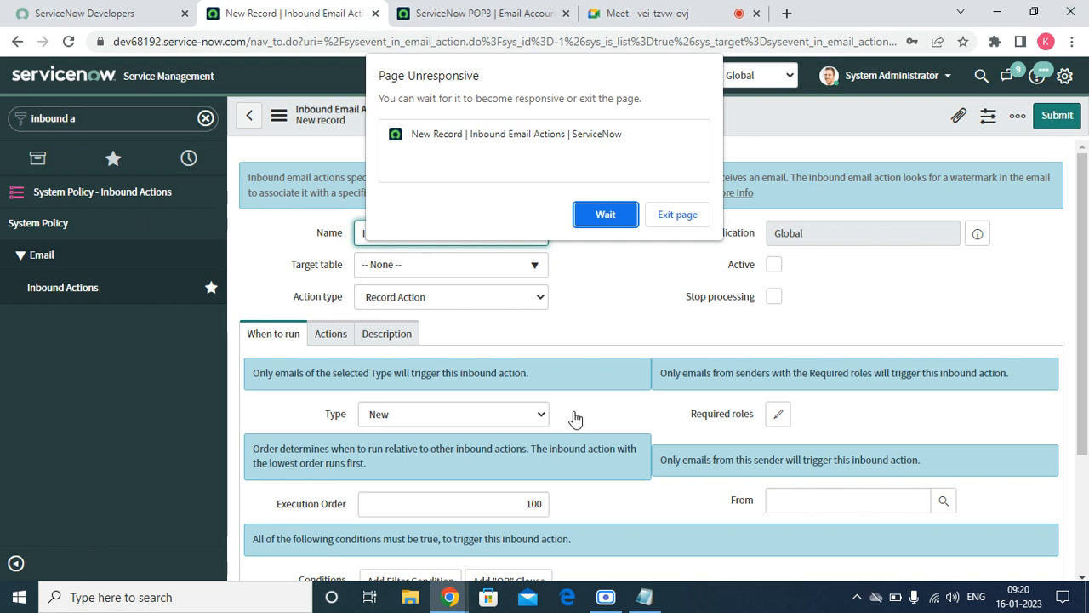
pyautogui.click(601, 215)
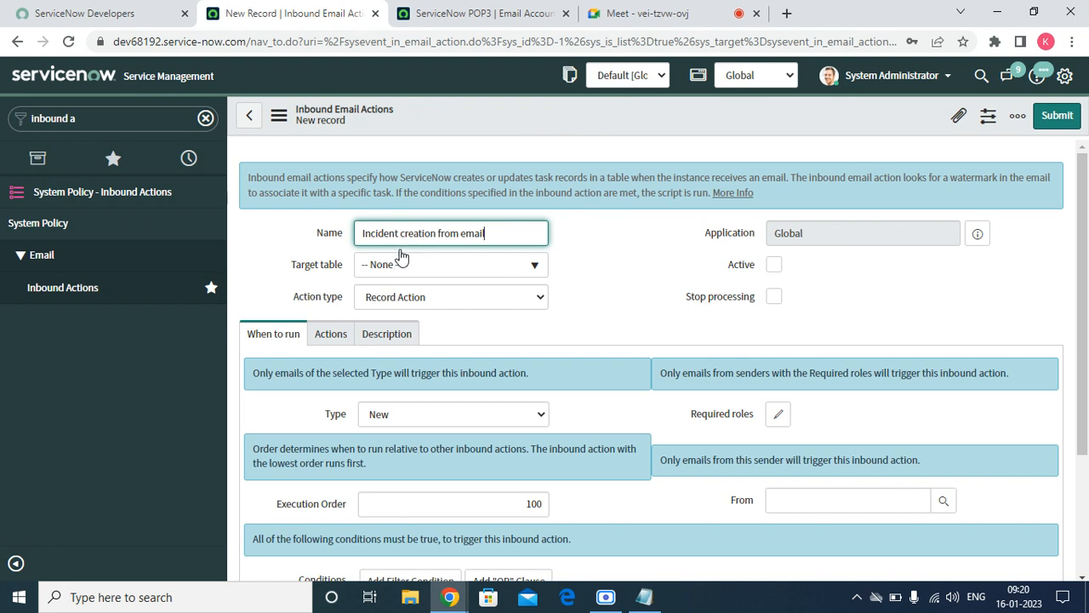
# Set the inbound action's target table to Incident [incident].
pyautogui.click(538, 269)
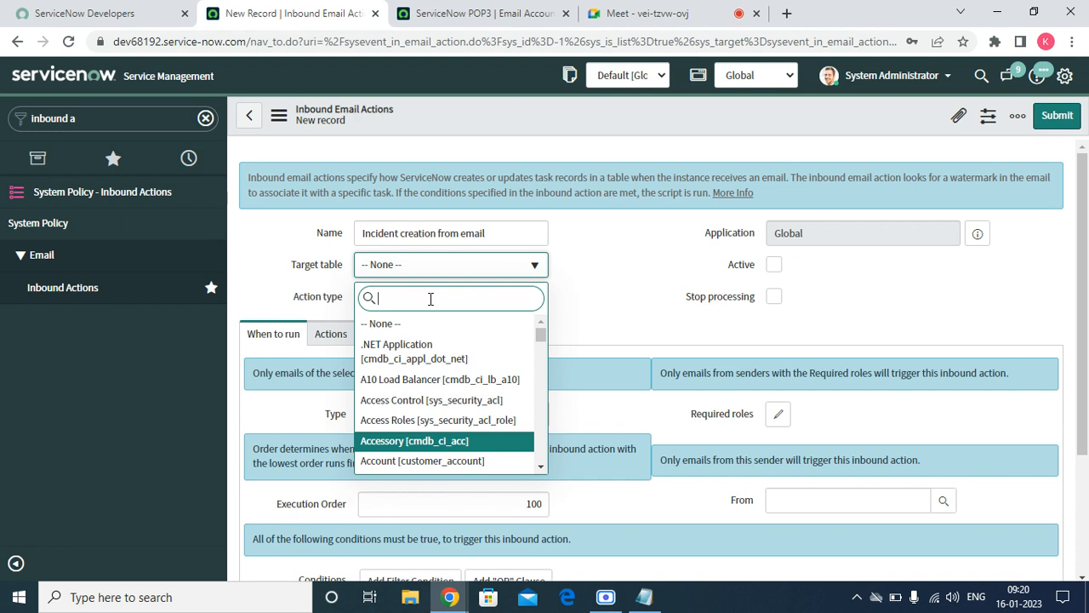
pyautogui.write('inc')
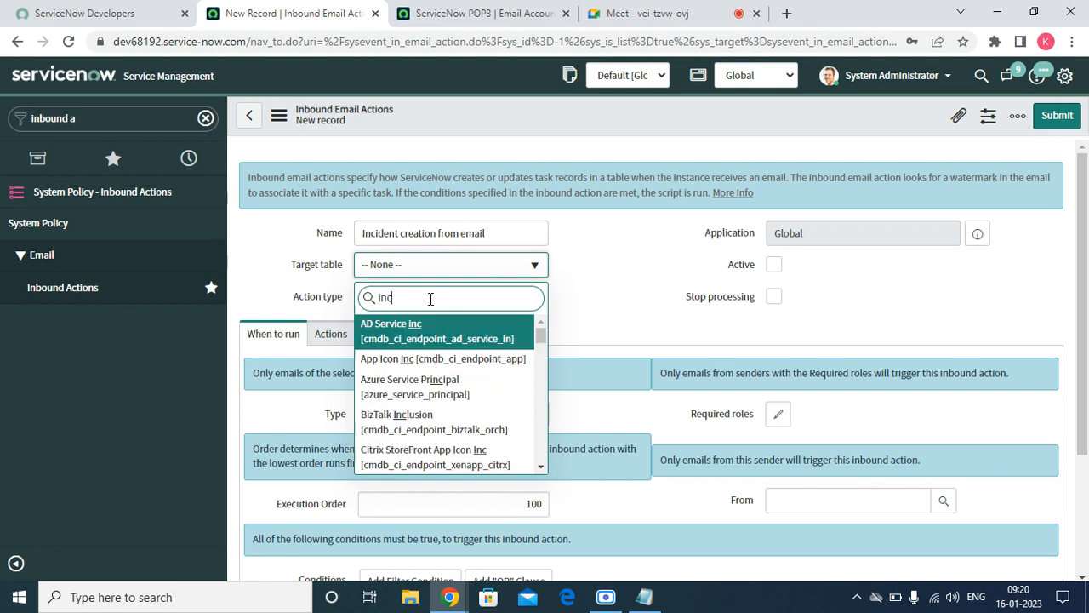
pyautogui.write('id')
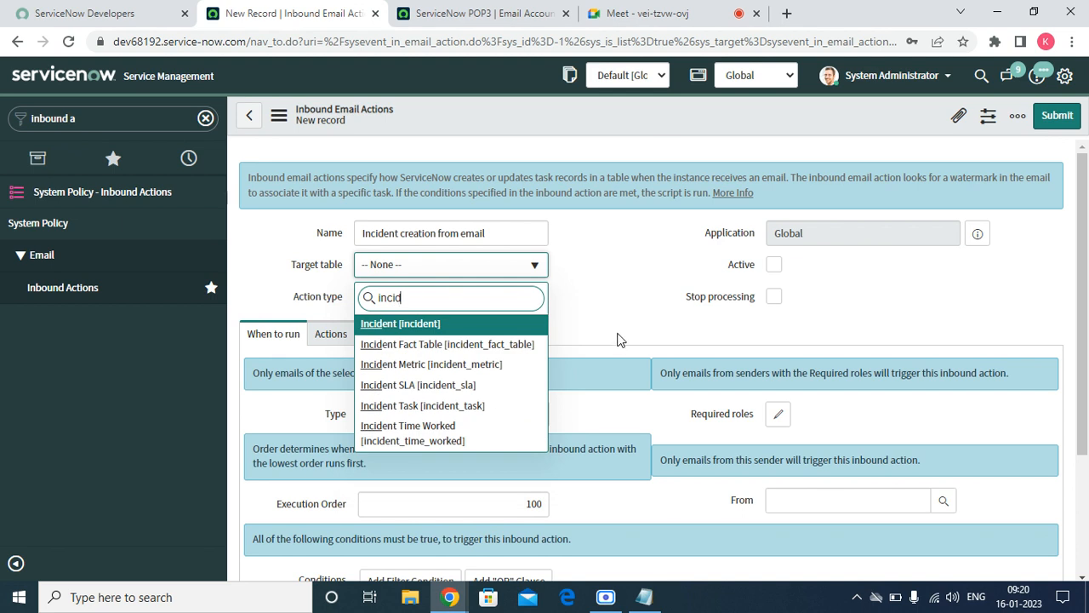
pyautogui.click(412, 324)
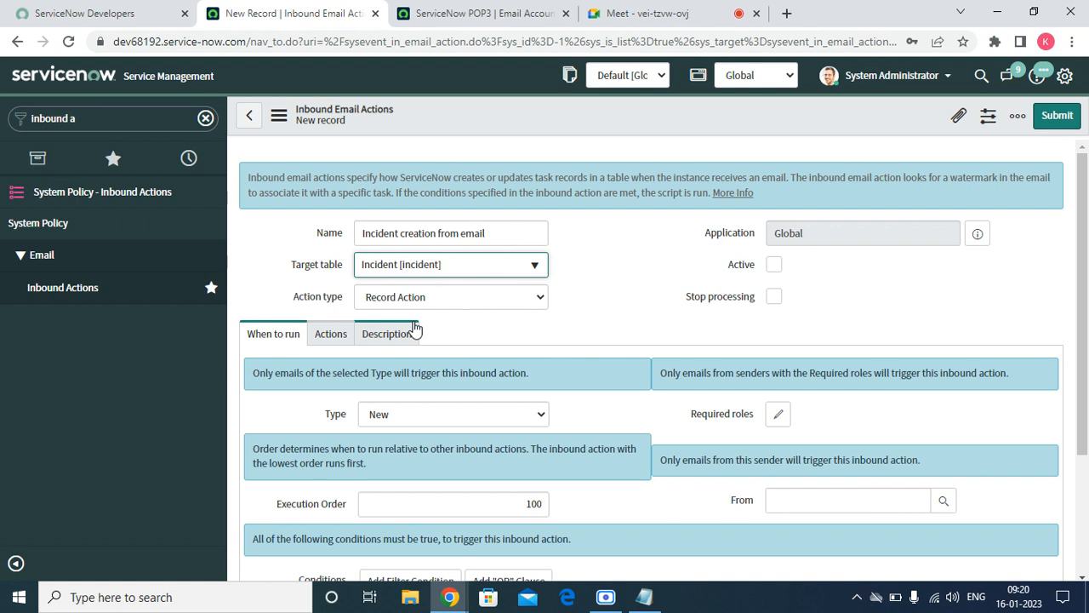
# Mark the inbound action as Active and turn on Stop processing.
pyautogui.click(773, 266)
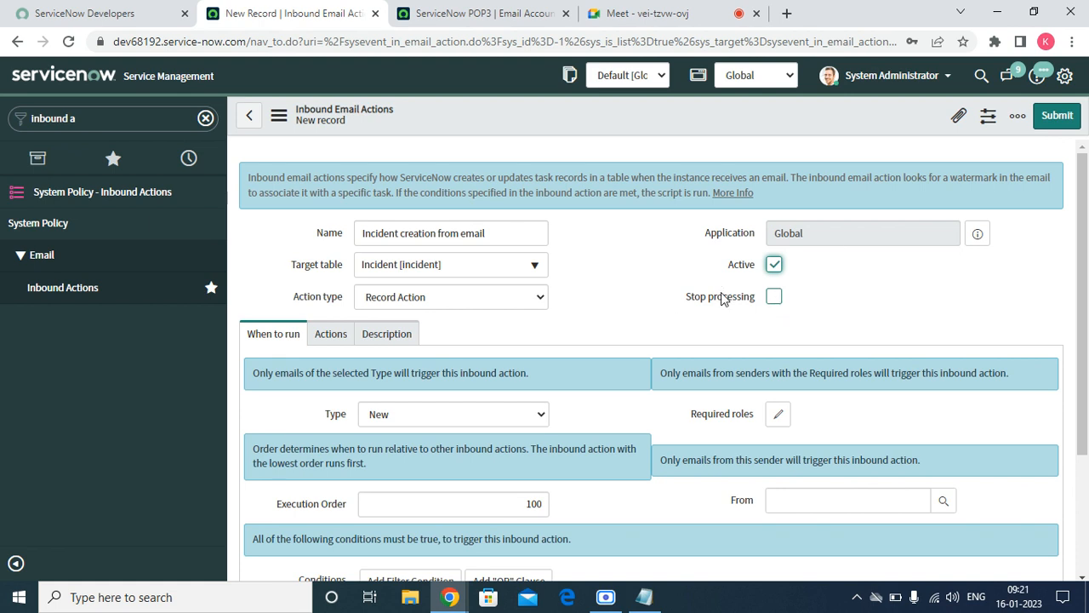
pyautogui.moveTo(721, 297)
pyautogui.click(774, 296)
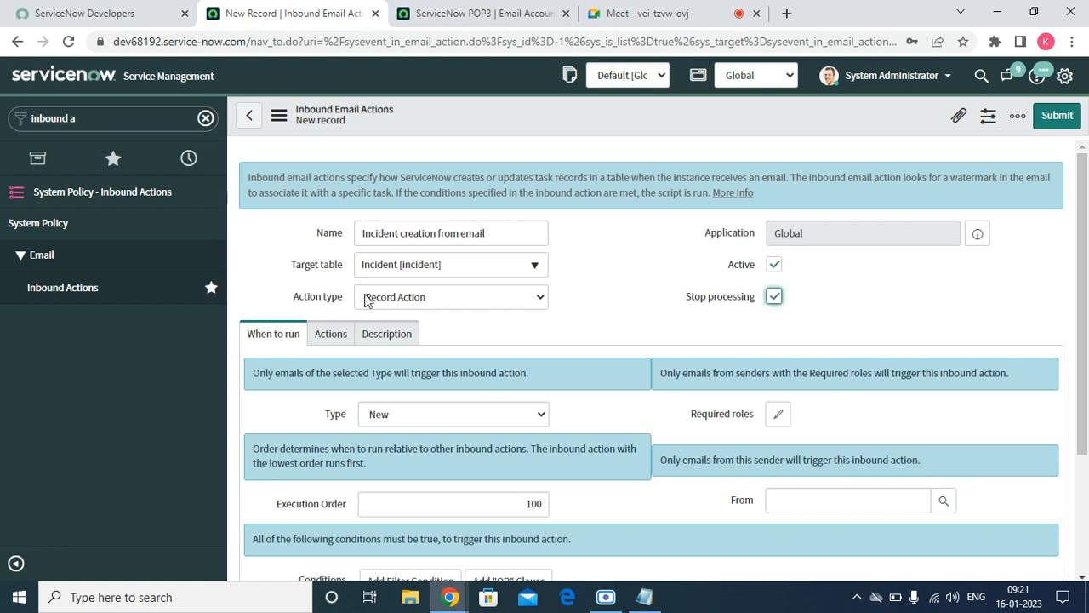
# Try the Reply Email action type to inspect how the form changes, and set the action type back to Record Action.
pyautogui.click(416, 305)
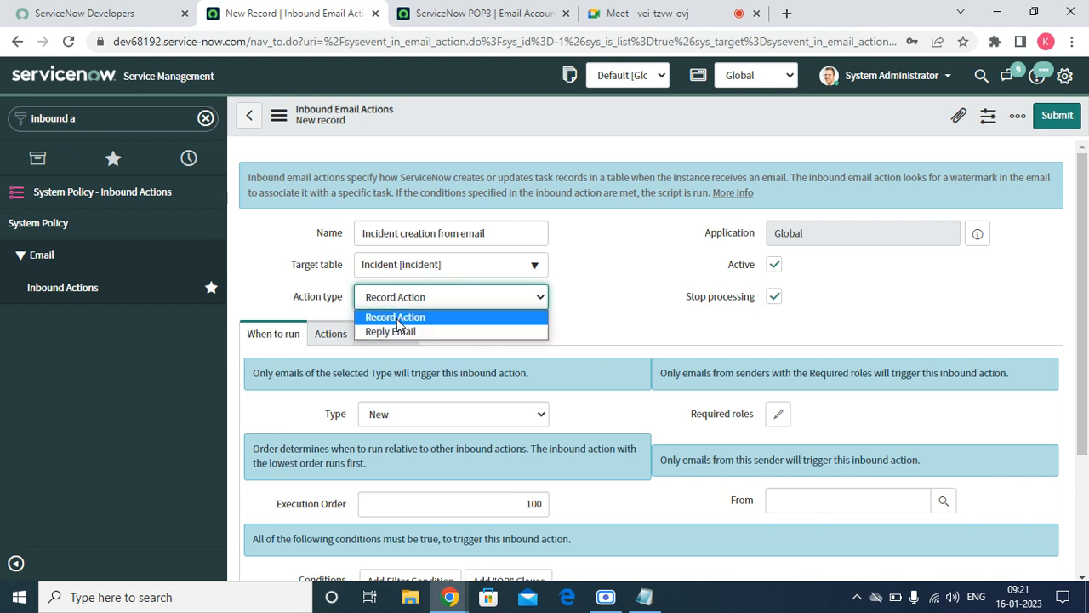
pyautogui.click(396, 317)
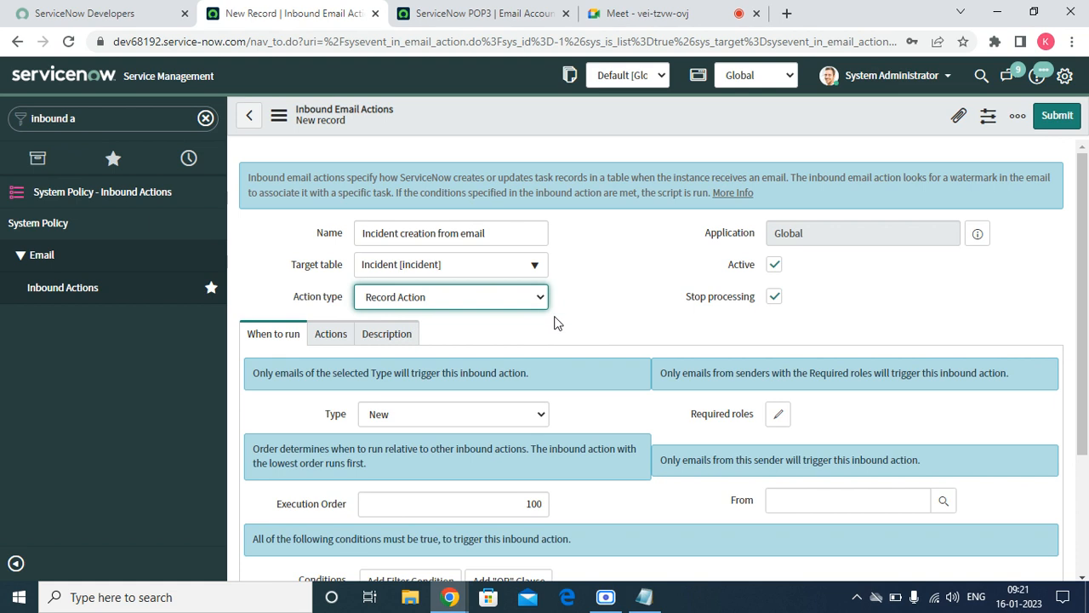
pyautogui.click(503, 301)
pyautogui.click(439, 330)
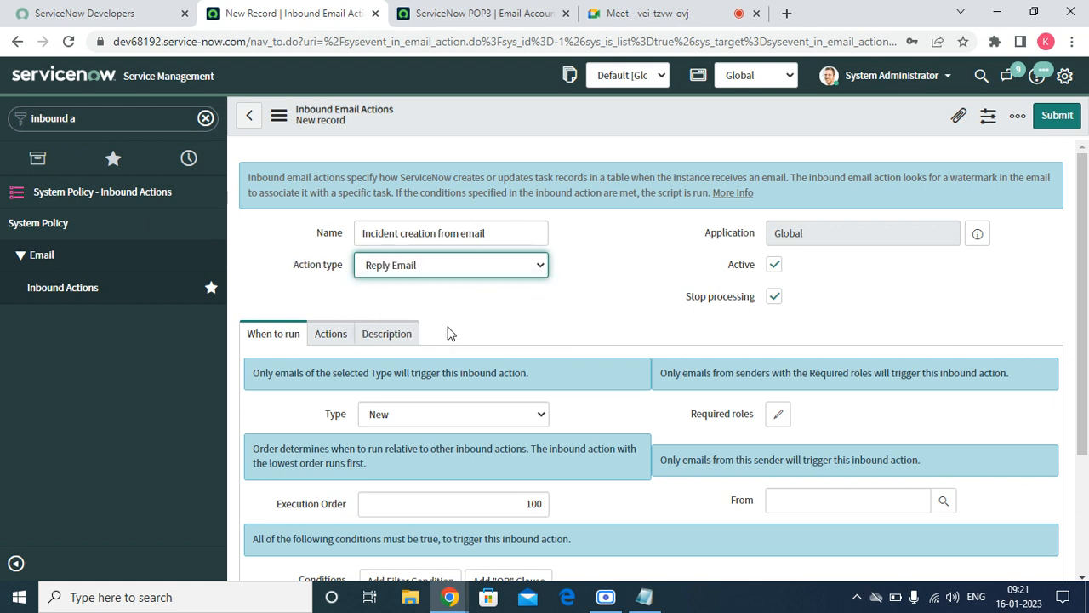
pyautogui.scroll(-2, 472, 345)
pyautogui.scroll(2, 457, 353)
pyautogui.click(383, 336)
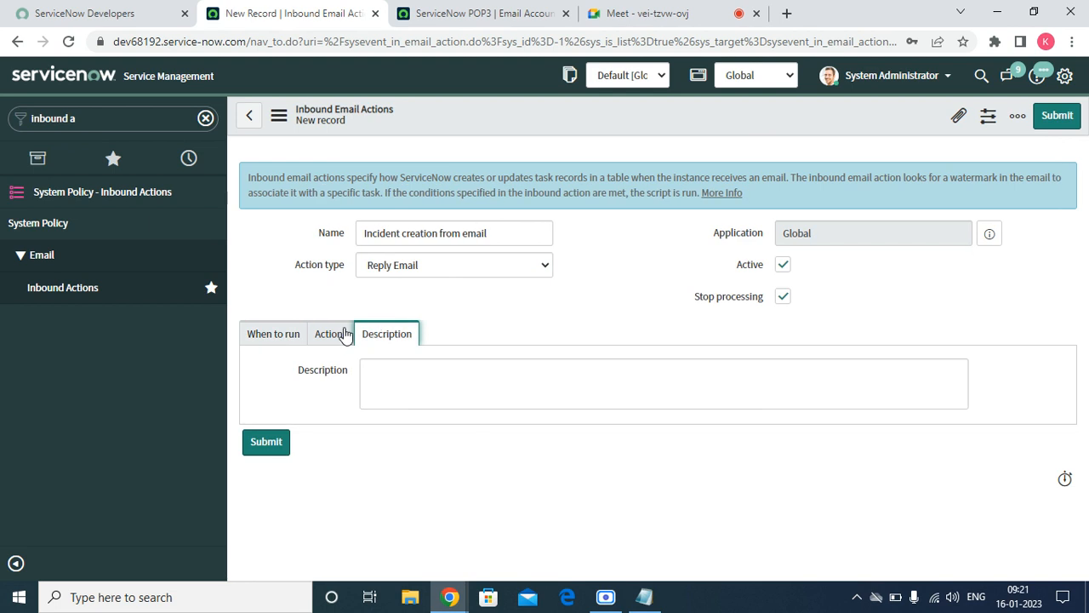
pyautogui.click(269, 334)
pyautogui.click(407, 272)
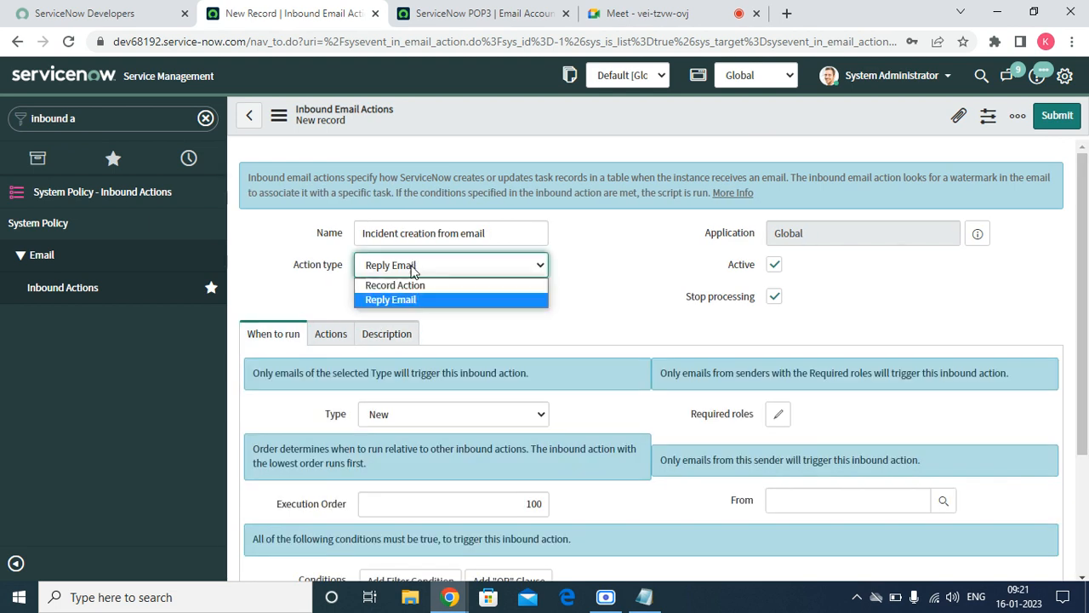
pyautogui.click(409, 282)
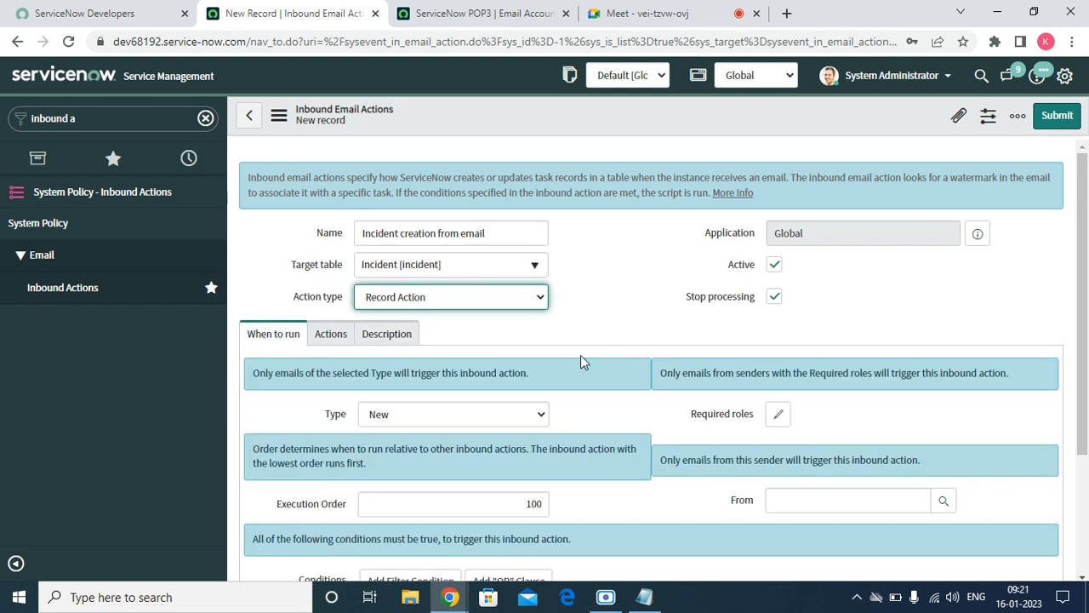
# Try the Reply and Forward email types under When to run, and set the type back to New.
pyautogui.scroll(-2, 561, 357)
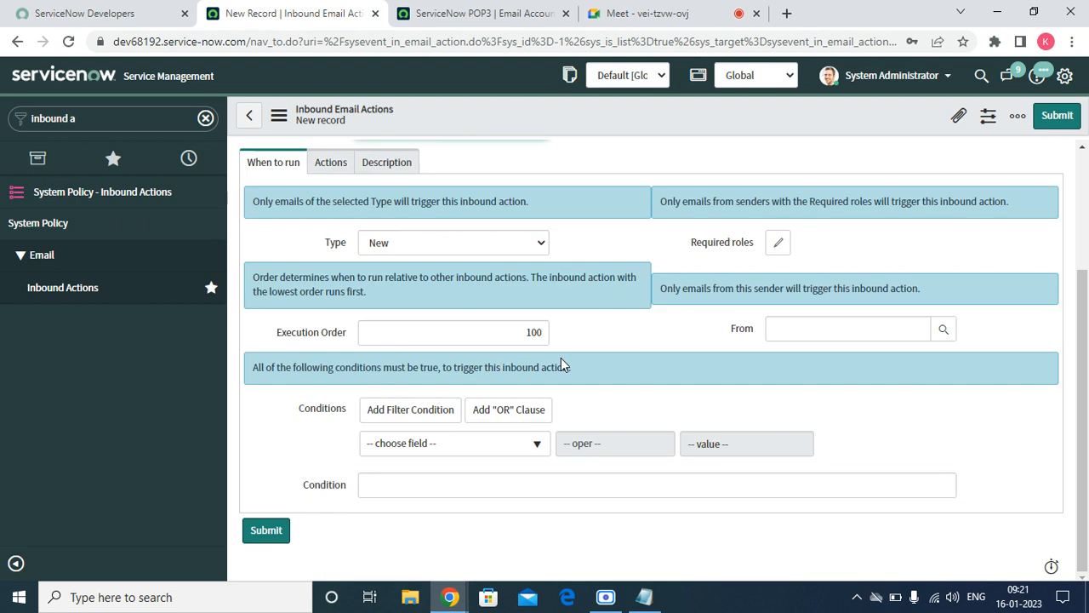
pyautogui.click(369, 244)
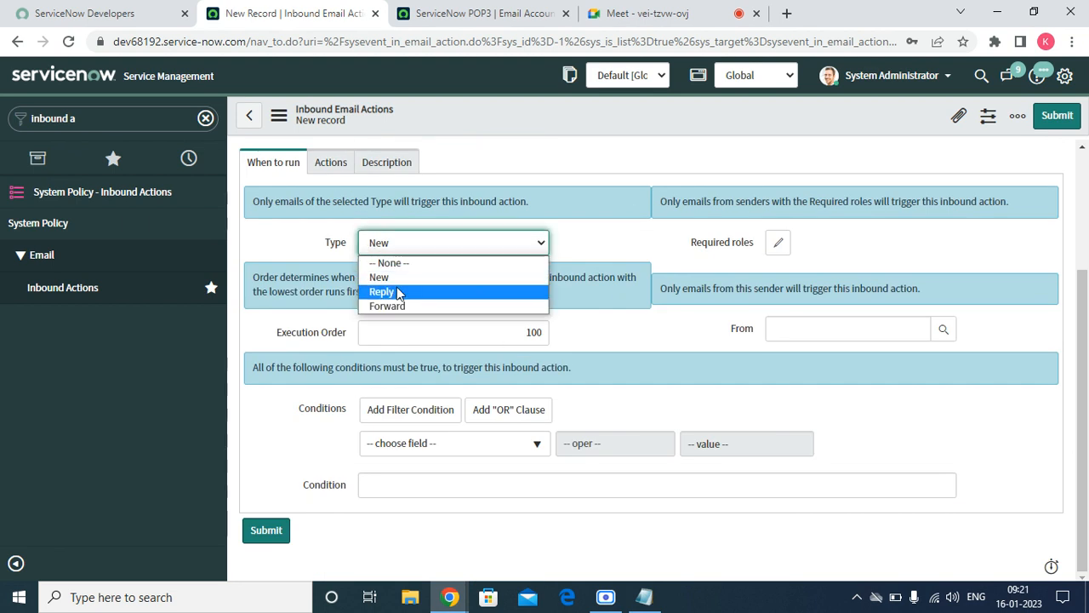
pyautogui.click(394, 277)
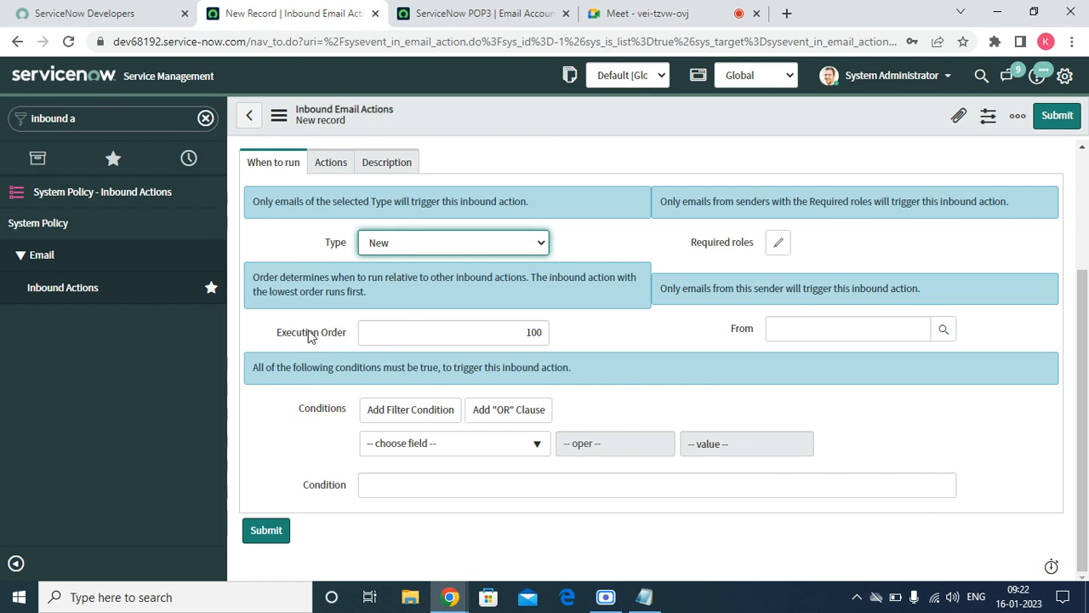
pyautogui.click(411, 249)
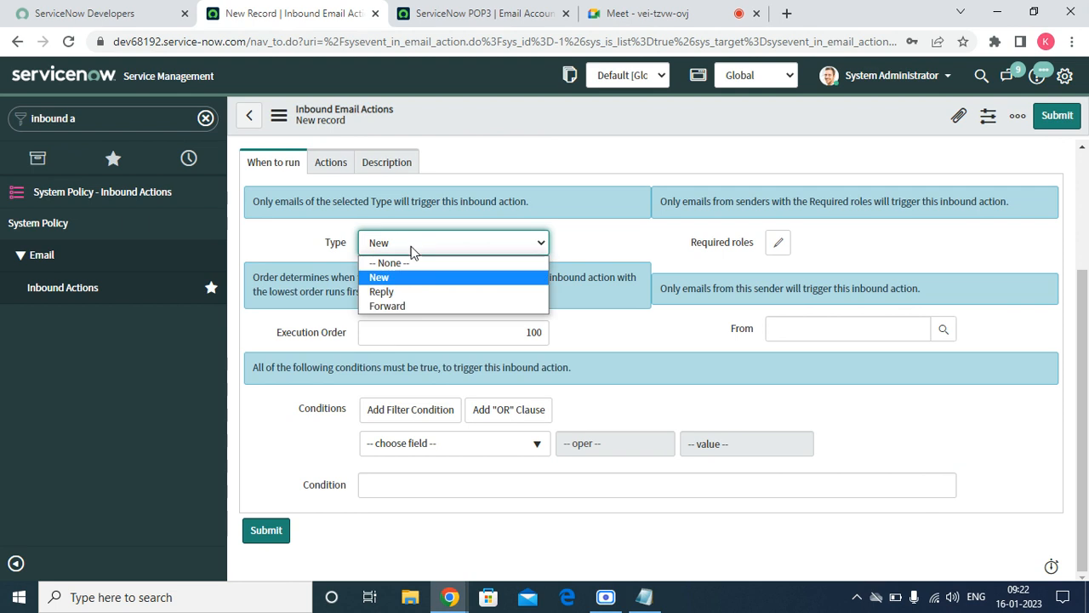
pyautogui.click(382, 292)
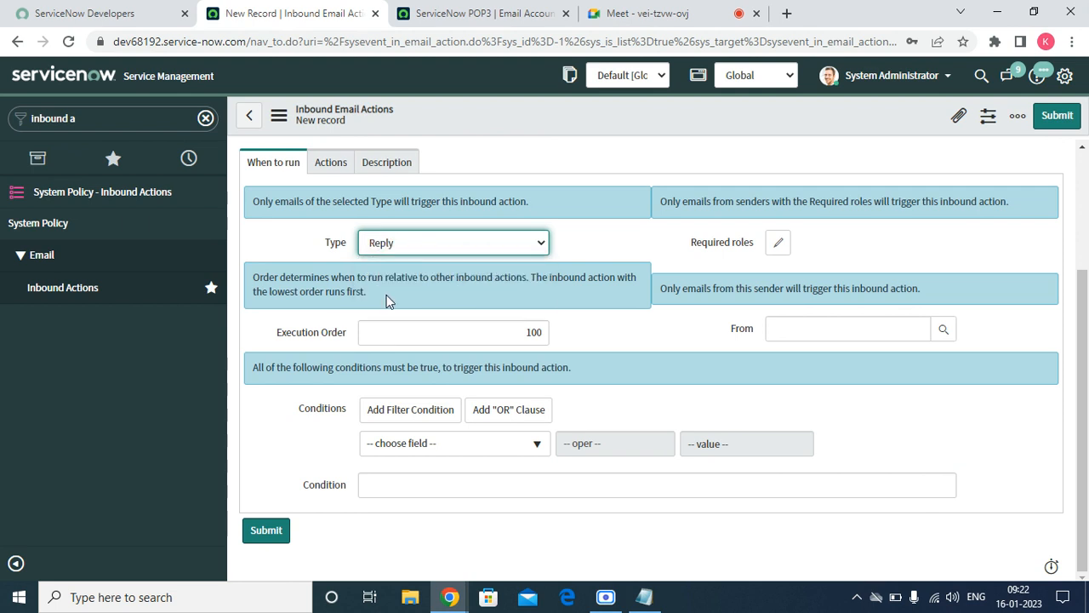
pyautogui.click(413, 243)
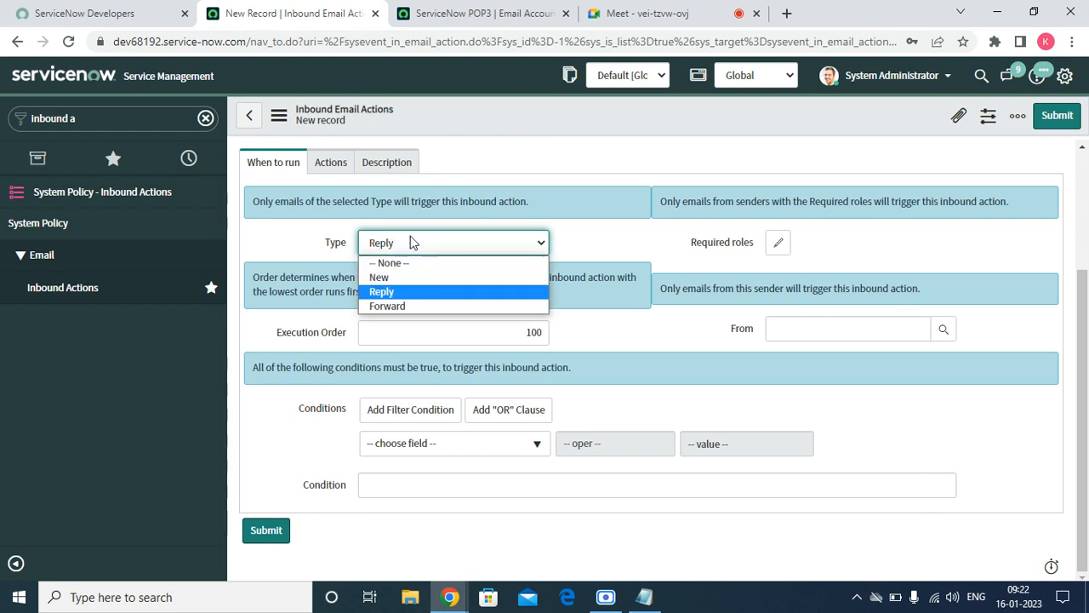
pyautogui.click(394, 306)
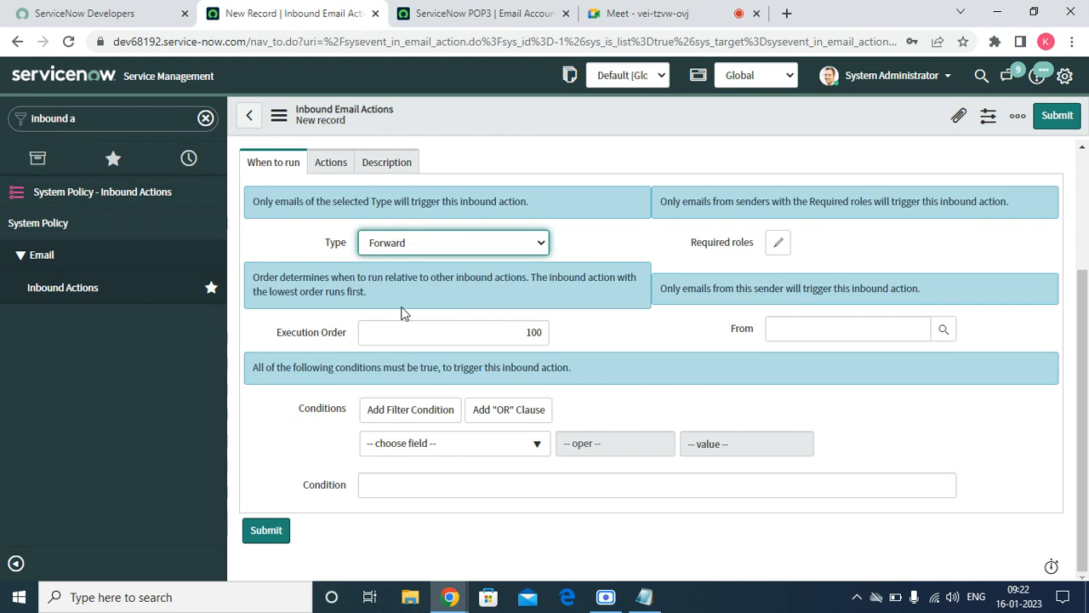
pyautogui.click(416, 246)
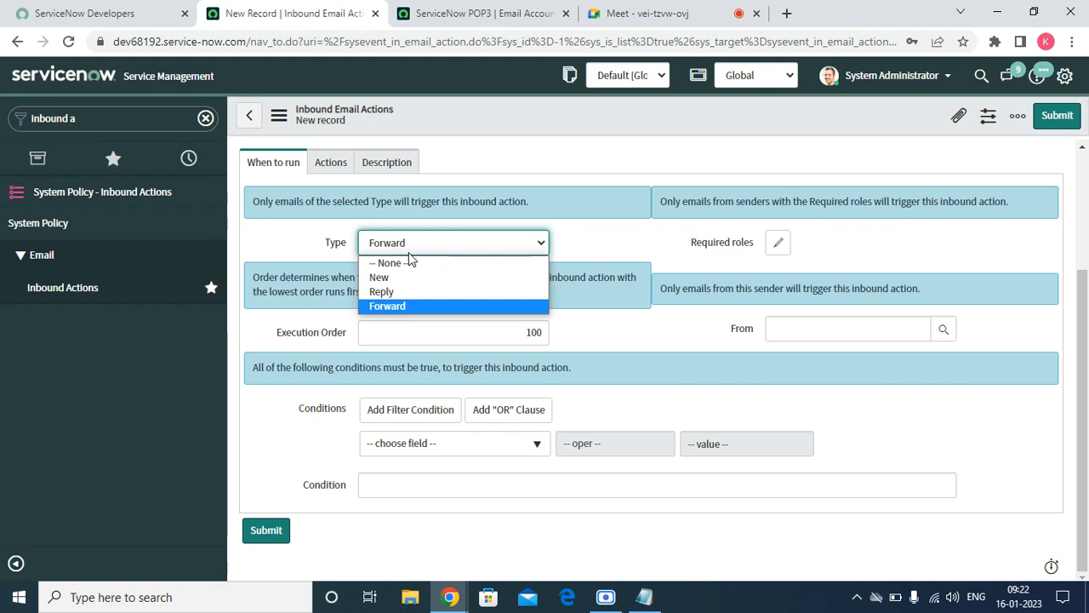
pyautogui.click(394, 278)
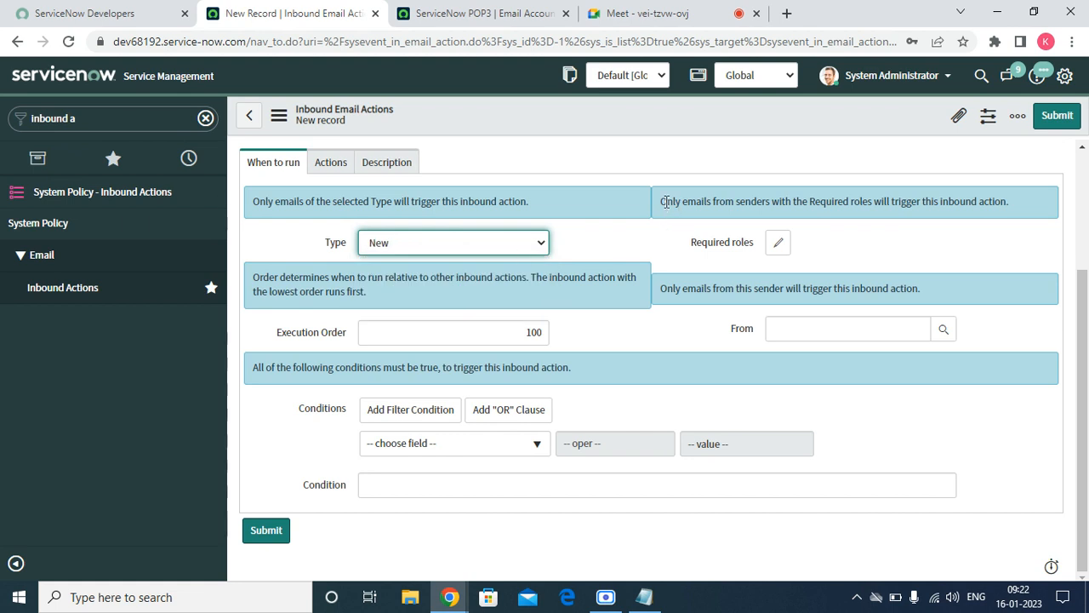
# Review the Required roles note about which senders trigger the inbound action, and close the ServiceNow POP3 account page.
pyautogui.moveTo(634, 205); pyautogui.dragTo(1011, 189)
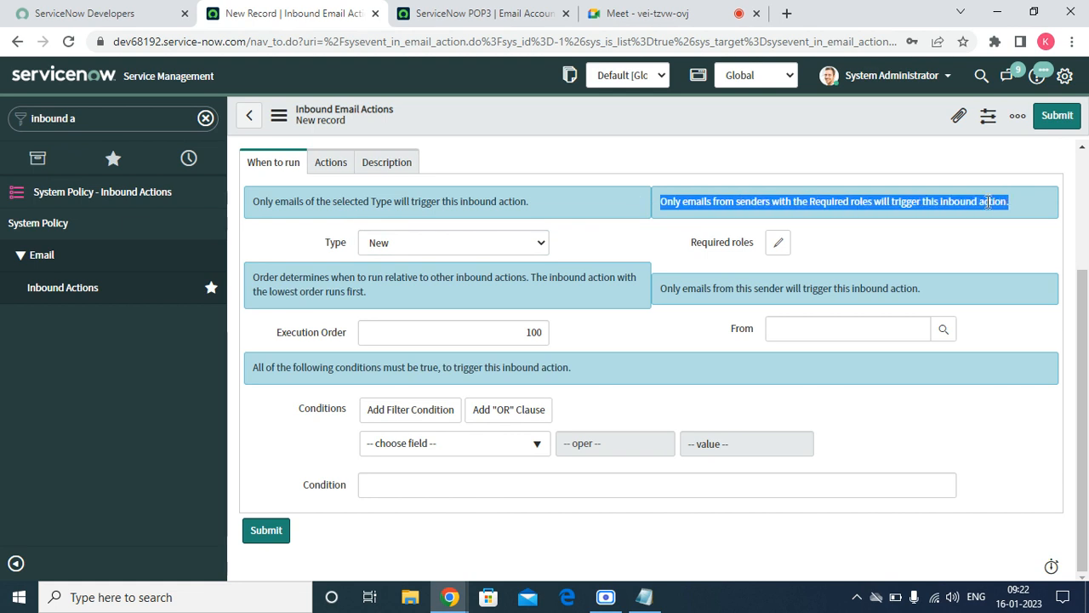
pyautogui.click(673, 255)
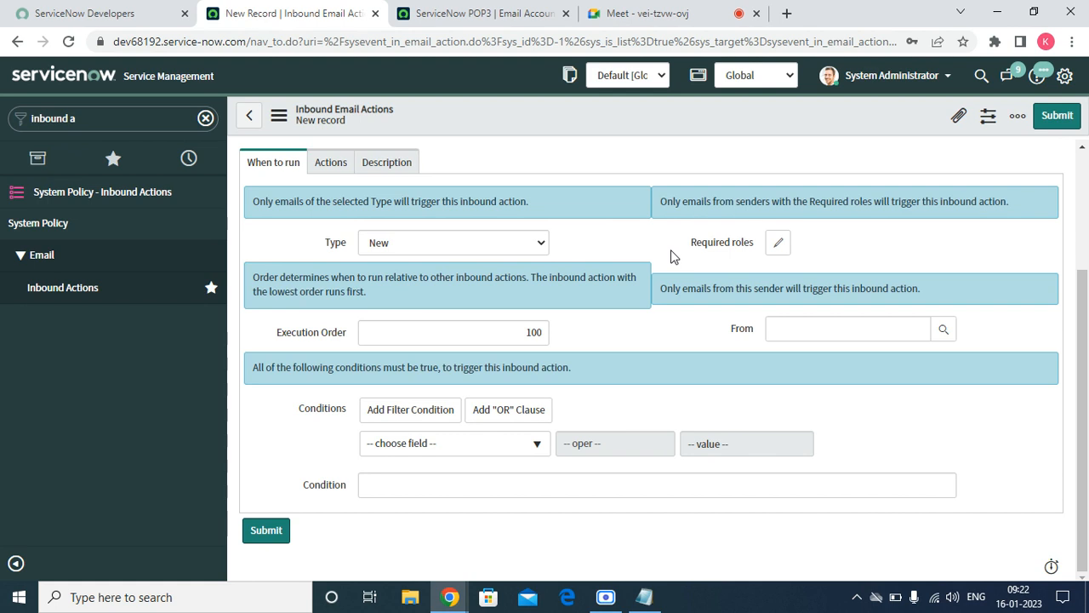
pyautogui.click(566, 14)
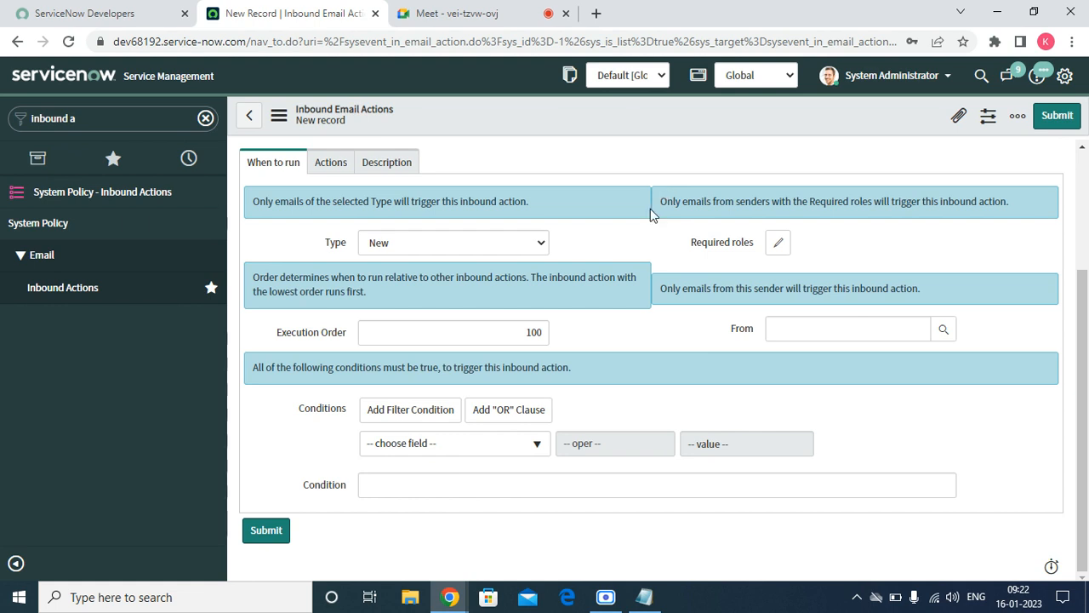
pyautogui.moveTo(662, 202); pyautogui.dragTo(1010, 233)
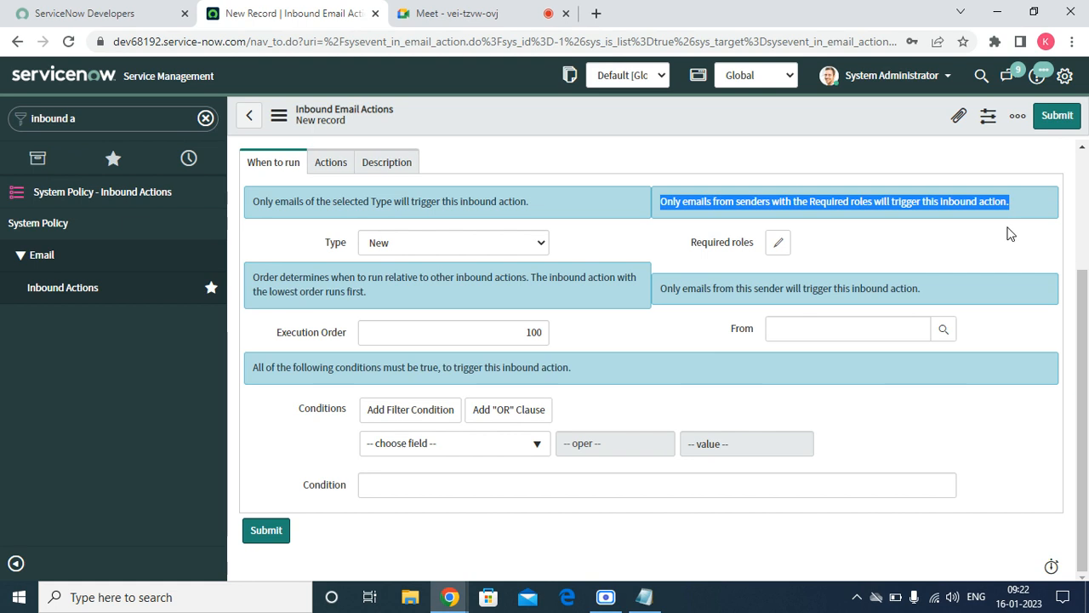
pyautogui.click(907, 246)
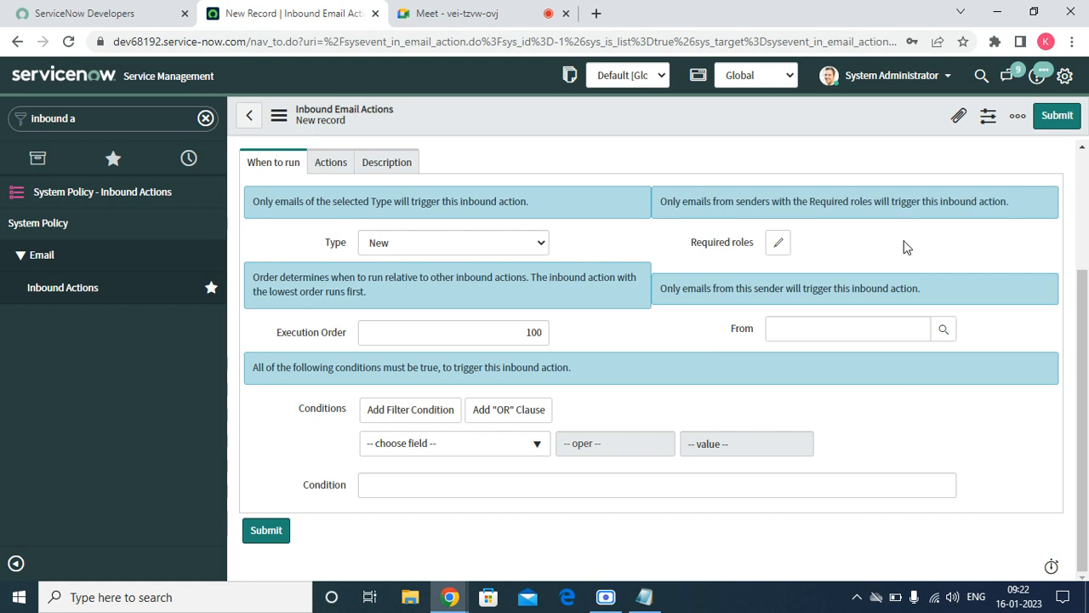
# Browse the roles available for the Required roles setting, and close the role picker without selecting any.
pyautogui.click(776, 246)
pyautogui.scroll(-20, 530, 260)
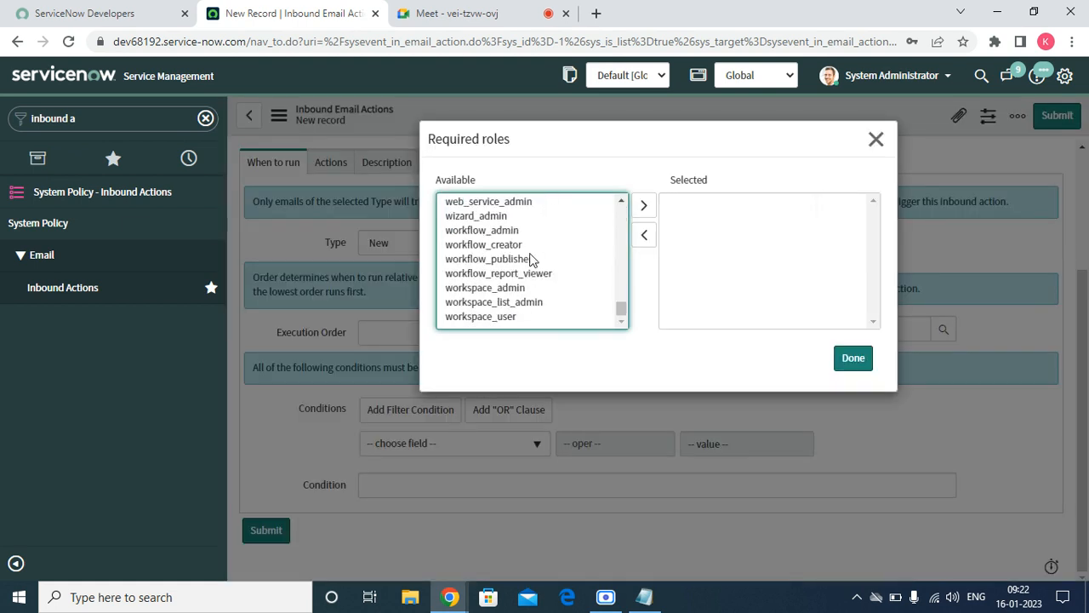
pyautogui.click(878, 140)
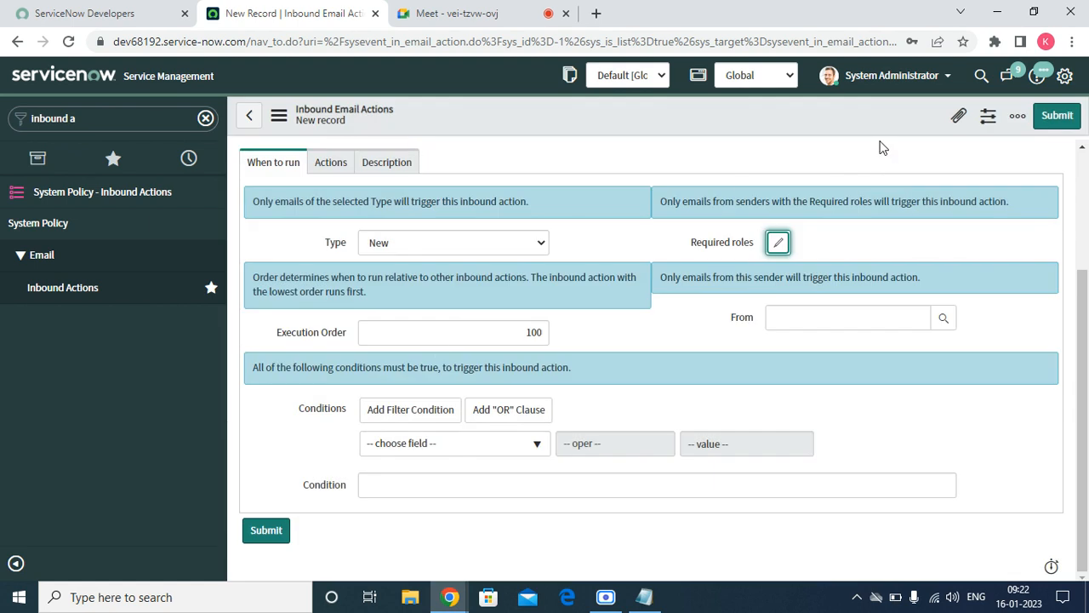
pyautogui.press('Tab')
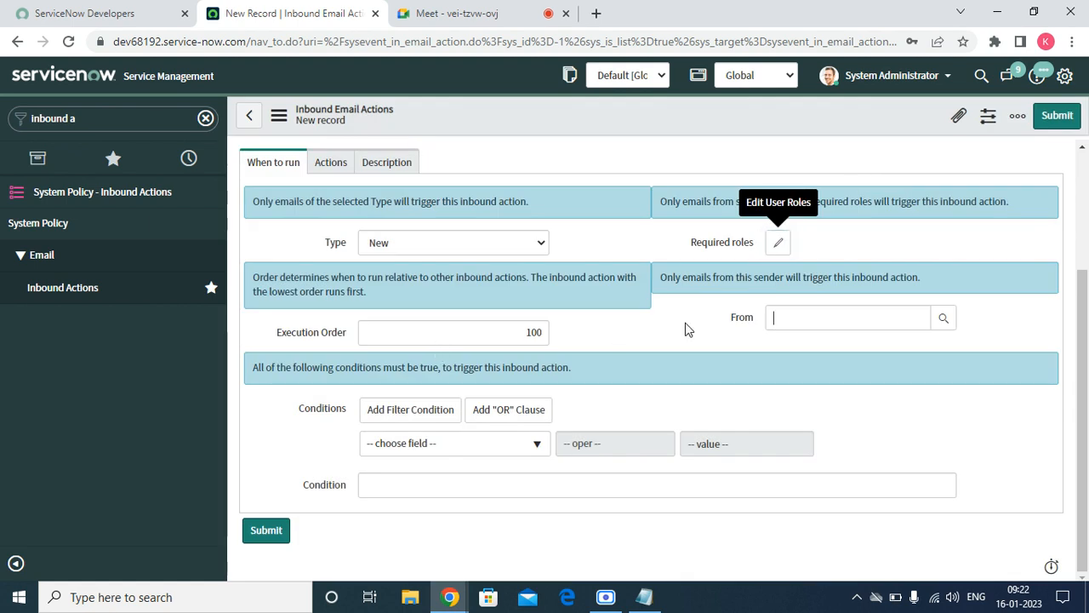
# Review the Execution Order setting that determines when this inbound action runs relative to others.
pyautogui.click(533, 332)
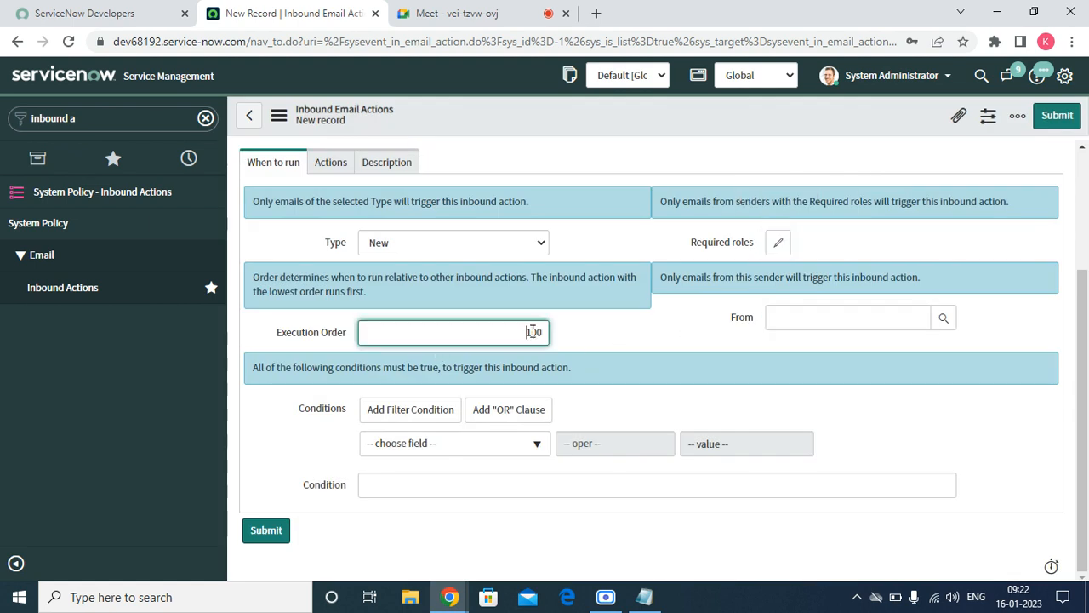
pyautogui.doubleClick(532, 332)
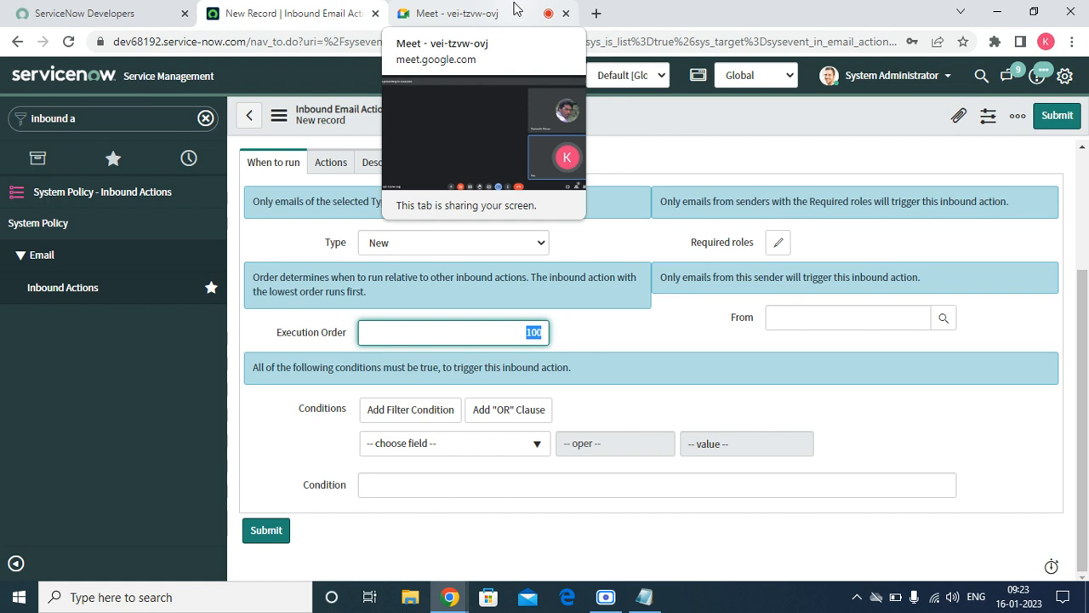
pyautogui.press('Tab')
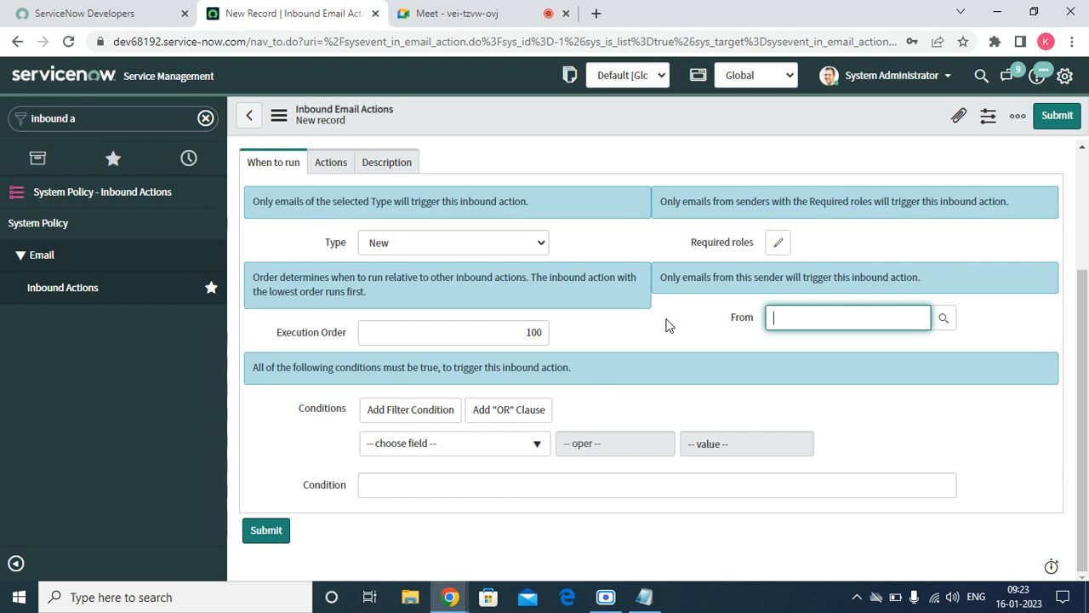
pyautogui.click(502, 331)
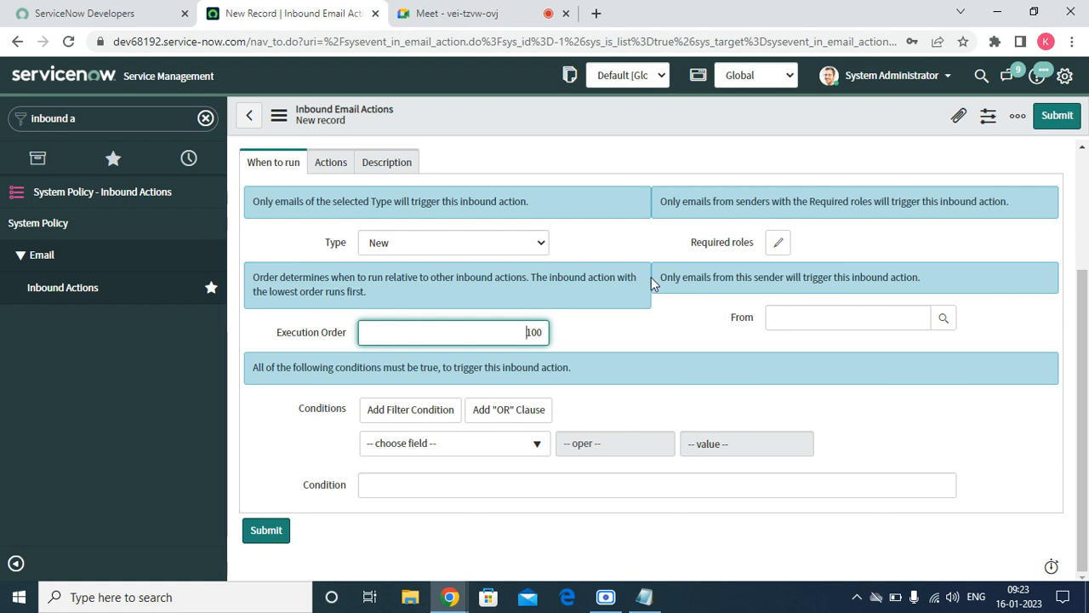
# Review the note on the From sender restriction, browse the user lookup list, and close it without choosing a sender.
pyautogui.moveTo(656, 277); pyautogui.dragTo(930, 296)
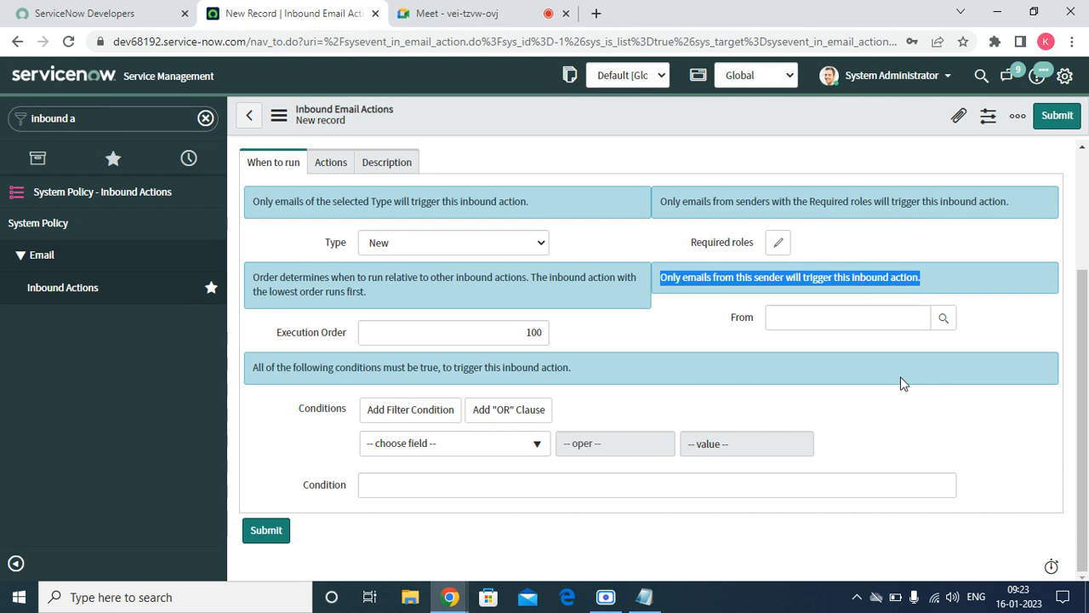
pyautogui.click(944, 318)
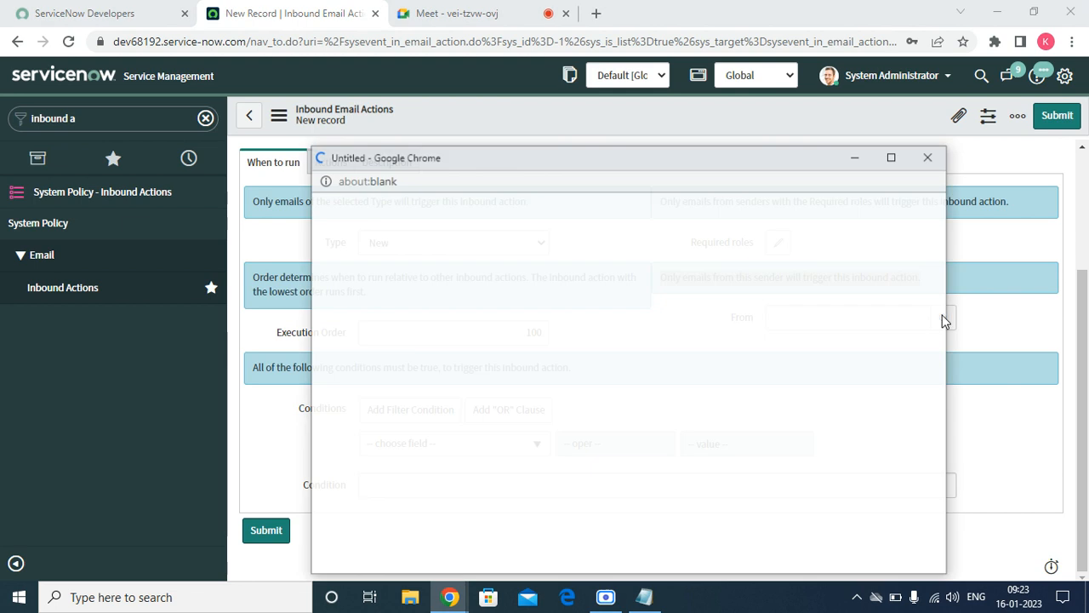
pyautogui.scroll(-5, 407, 511)
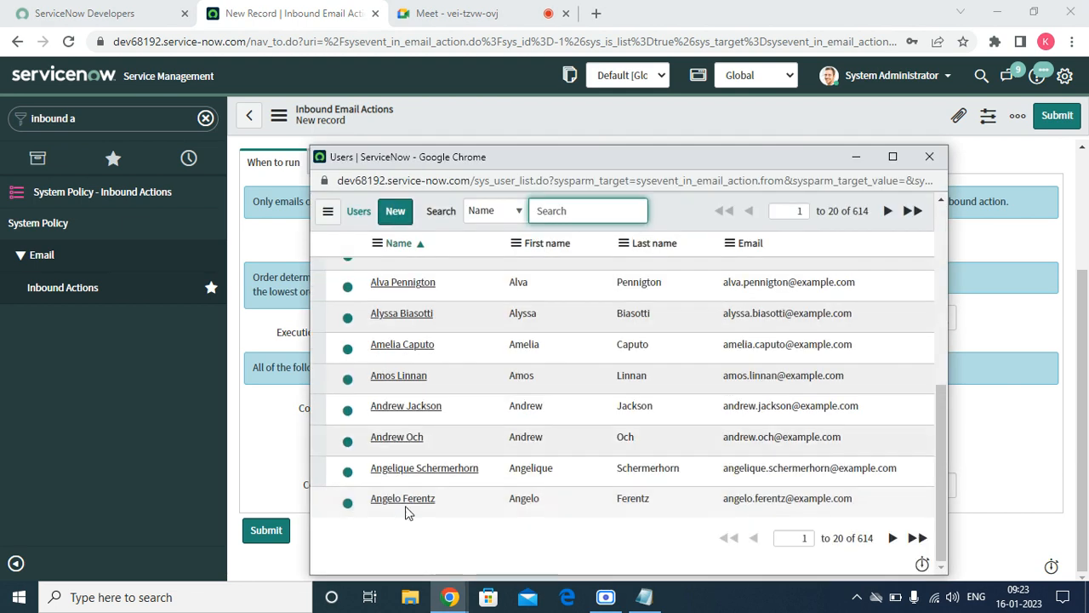
pyautogui.scroll(5, 406, 511)
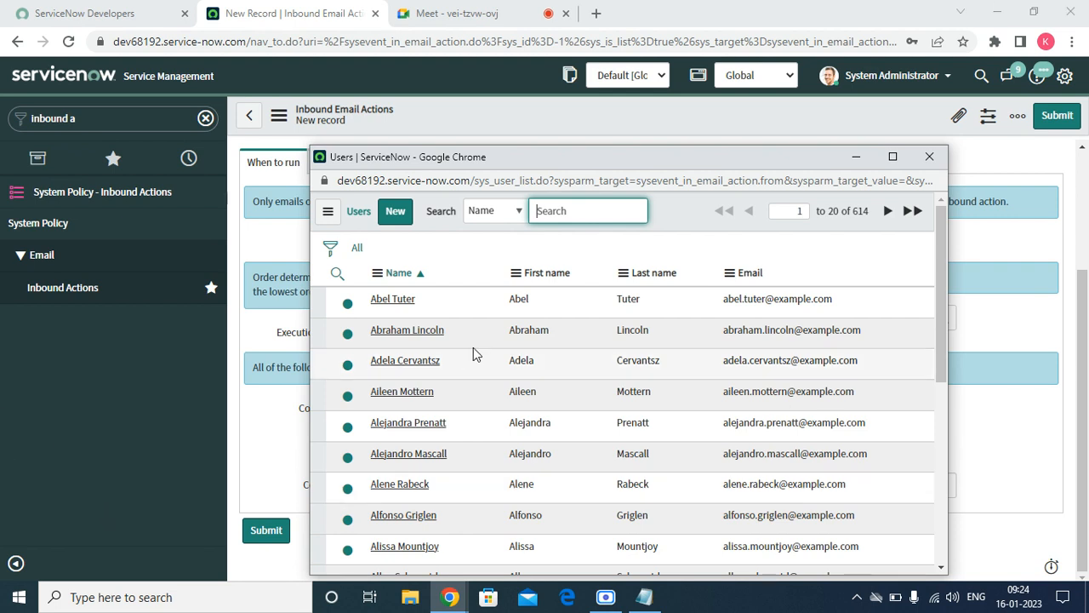
pyautogui.click(926, 157)
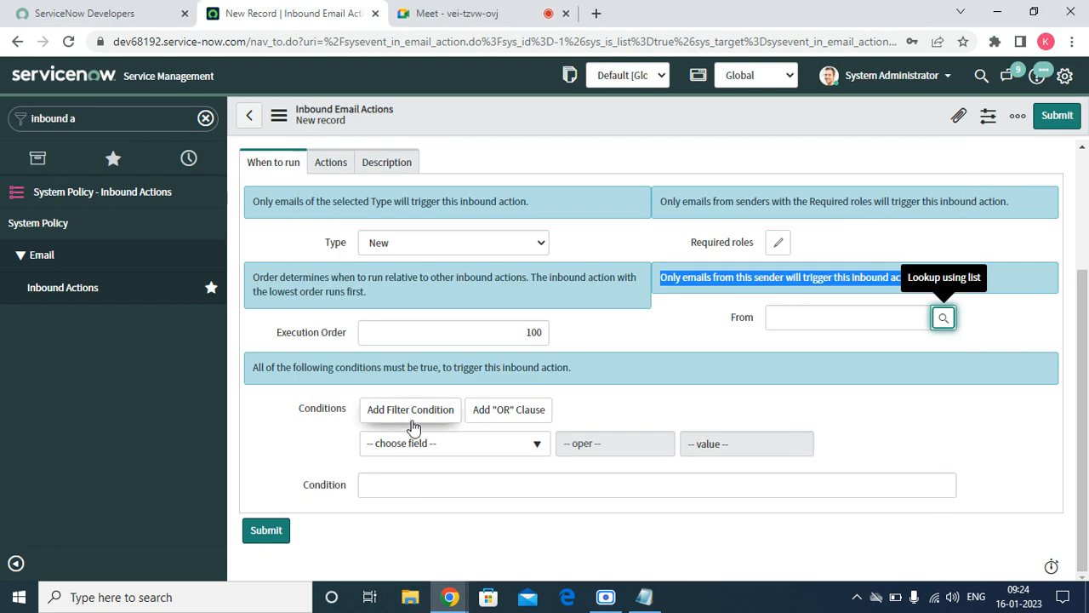
# Add a trigger condition that the email's Subject starts with "Issue with".
pyautogui.click(433, 446)
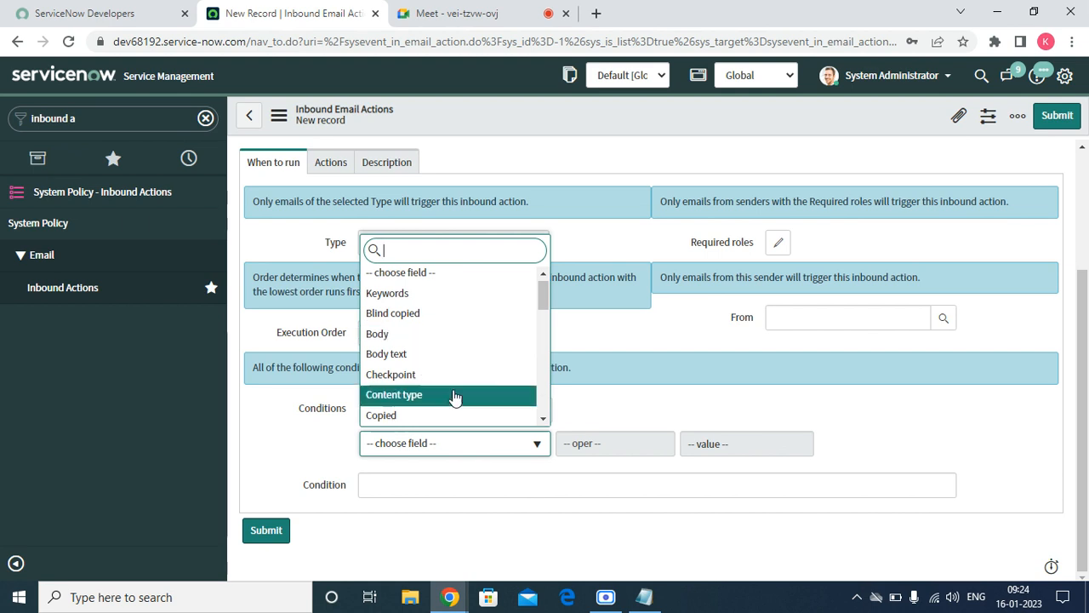
pyautogui.scroll(-10, 457, 383)
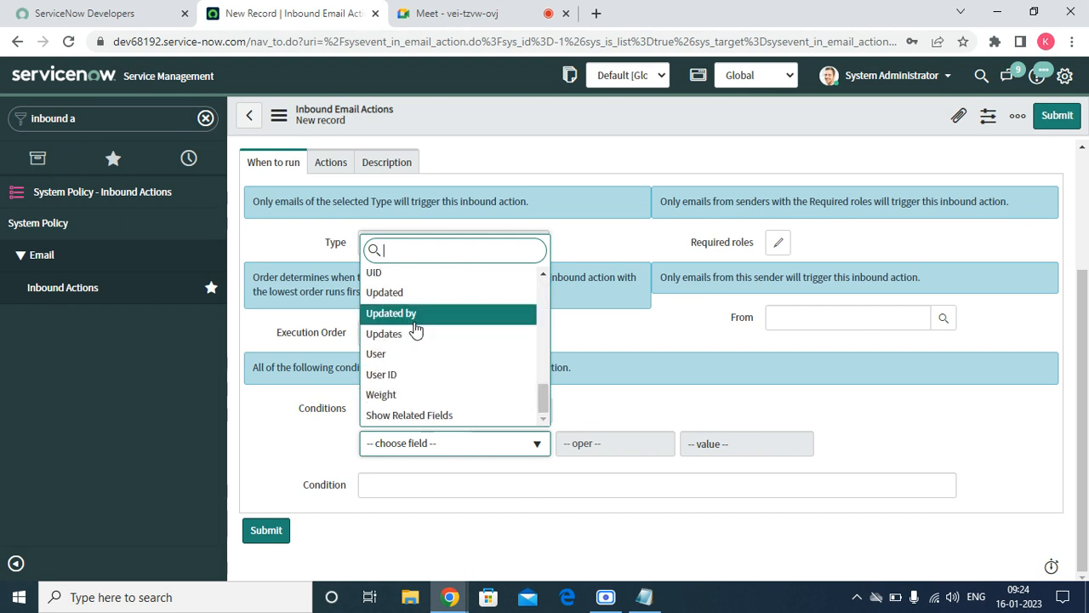
pyautogui.scroll(10, 460, 413)
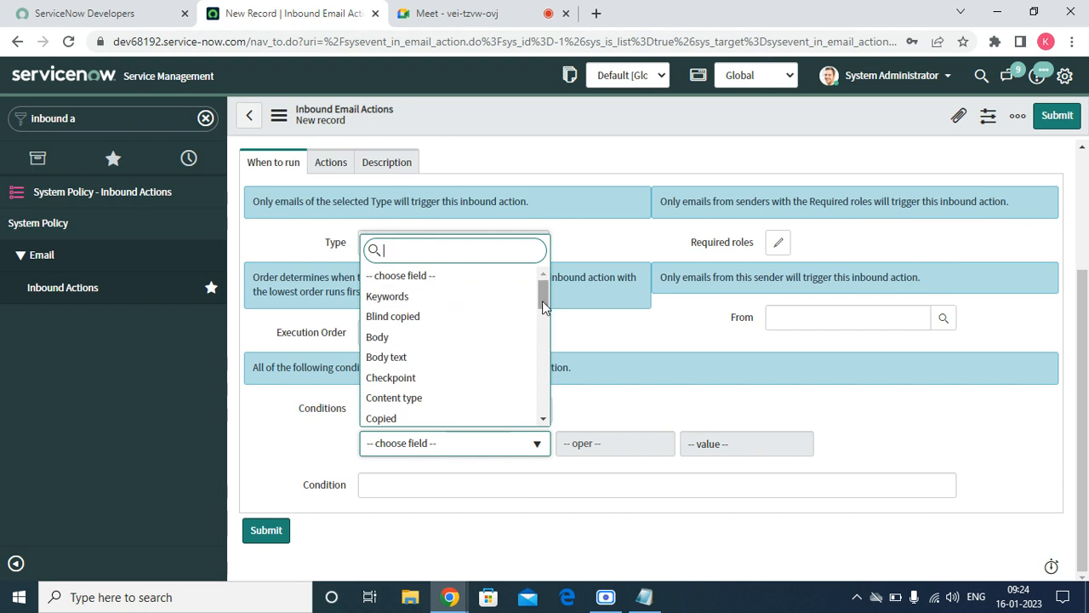
pyautogui.moveTo(542, 300); pyautogui.dragTo(532, 375)
pyautogui.click(450, 392)
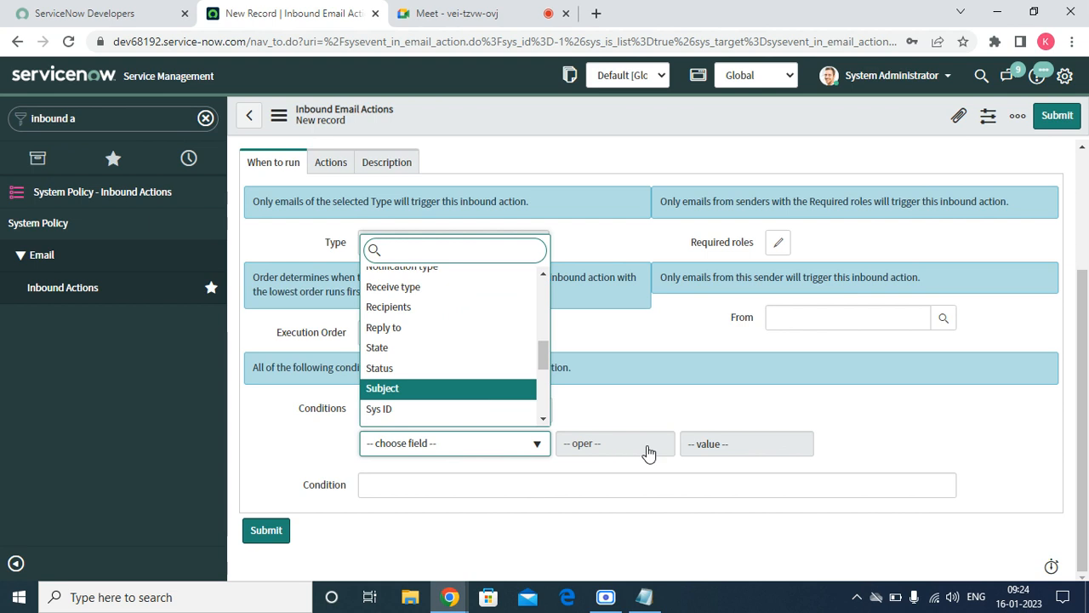
pyautogui.click(666, 447)
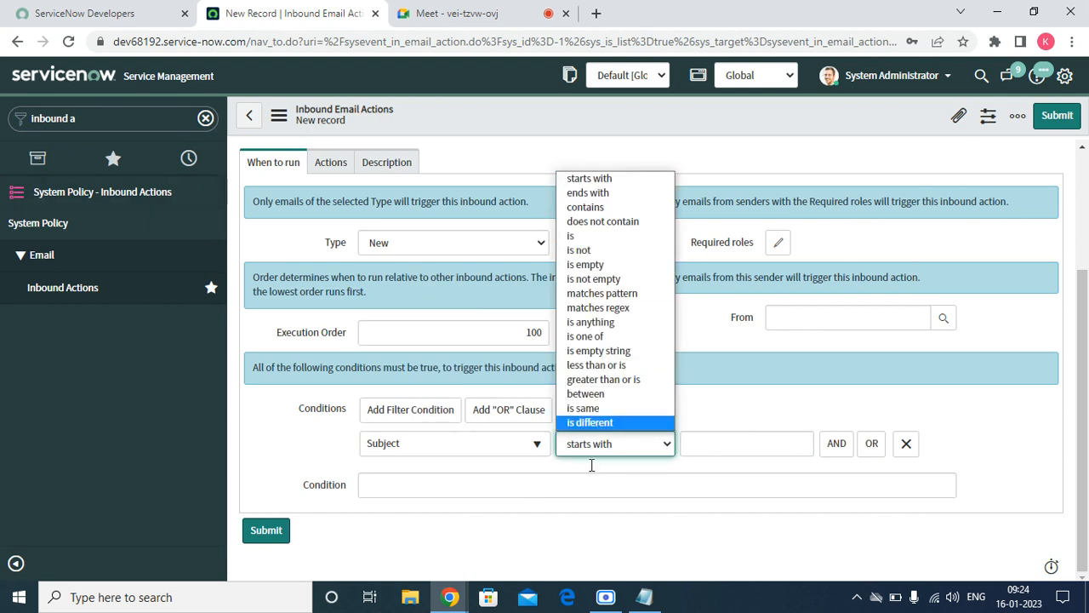
pyautogui.click(764, 370)
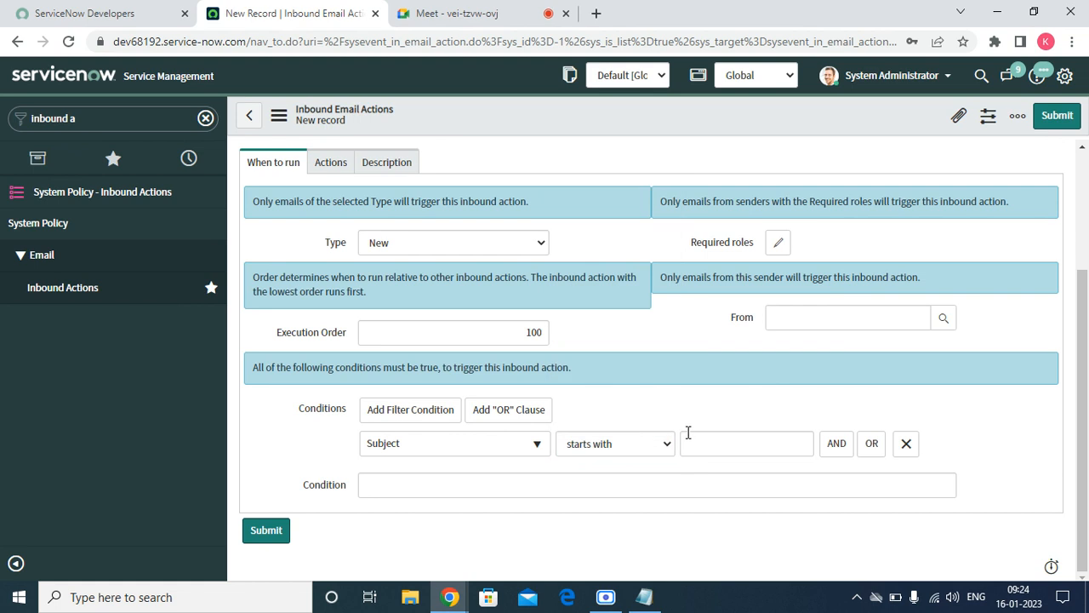
pyautogui.click(706, 434)
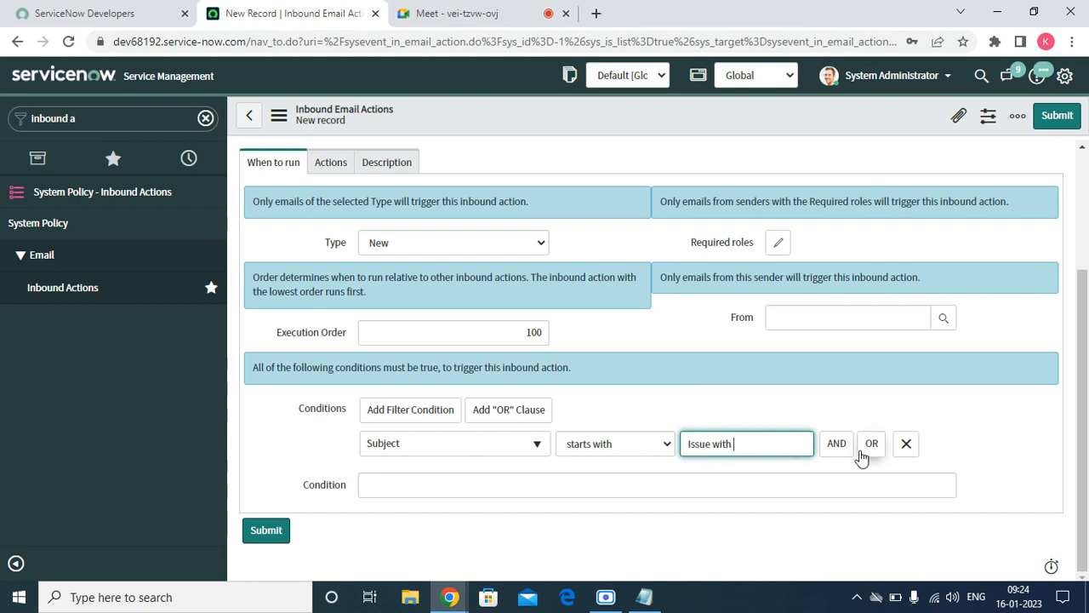
# Try adding a second AND condition on the User field, look through its operators, and remove that condition.
pyautogui.click(836, 444)
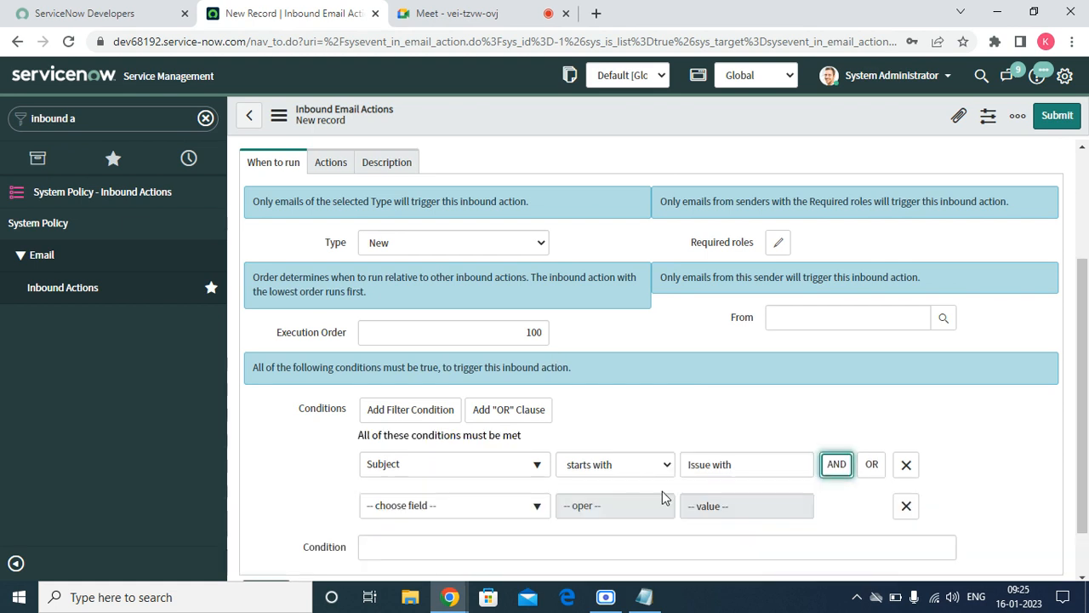
pyautogui.click(502, 515)
pyautogui.scroll(-10, 460, 400)
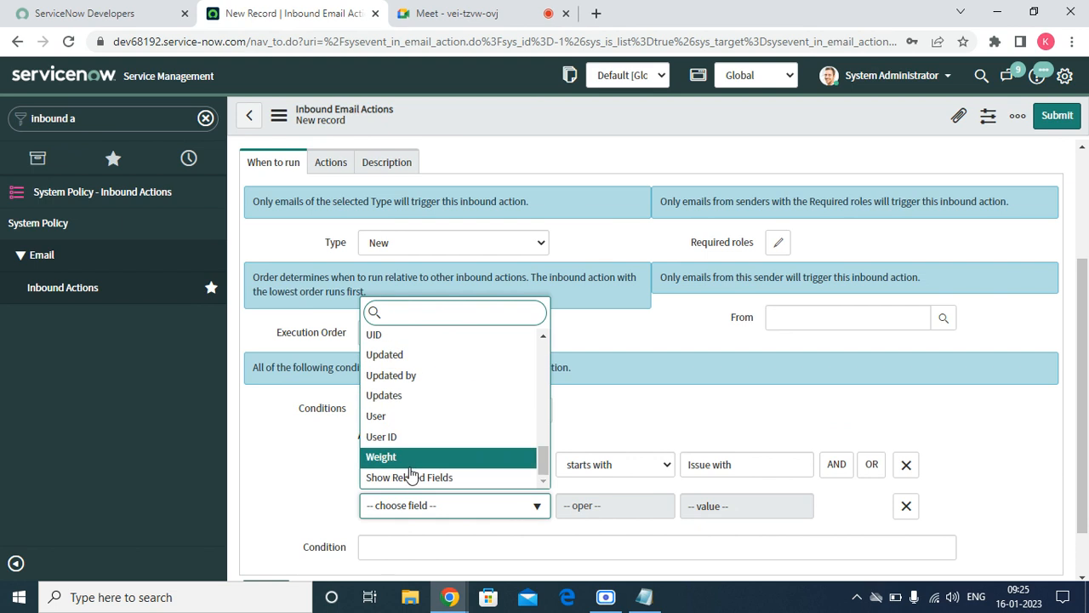
pyautogui.click(402, 417)
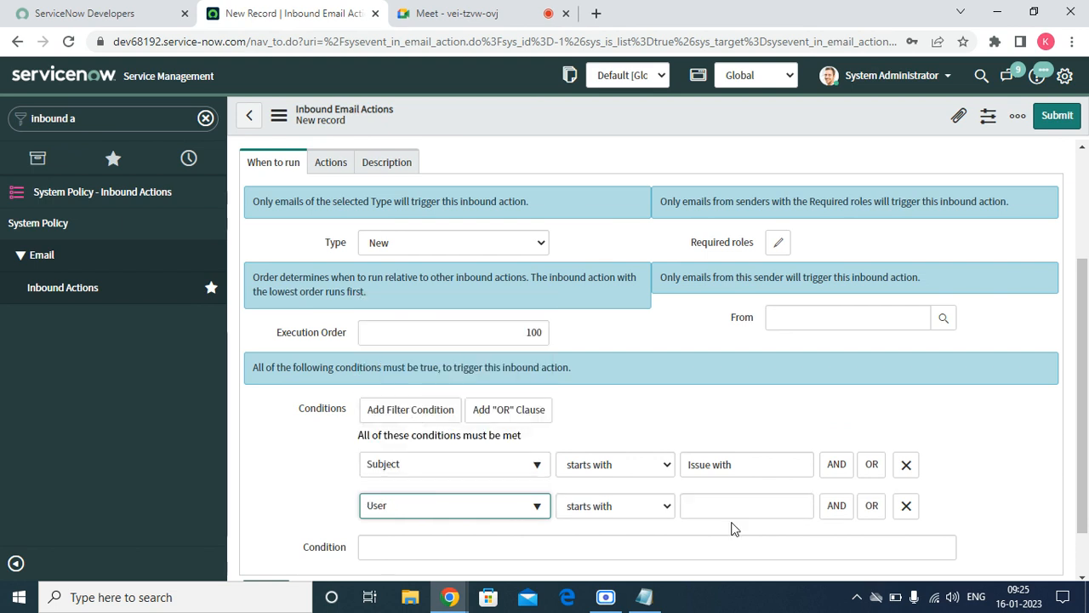
pyautogui.click(627, 511)
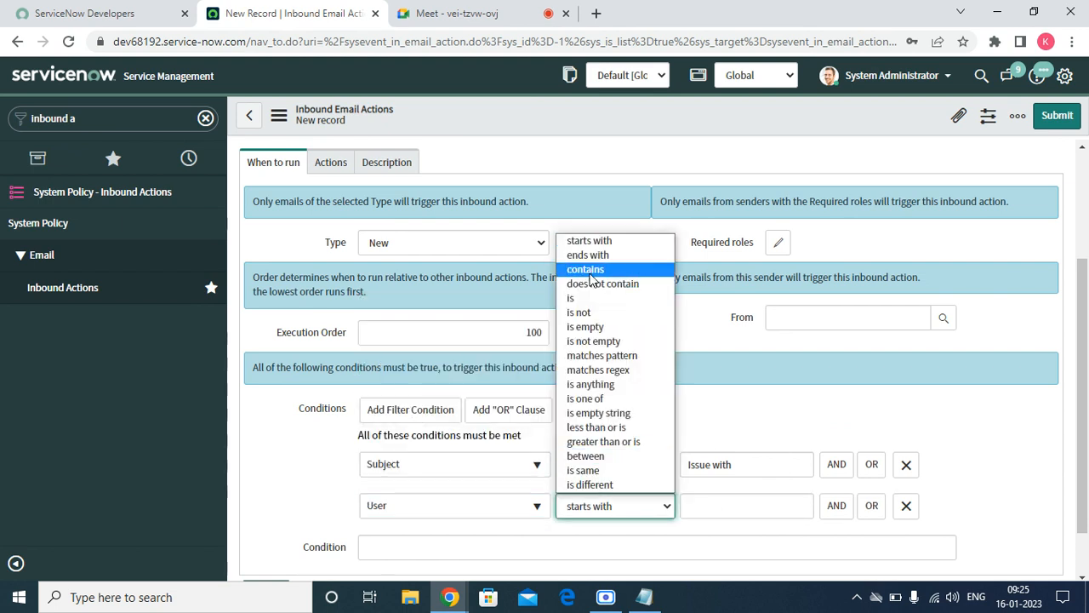
pyautogui.click(906, 504)
pyautogui.click(906, 505)
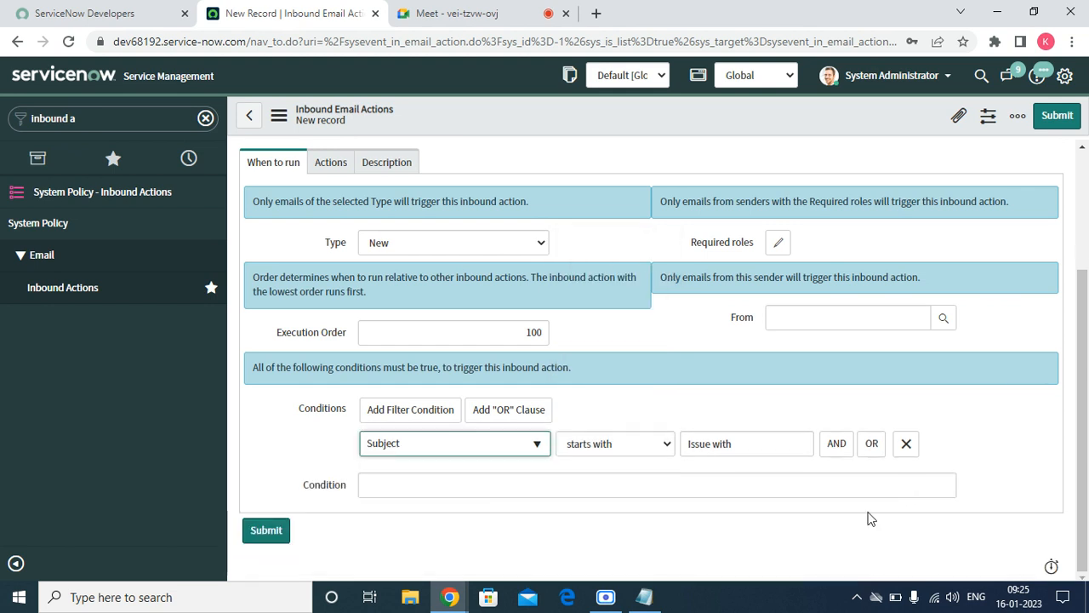
# In the inbound action's Actions section, add a field action that sets the incident's State to New.
pyautogui.click(382, 487)
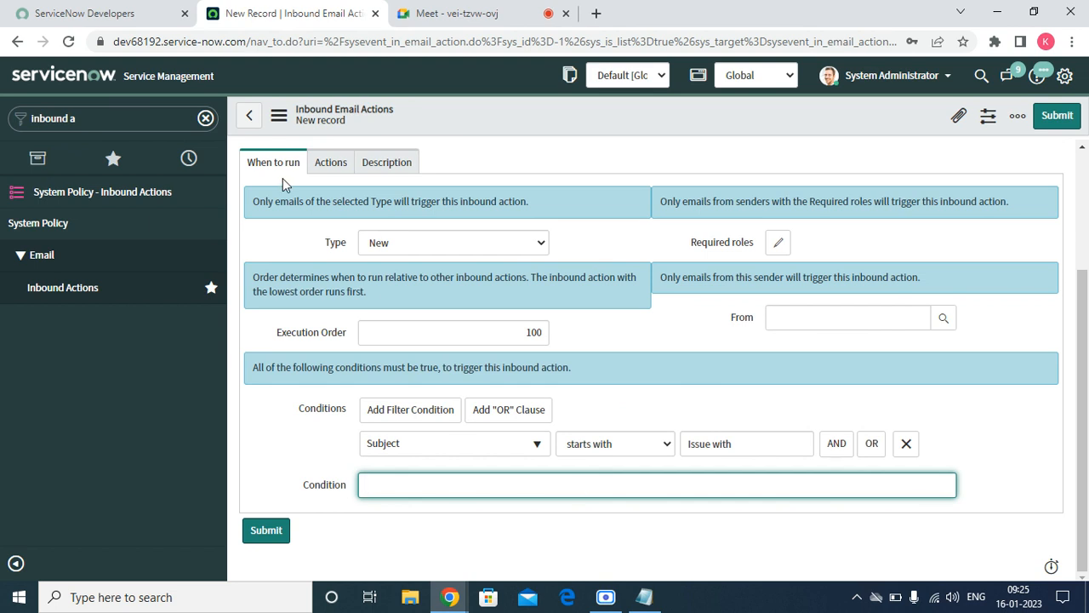
pyautogui.click(327, 165)
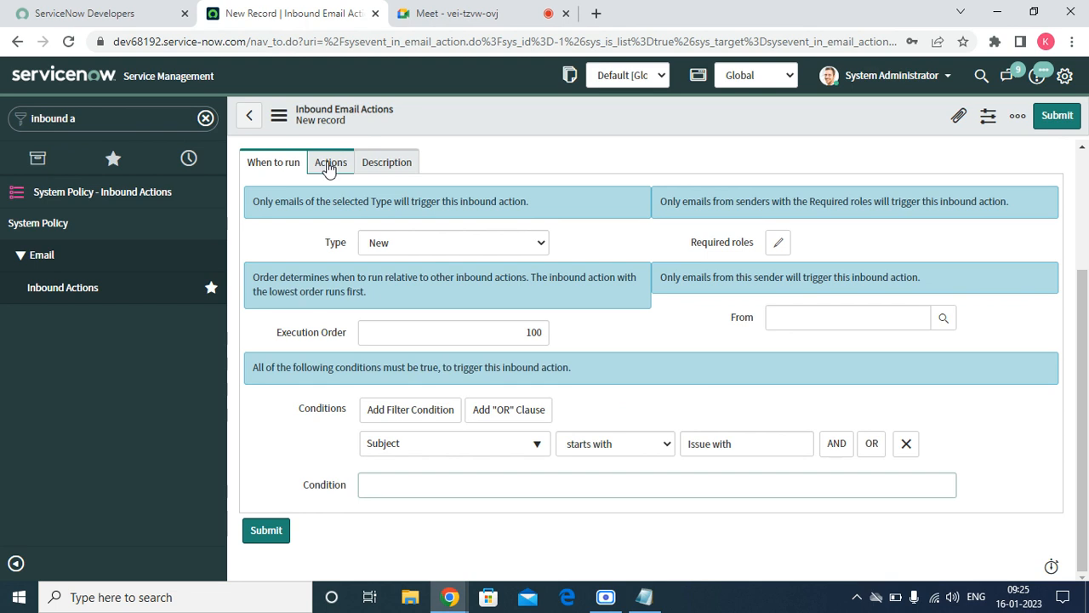
pyautogui.click(328, 166)
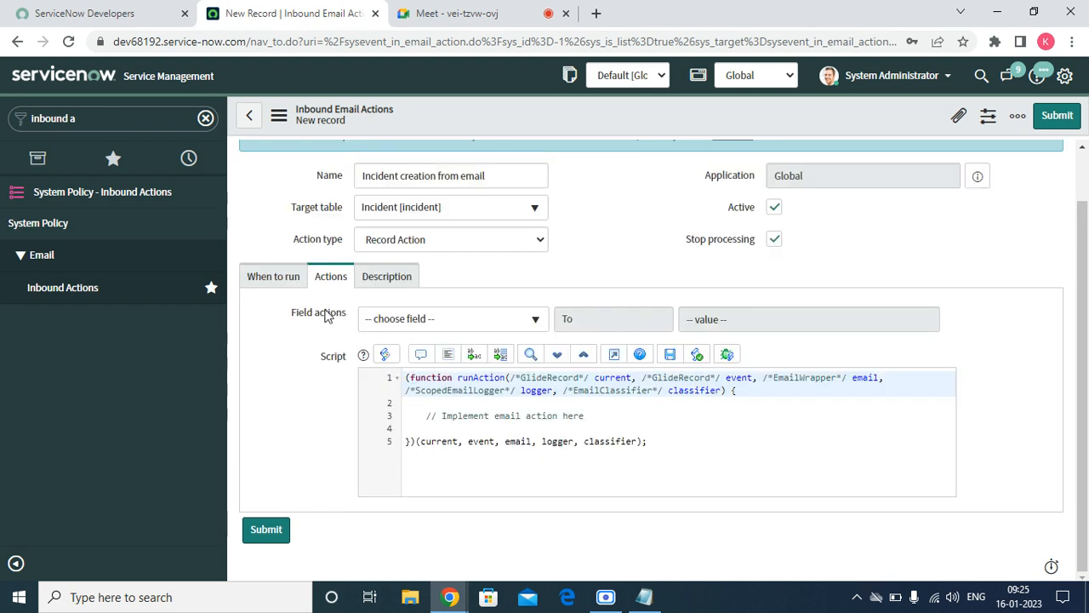
pyautogui.click(407, 328)
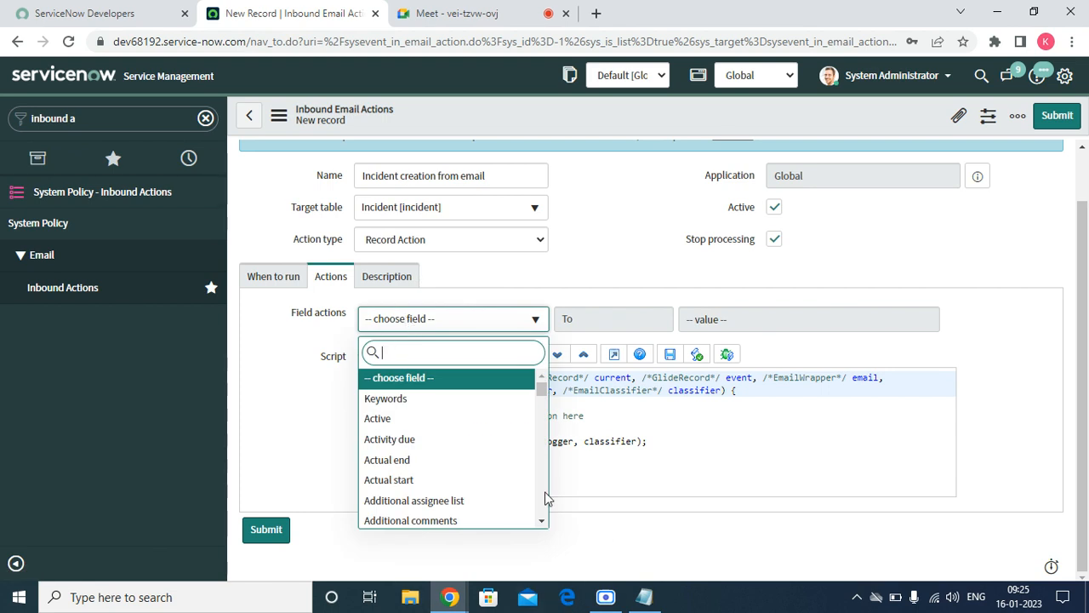
pyautogui.scroll(-15, 469, 475)
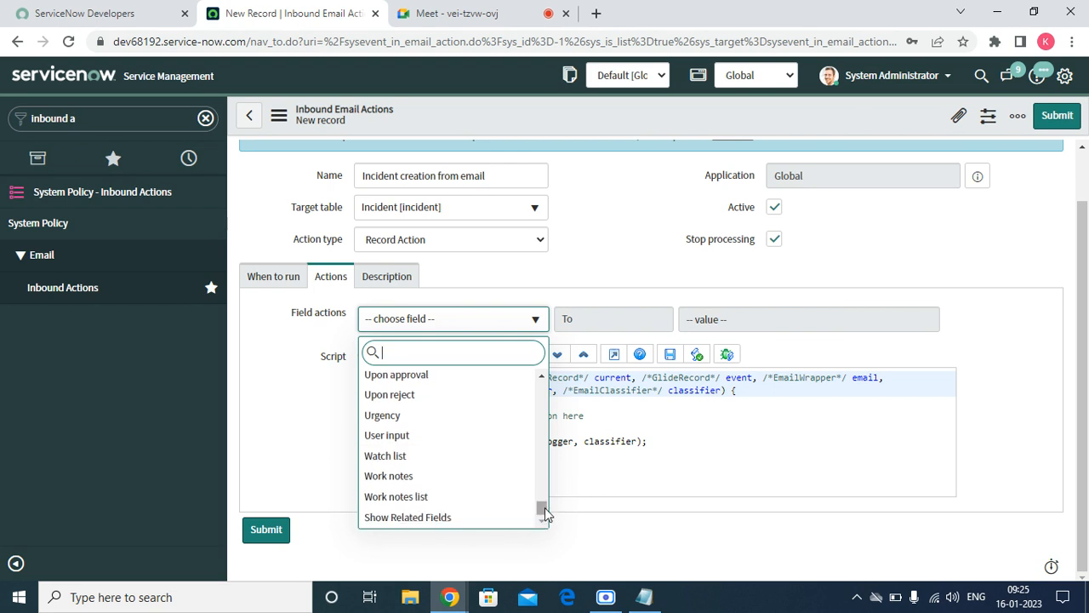
pyautogui.moveTo(543, 510); pyautogui.dragTo(572, 367)
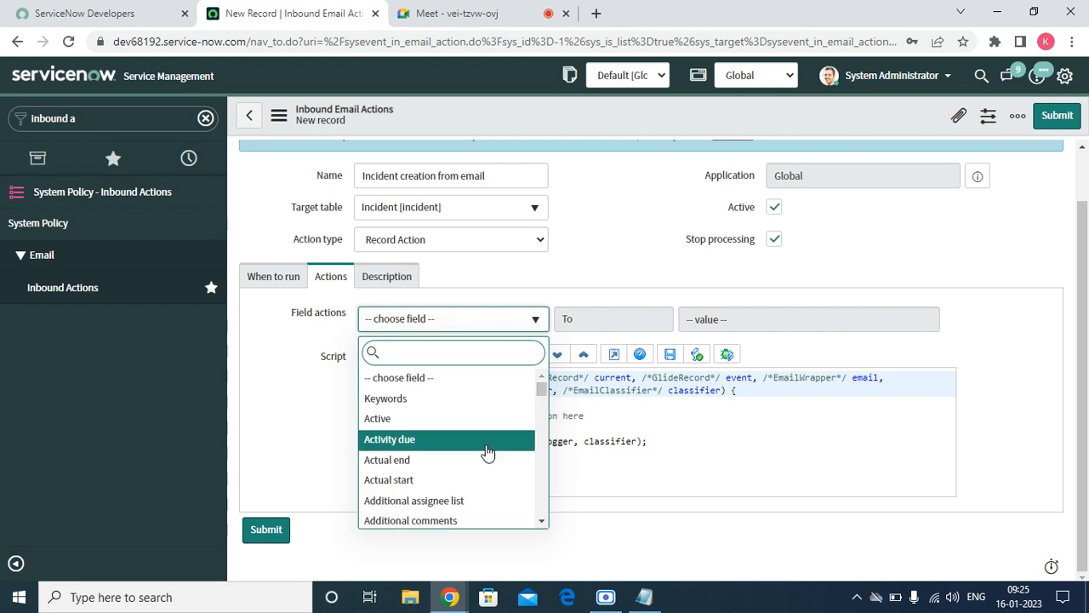
pyautogui.scroll(-15, 486, 450)
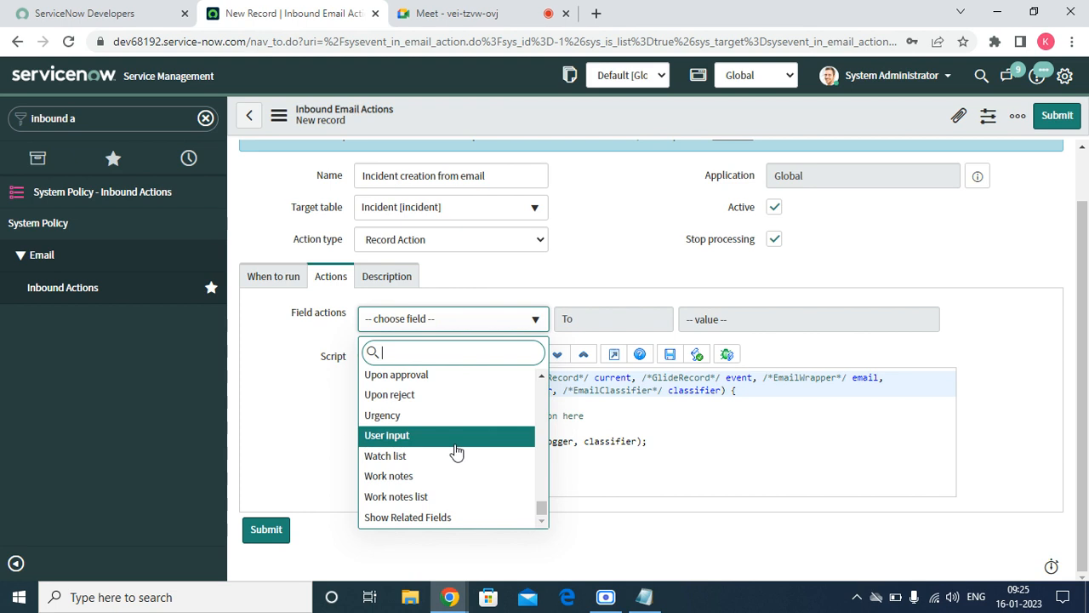
pyautogui.write('sta')
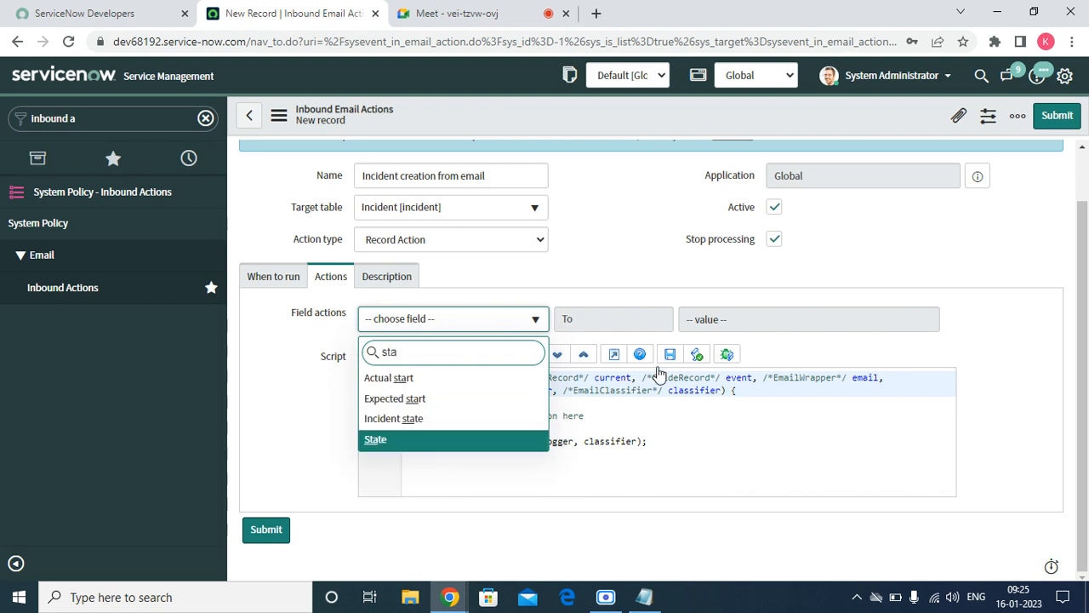
pyautogui.press('Return')
pyautogui.click(609, 319)
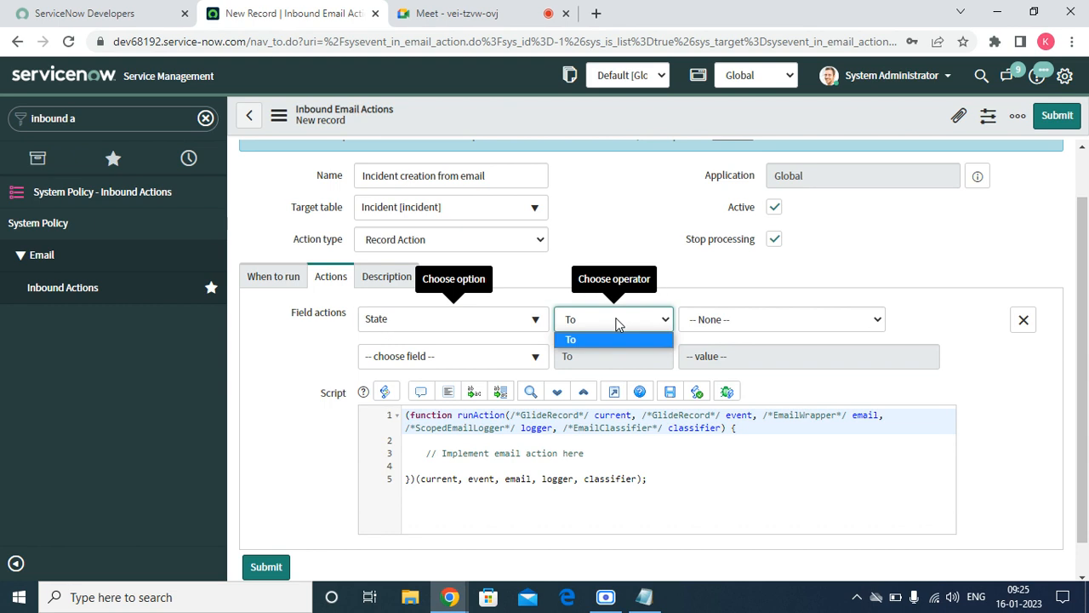
pyautogui.click(644, 320)
pyautogui.click(722, 319)
pyautogui.click(720, 351)
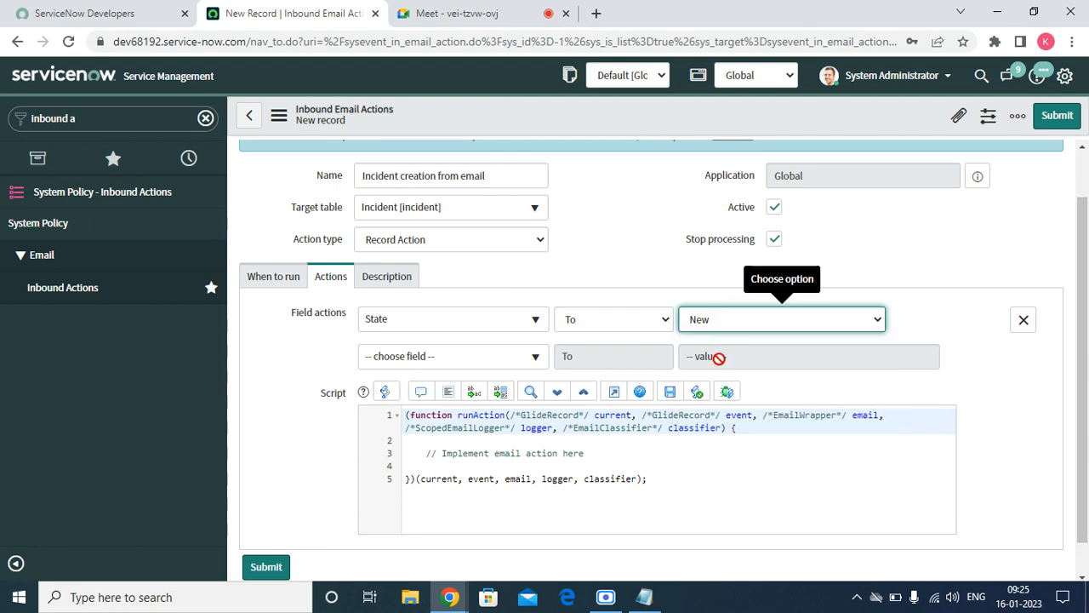
# Add a second field action on the Additional comments field, below the State action.
pyautogui.click(396, 364)
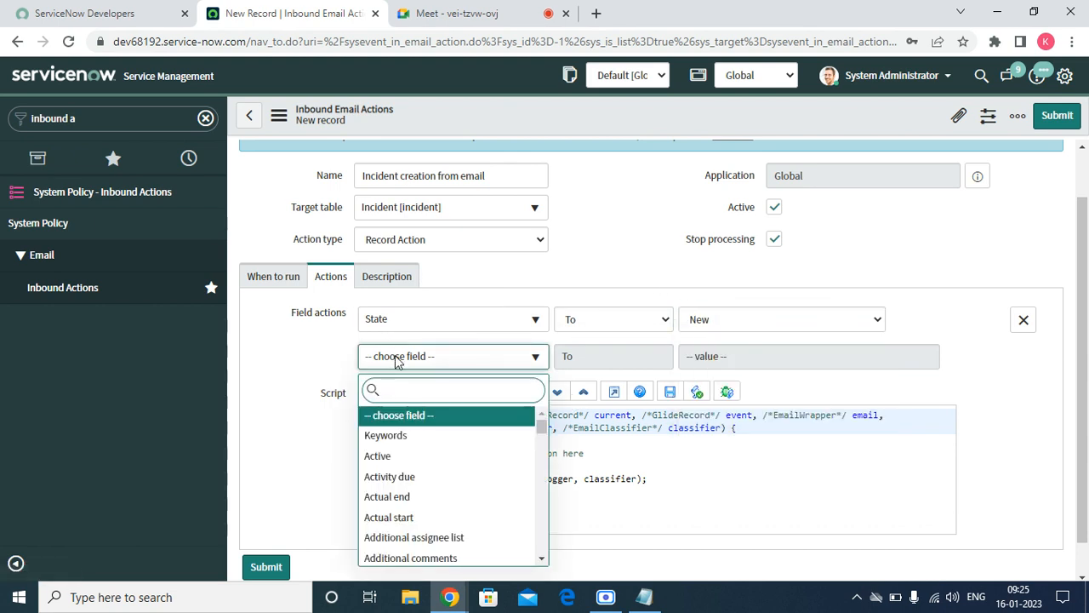
pyautogui.write('c')
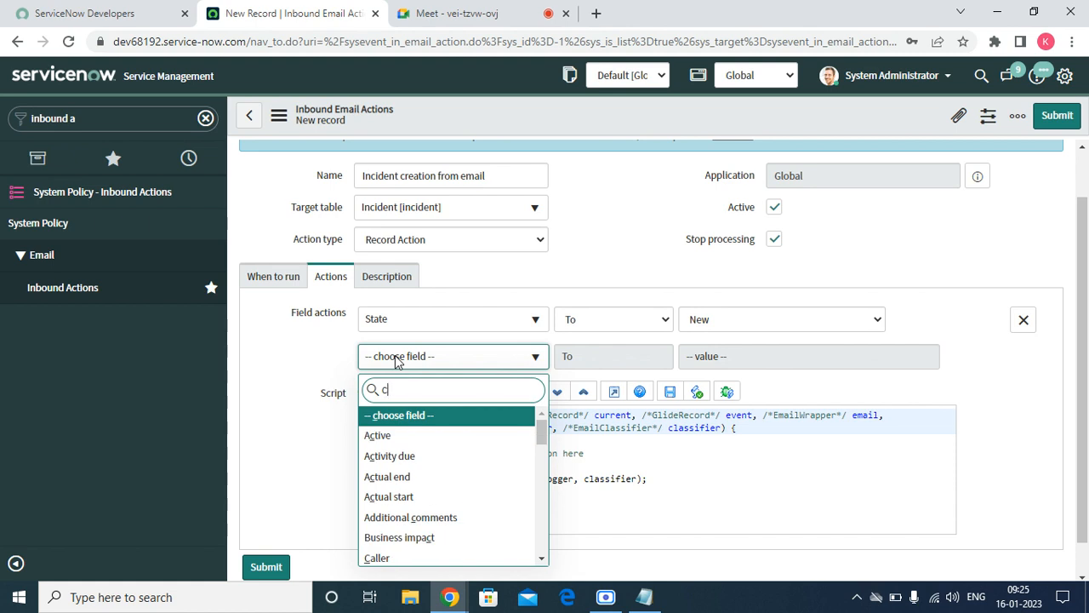
pyautogui.write('o')
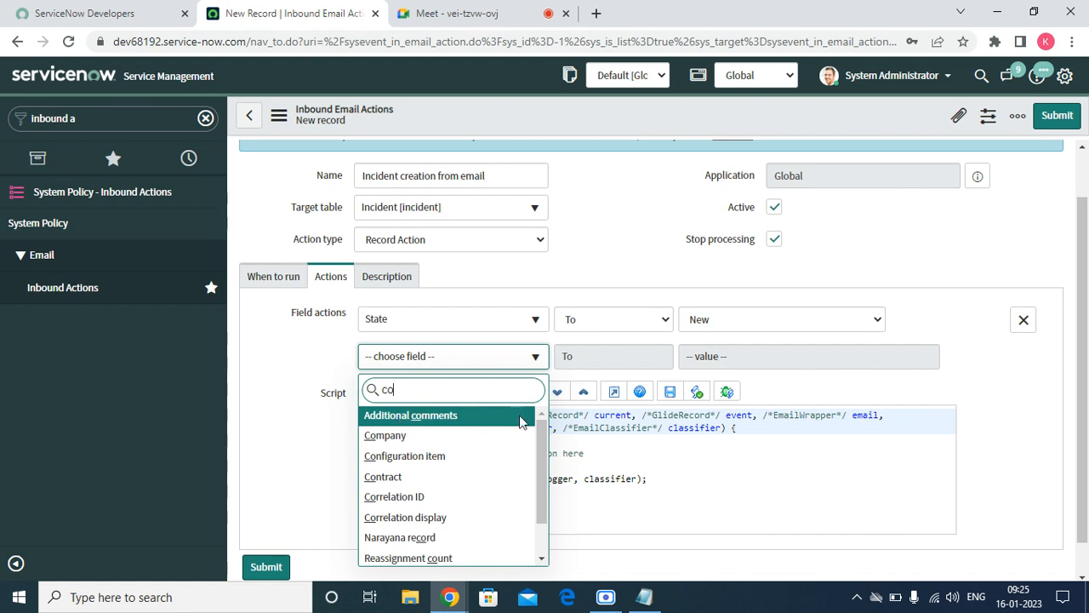
pyautogui.write('o')
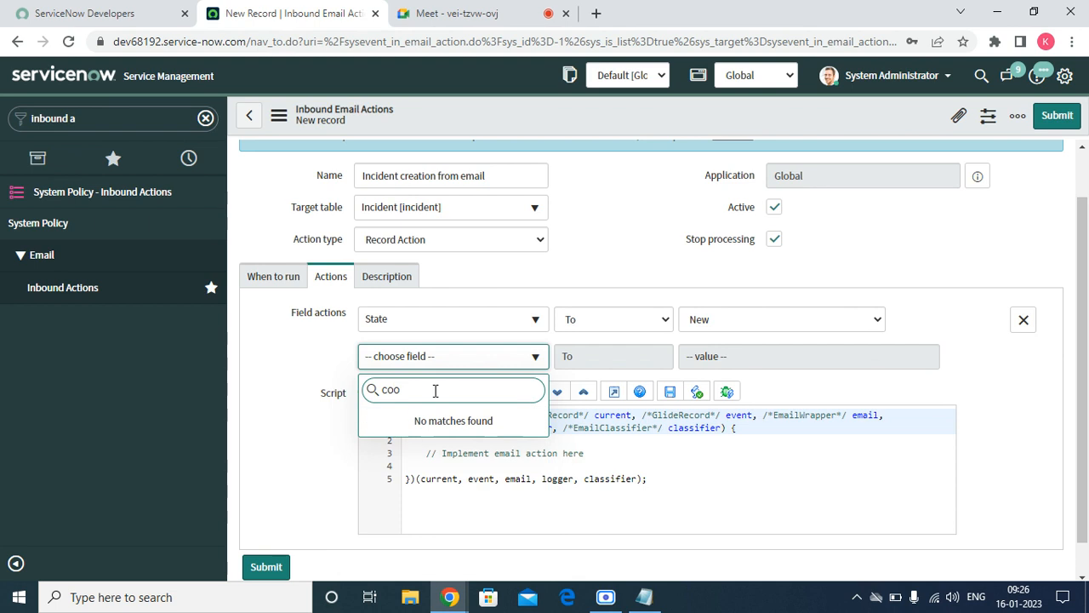
pyautogui.hotkey('ctrl', 'a')
pyautogui.write('a')
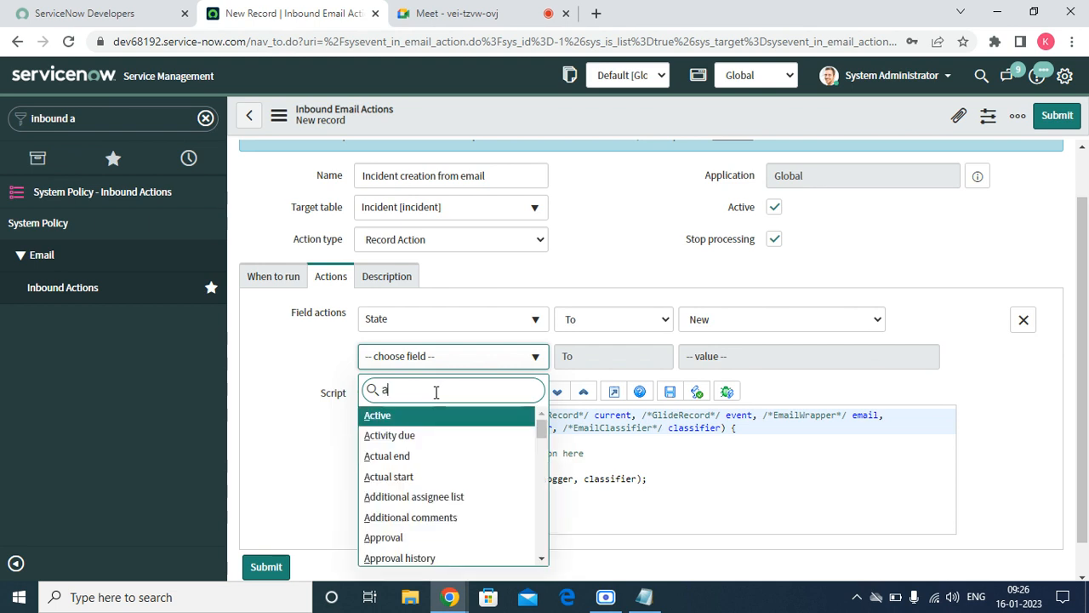
pyautogui.write('dd')
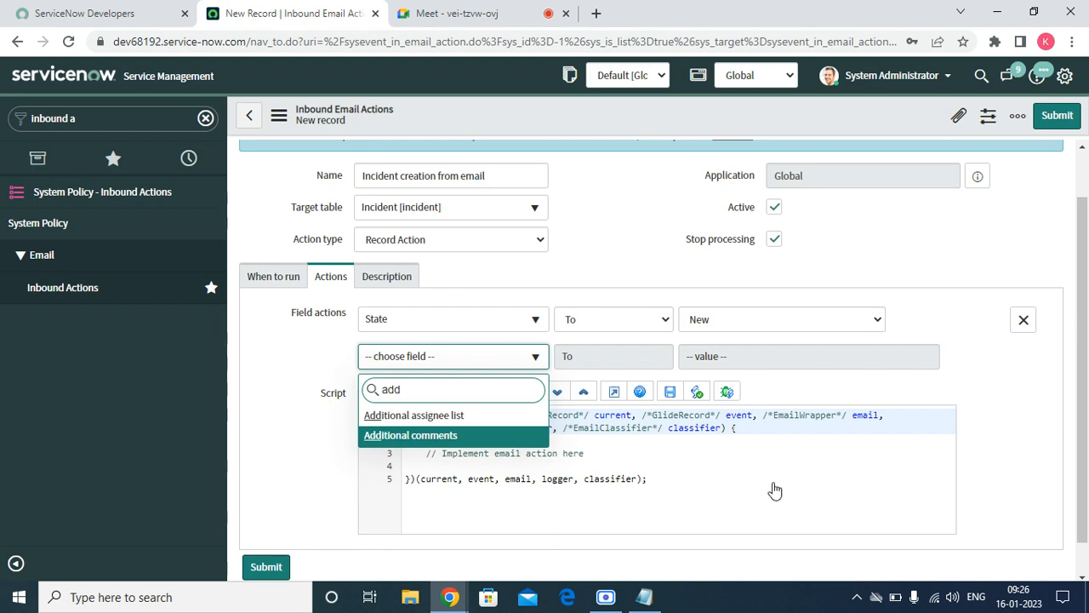
pyautogui.press('Return')
# Try Body(Text), Recipients, Sender and Sender->Company as the From email source for the Additional comments action.
pyautogui.click(622, 356)
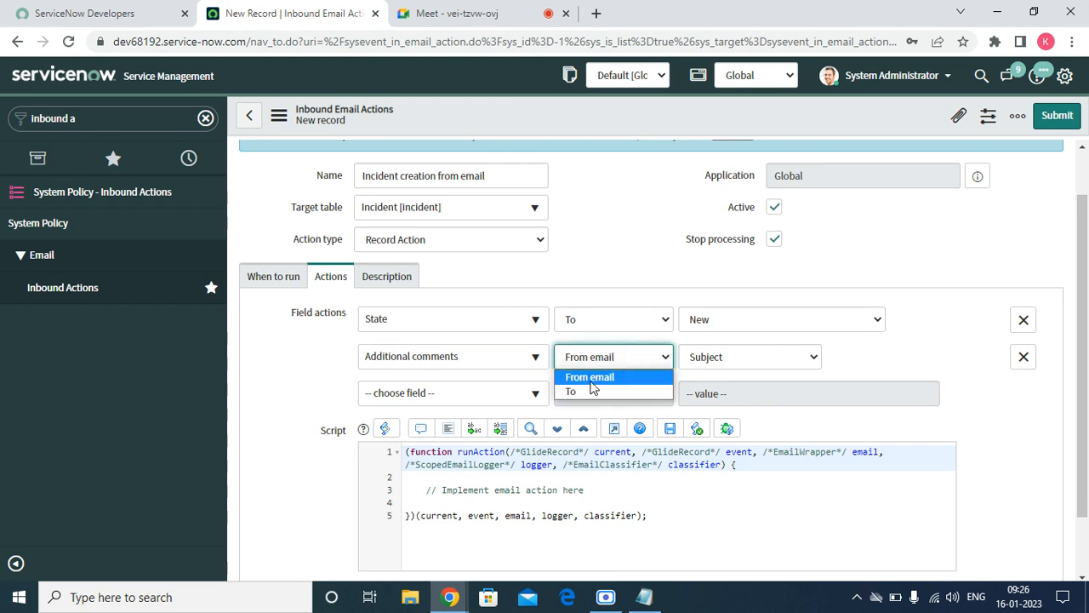
pyautogui.click(736, 359)
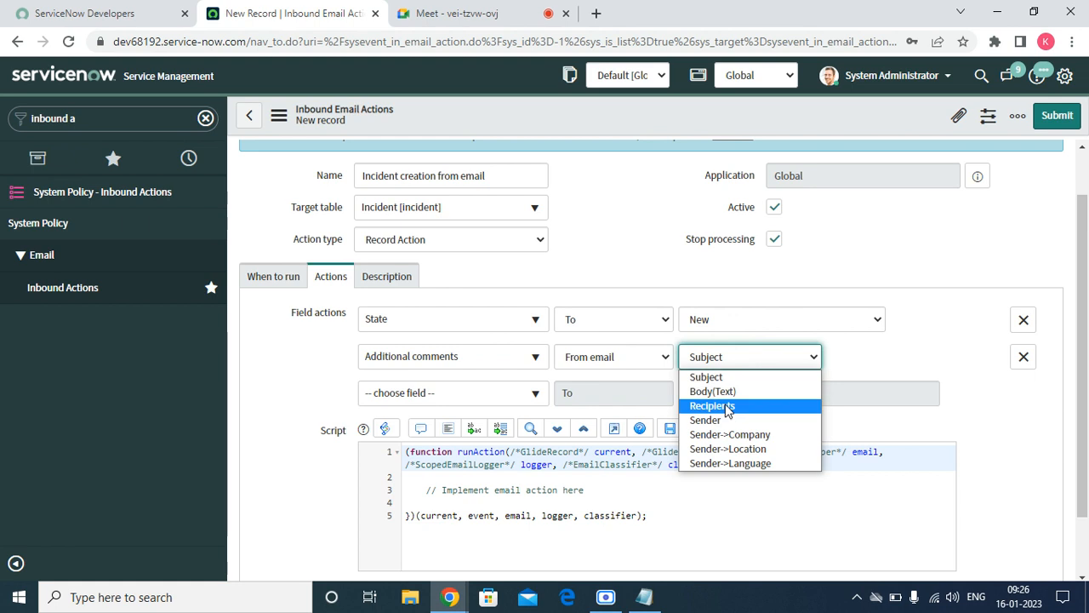
pyautogui.click(727, 393)
pyautogui.click(725, 359)
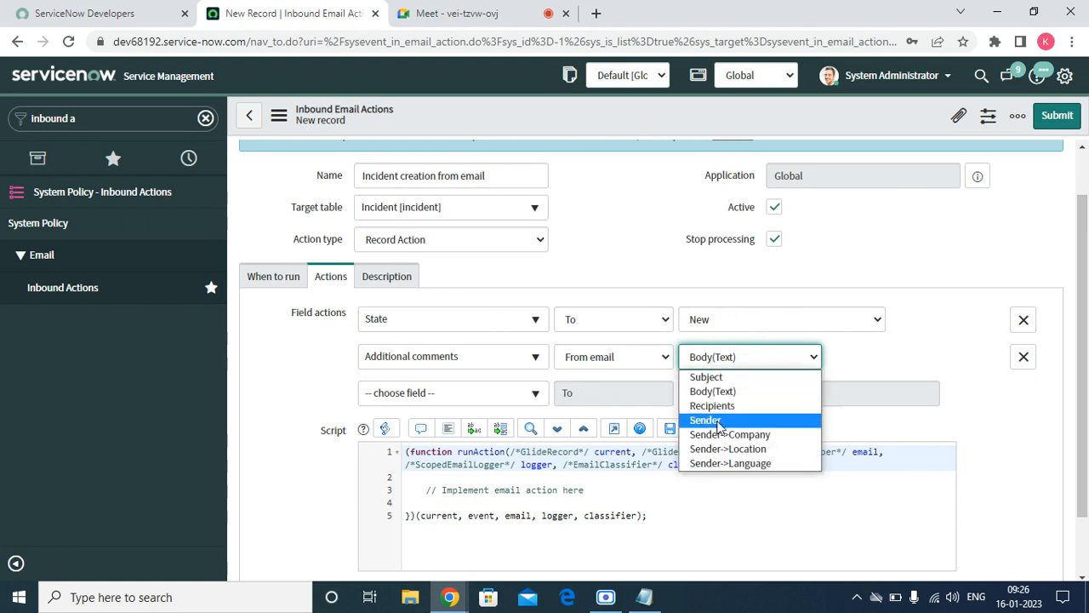
pyautogui.click(718, 408)
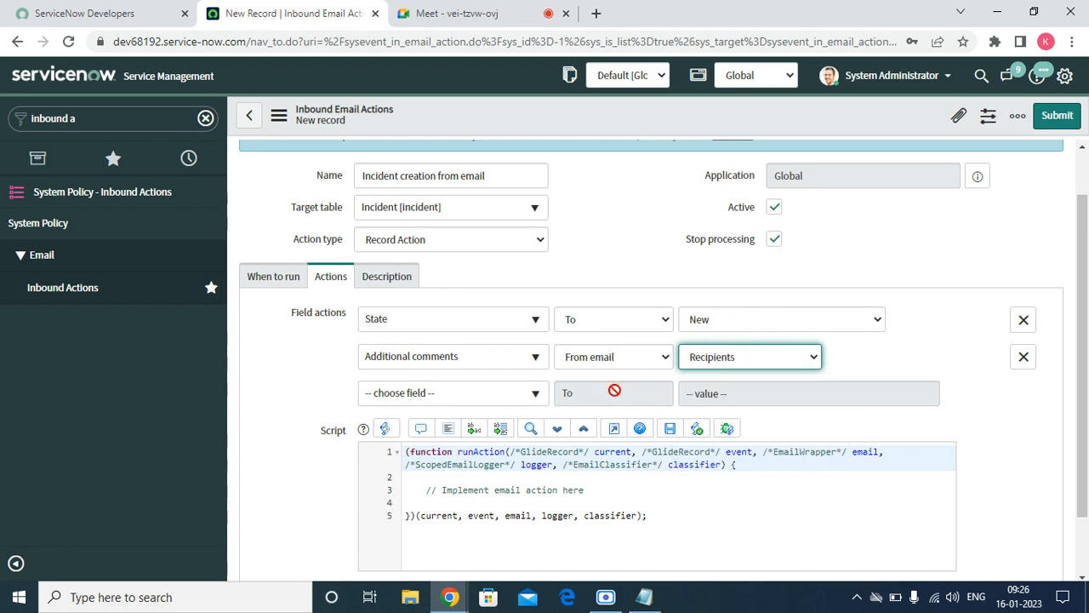
pyautogui.click(724, 357)
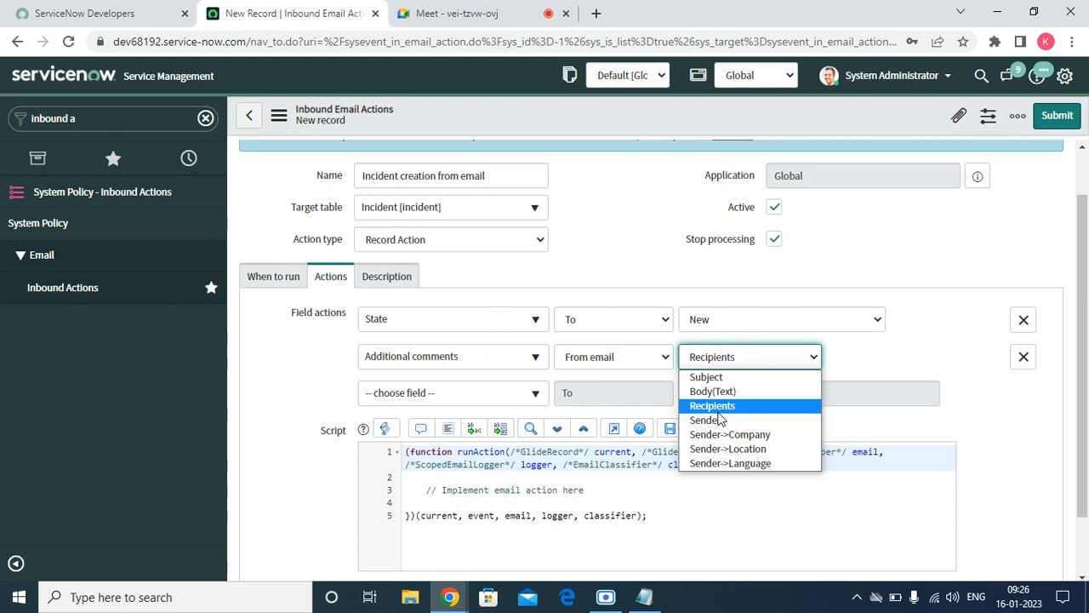
pyautogui.click(719, 419)
pyautogui.click(724, 359)
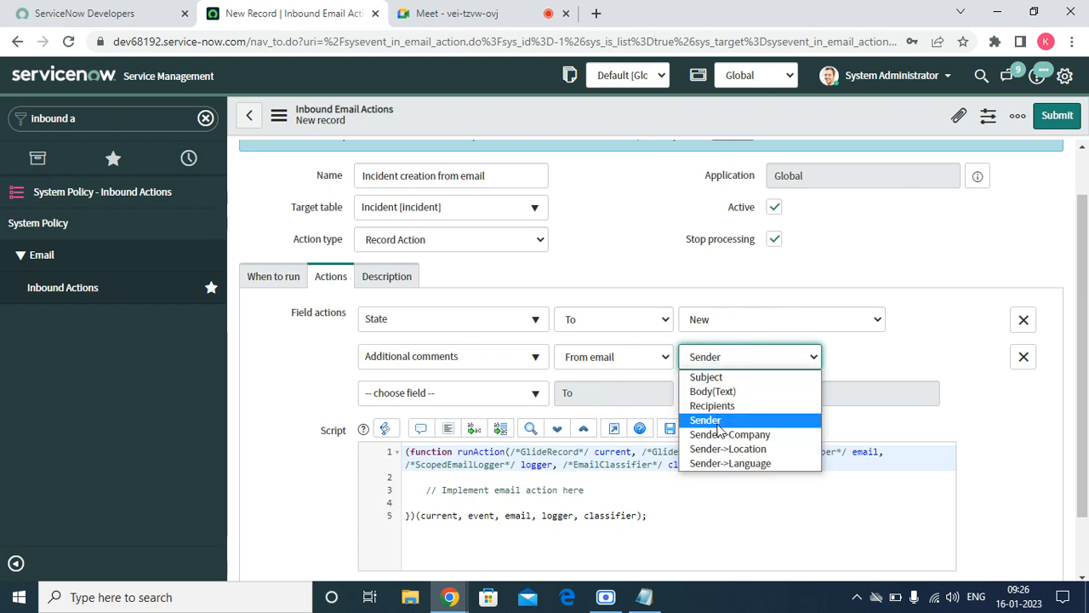
pyautogui.click(724, 434)
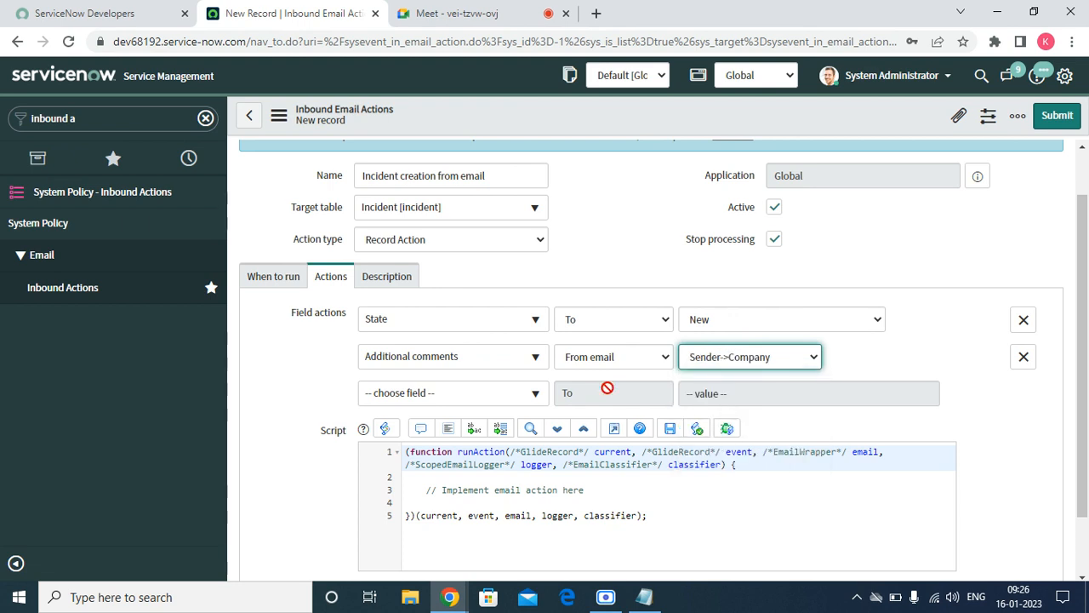
# Switch the Additional comments action from an email source to a manually entered To value, leaving its text empty.
pyautogui.click(651, 357)
pyautogui.click(604, 394)
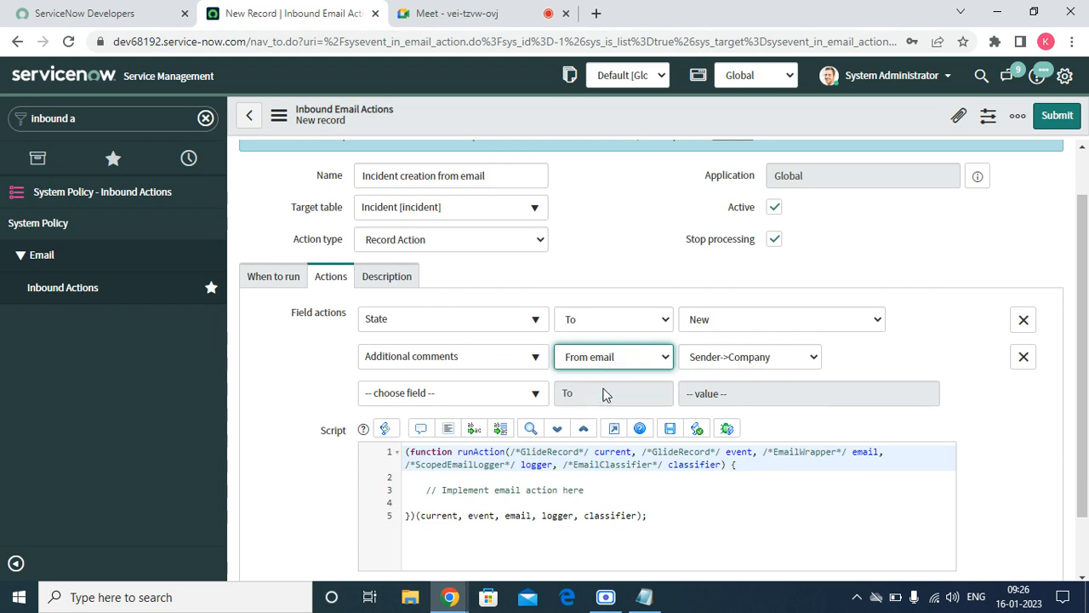
pyautogui.click(714, 362)
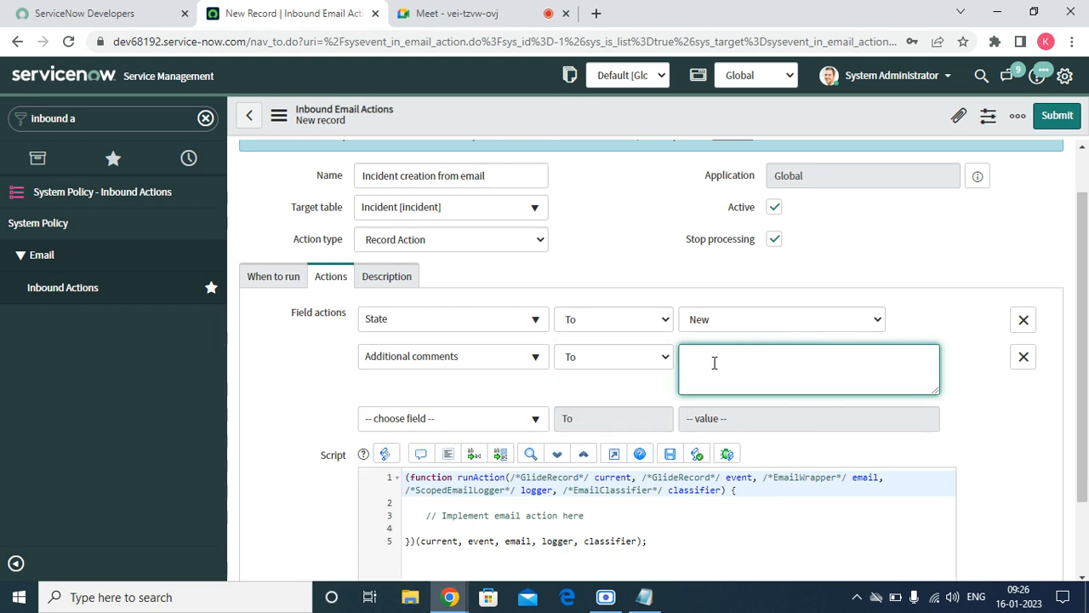
# Change the second field action to fill the Caller field from the email's Sender.
pyautogui.click(447, 357)
pyautogui.write('ca')
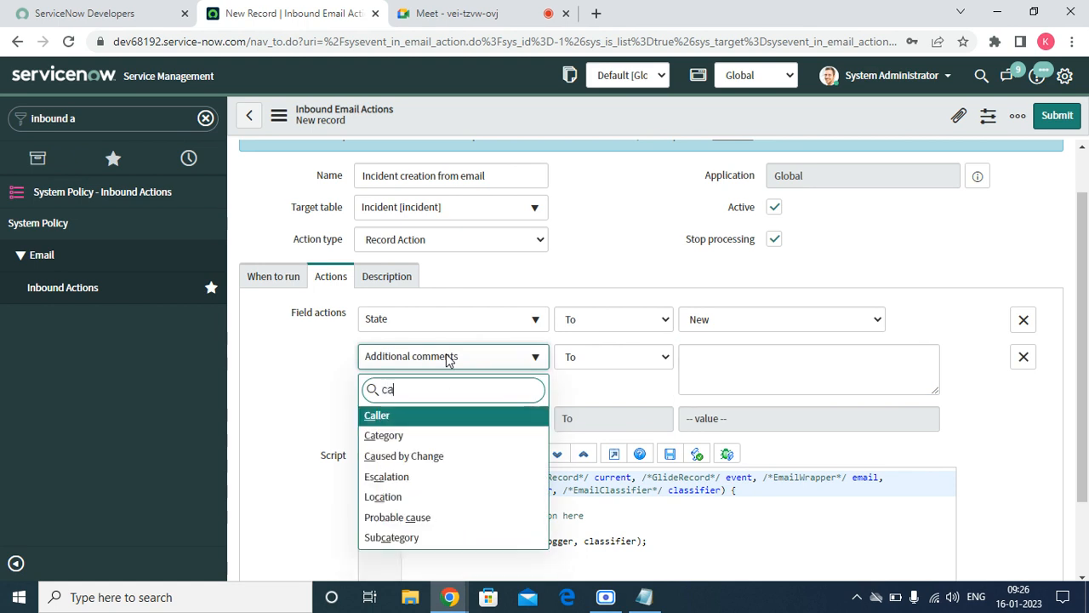
pyautogui.click(442, 413)
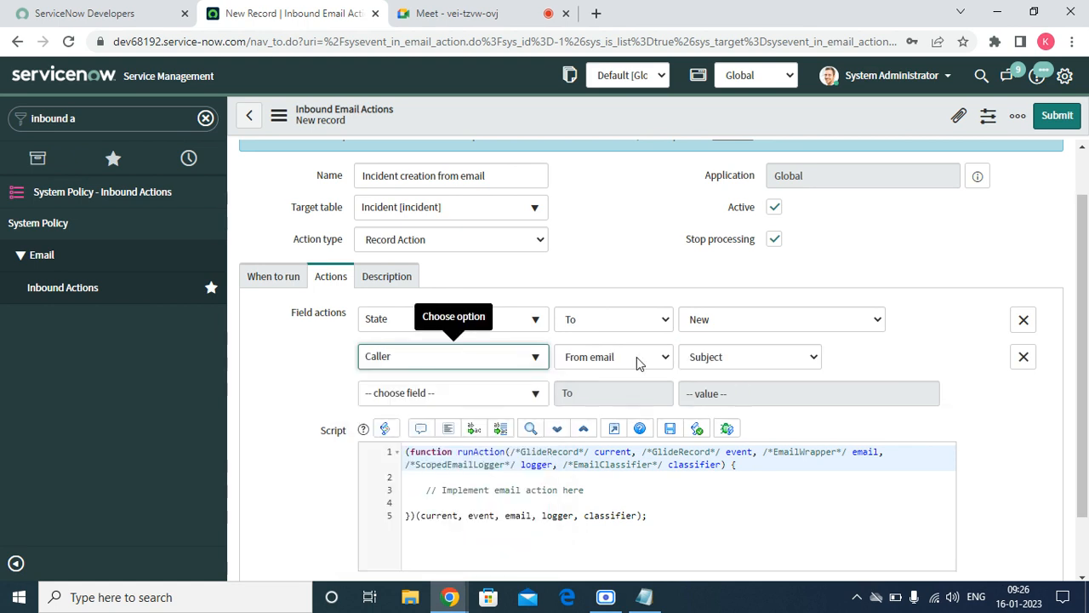
pyautogui.click(693, 357)
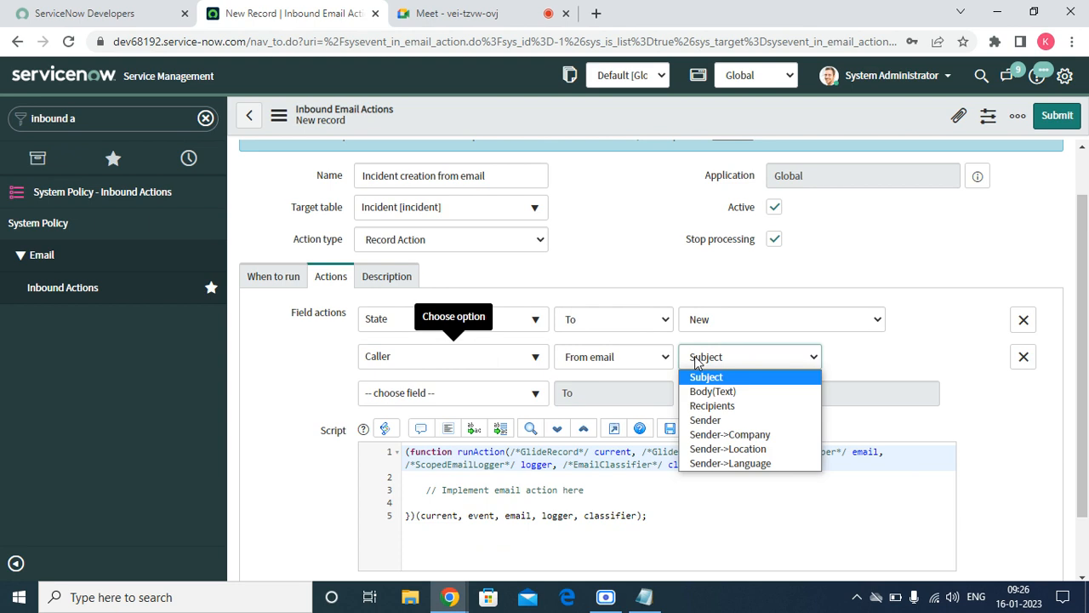
pyautogui.click(705, 419)
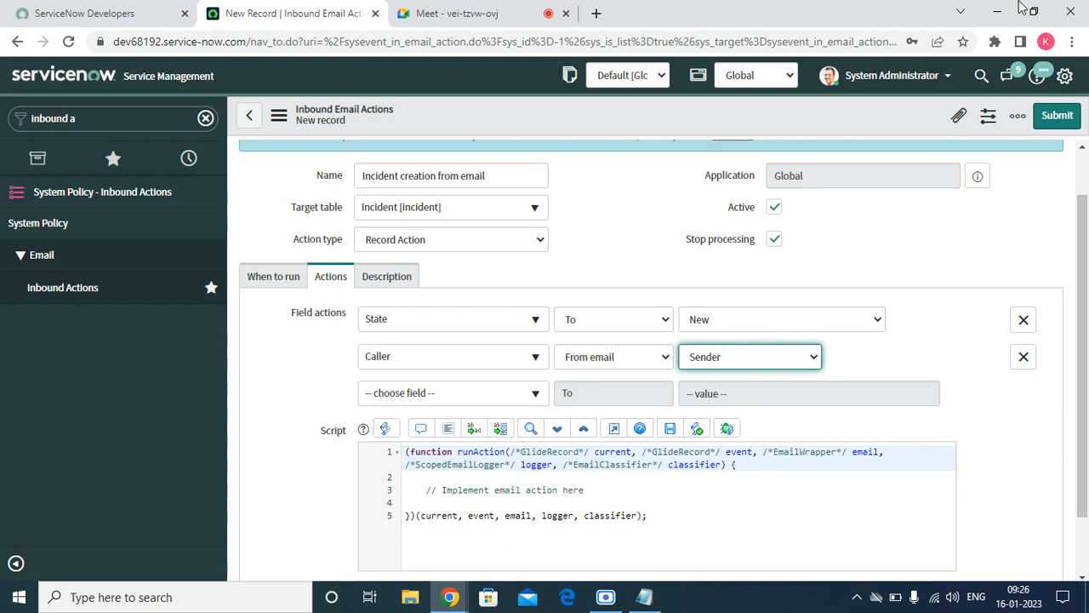
# Open the field choices for a third field action below the Caller action.
pyautogui.click(432, 397)
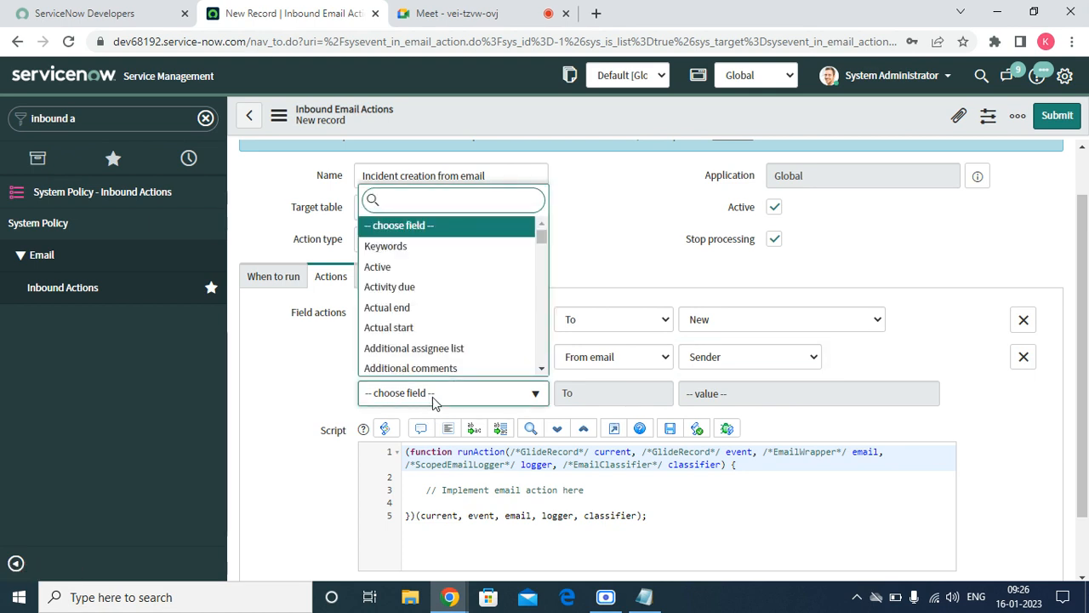
# Add a field action that fills Description from the email's Body(Text).
pyautogui.write('desc')
pyautogui.click(440, 344)
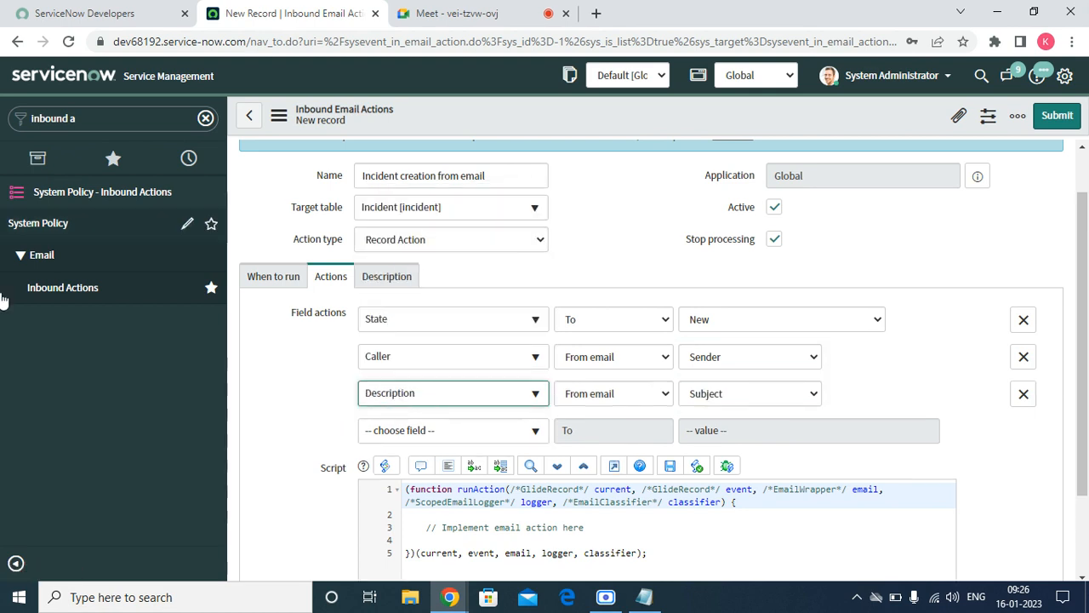
pyautogui.click(749, 394)
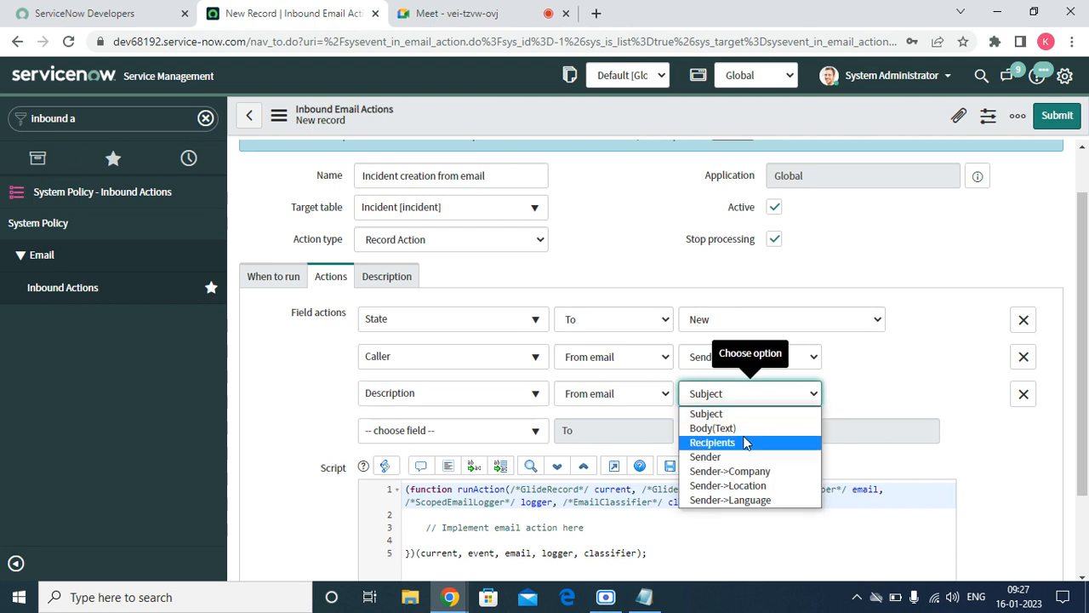
pyautogui.click(736, 428)
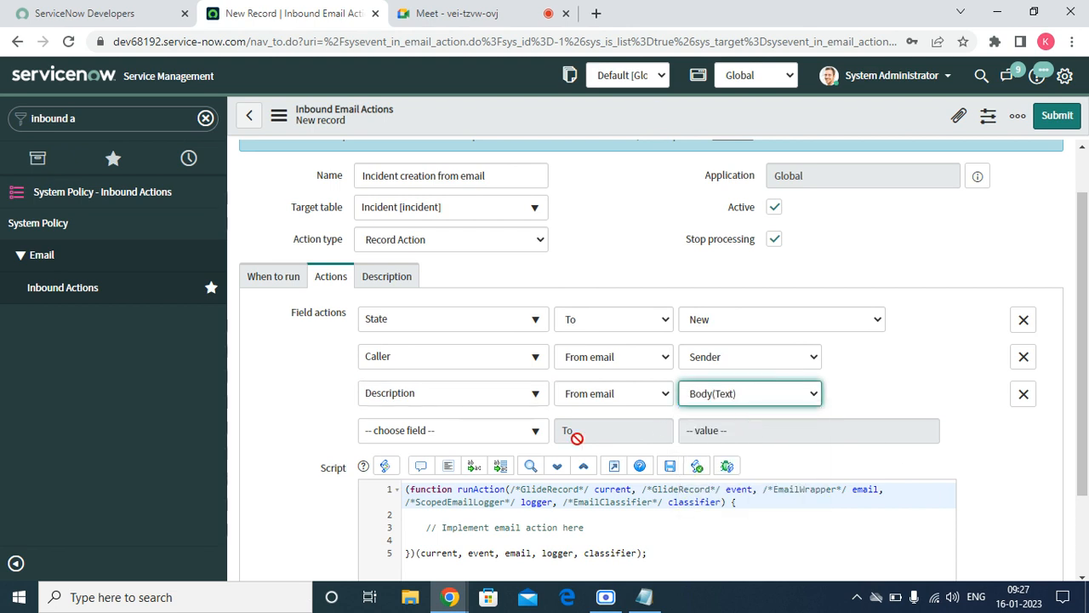
# Add a field action that fills Short description from the email's Subject, and remove the State field action.
pyautogui.click(466, 440)
pyautogui.write('s')
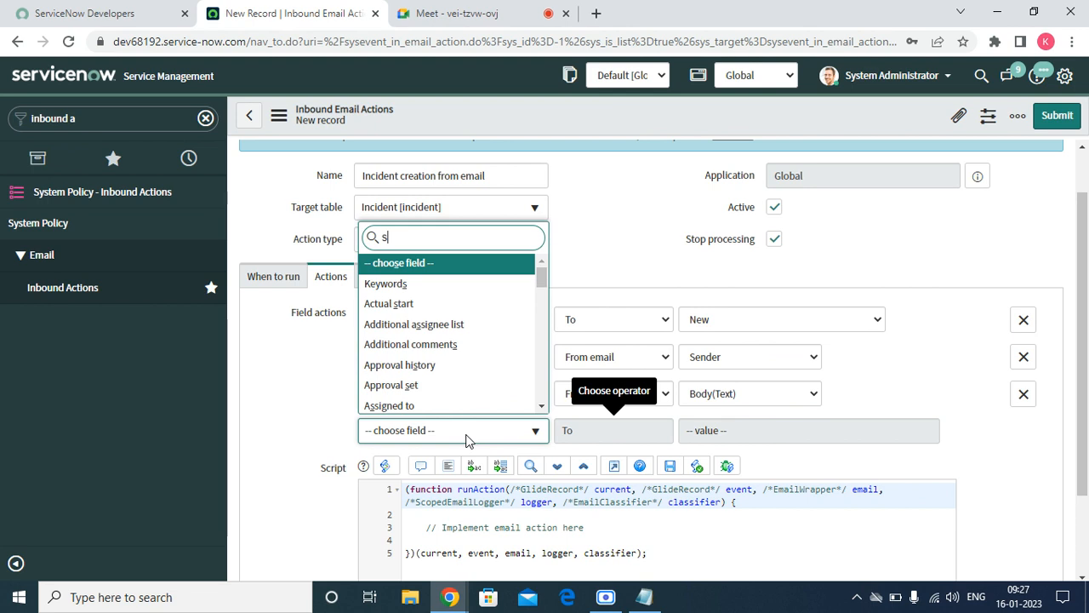
pyautogui.write('h')
pyautogui.press('Return')
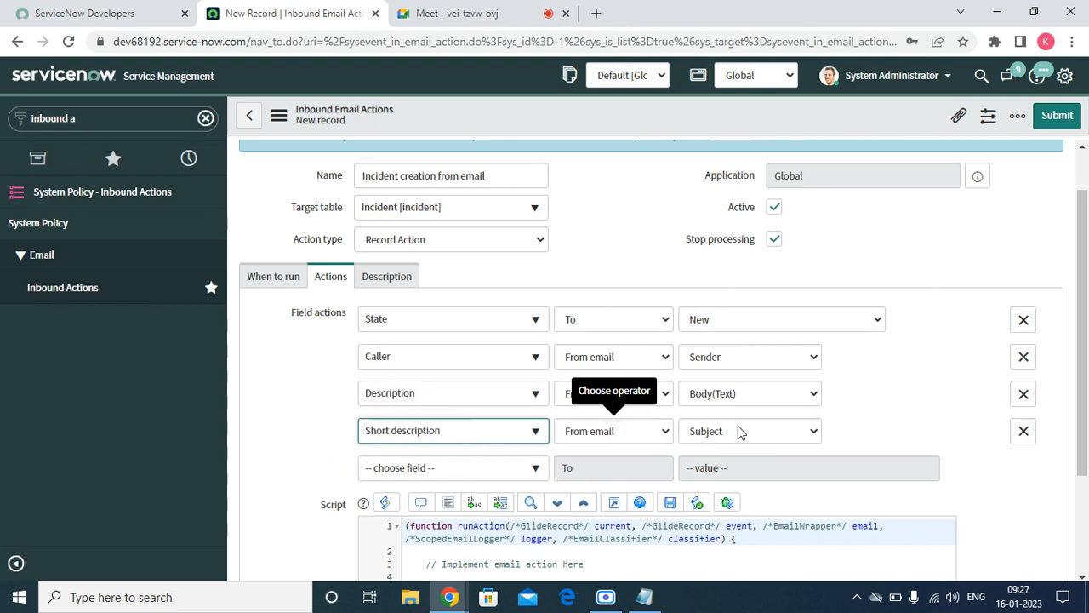
pyautogui.click(1024, 319)
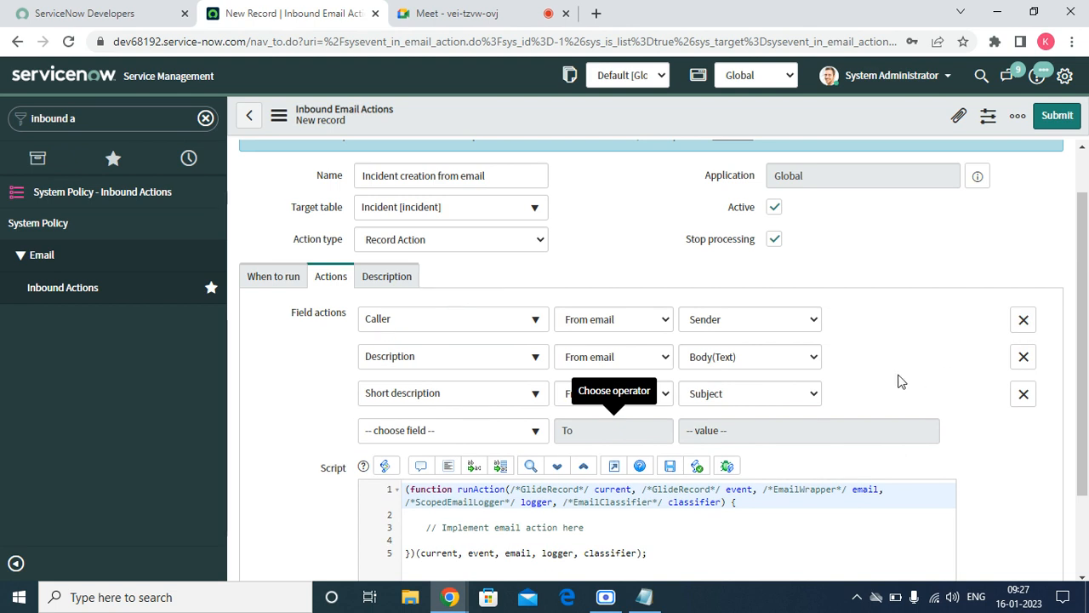
# Review the inbound action's Description section, field actions and script template.
pyautogui.scroll(-2, 804, 419)
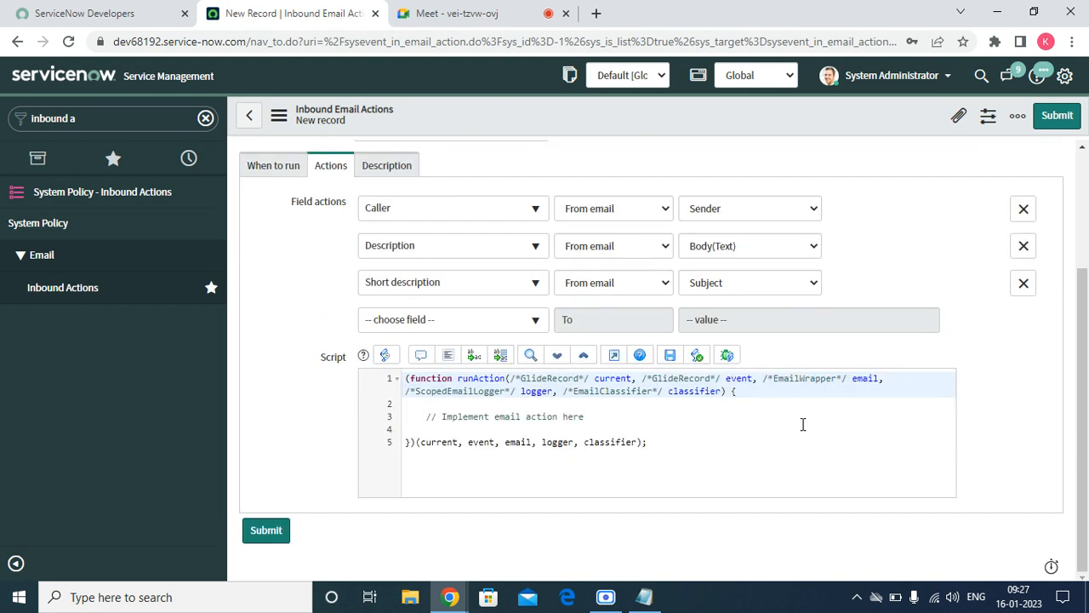
pyautogui.click(403, 165)
pyautogui.click(392, 389)
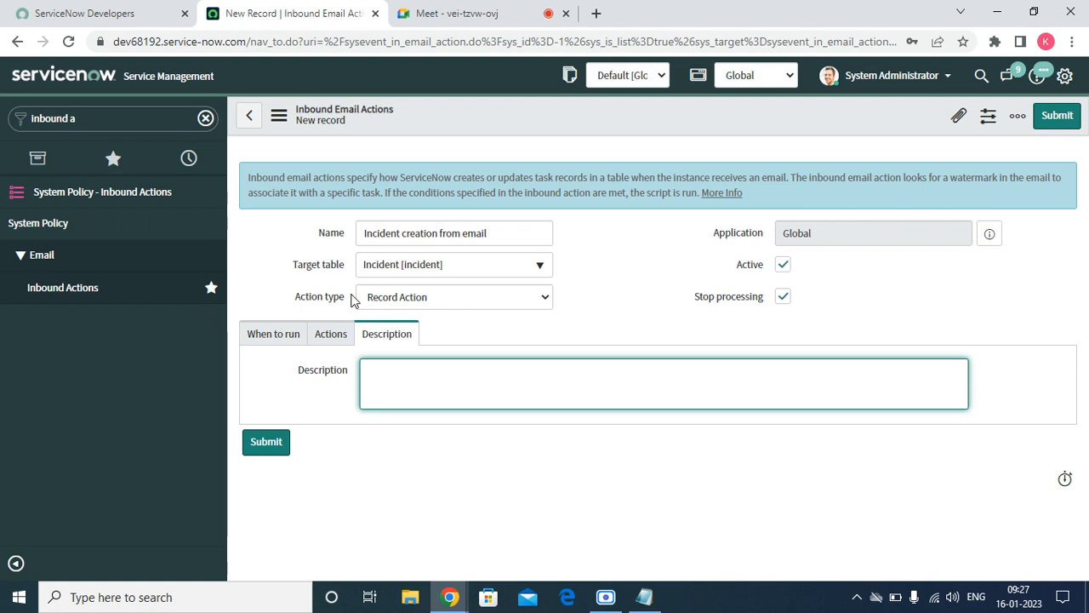
pyautogui.click(331, 338)
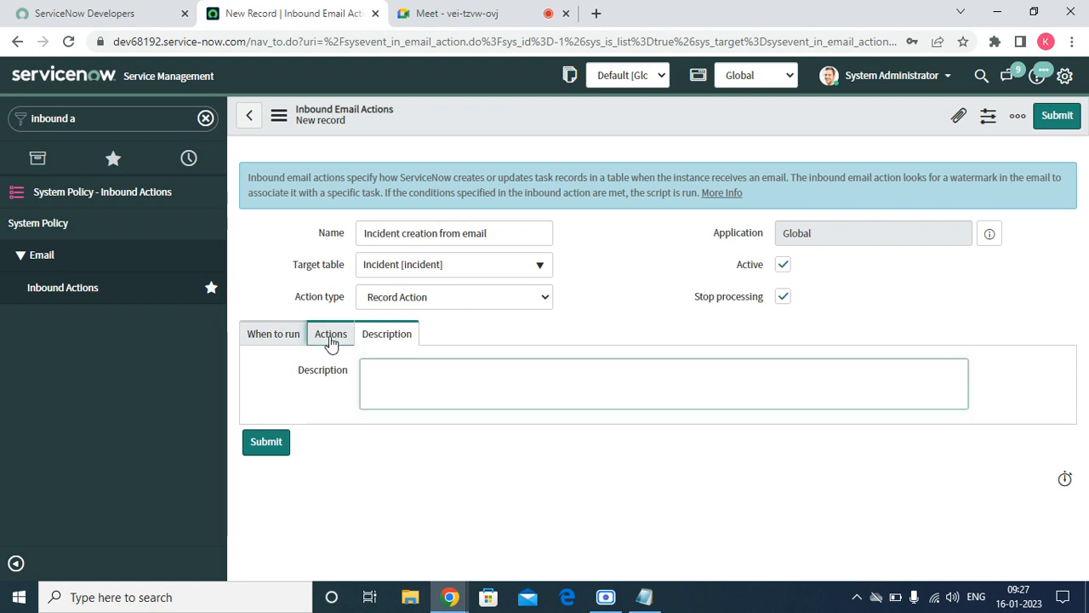
pyautogui.scroll(-1, 498, 433)
pyautogui.scroll(-2, 499, 433)
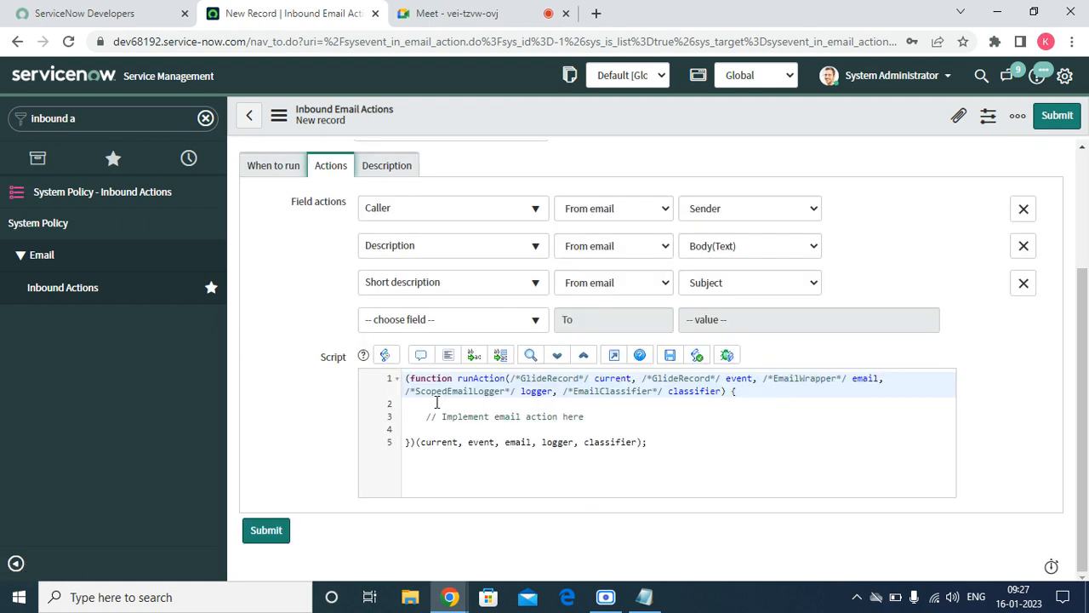
pyautogui.moveTo(308, 371); pyautogui.dragTo(344, 363)
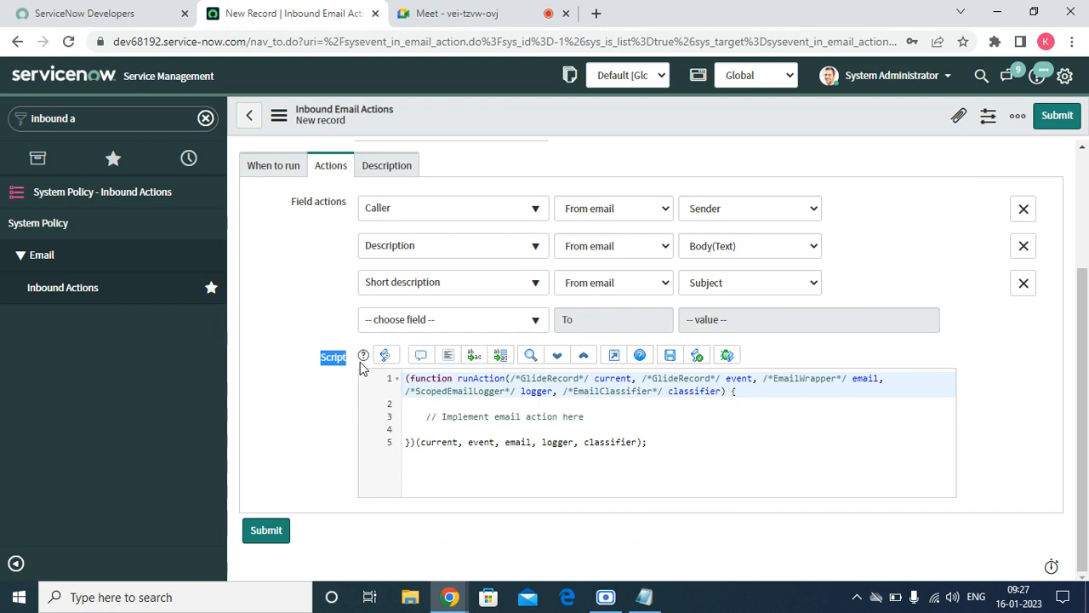
pyautogui.click(604, 415)
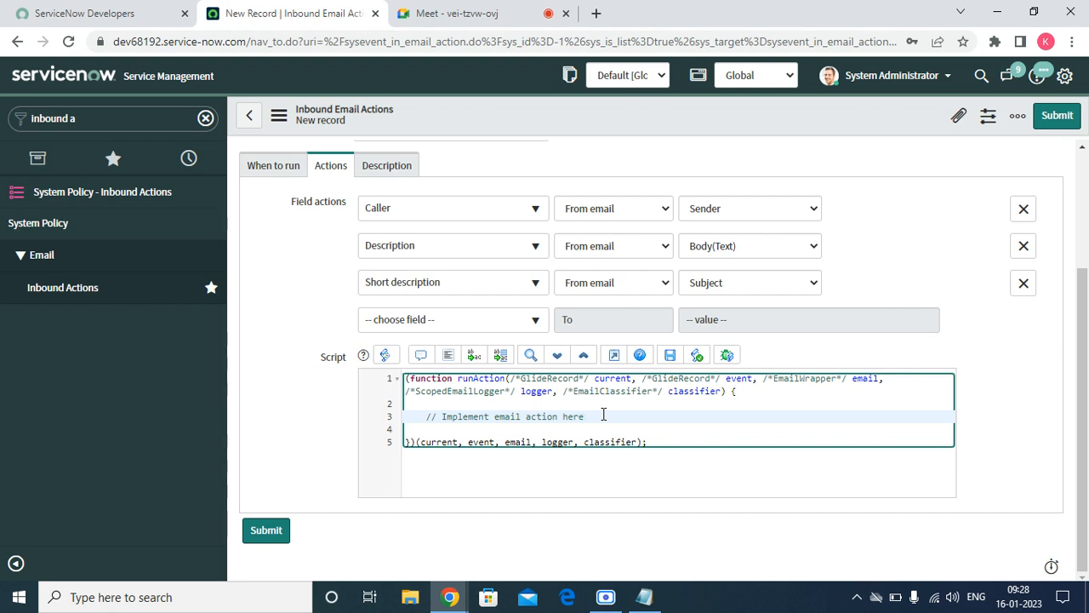
# Open a blank Notepad document and write the line "Category:software".
pyautogui.press('super+r')
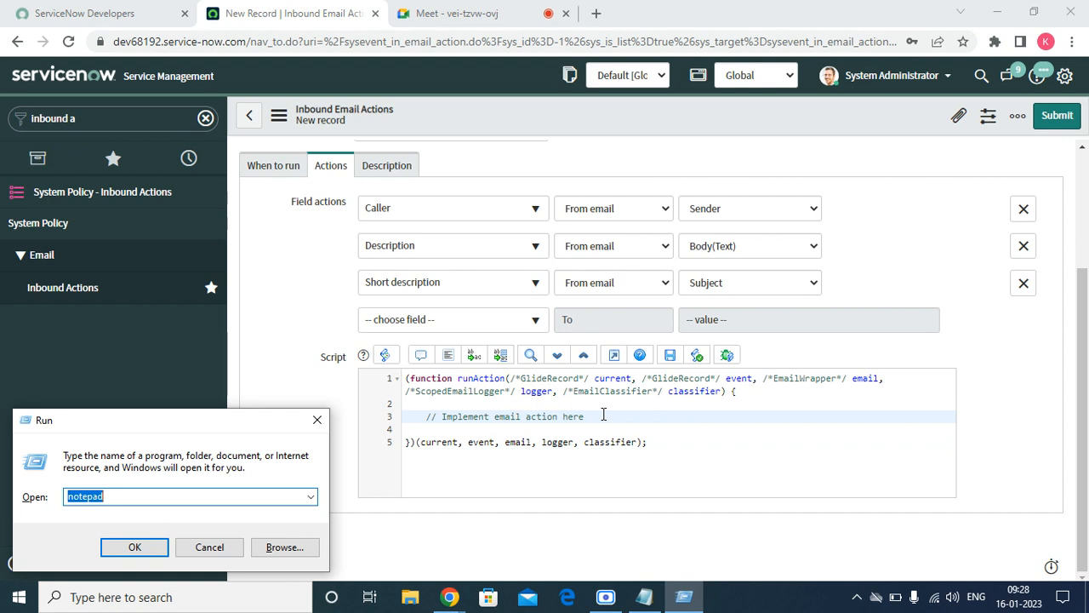
pyautogui.press('Return')
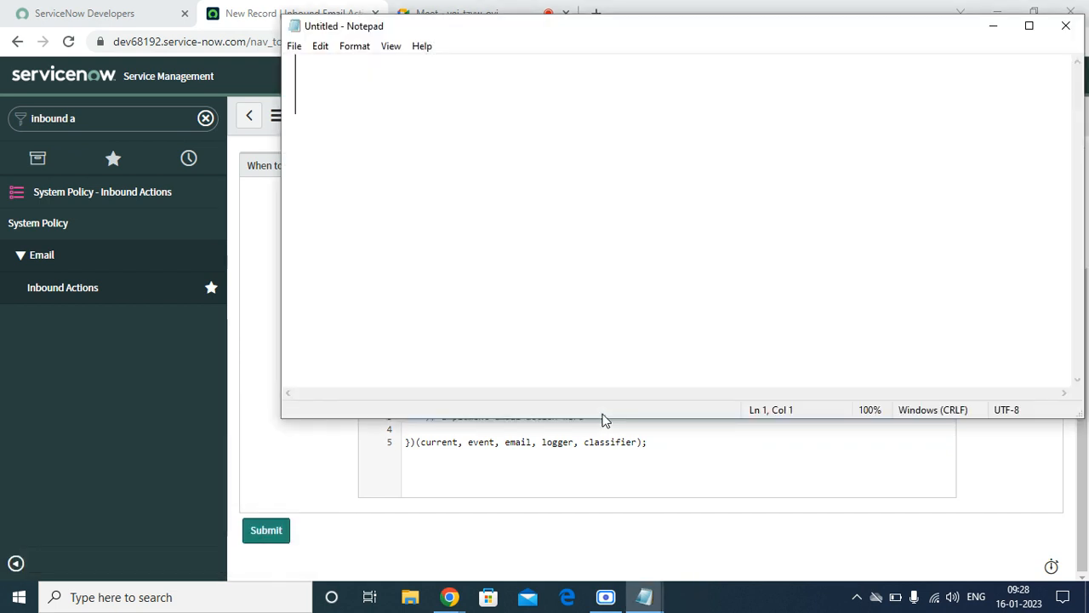
pyautogui.write('Cateo')
pyautogui.press('BackSpace')
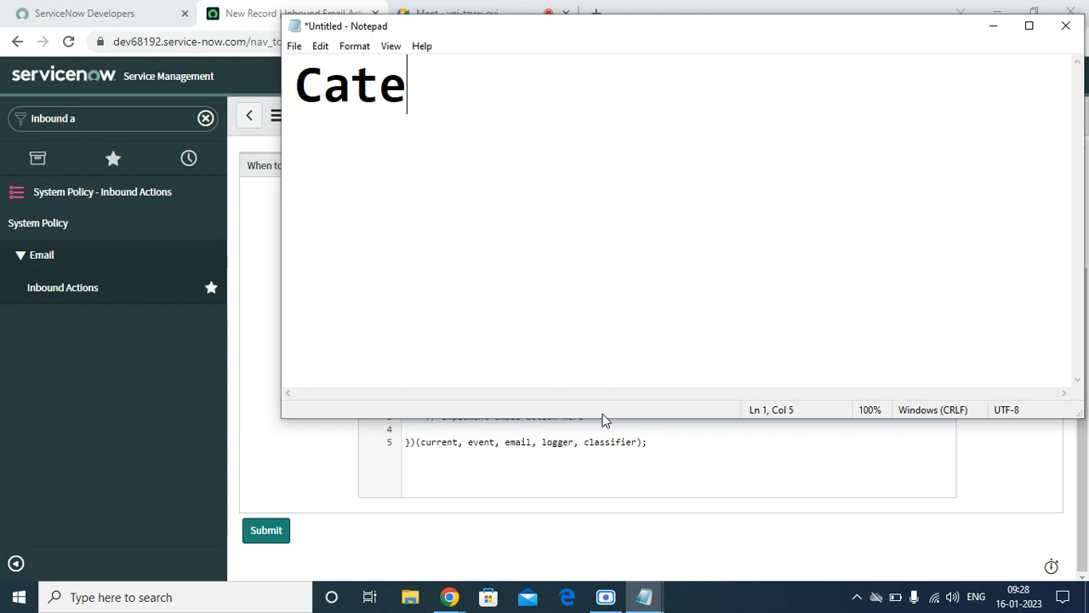
pyautogui.write('gory')
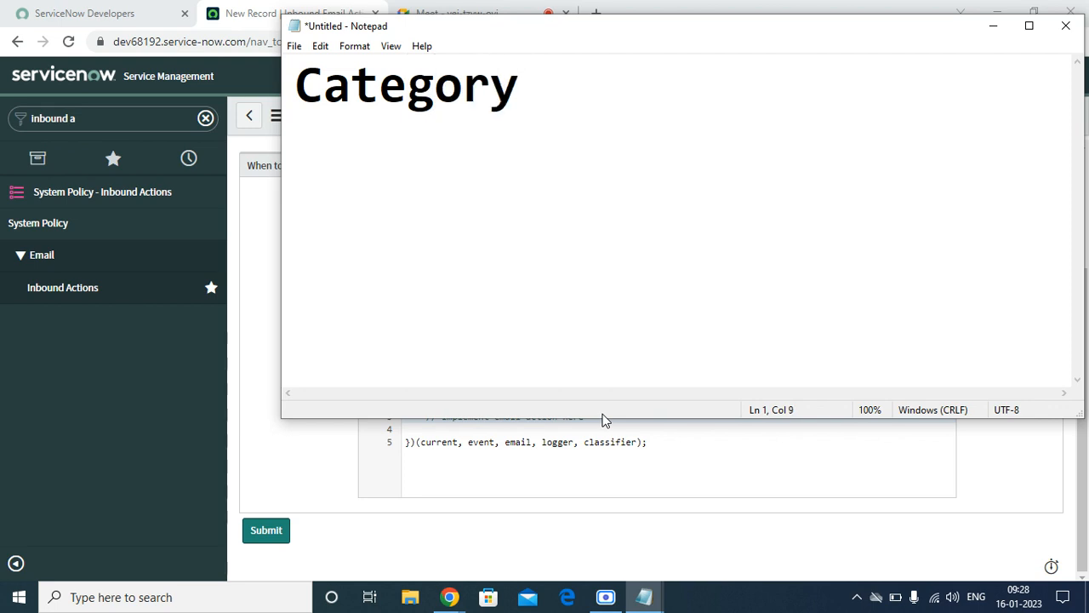
pyautogui.write(':')
pyautogui.press('BackSpace')
pyautogui.write('software')
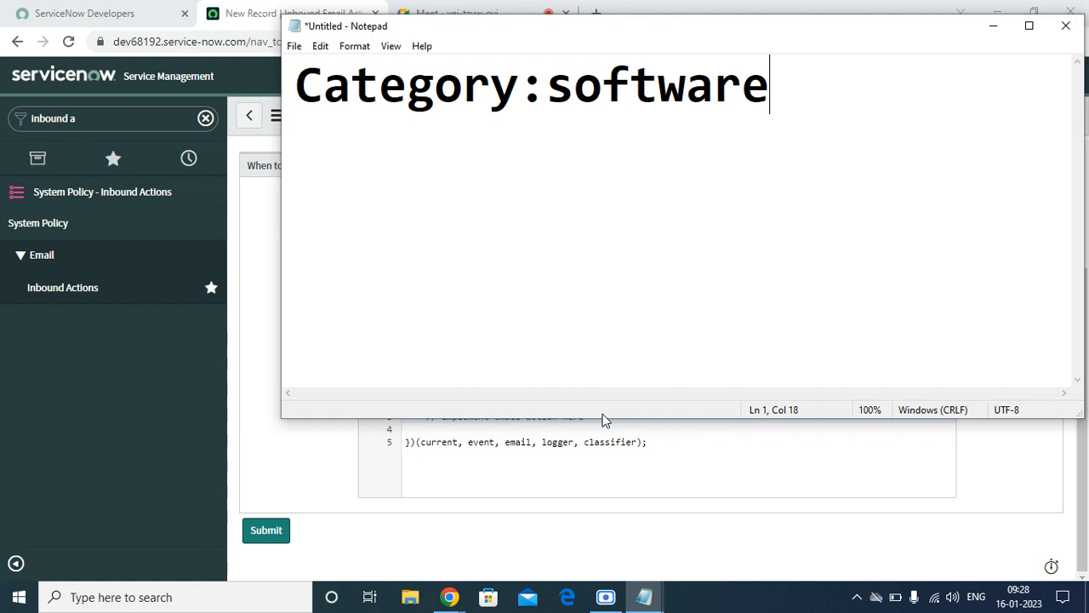
# Add the lines "Impact:1" and "Urgency:1" to the note and return to the inbound action form in ServiceNow.
pyautogui.press('Return')
pyautogui.write('Impactc')
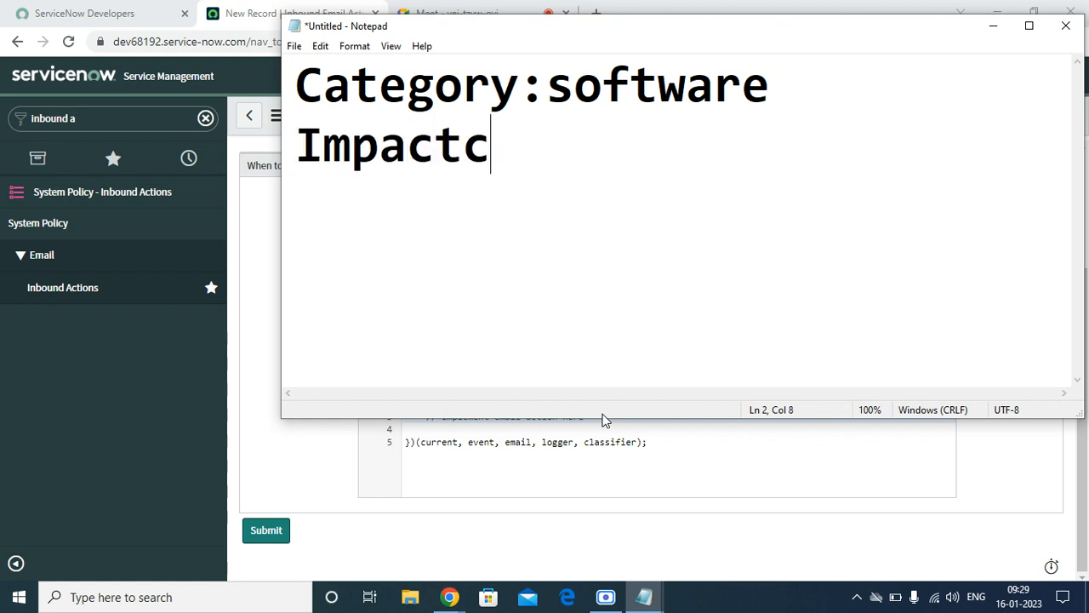
pyautogui.press('BackSpace')
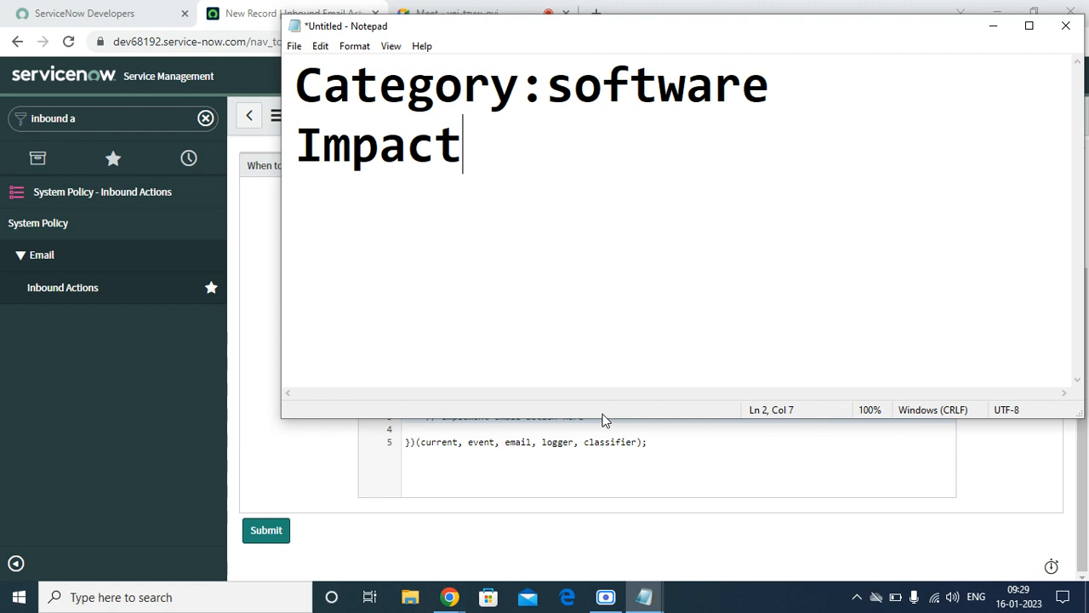
pyautogui.write(':1')
pyautogui.press('Return')
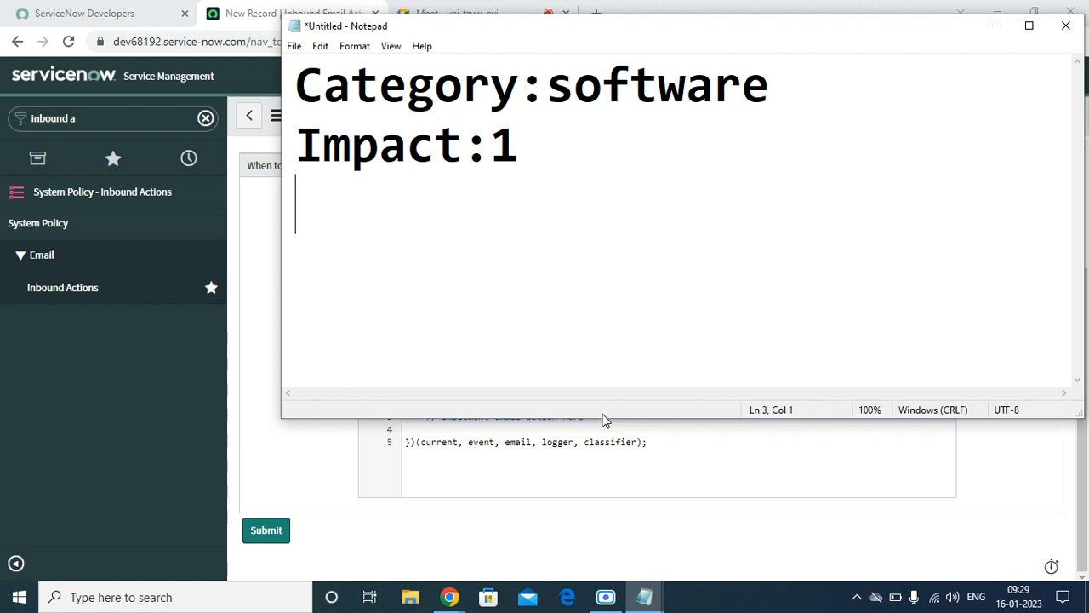
pyautogui.write('Urhe')
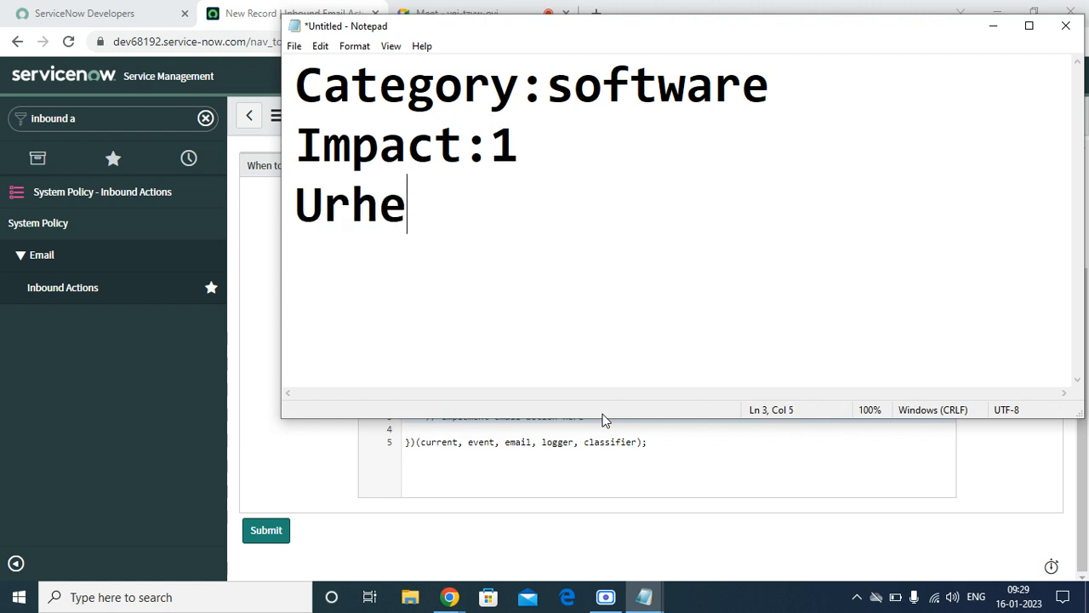
pyautogui.press('BackSpace')
pyautogui.press('BackSpace')
pyautogui.write('gency')
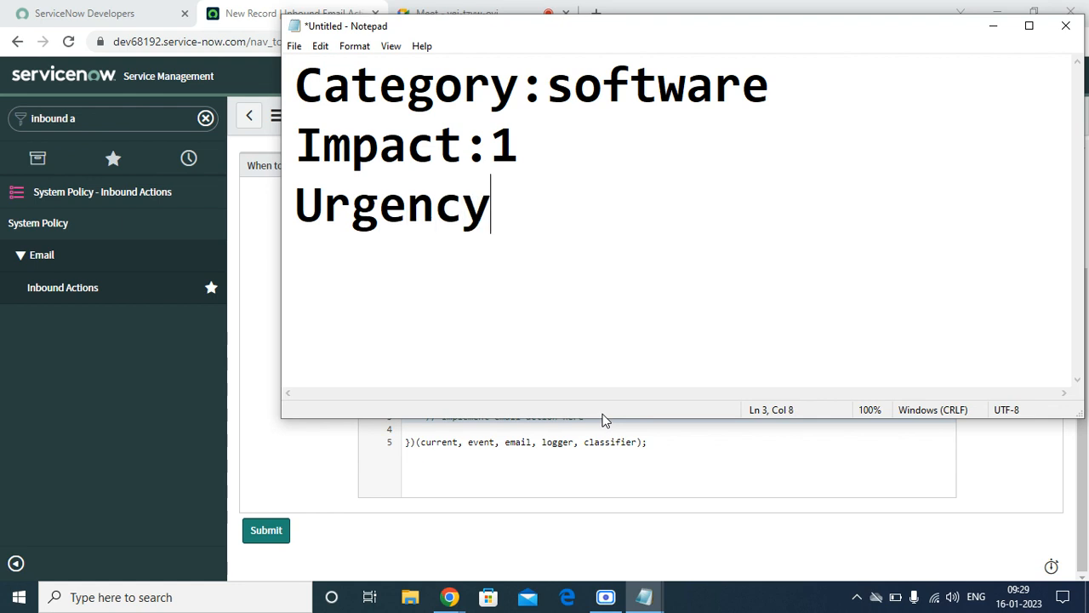
pyautogui.write(':1')
pyautogui.press('Return')
pyautogui.click(994, 25)
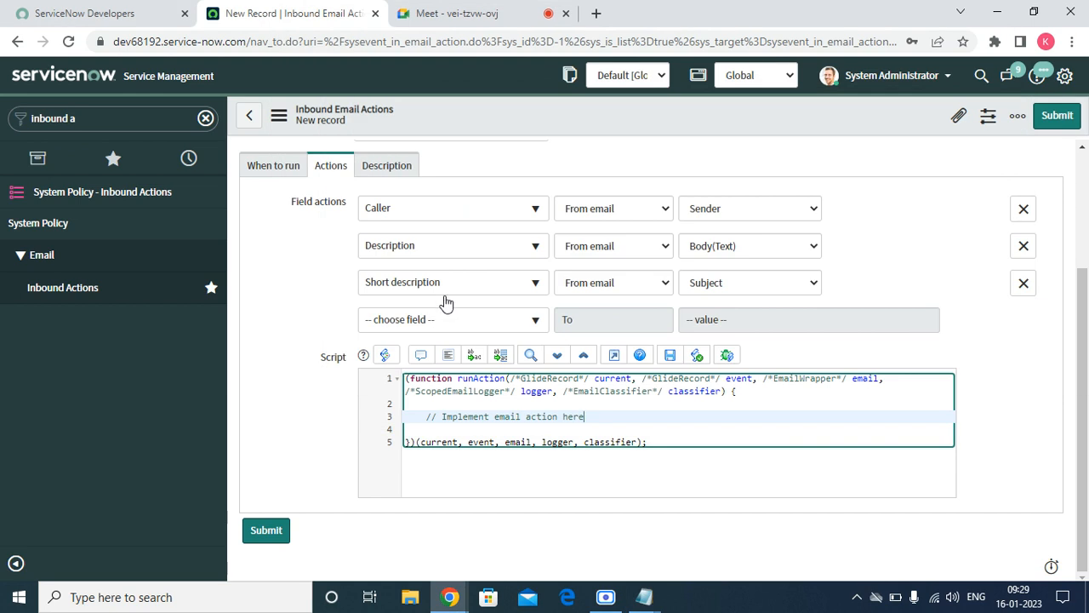
# Add a field action that sets Channel to Email, using the To operator.
pyautogui.click(452, 331)
pyautogui.write('cam')
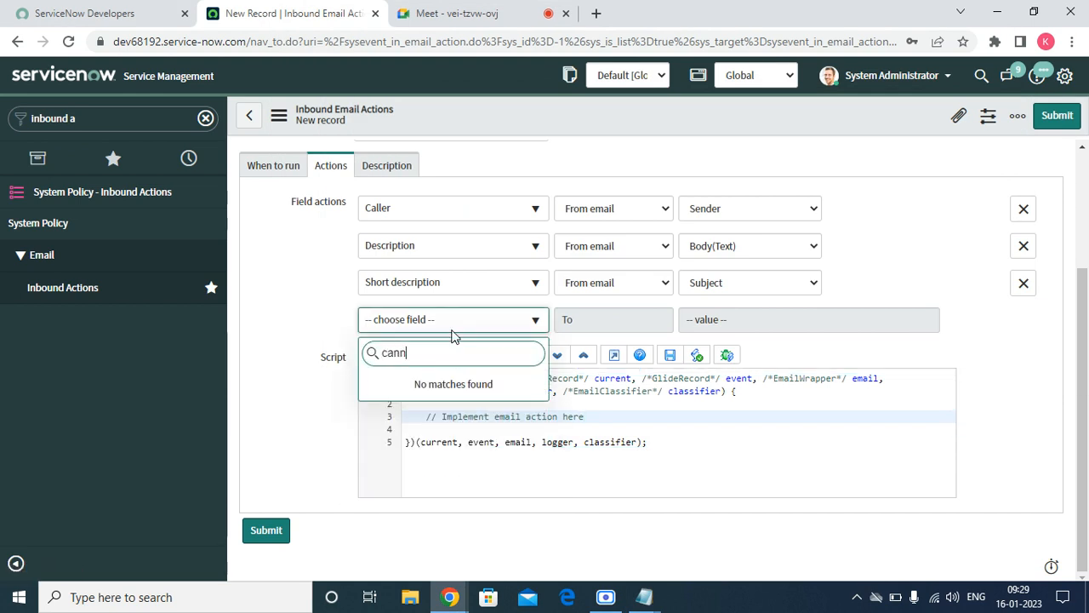
pyautogui.press('BackSpace')
pyautogui.press('BackSpace')
pyautogui.write('ha')
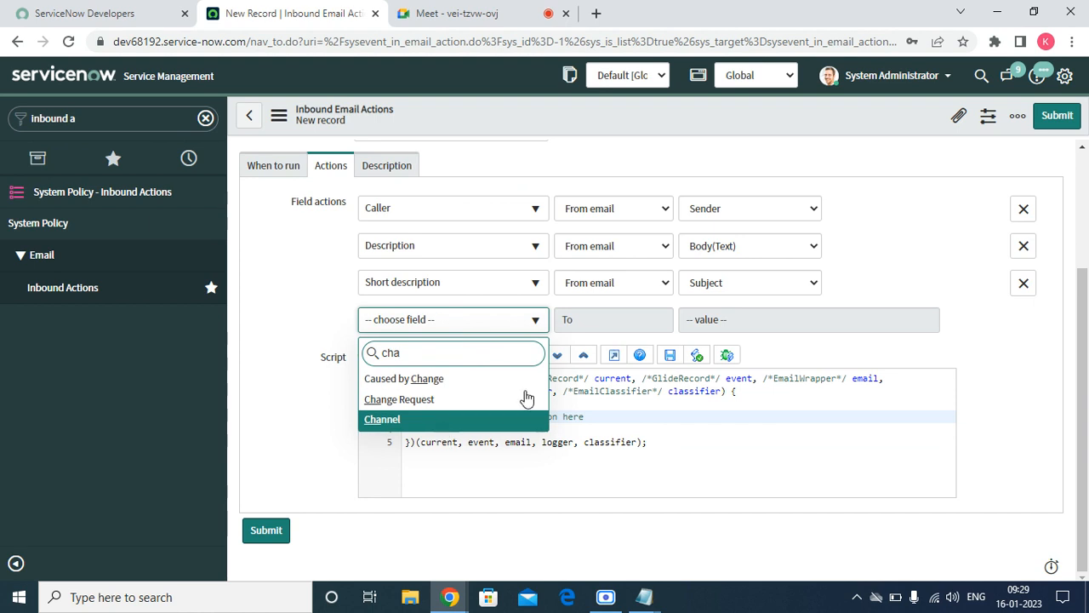
pyautogui.press('Return')
pyautogui.click(698, 321)
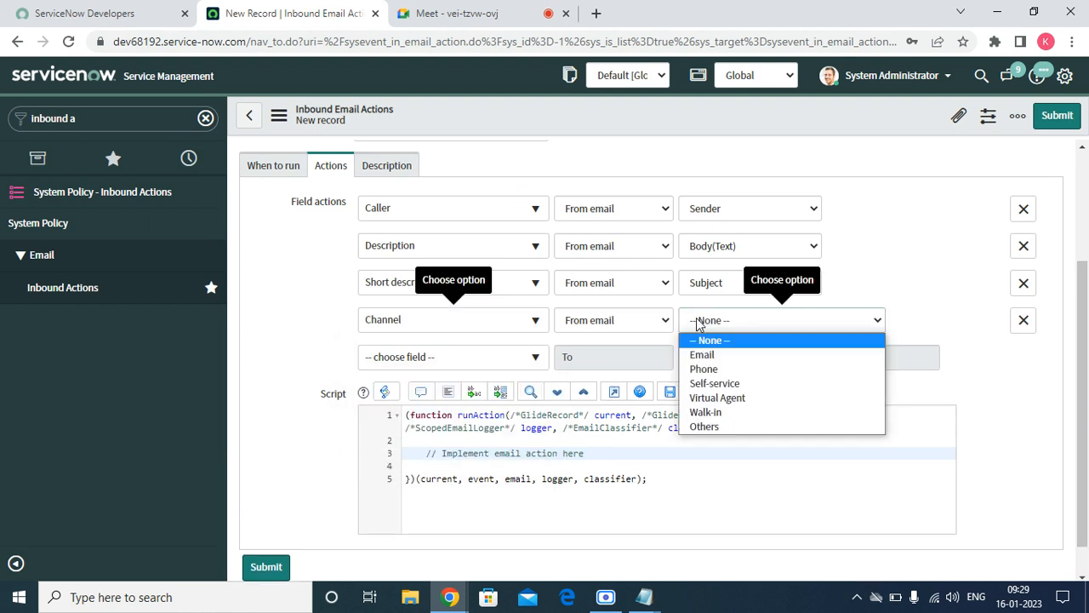
pyautogui.click(626, 323)
pyautogui.click(608, 354)
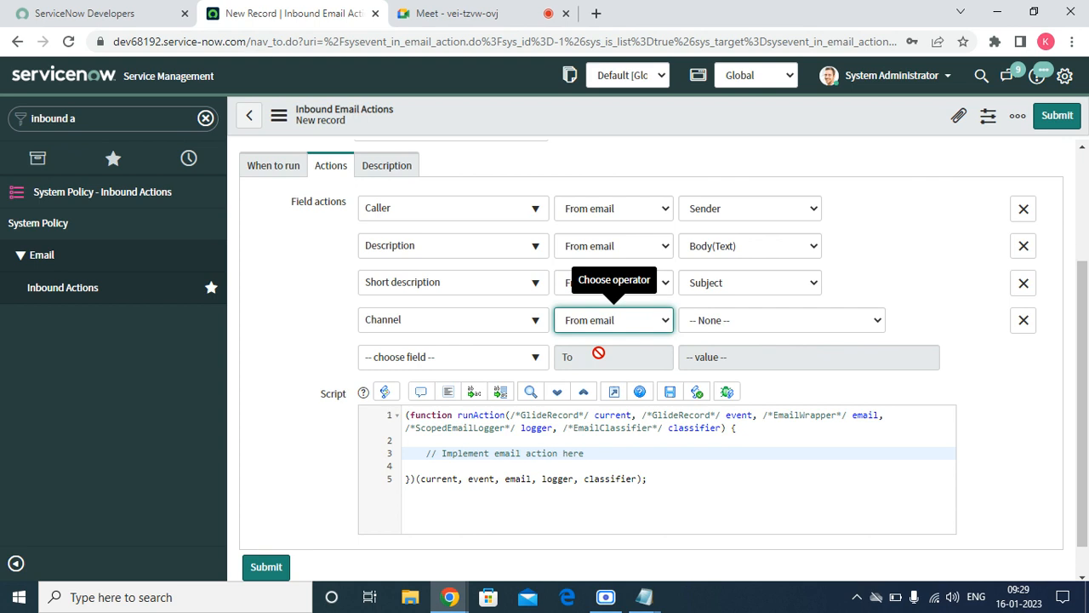
pyautogui.click(727, 319)
pyautogui.click(719, 355)
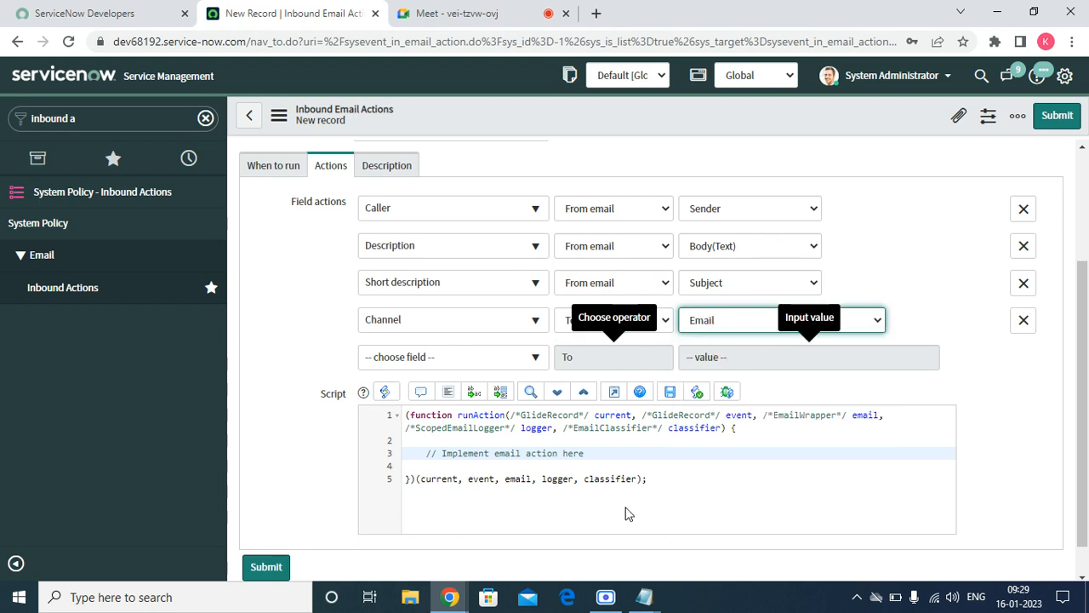
# Switch to the Notepad note with the category line and start a fourth line with "C" below the urgency line.
pyautogui.moveTo(644, 596)
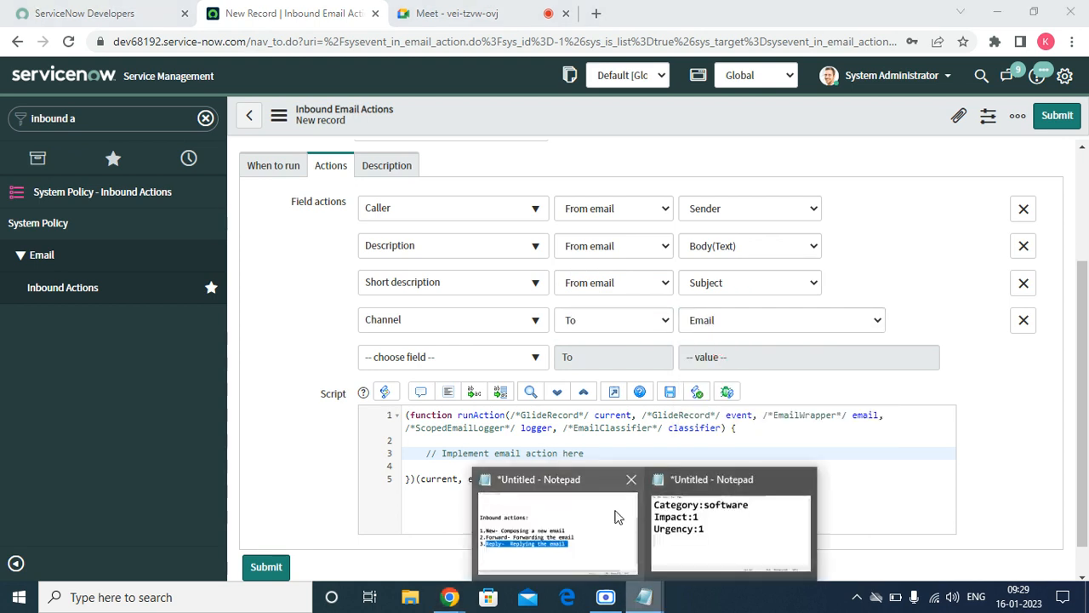
pyautogui.click(733, 516)
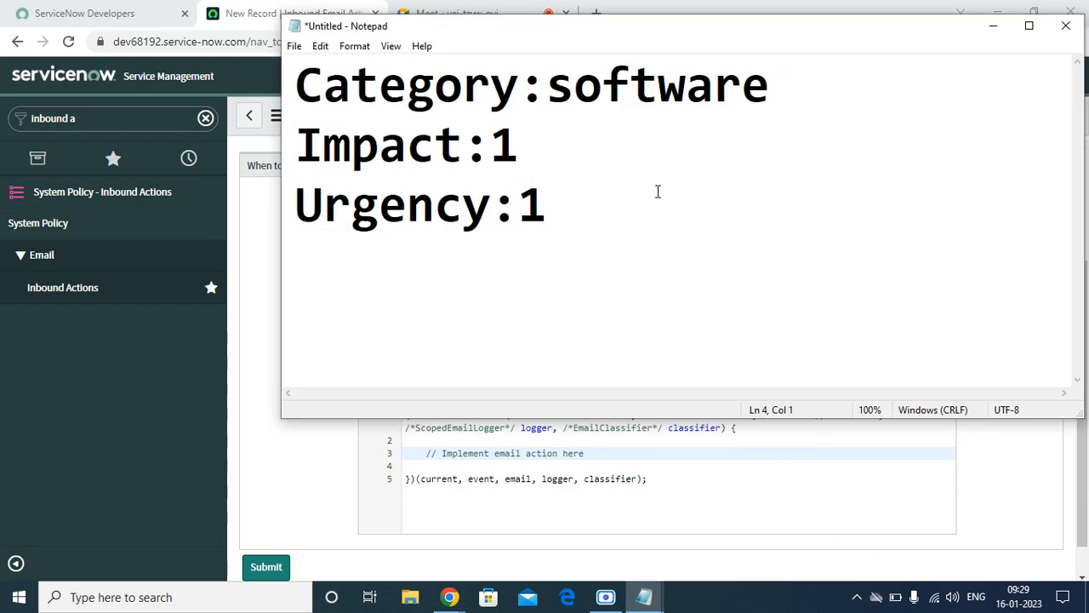
pyautogui.click(623, 201)
pyautogui.press('Return')
pyautogui.write('Confi')
pyautogui.press('BackSpace')
pyautogui.press('BackSpace')
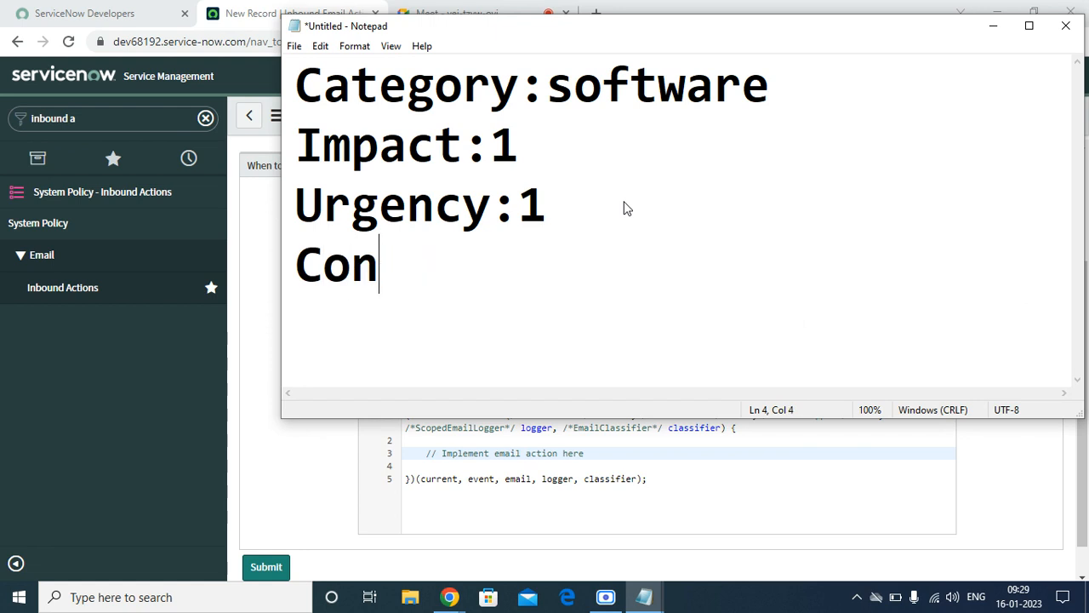
pyautogui.press('BackSpace')
pyautogui.press('BackSpace')
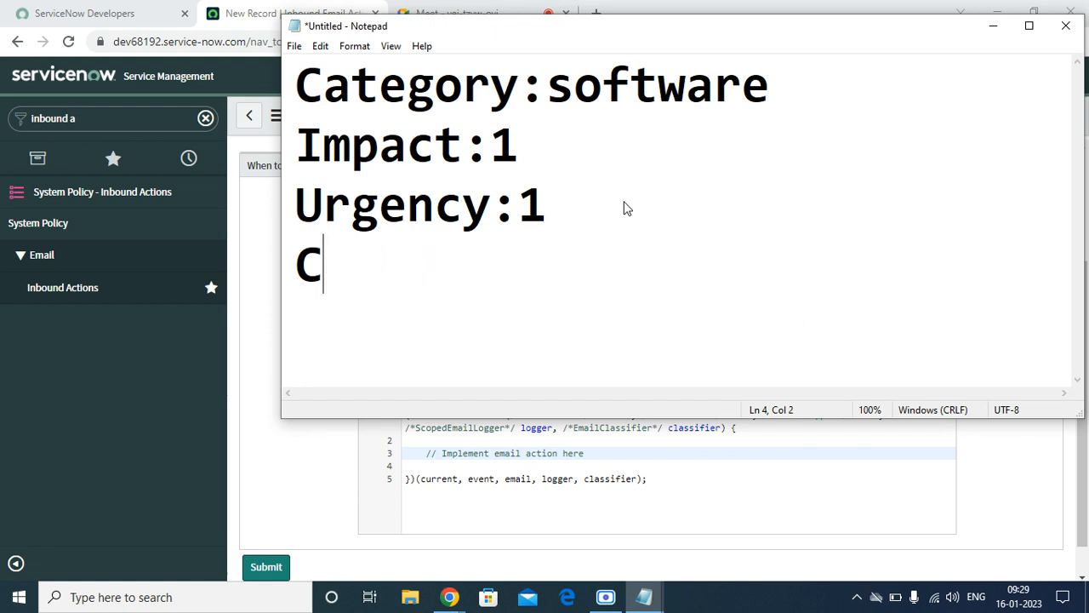
# Look up the open incidents module, load its list in a new browser tab and open the most recent incident.
pyautogui.click(205, 8)
pyautogui.click(135, 114)
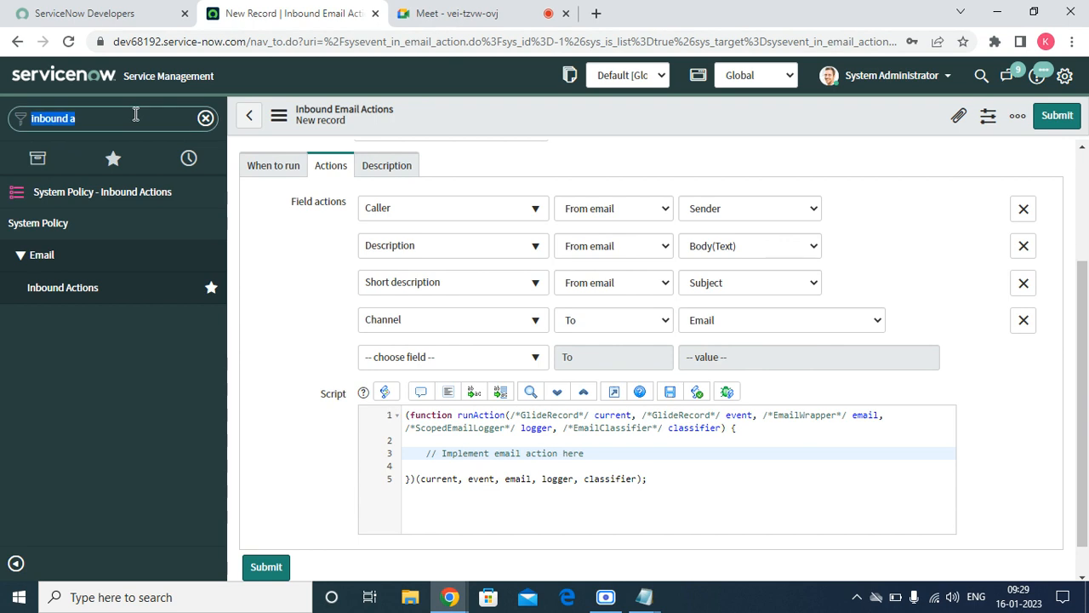
pyautogui.write('inciden')
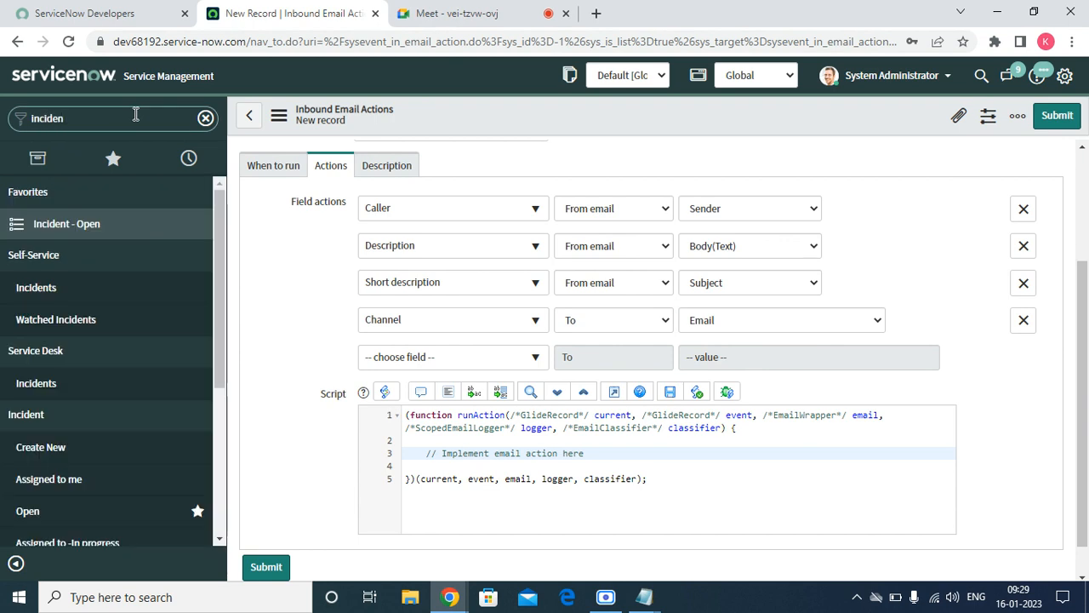
pyautogui.rightClick(62, 505)
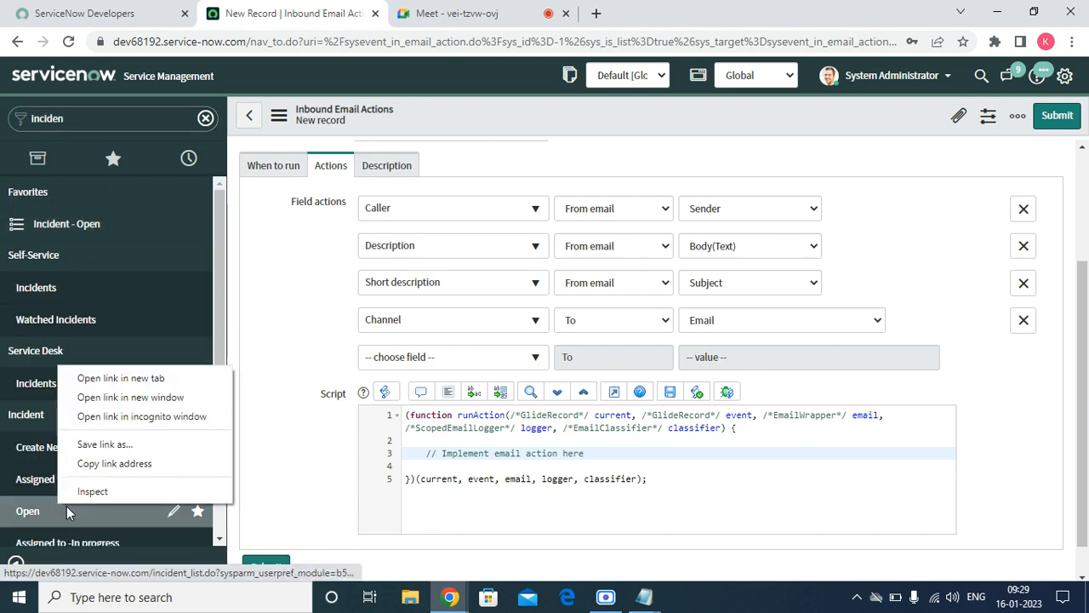
pyautogui.click(157, 376)
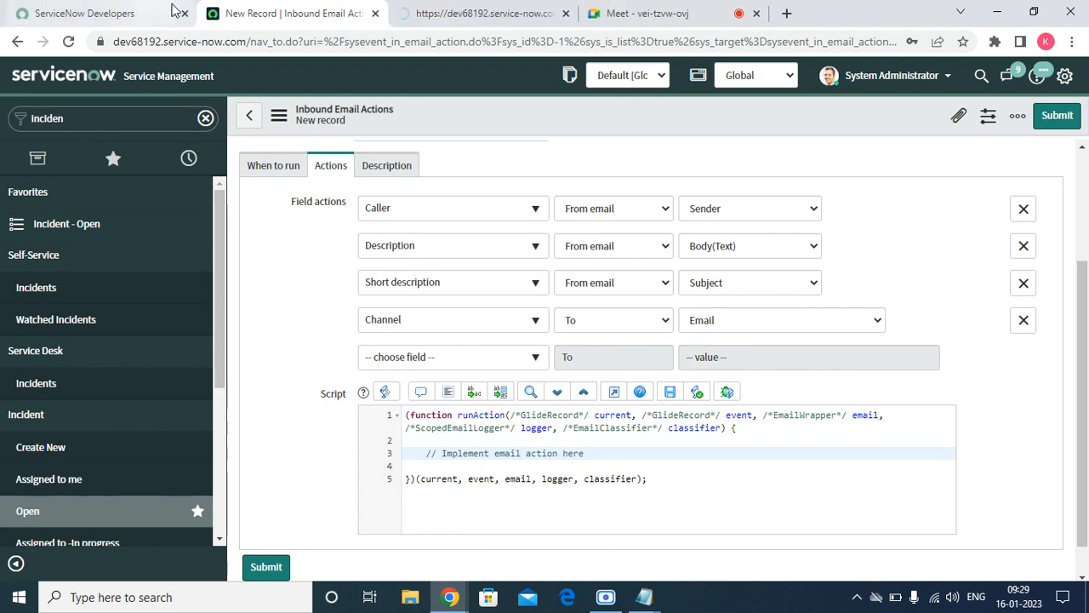
pyautogui.click(450, 12)
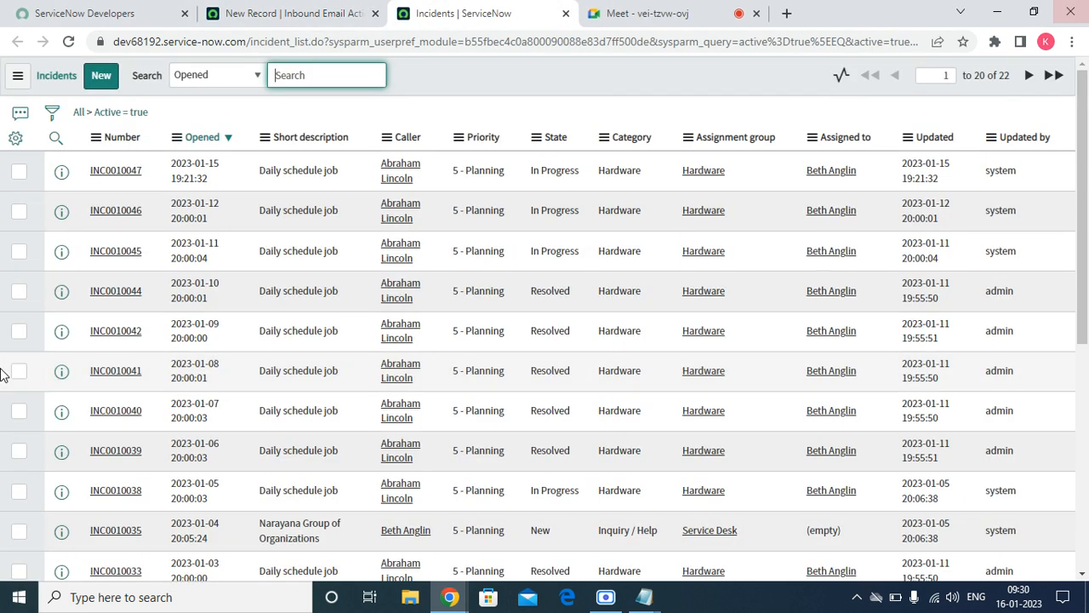
pyautogui.click(116, 171)
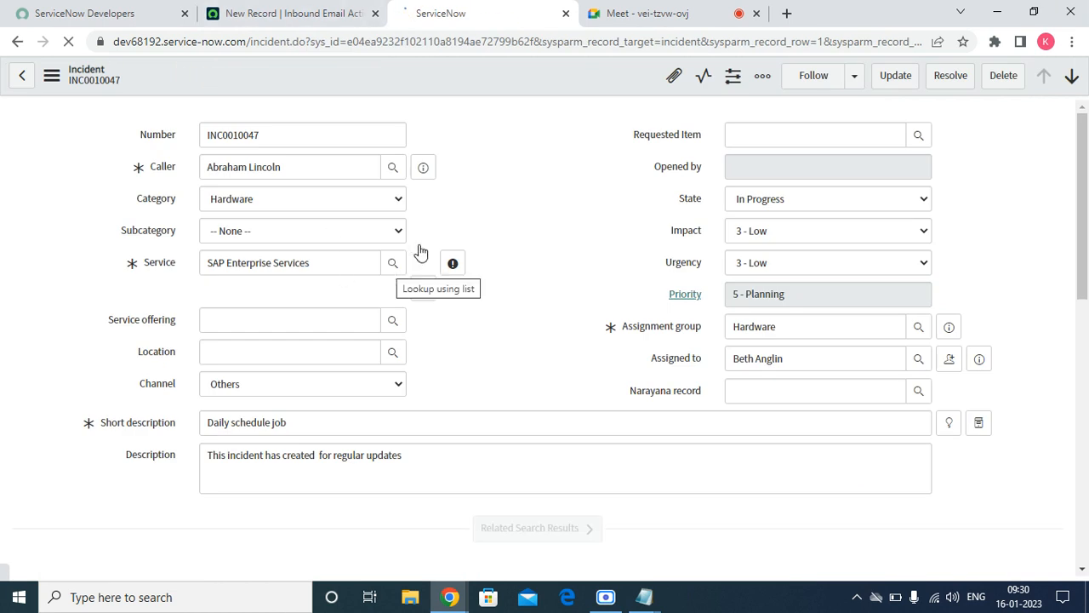
# Set the incident's Service to Client Services and copy that service name.
pyautogui.tripleClick(330, 263)
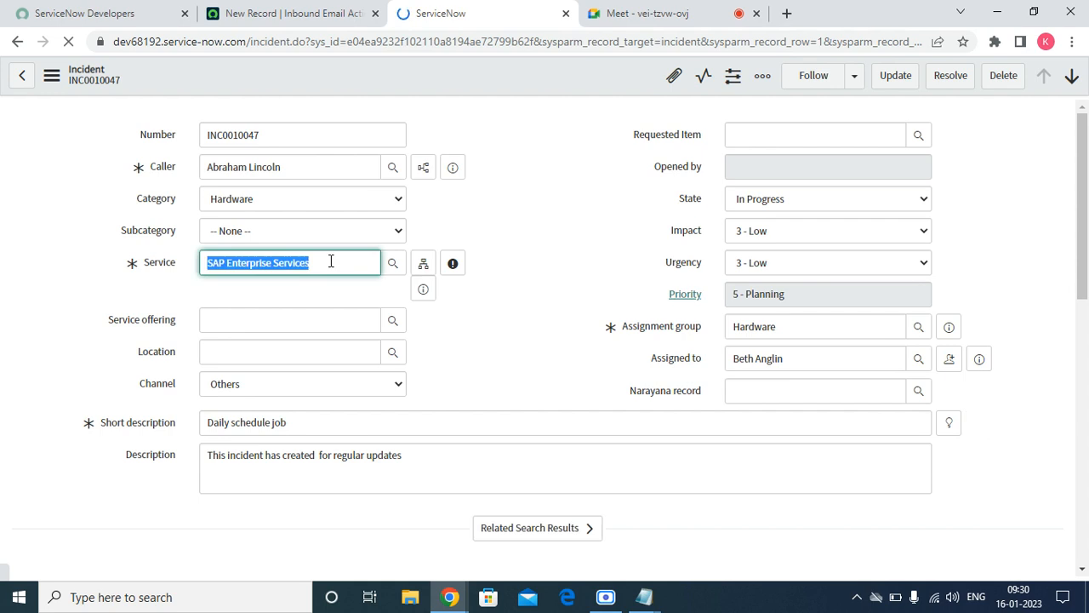
pyautogui.write('c')
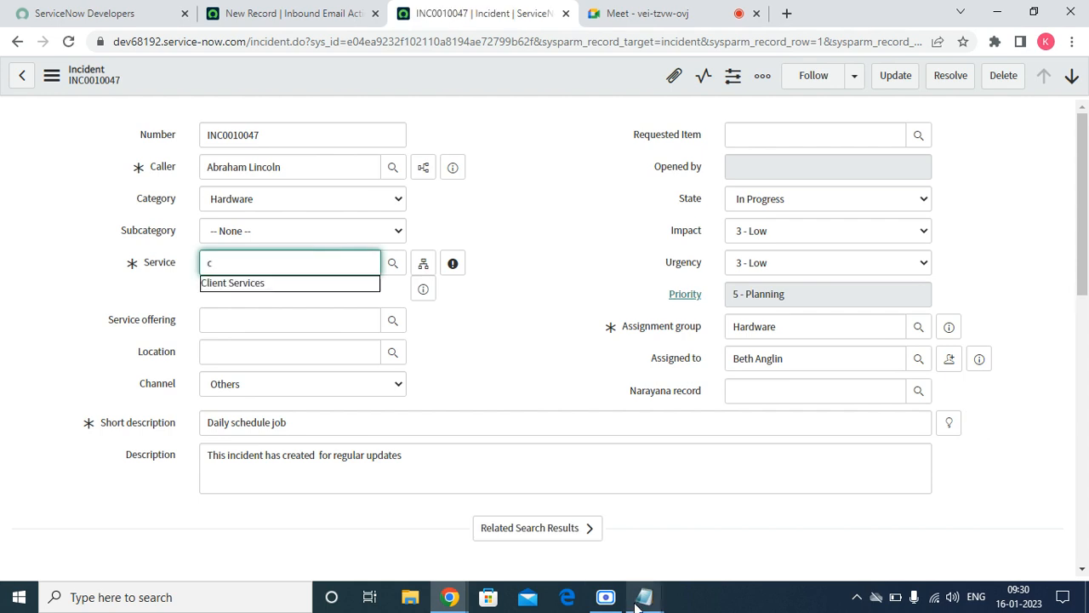
pyautogui.click(253, 285)
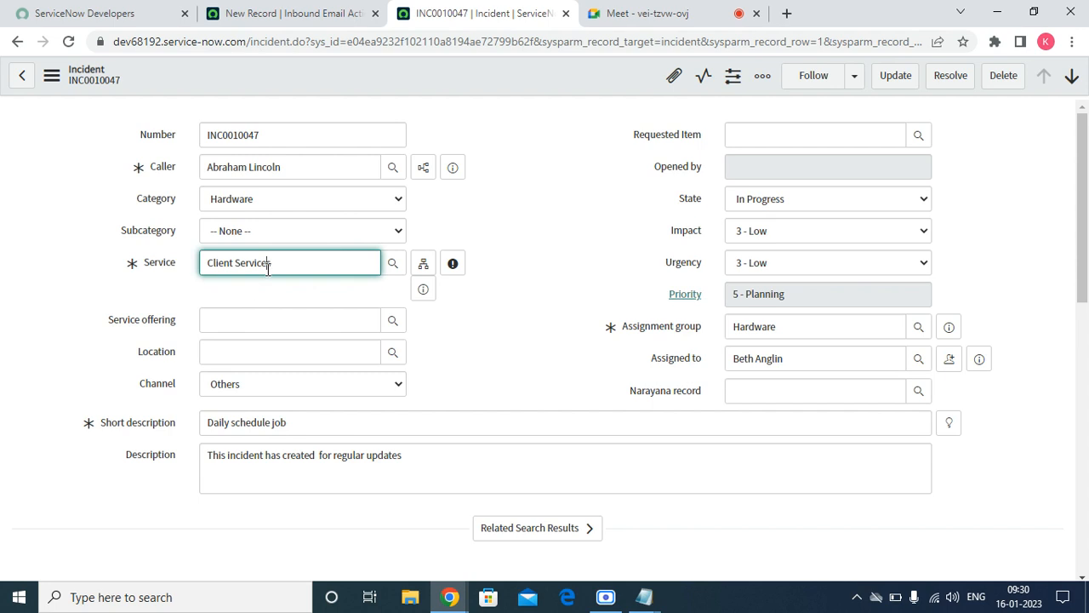
pyautogui.tripleClick(267, 266)
pyautogui.rightClick(267, 270)
pyautogui.click(304, 323)
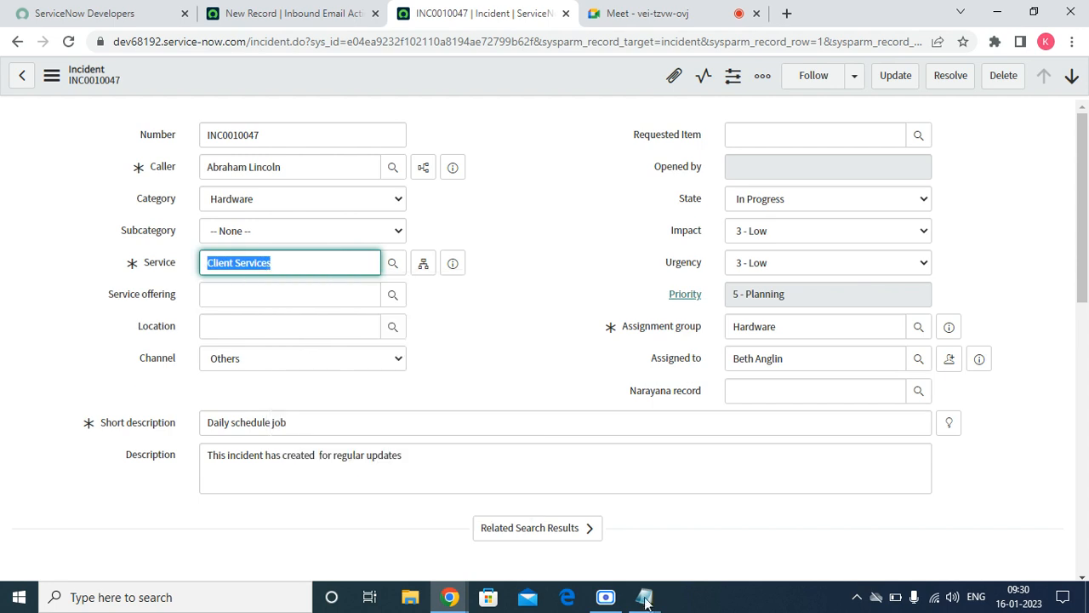
# Replace the "C" on the note's fourth line with "Service:Client Services" and return to the inbound email action form.
pyautogui.moveTo(645, 600)
pyautogui.click(688, 525)
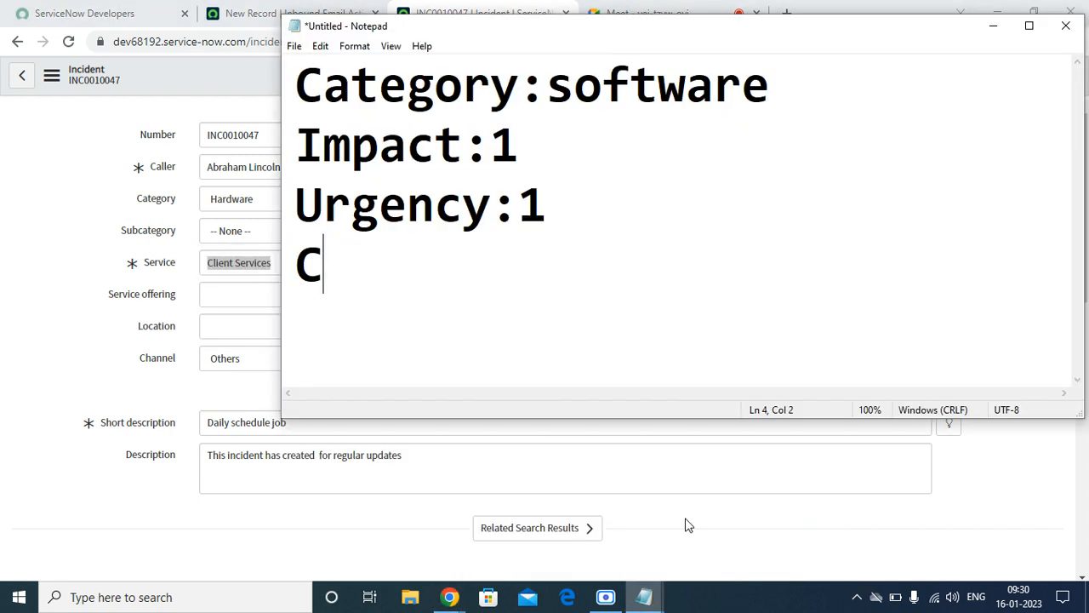
pyautogui.press('BackSpace')
pyautogui.write('Seri')
pyautogui.press('BackSpace')
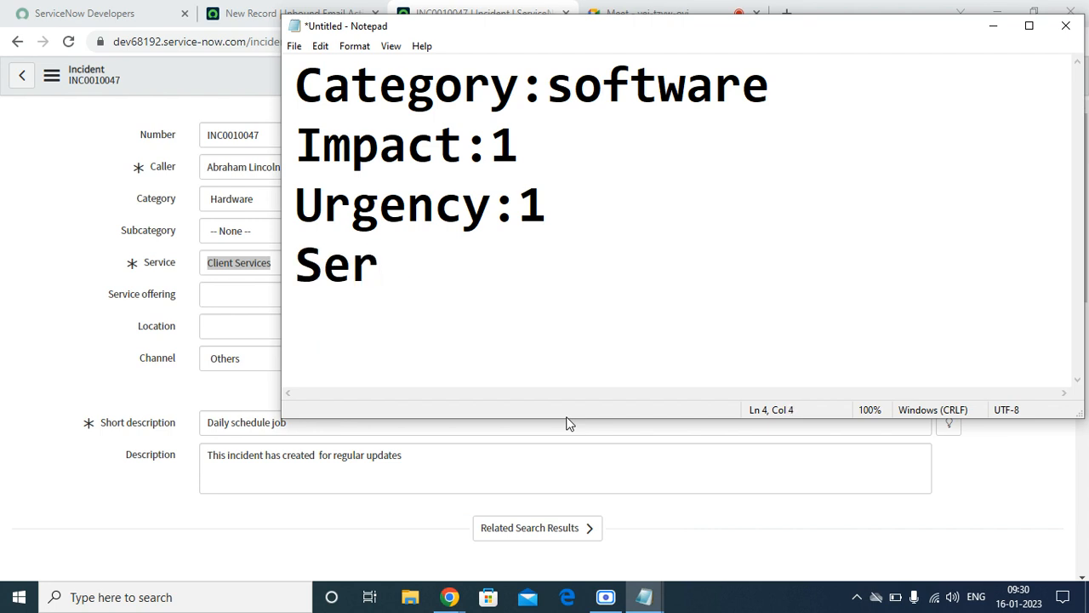
pyautogui.write('vice:')
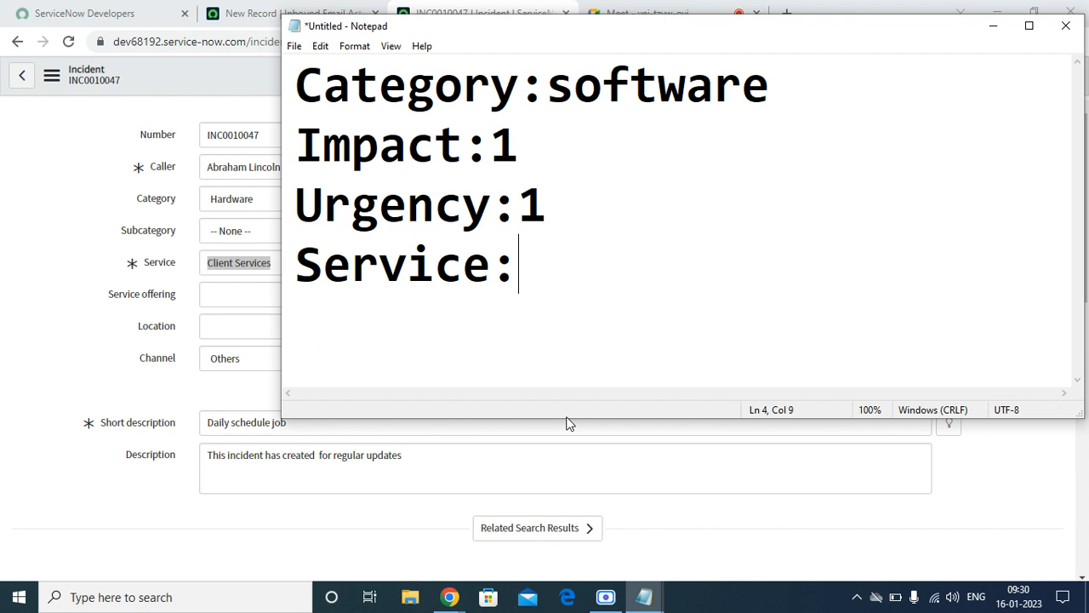
pyautogui.hotkey('ctrl', 'v')
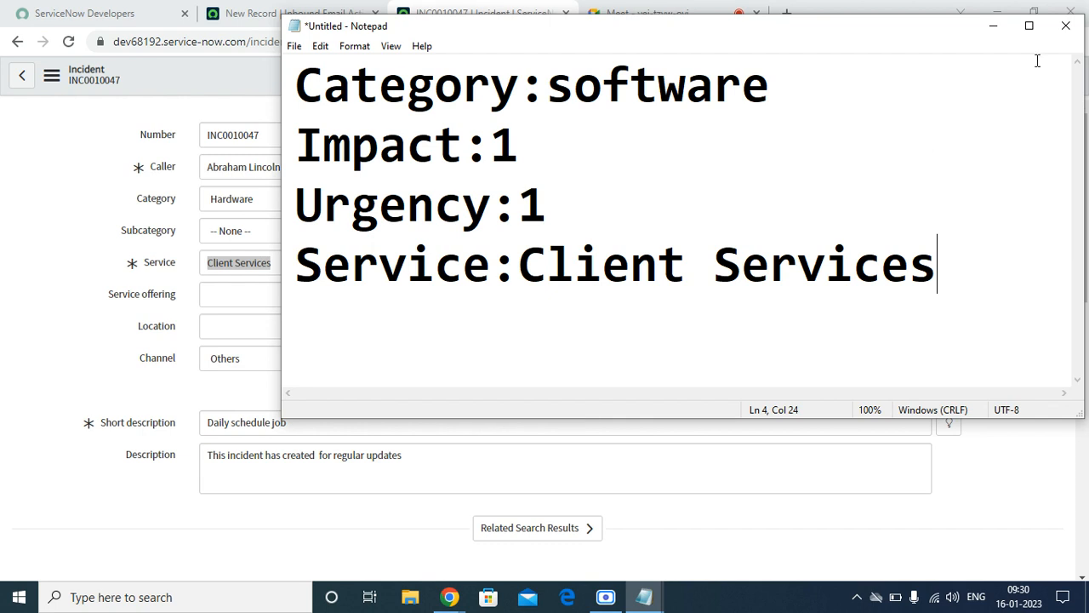
pyautogui.click(994, 27)
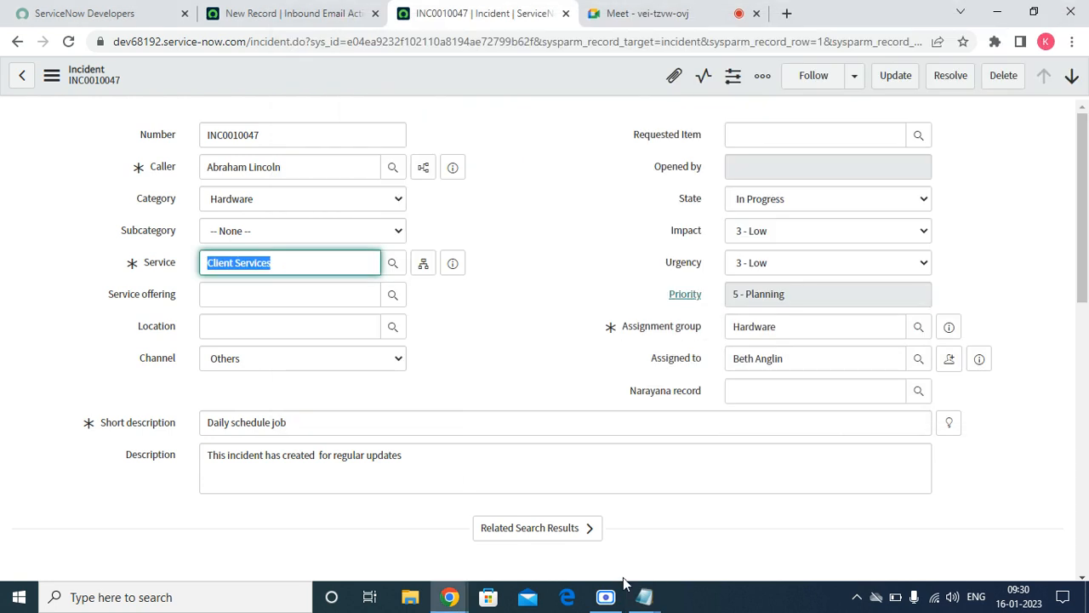
pyautogui.click(294, 14)
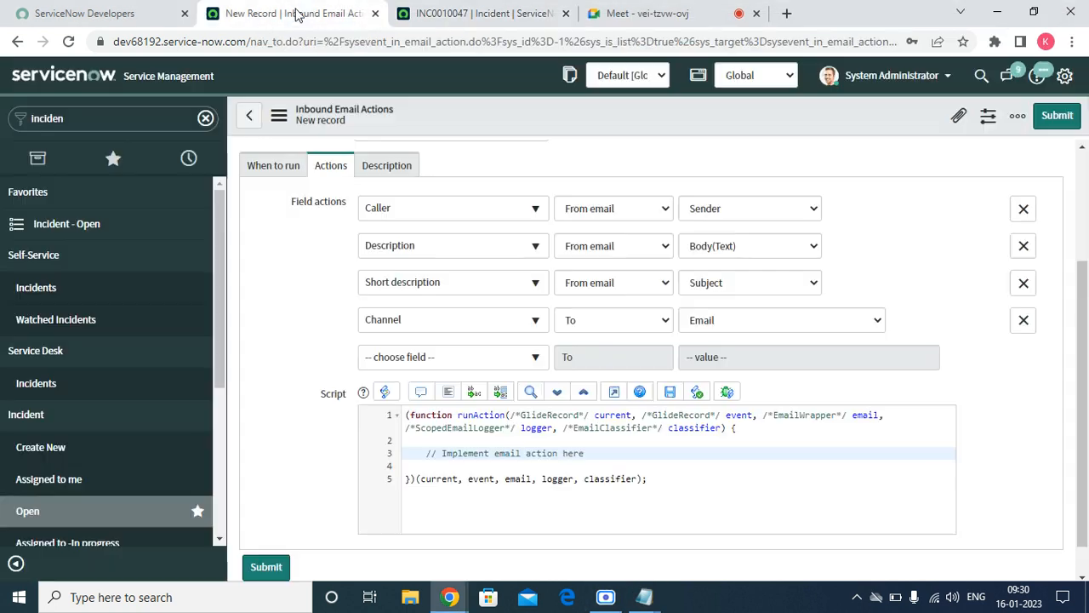
# Add blank lines below the implementation comment in the script and write email.body_category there.
pyautogui.click(676, 440)
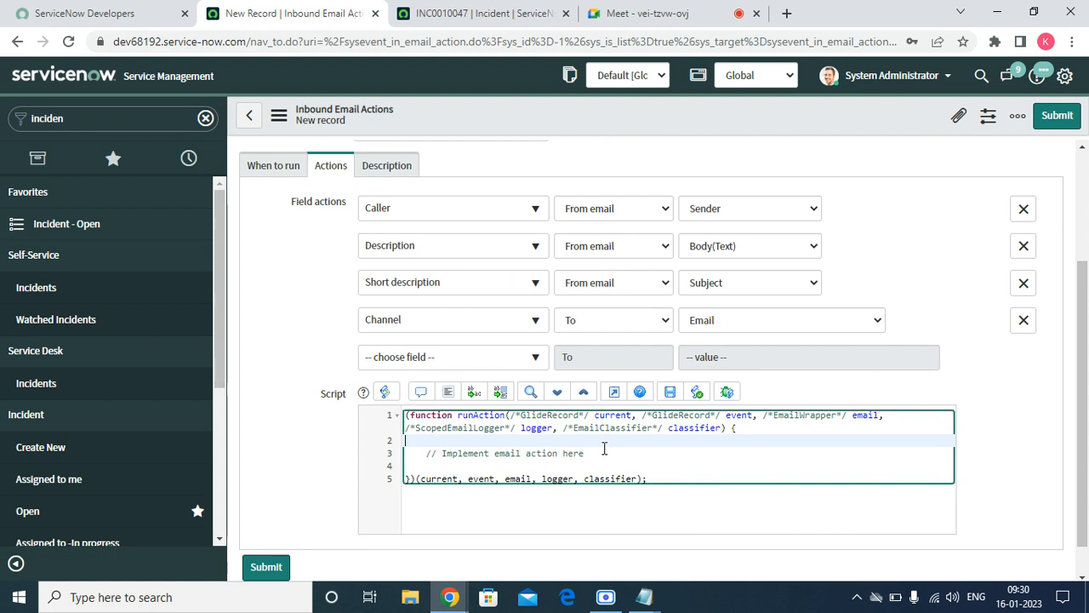
pyautogui.click(604, 451)
pyautogui.press('Return')
pyautogui.press('Return')
pyautogui.press('Return')
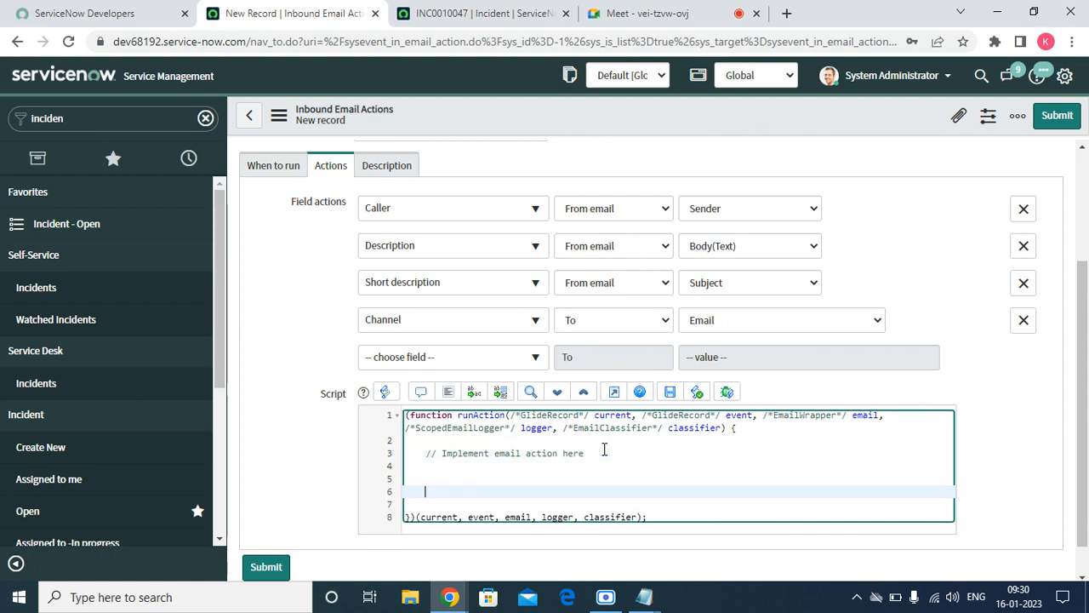
pyautogui.write('email.body_')
pyautogui.write('_category')
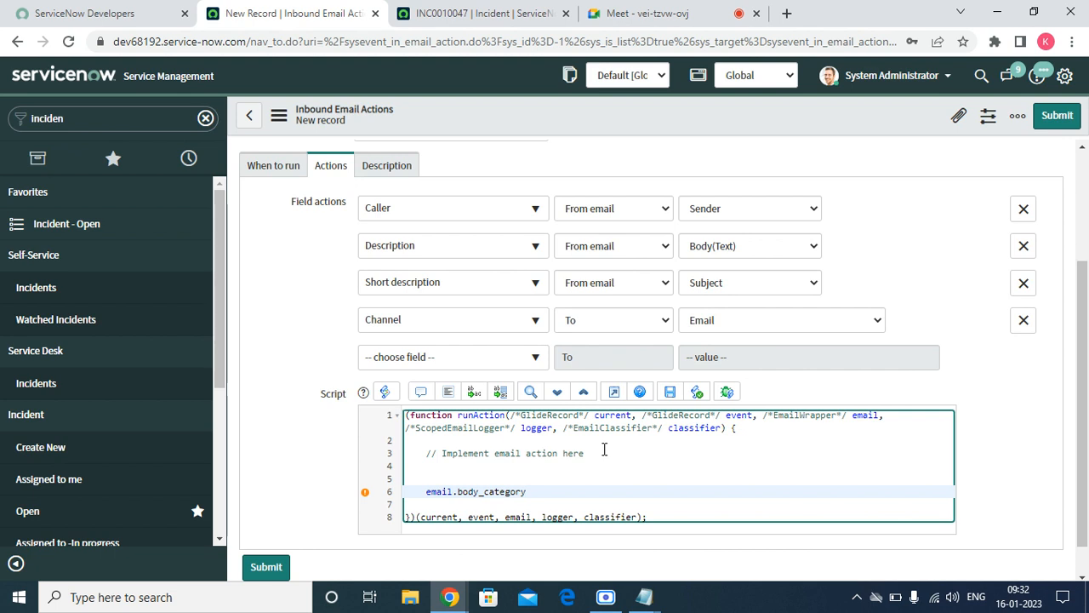
# Correct the script expression to email.body.category, followed by an equals sign.
pyautogui.press('BackSpace')
pyautogui.press('BackSpace')
pyautogui.press('BackSpace')
pyautogui.press('BackSpace')
pyautogui.press('BackSpace')
pyautogui.press('BackSpace')
pyautogui.press('BackSpace')
pyautogui.press('BackSpace')
pyautogui.press('BackSpace')
pyautogui.write('.')
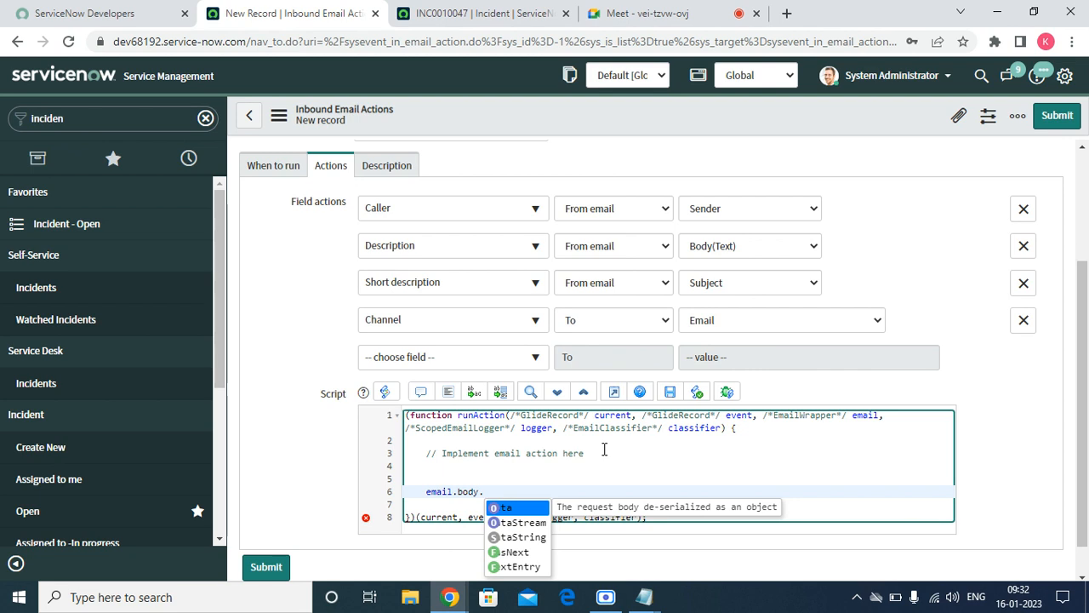
pyautogui.press('BackSpace')
pyautogui.write('.c')
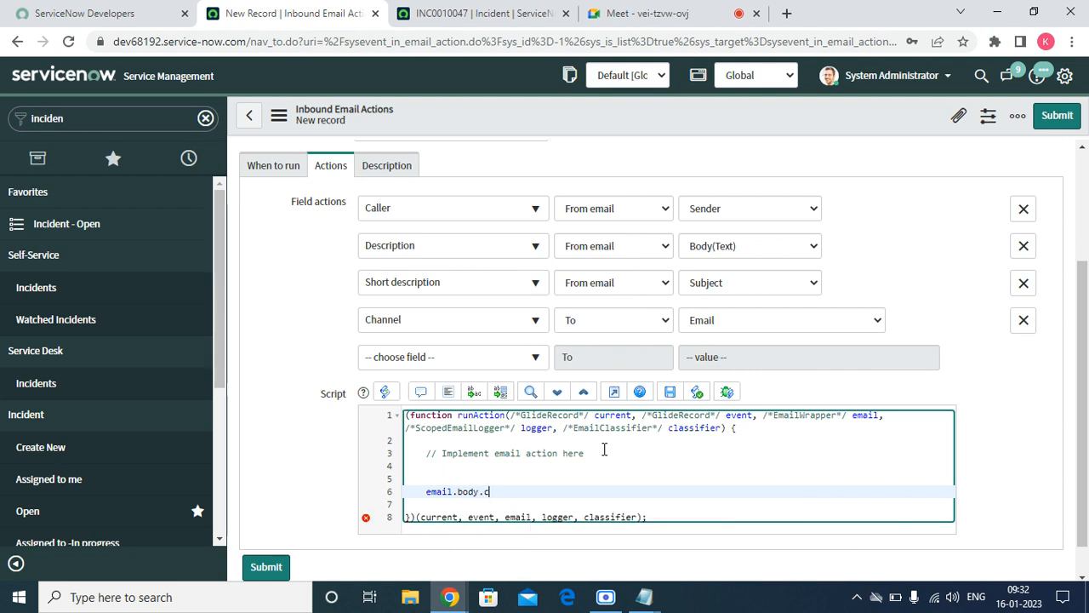
pyautogui.write('ategory =')
# Insert "current.category =" in lowercase in front of email.body.category on the script line.
pyautogui.press('Left')
pyautogui.press('Left')
pyautogui.press('Left')
pyautogui.press('Left')
pyautogui.press('Left')
pyautogui.press('Left')
pyautogui.press('Left')
pyautogui.press('Left')
pyautogui.press('Left')
pyautogui.press('Left')
pyautogui.press('Left')
pyautogui.press('Left')
pyautogui.press('Left')
pyautogui.press('Left')
pyautogui.press('Left')
pyautogui.press('Left')
pyautogui.press('Left')
pyautogui.press('Left')
pyautogui.press('Left')
pyautogui.write('u')
pyautogui.press('BackSpace')
pyautogui.write('Cu')
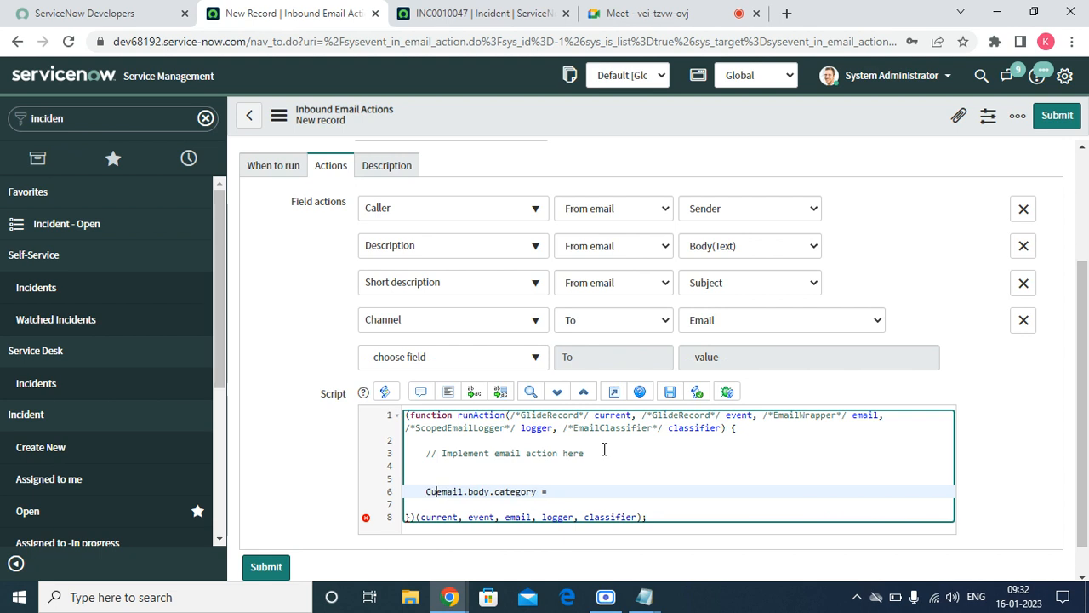
pyautogui.write('rrne')
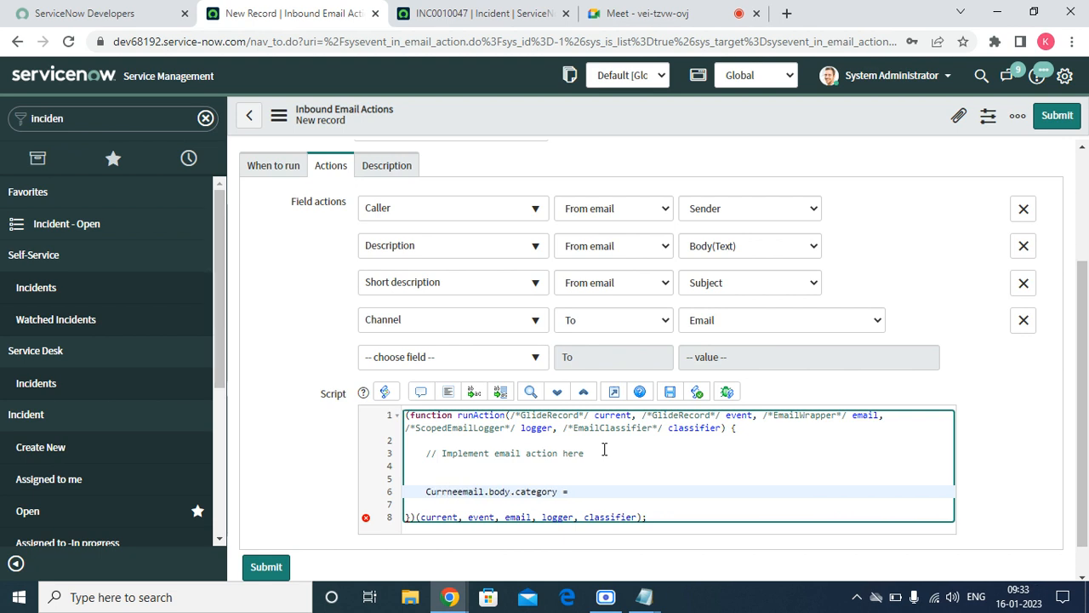
pyautogui.write('t.ca')
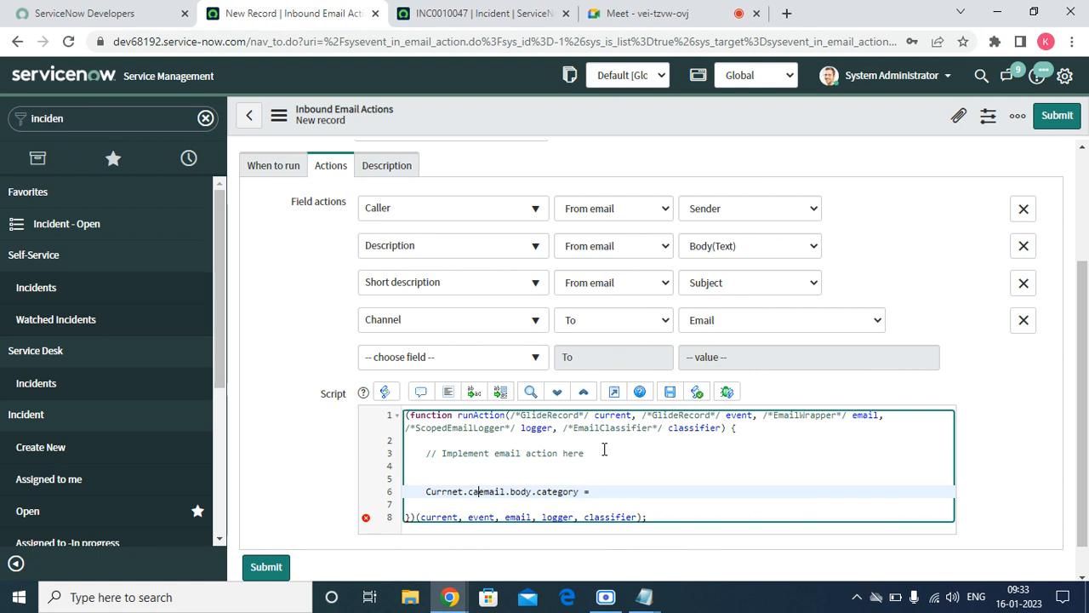
pyautogui.press('BackSpace')
pyautogui.press('BackSpace')
pyautogui.press('BackSpace')
pyautogui.press('BackSpace')
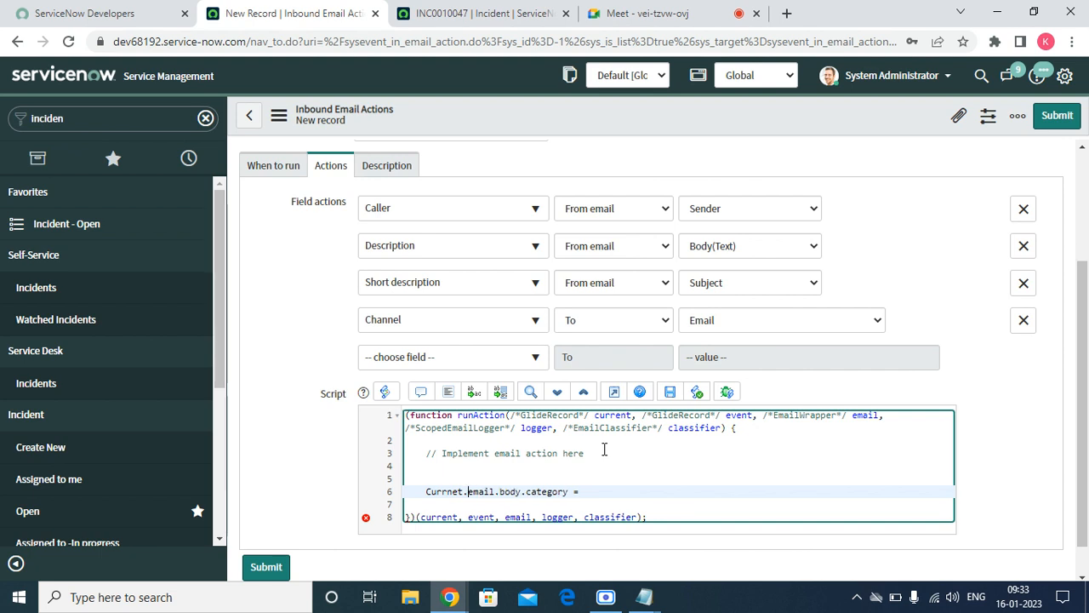
pyautogui.press('BackSpace')
pyautogui.press('BackSpace')
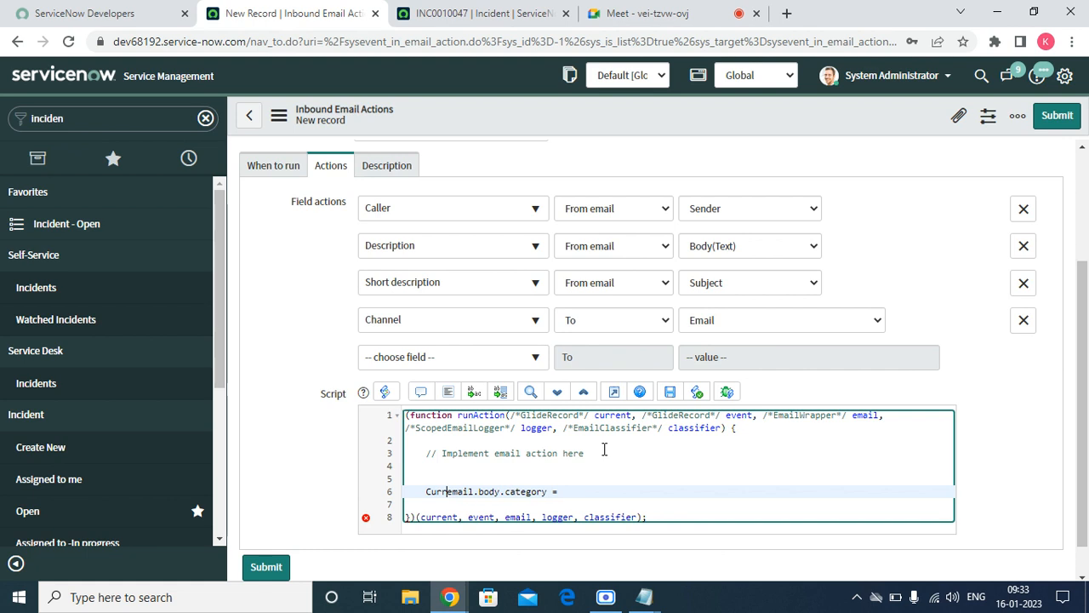
pyautogui.write('nt')
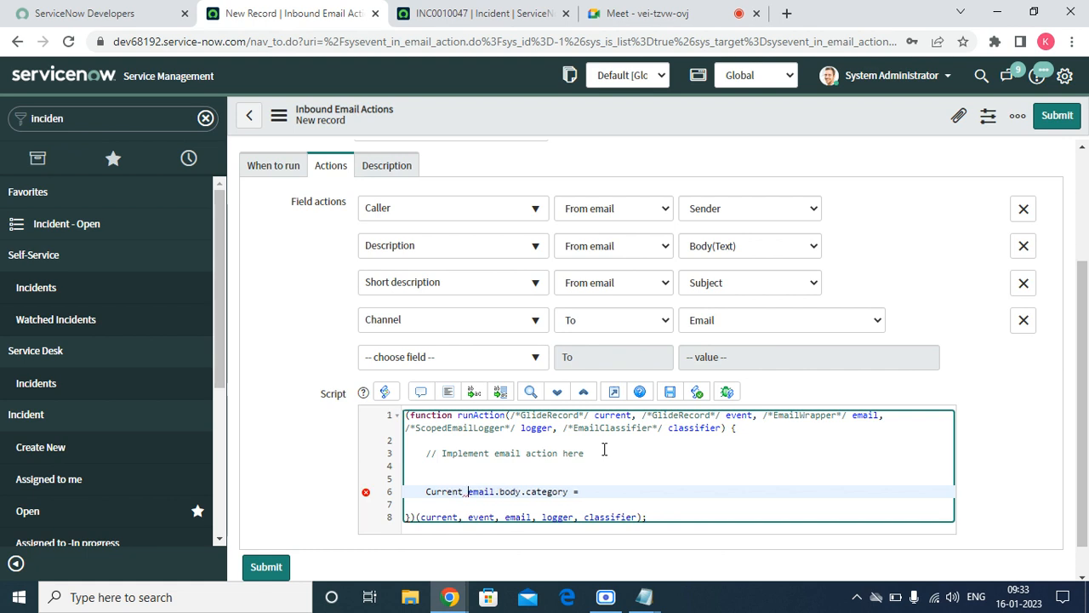
pyautogui.press('BackSpace')
pyautogui.press('BackSpace')
pyautogui.press('BackSpace')
pyautogui.press('BackSpace')
pyautogui.press('BackSpace')
pyautogui.press('BackSpace')
pyautogui.write('cur')
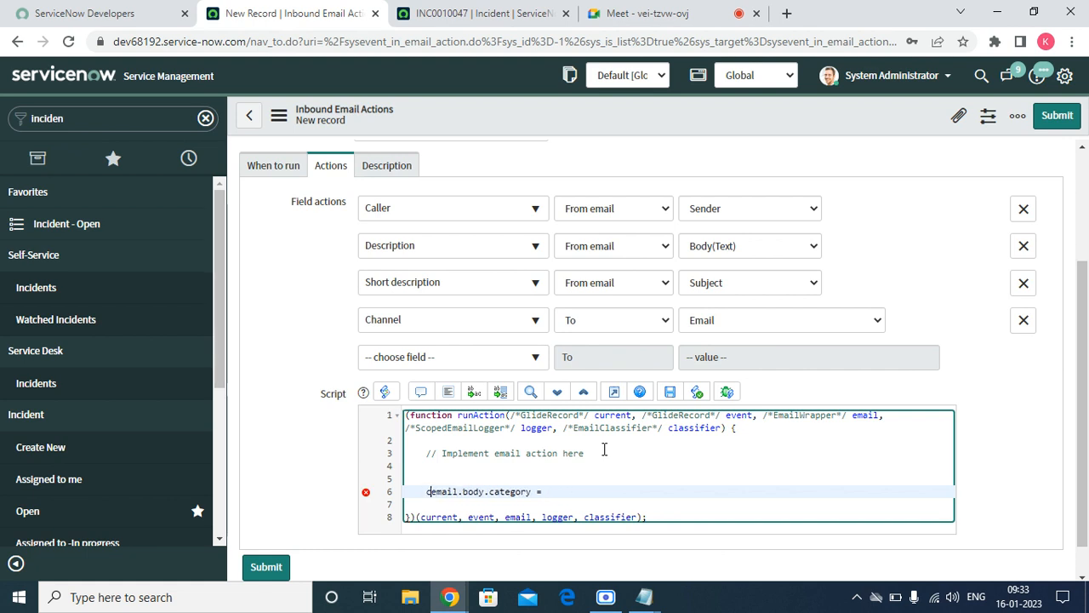
pyautogui.write('rent.cat')
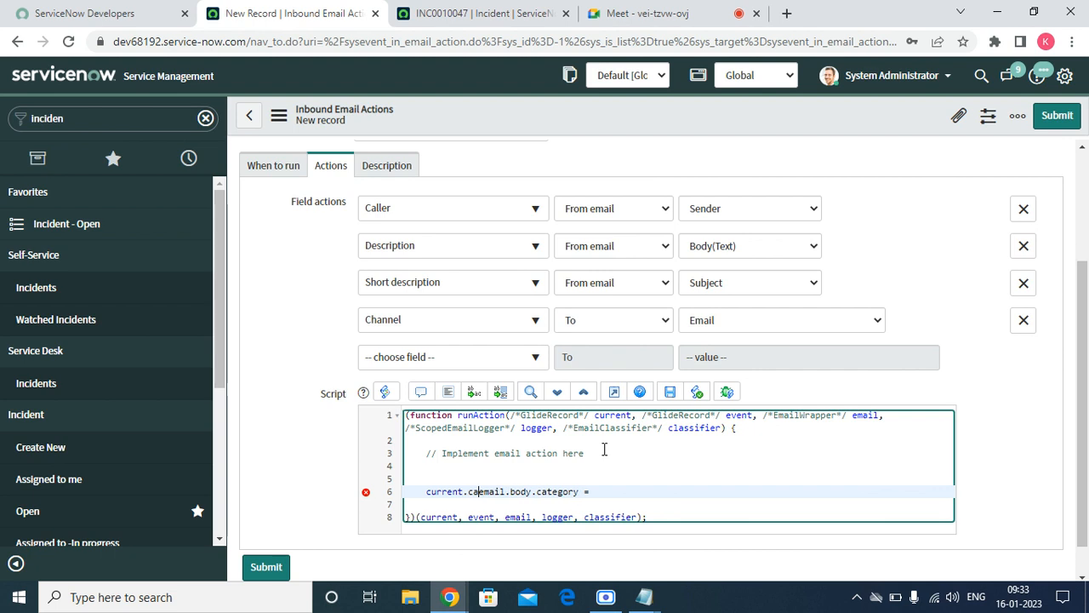
pyautogui.write('egory_')
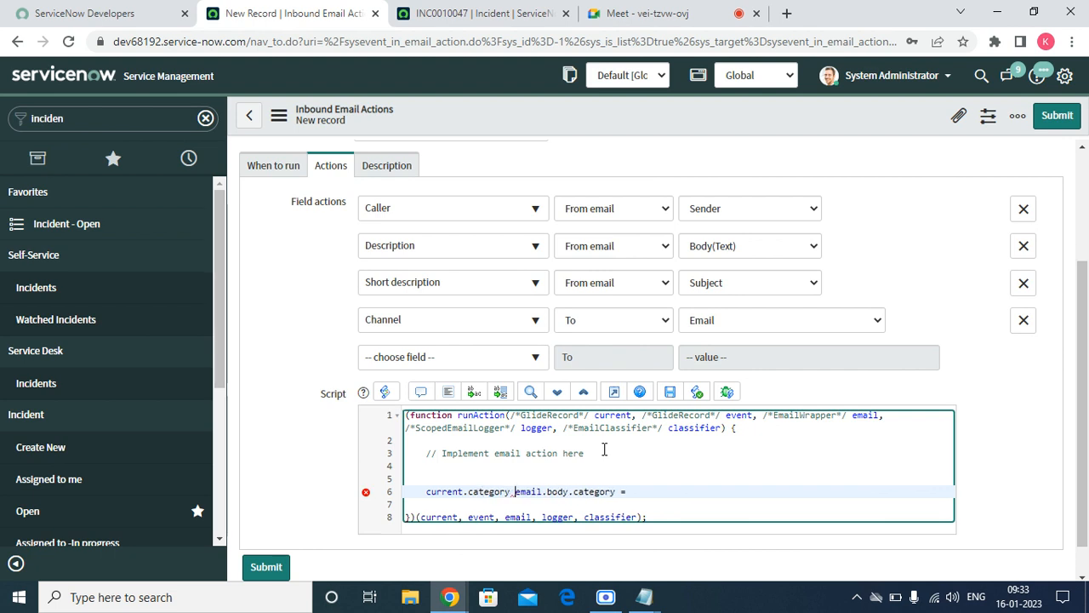
pyautogui.press('BackSpace')
pyautogui.write('=')
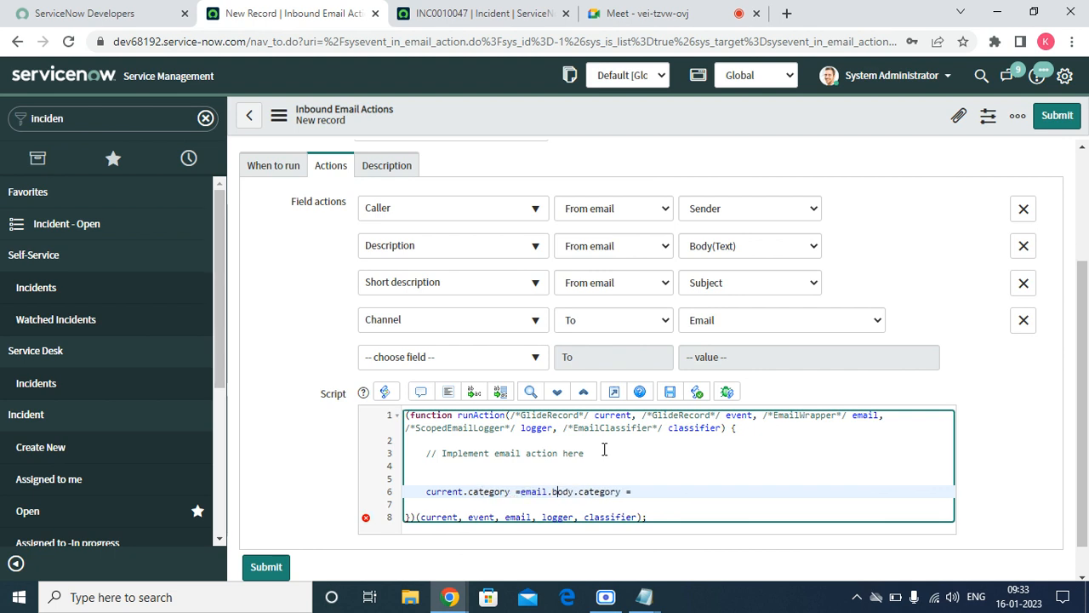
# Remove the trailing equals sign after email.body.category and end the statement with a semicolon and a line break.
pyautogui.press('Right')
pyautogui.press('Right')
pyautogui.press('Right')
pyautogui.press('BackSpace')
pyautogui.press('BackSpace')
pyautogui.write(';')
pyautogui.press('Return')
# Write the script line "current.impact = email.body.impact." below the category assignment and start a new line.
pyautogui.write('current')
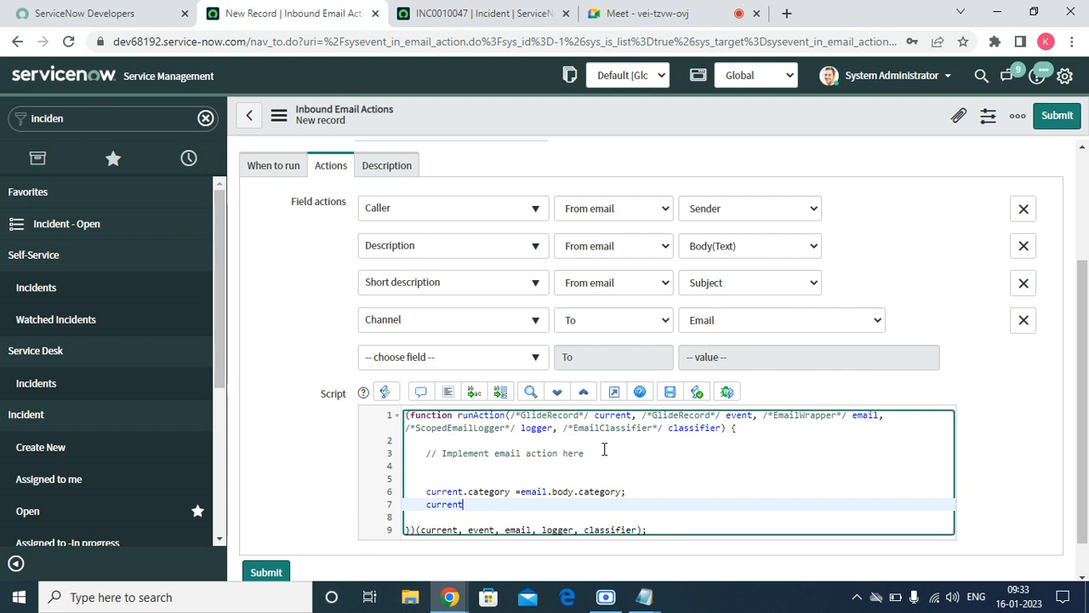
pyautogui.write('.impact ')
pyautogui.write('= cr')
pyautogui.write('urrent')
pyautogui.press('BackSpace')
pyautogui.press('BackSpace')
pyautogui.press('BackSpace')
pyautogui.press('BackSpace')
pyautogui.press('BackSpace')
pyautogui.press('BackSpace')
pyautogui.press('BackSpace')
pyautogui.write('emil.')
pyautogui.press('BackSpace')
pyautogui.press('BackSpace')
pyautogui.press('BackSpace')
pyautogui.write('ail.body.im')
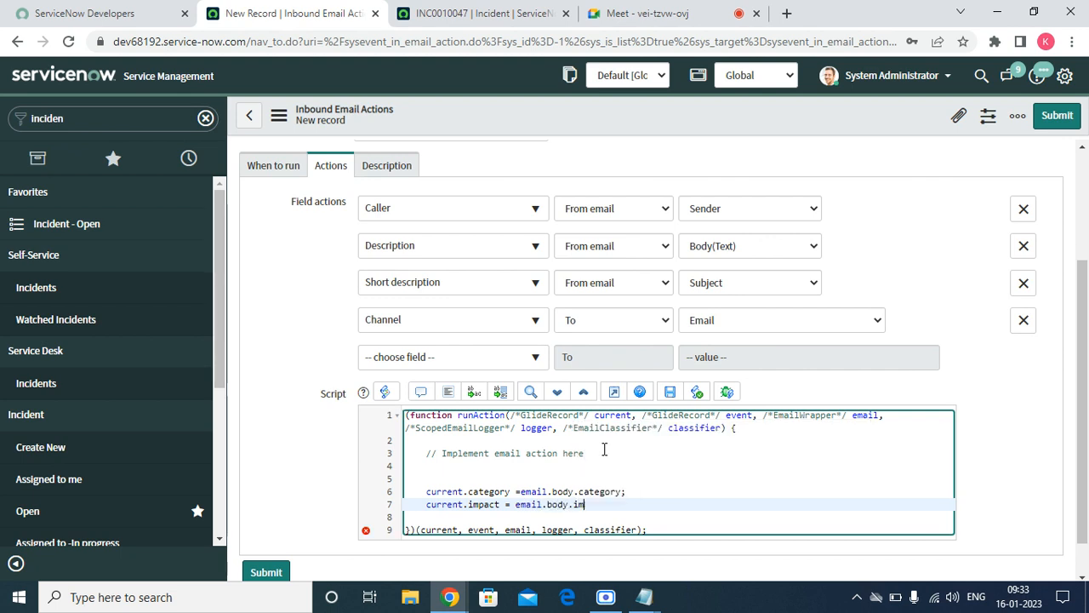
pyautogui.write('pact.')
pyautogui.press('Return')
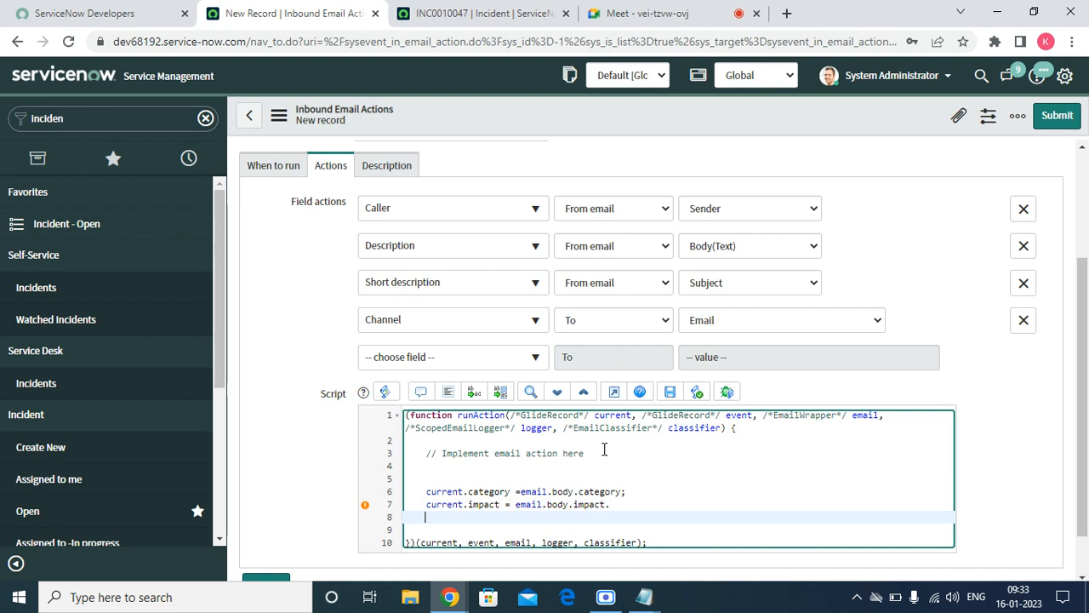
# Write the script line "current.urgency = email.body.urgency." below the impact assignment and begin another line with "cu".
pyautogui.write('current.urgency = email.')
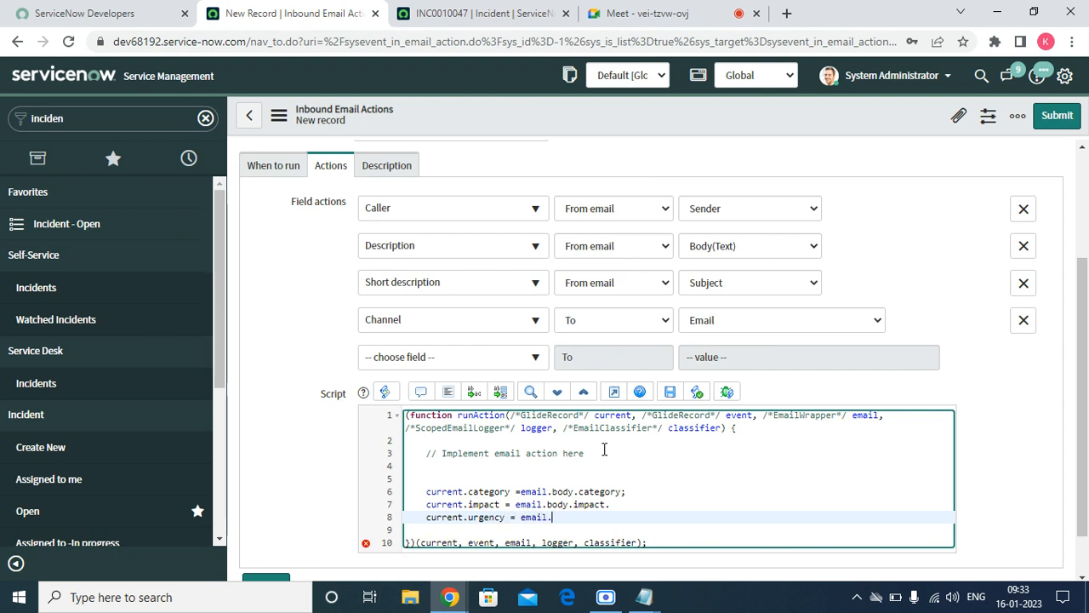
pyautogui.write('body.urgency.')
pyautogui.press('Return')
pyautogui.write('cu')
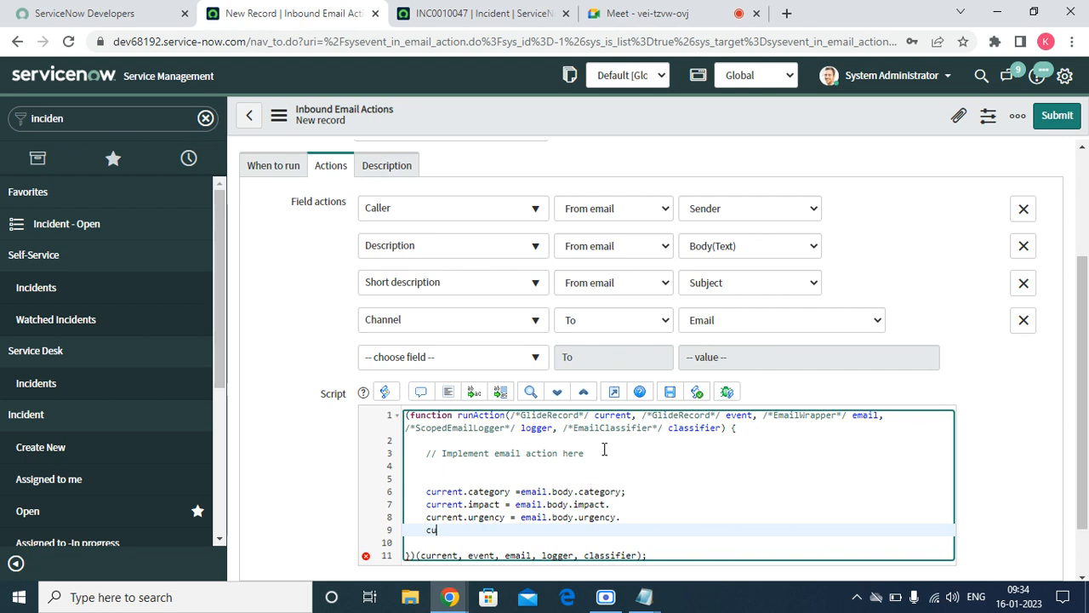
# Replace the trailing periods of the impact and urgency script lines with semicolons.
pyautogui.press('Up')
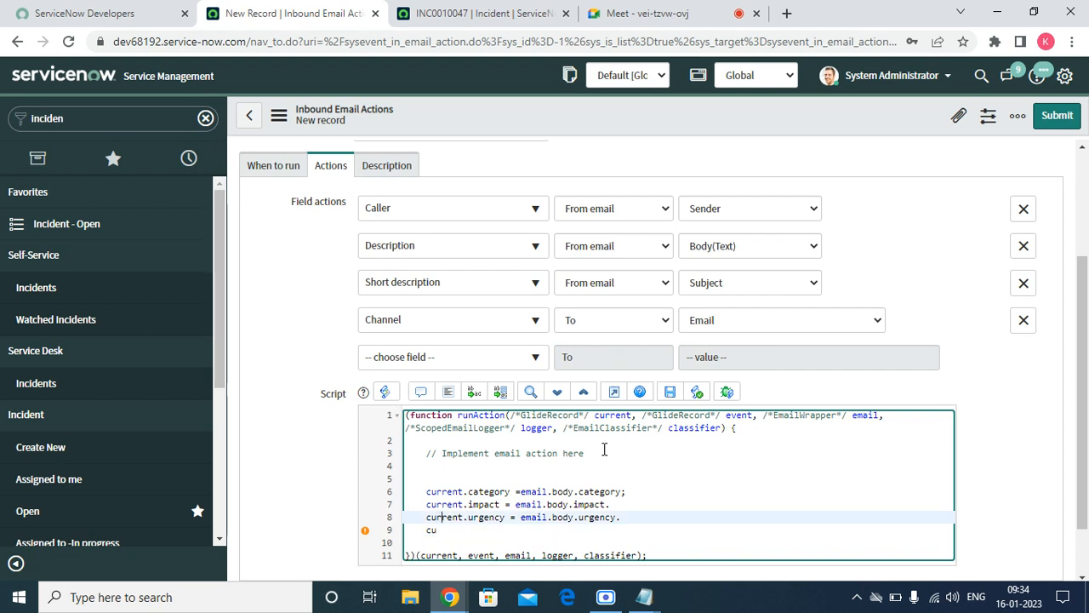
pyautogui.press('Right')
pyautogui.press('Right')
pyautogui.press('Right')
pyautogui.press('Right')
pyautogui.press('Right')
pyautogui.press('Right')
pyautogui.press('Right')
pyautogui.press('Right')
pyautogui.press('Right')
pyautogui.press('Right')
pyautogui.press('Right')
pyautogui.press('Right')
pyautogui.press('Right')
pyautogui.press('Right')
pyautogui.press('Right')
pyautogui.press('Right')
pyautogui.press('Right')
pyautogui.press('Right')
pyautogui.press('Right')
pyautogui.press('Right')
pyautogui.press('Right')
pyautogui.press('Right')
pyautogui.press('Right')
pyautogui.press('Right')
pyautogui.press('Up')
pyautogui.write(']')
pyautogui.press('BackSpace')
pyautogui.press('BackSpace')
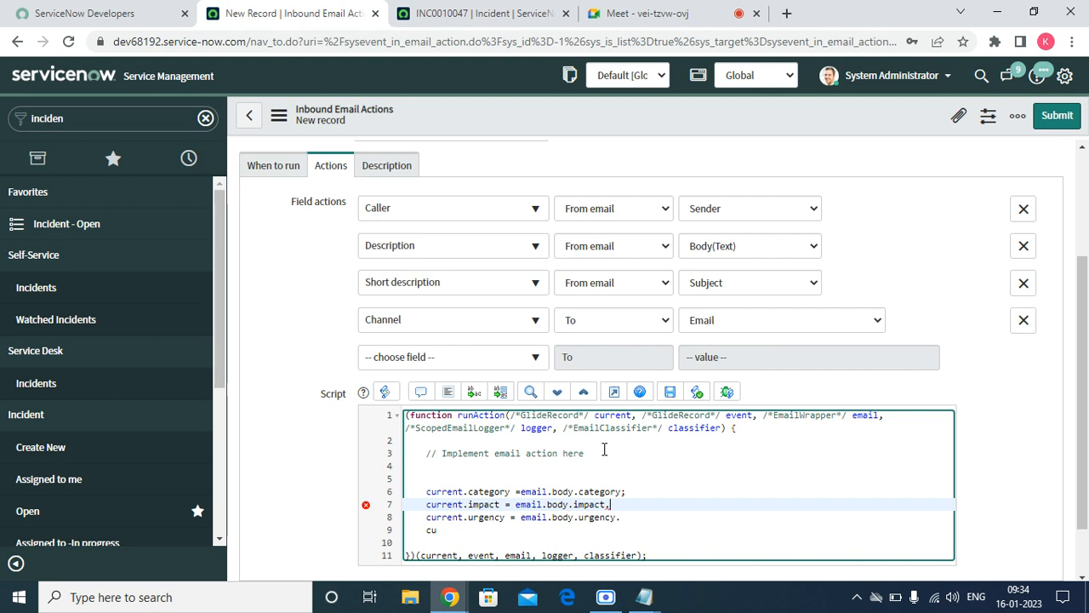
pyautogui.write(';')
pyautogui.press('Down')
pyautogui.press('Right')
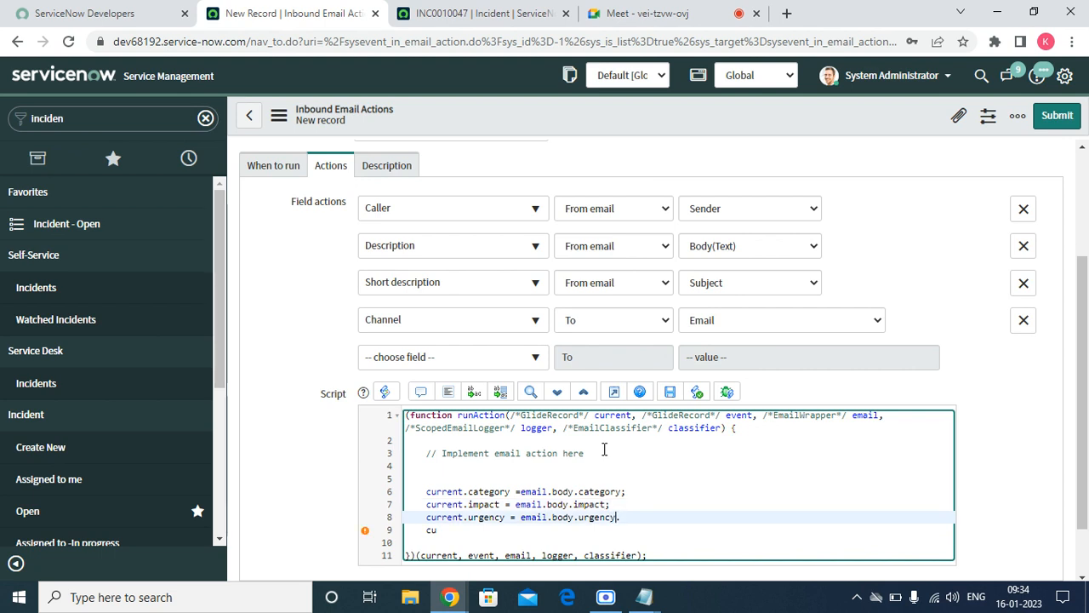
pyautogui.press('Delete')
pyautogui.write(';')
# Complete the next script line as "current.service = email.body.service;" and start a new line.
pyautogui.press('Down')
pyautogui.write('rrent.')
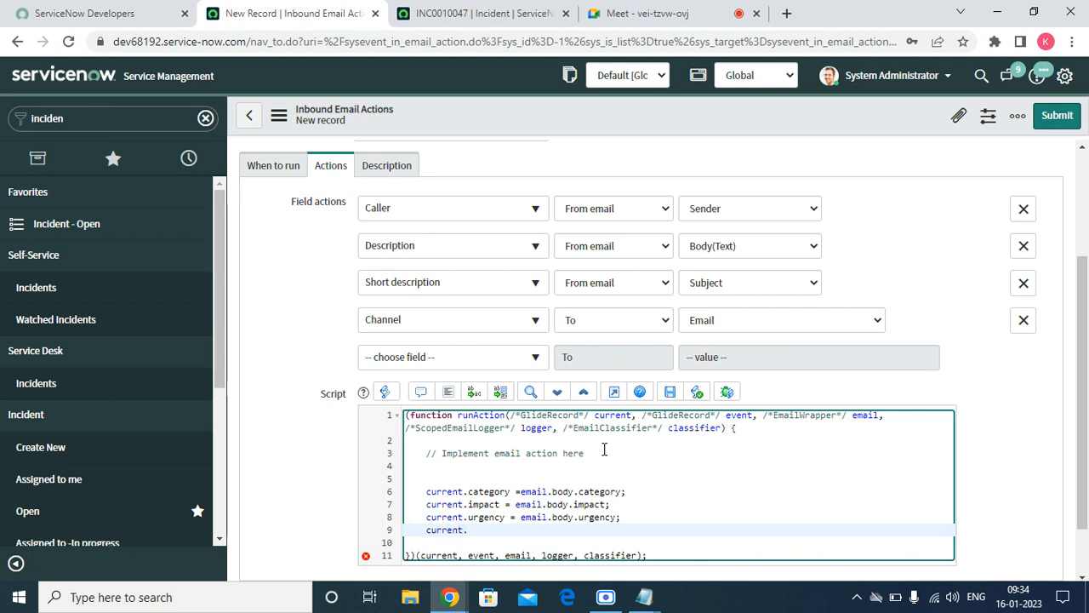
pyautogui.write('service')
pyautogui.write('= email.body.u')
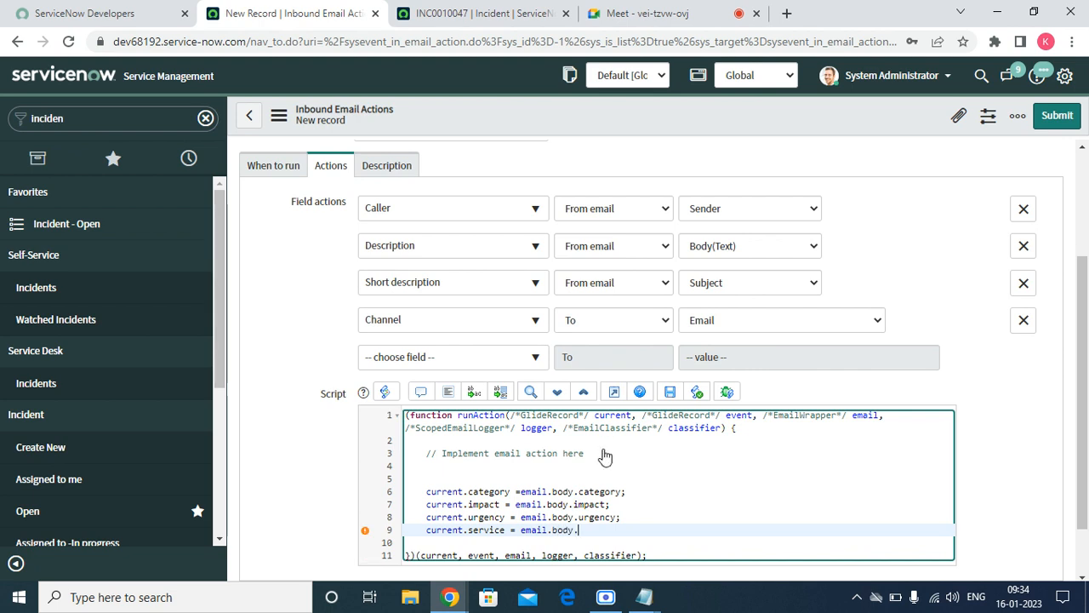
pyautogui.press('BackSpace')
pyautogui.write('service;')
pyautogui.press('Return')
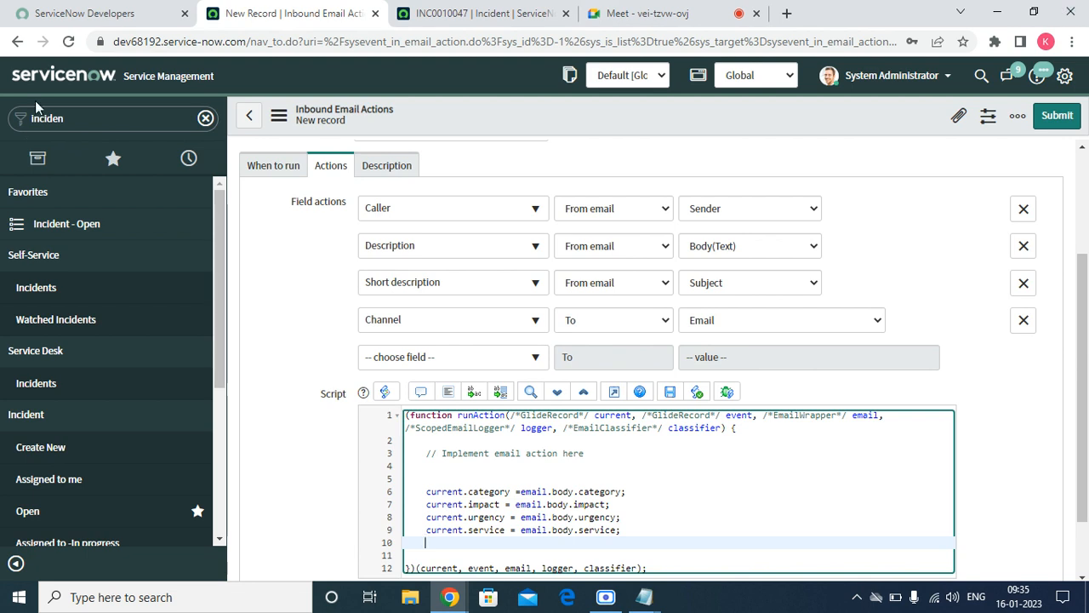
# Declare "var emailbody = email.body_text;" below the service assignment and add two line breaks.
pyautogui.scroll(-3, 59, 181)
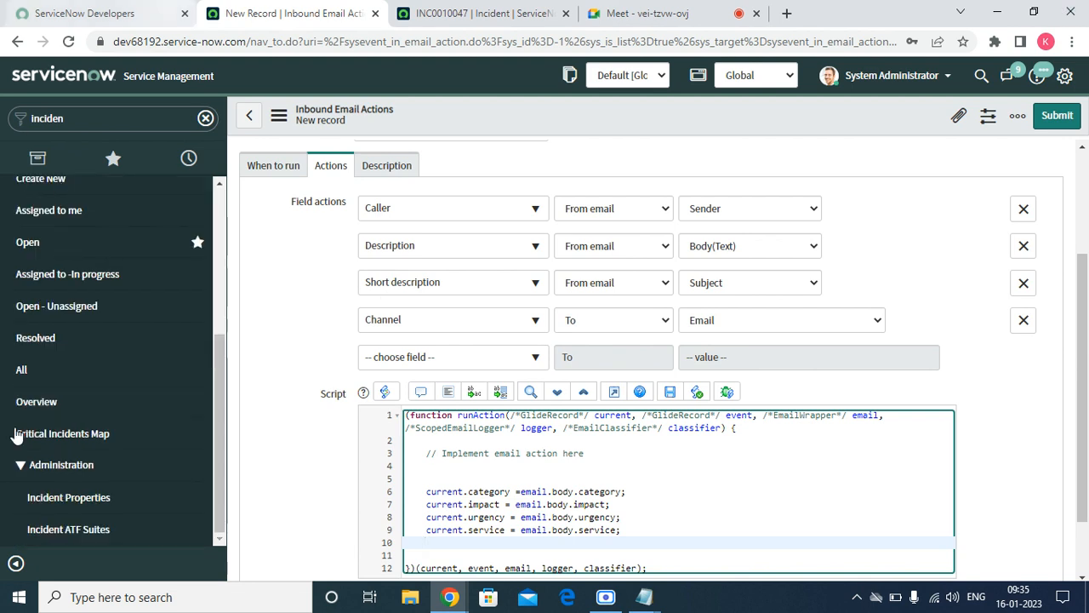
pyautogui.scroll(-2, 1084, 319)
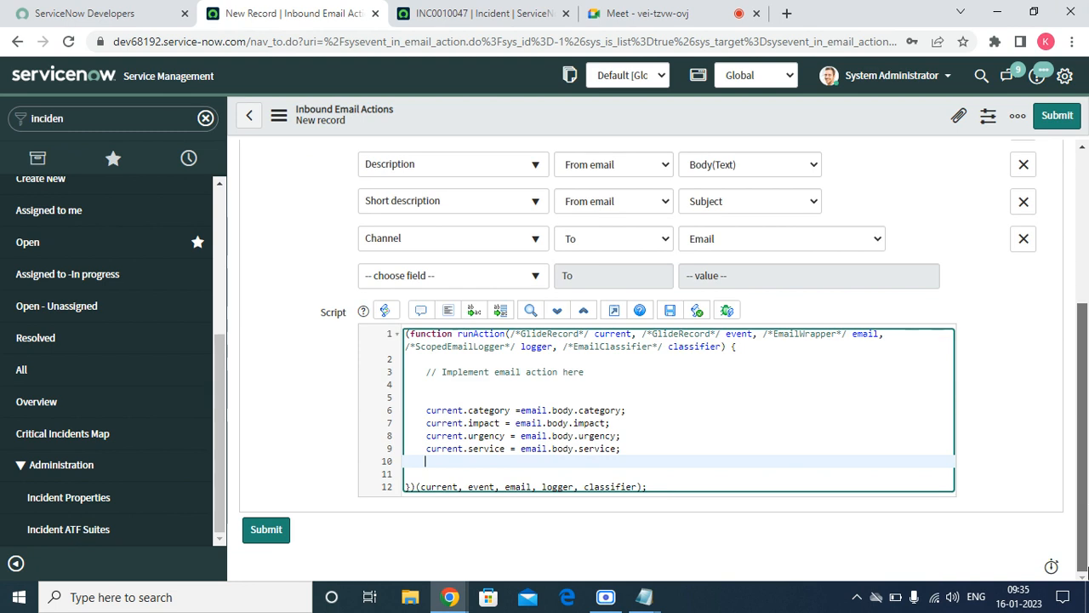
pyautogui.write('var ema')
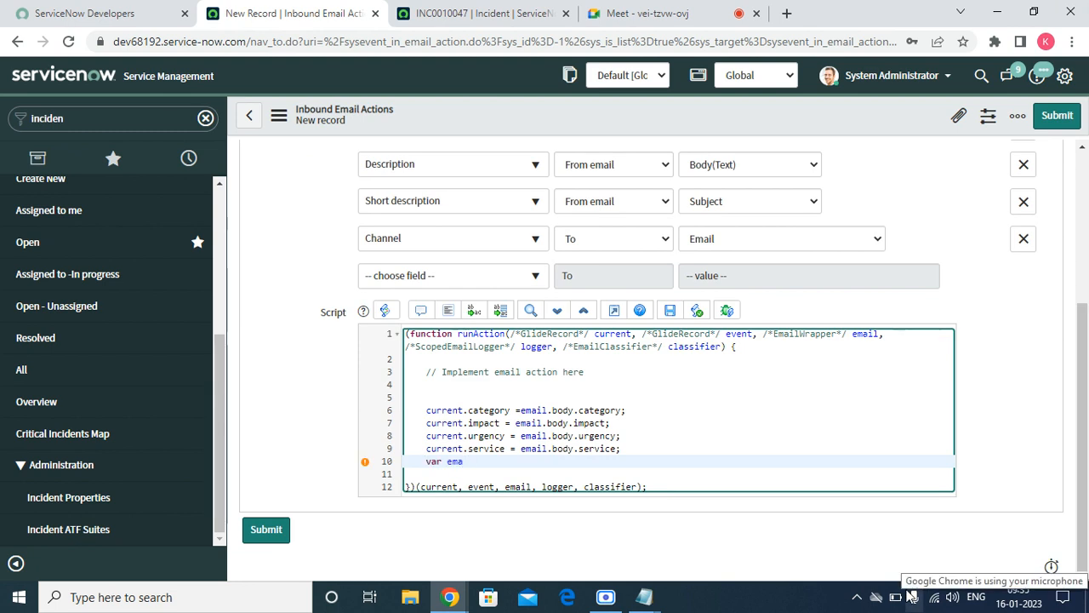
pyautogui.write('lilbody = email')
pyautogui.press('BackSpace')
pyautogui.write('.')
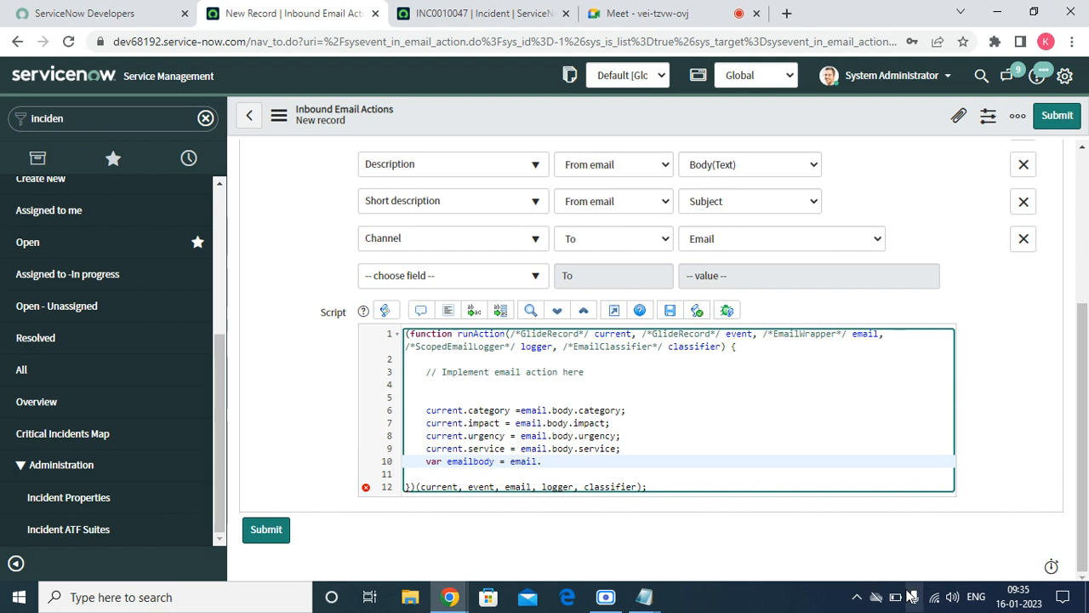
pyautogui.write('body_text;')
pyautogui.press('Return')
pyautogui.press('Return')
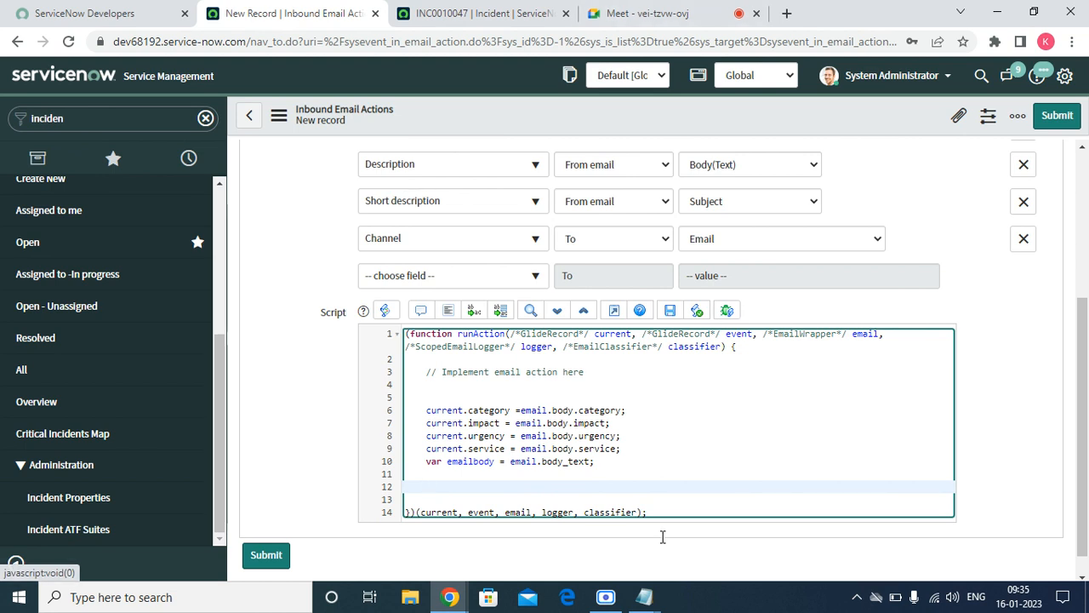
# Save the new inbound email action and stay on its record.
pyautogui.scroll(3, 663, 536)
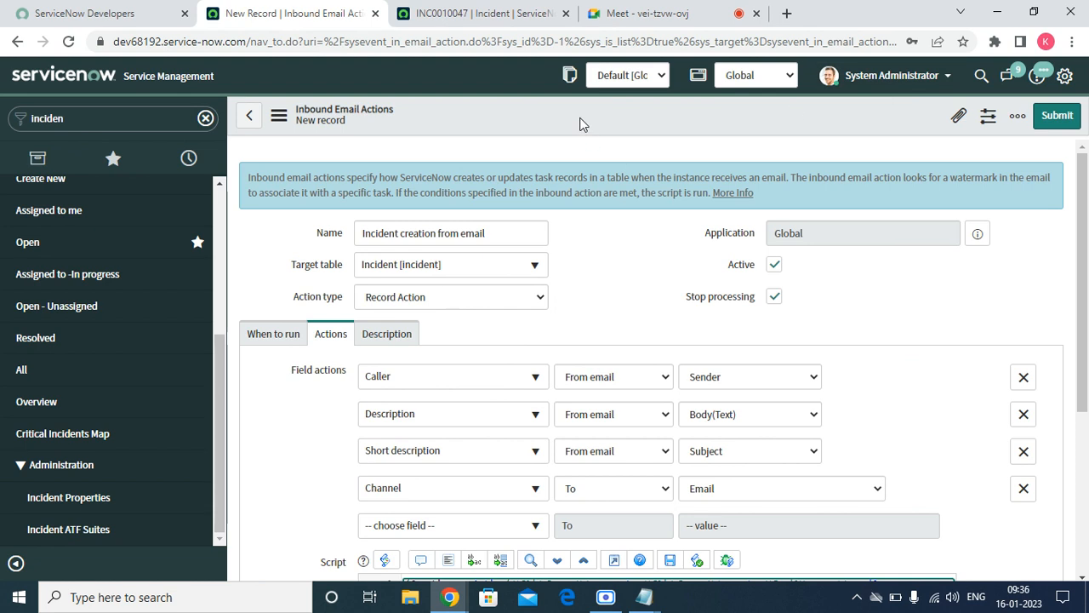
pyautogui.rightClick(579, 124)
pyautogui.click(605, 127)
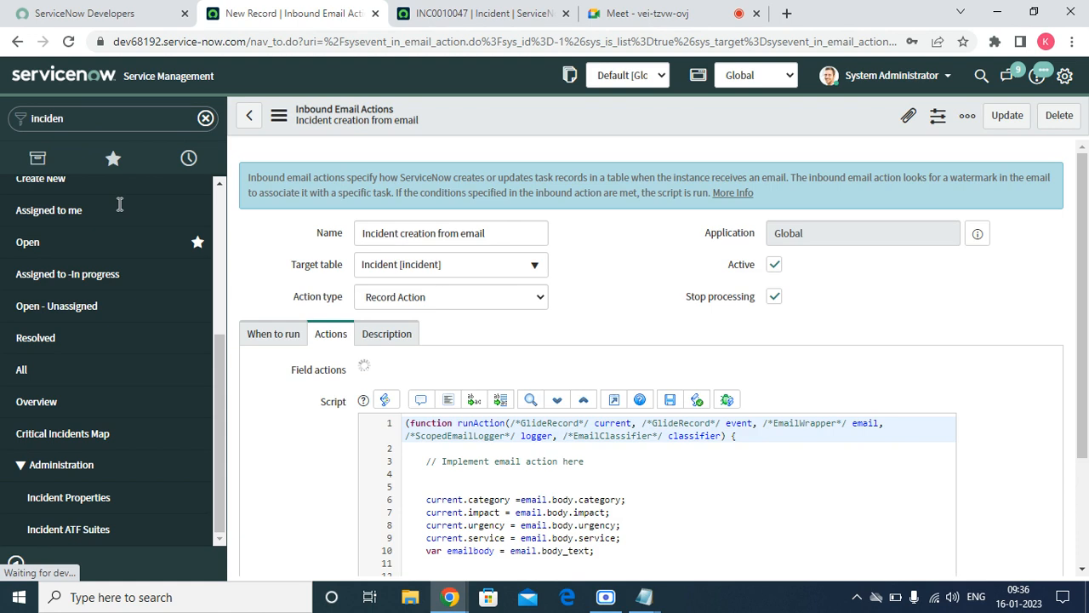
# Filter the navigator for "email acc" and bring up the Email Accounts list in a separate browser tab.
pyautogui.click(83, 113)
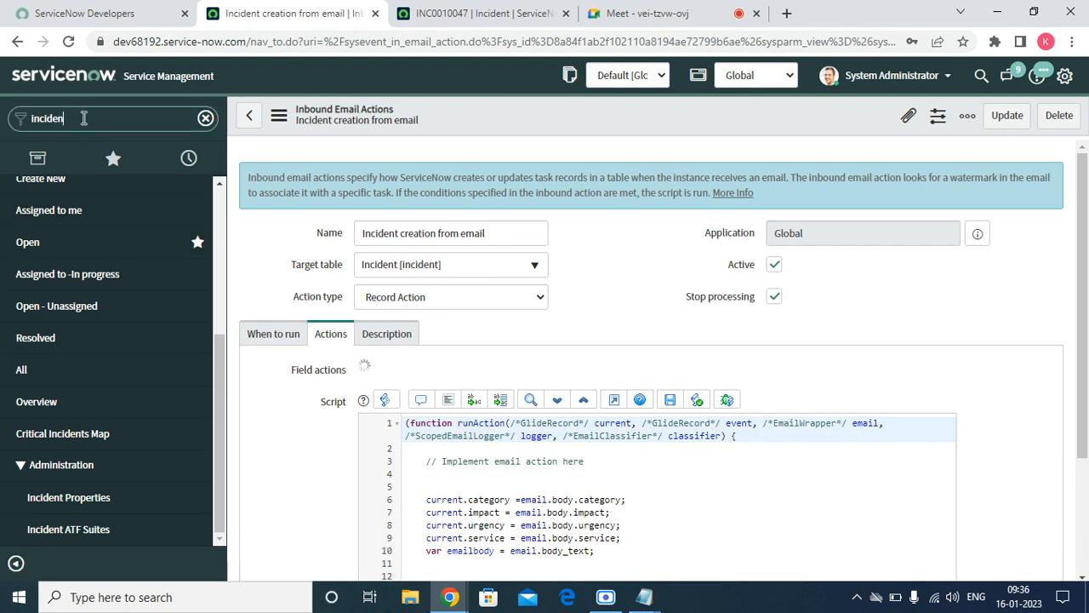
pyautogui.hotkey('ctrl', 'a')
pyautogui.press('BackSpace')
pyautogui.write('email')
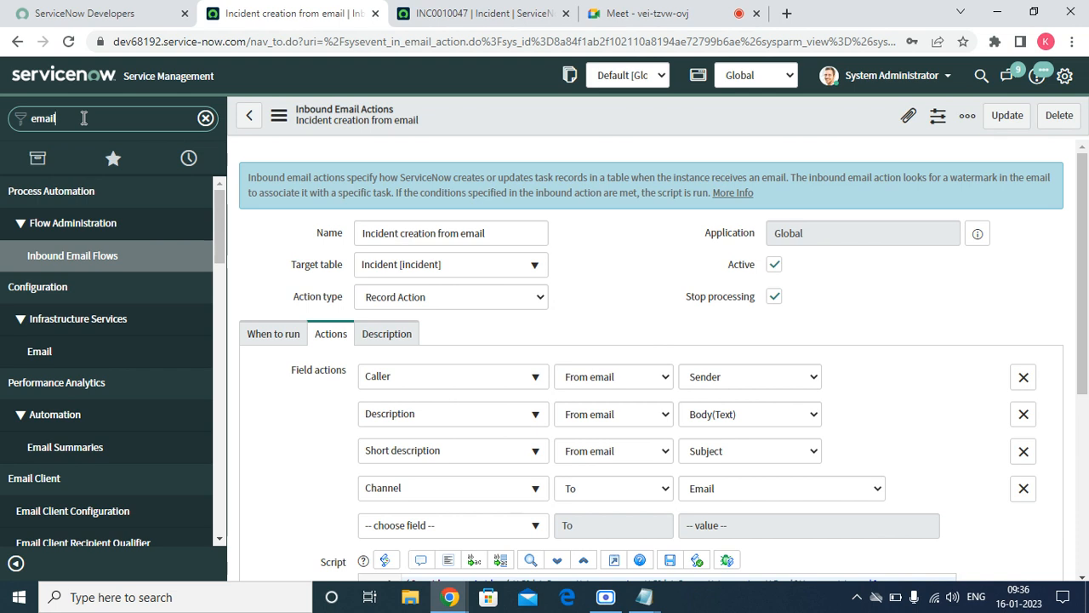
pyautogui.write(' acc')
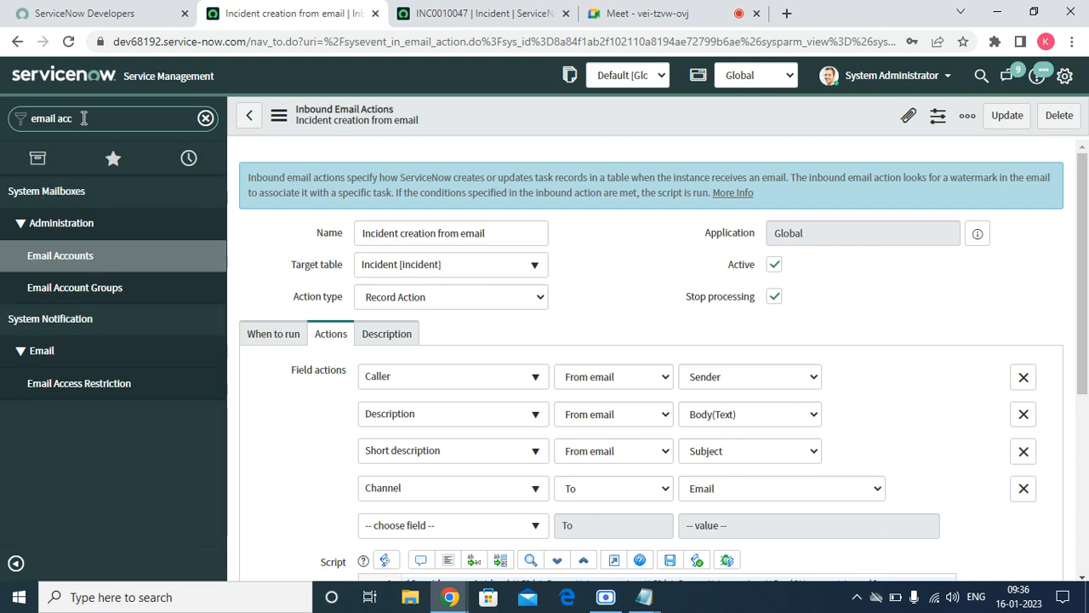
pyautogui.rightClick(82, 267)
pyautogui.click(128, 272)
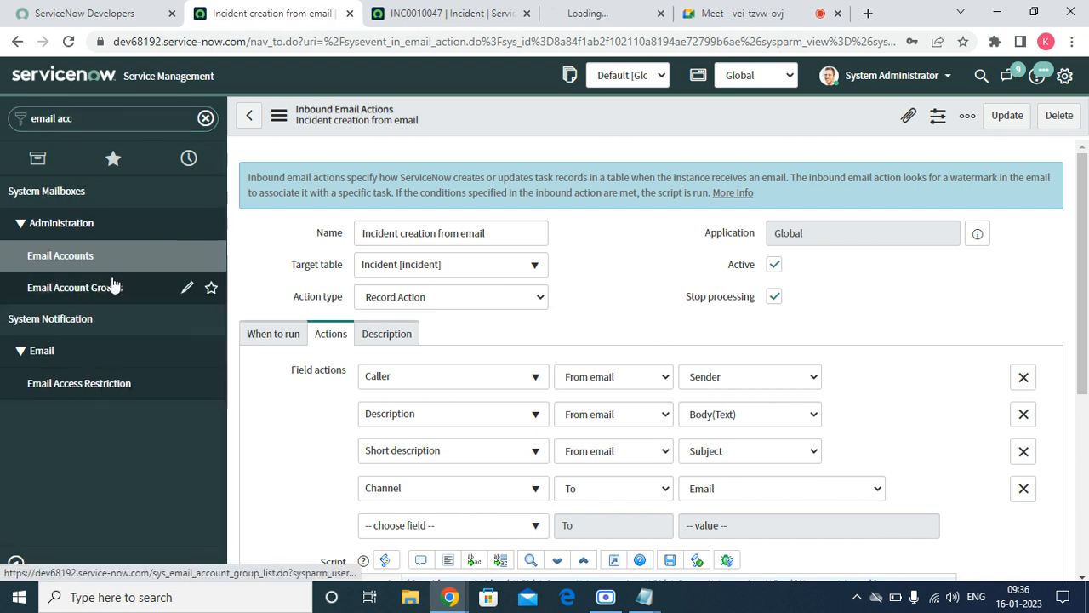
pyautogui.click(628, 17)
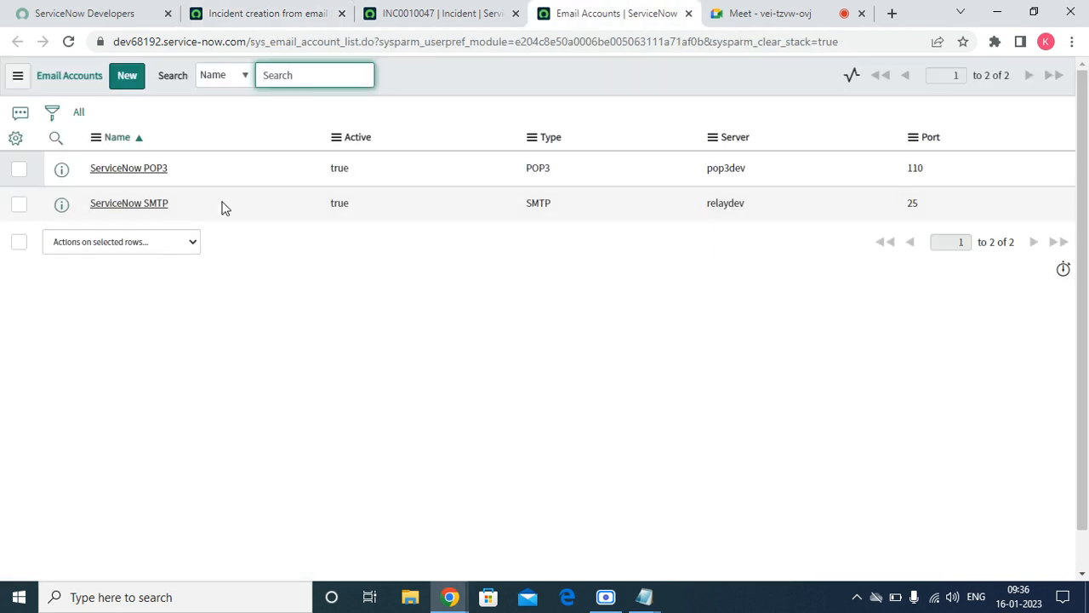
# Open the ServiceNow SMTP email account and copy its From address.
pyautogui.click(161, 207)
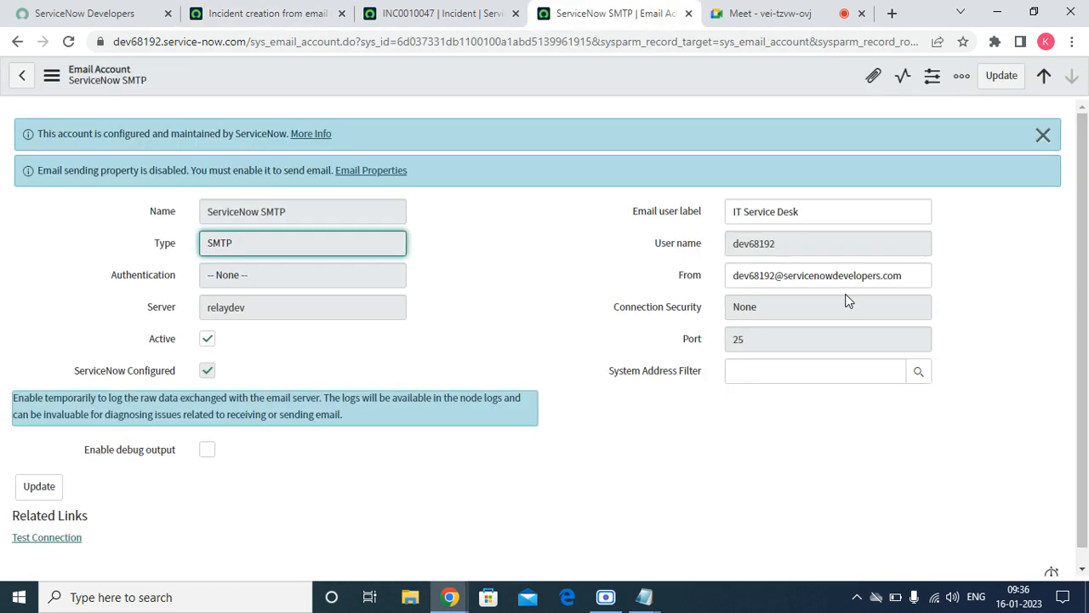
pyautogui.tripleClick(844, 274)
pyautogui.rightClick(847, 278)
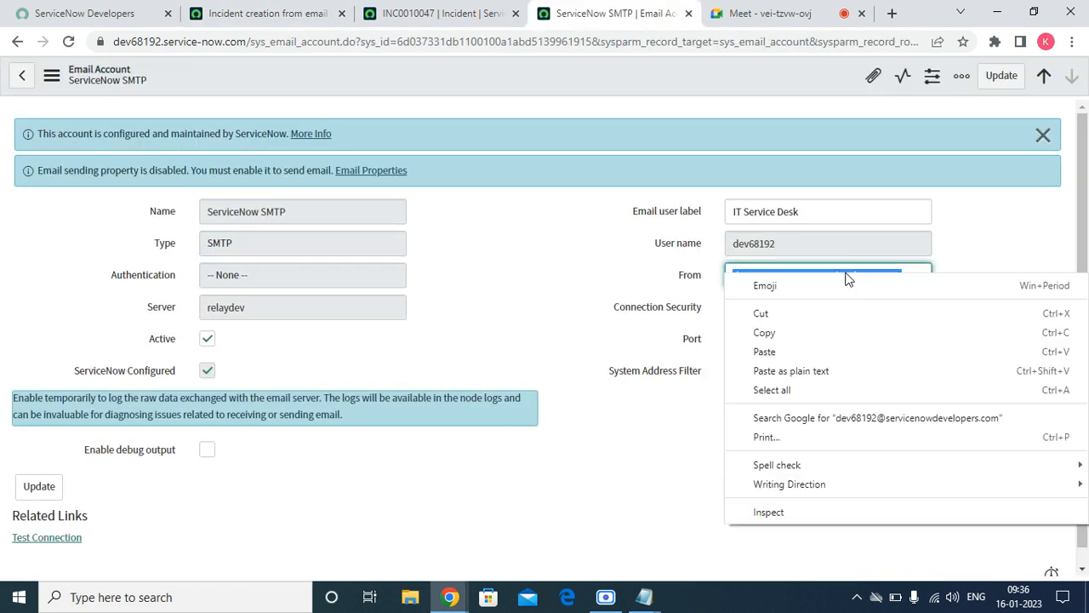
pyautogui.click(797, 334)
# Open the Gmail inbox in a new browser tab.
pyautogui.click(890, 14)
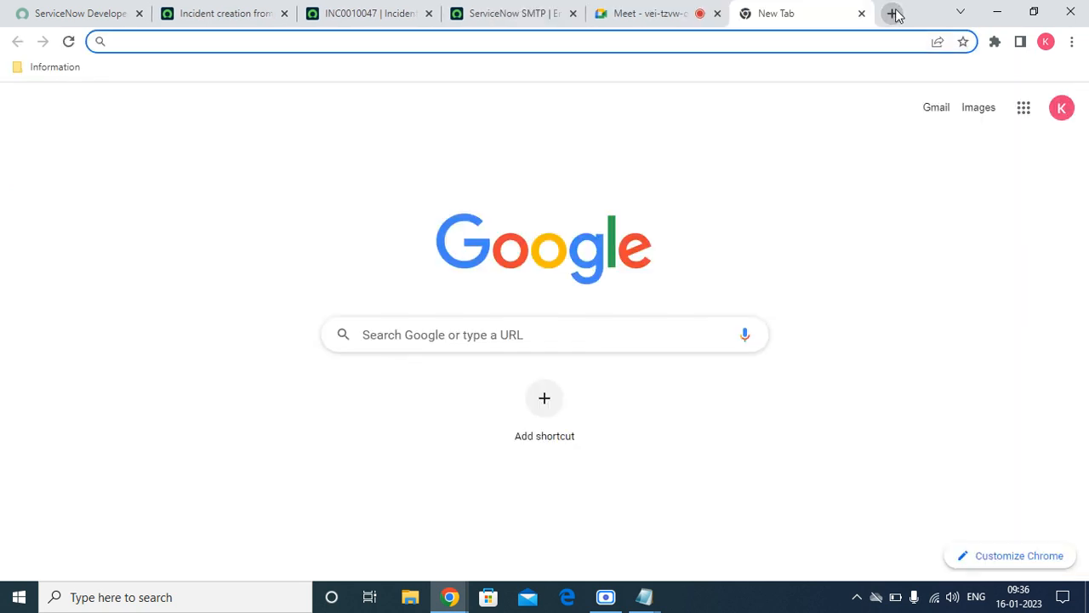
pyautogui.write('mai')
pyautogui.press('Return')
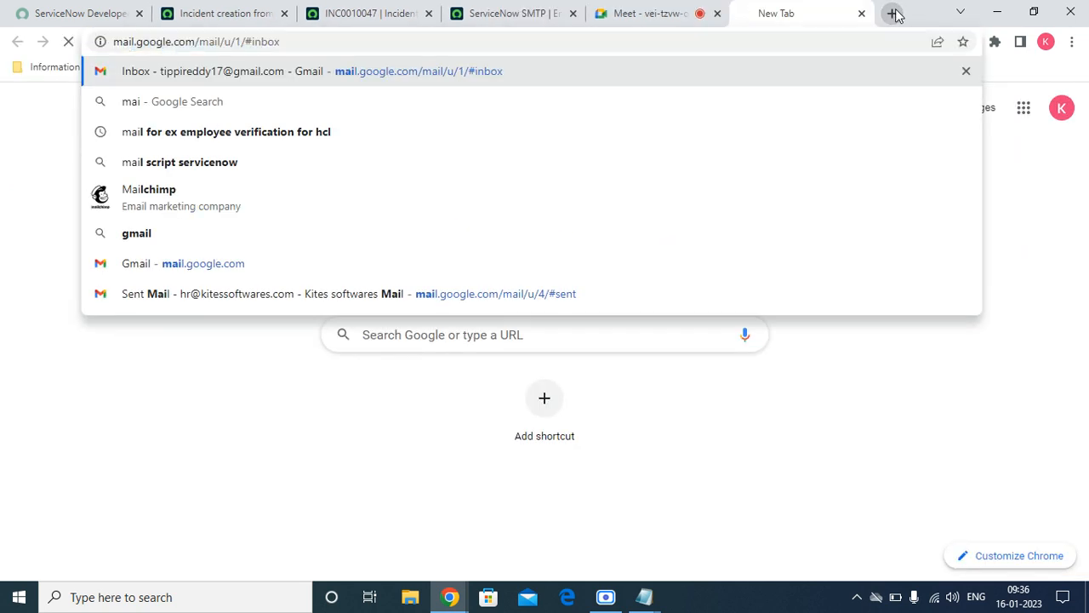
# Return to the inbound email action and review its trigger type, execution order and subject condition.
pyautogui.click(210, 15)
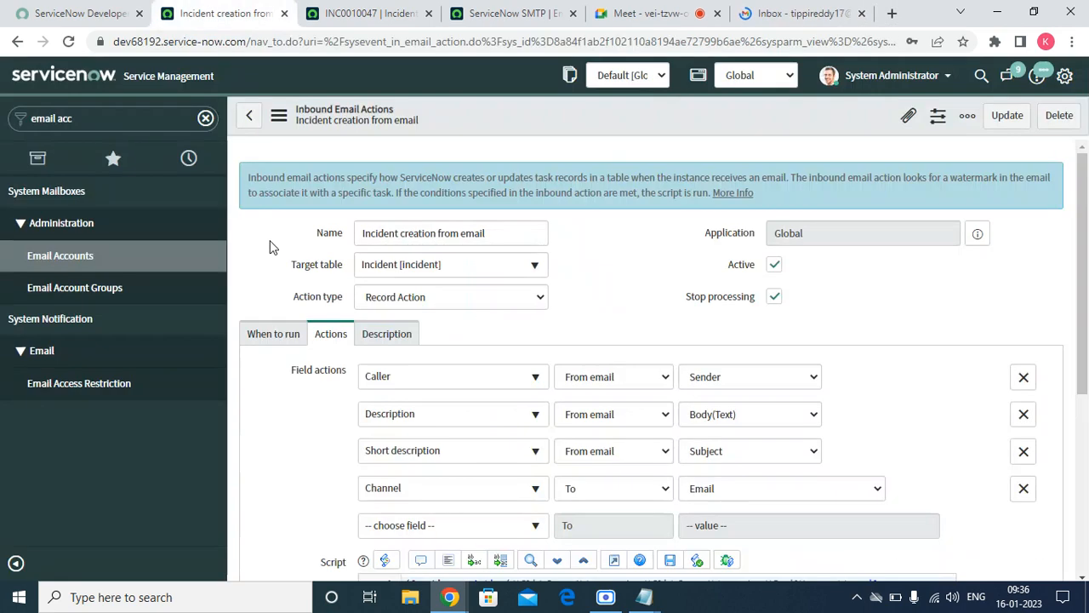
pyautogui.click(261, 340)
pyautogui.scroll(-5, 368, 409)
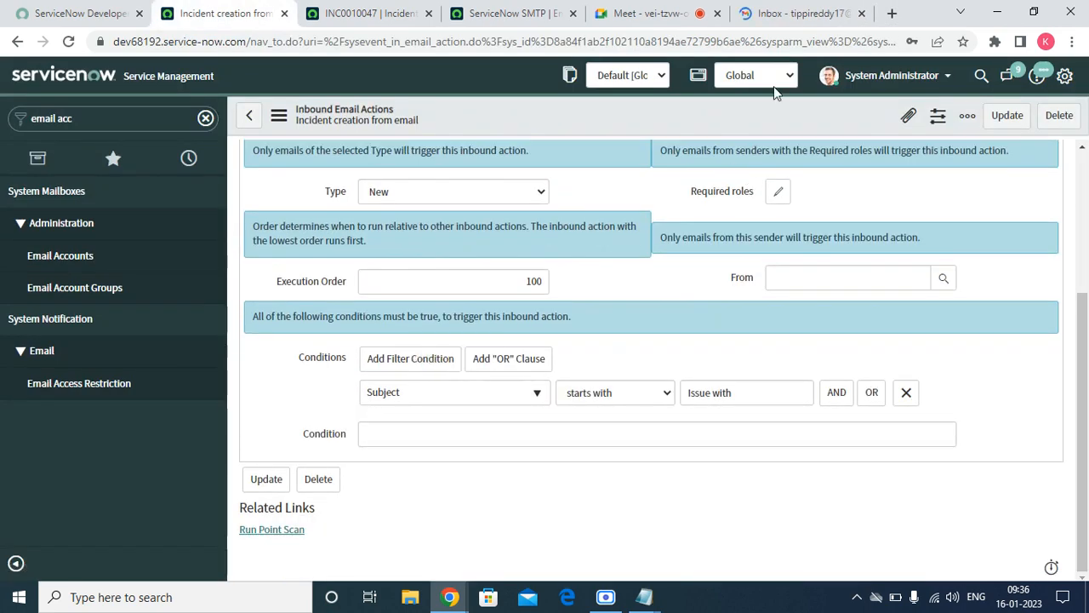
# Go back to Gmail, switch to the other mail account and close the first account's inbox.
pyautogui.click(772, 17)
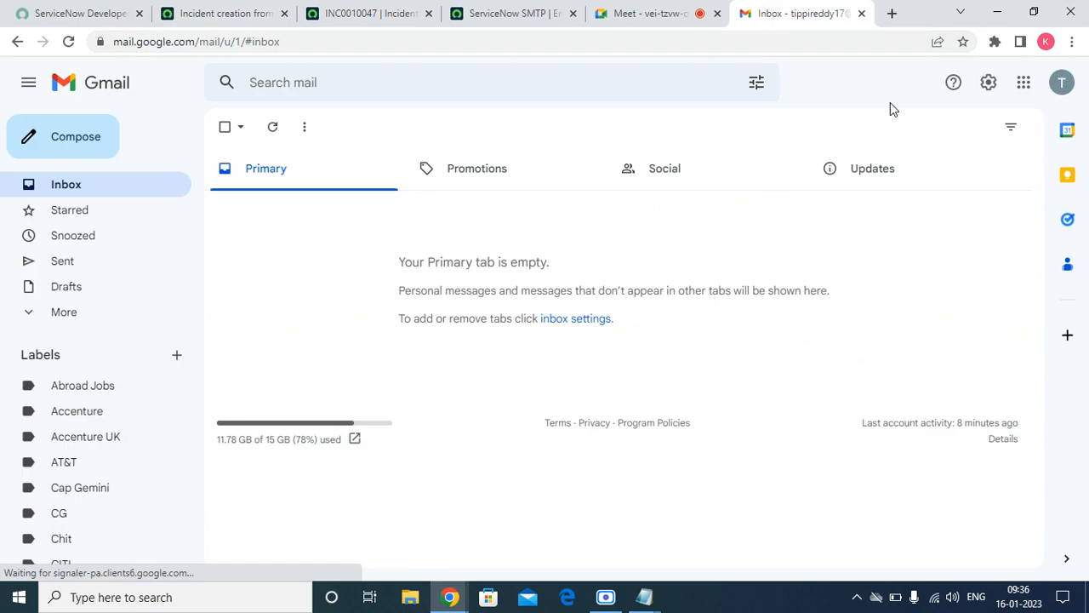
pyautogui.click(1061, 81)
pyautogui.click(876, 353)
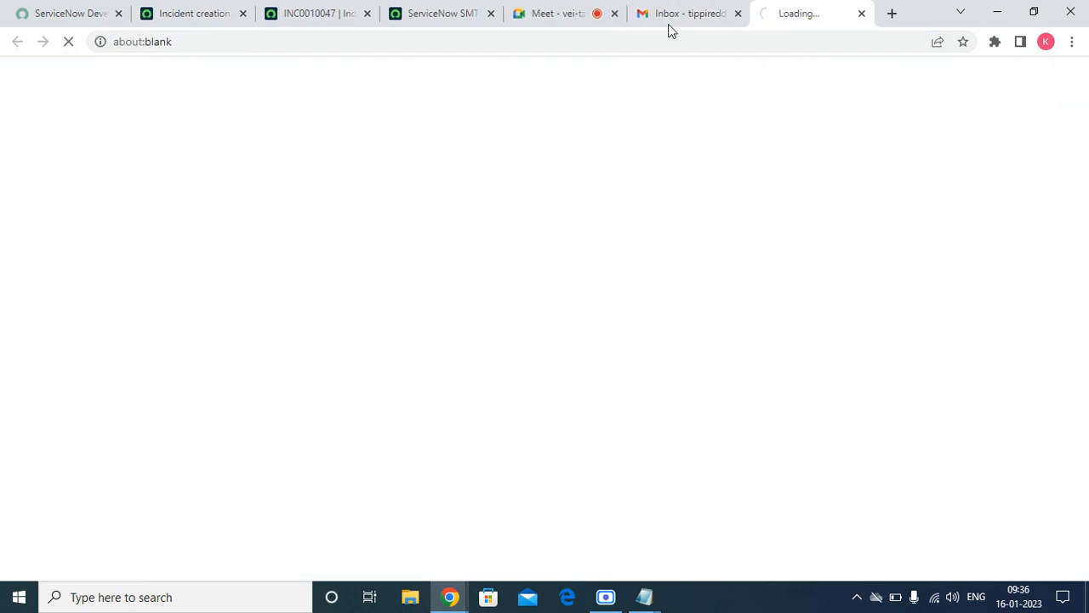
pyautogui.click(739, 14)
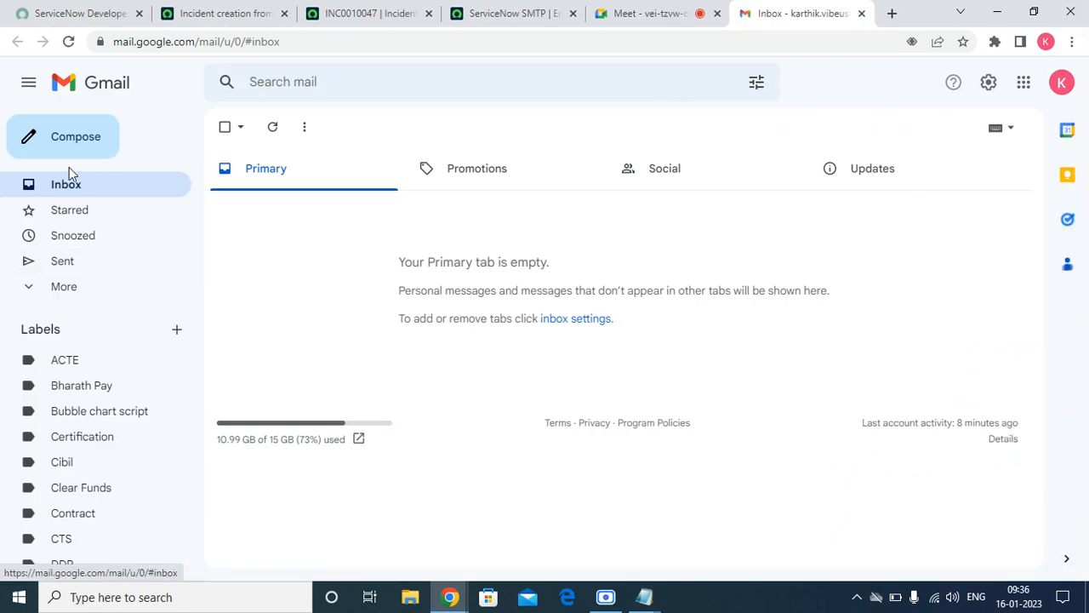
# Compose a new message with the copied ServiceNow instance address as recipient and move to the subject.
pyautogui.click(73, 137)
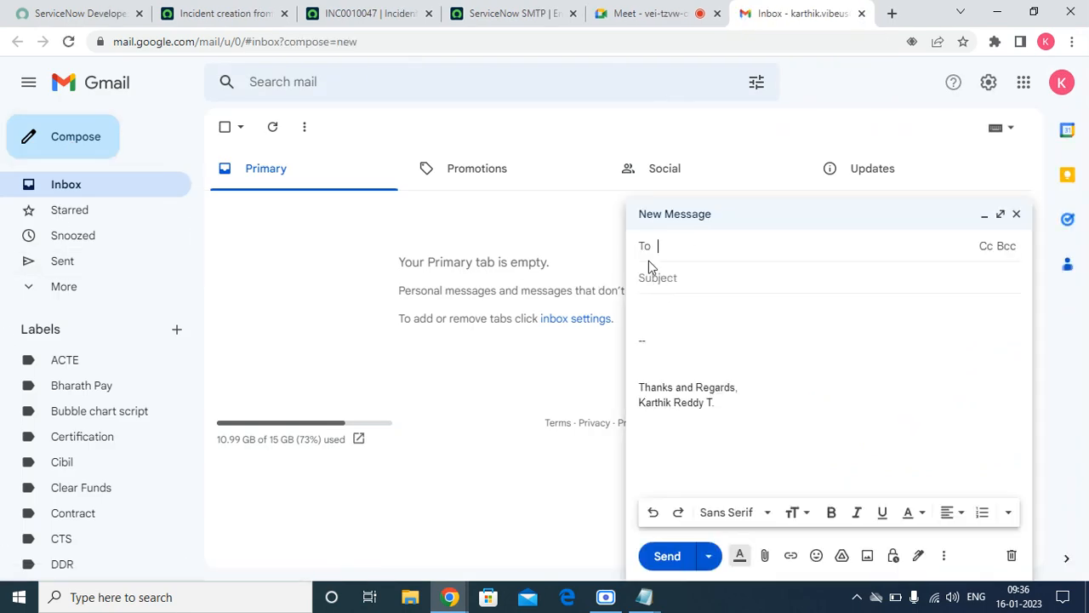
pyautogui.rightClick(663, 252)
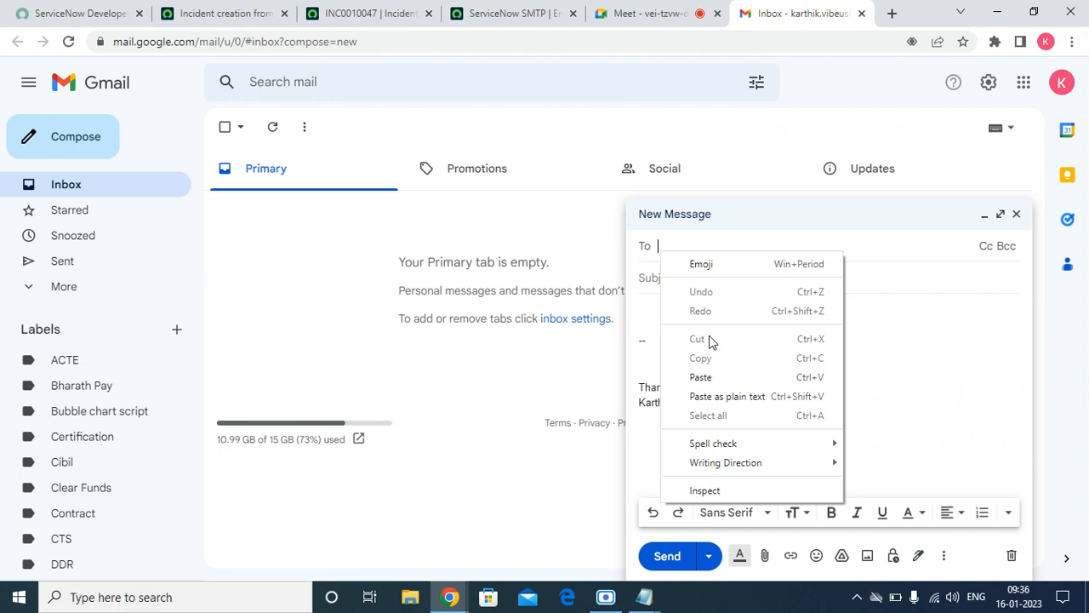
pyautogui.click(709, 397)
pyautogui.click(671, 292)
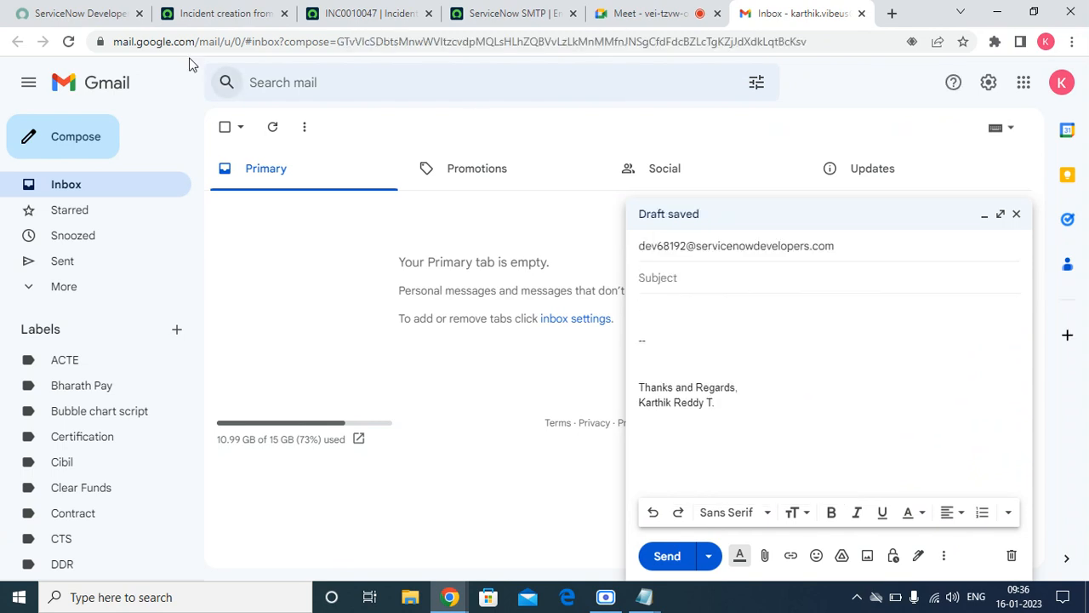
# Return to the inbound email action and paste the copied email address over the Subject condition's value.
pyautogui.click(205, 13)
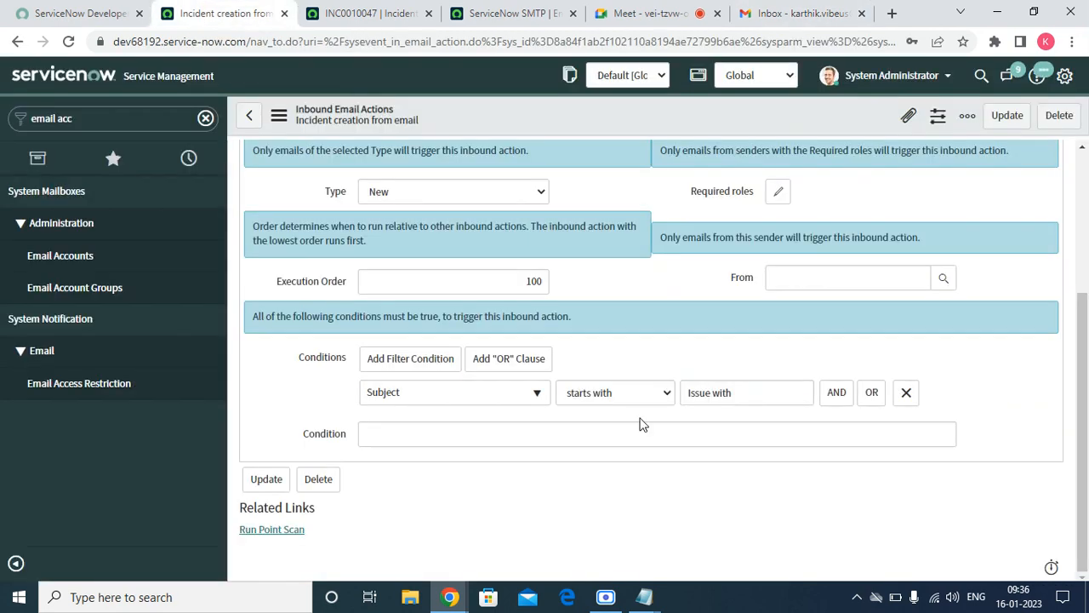
pyautogui.tripleClick(748, 393)
pyautogui.rightClick(748, 392)
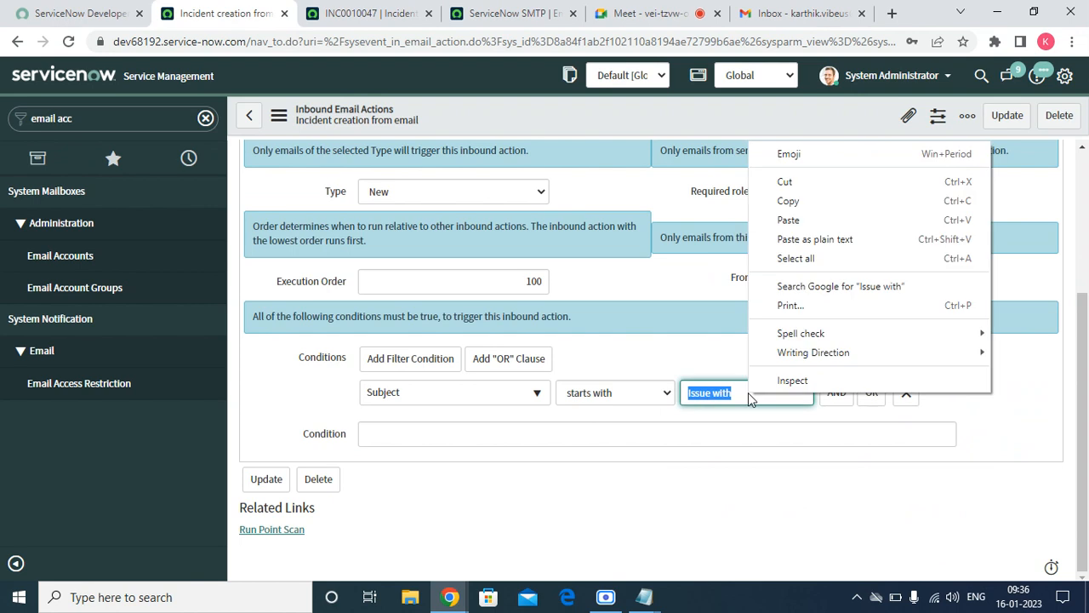
pyautogui.click(788, 220)
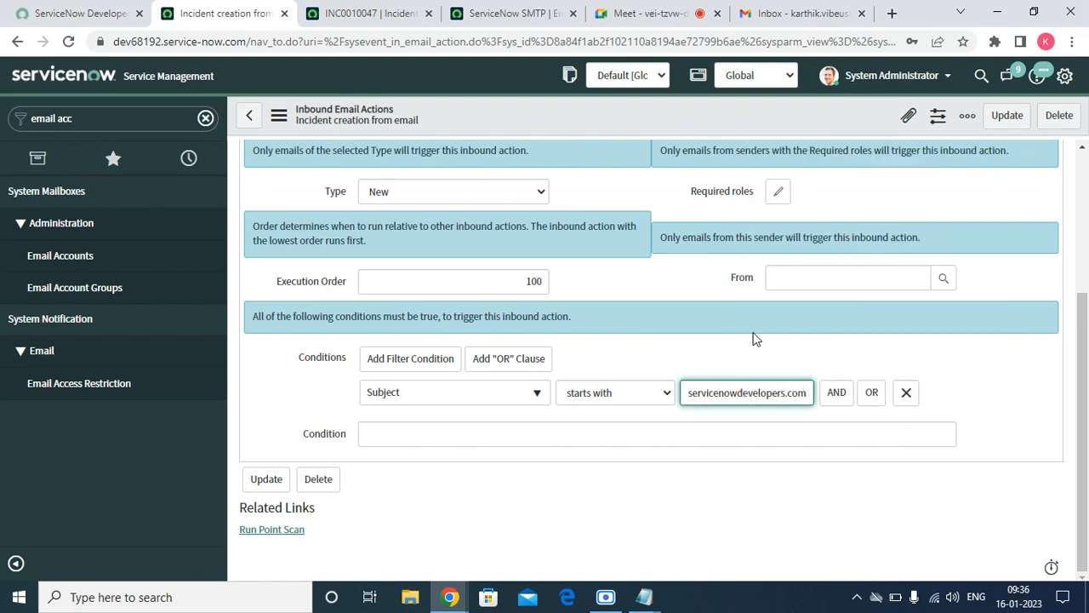
# Replace the Subject condition's value with "Issue with" and select that text for reuse.
pyautogui.tripleClick(730, 393)
pyautogui.press('BackSpace')
pyautogui.write('Issue with')
pyautogui.hotkey('ctrl', 'a')
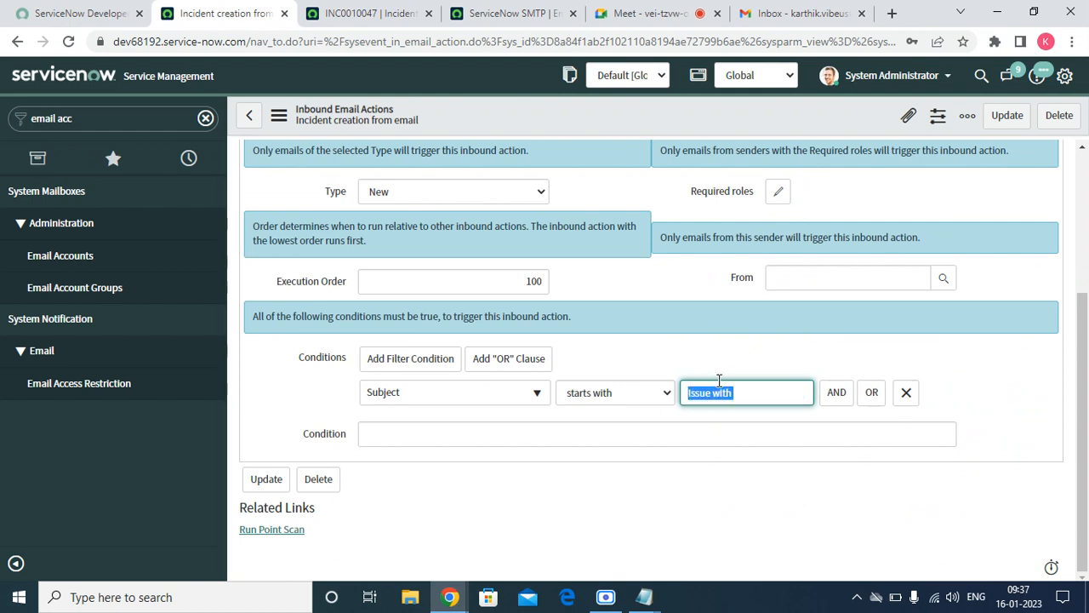
# Switch to the Gmail draft and enter "Issue with laptop" as its subject.
pyautogui.click(798, 12)
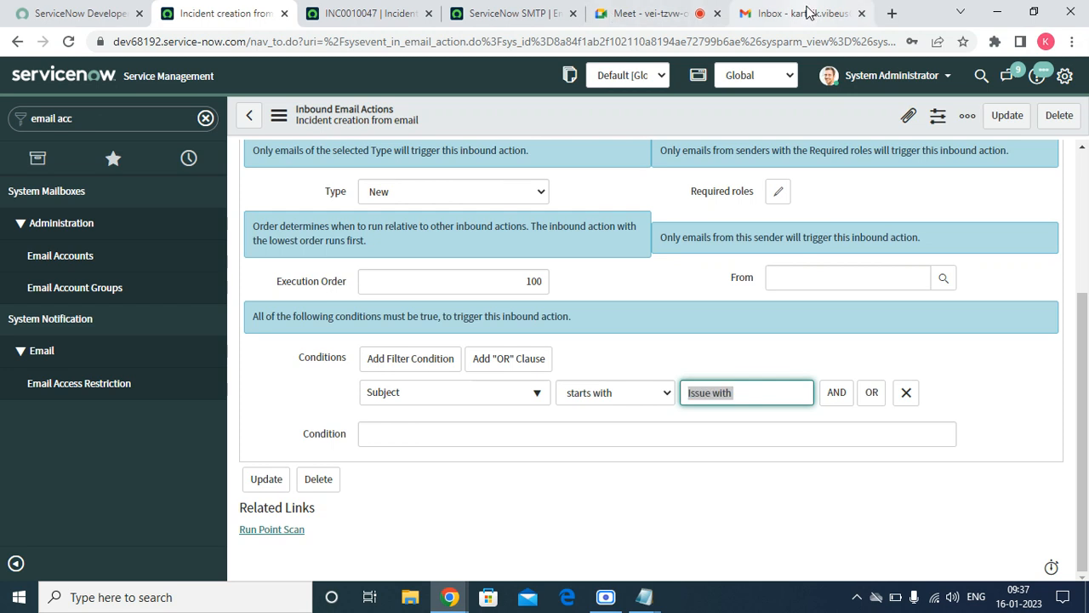
pyautogui.rightClick(683, 276)
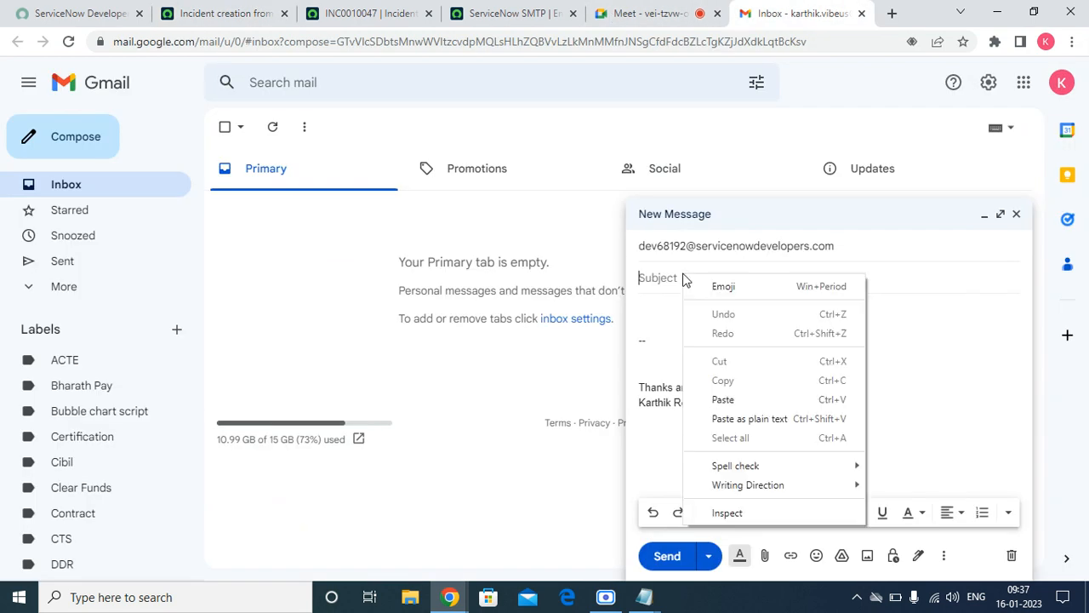
pyautogui.click(723, 393)
pyautogui.press('BackSpace')
pyautogui.press('BackSpace')
pyautogui.press('BackSpace')
pyautogui.press('BackSpace')
pyautogui.press('BackSpace')
pyautogui.press('BackSpace')
pyautogui.press('BackSpace')
pyautogui.press('BackSpace')
pyautogui.press('BackSpace')
pyautogui.press('BackSpace')
pyautogui.press('BackSpace')
pyautogui.press('BackSpace')
pyautogui.press('BackSpace')
pyautogui.press('BackSpace')
pyautogui.press('BackSpace')
pyautogui.press('BackSpace')
pyautogui.press('BackSpace')
pyautogui.press('BackSpace')
pyautogui.press('BackSpace')
pyautogui.press('BackSpace')
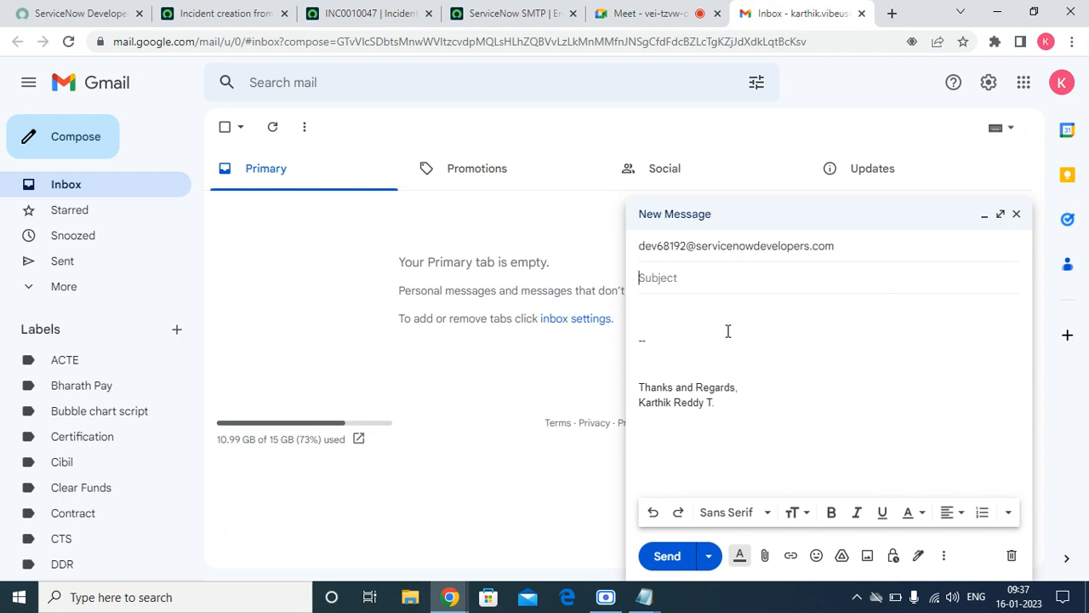
pyautogui.write('Issue with laptop')
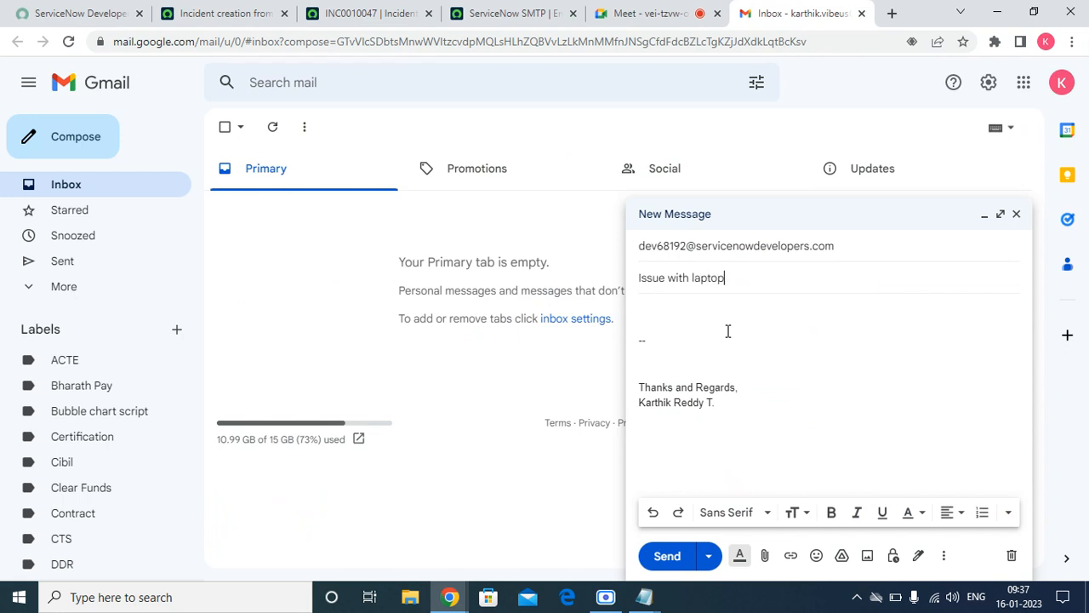
# Start the message body with the greeting "Hi Team," and the line "My laptop was frequently hanging".
pyautogui.press('Tab')
pyautogui.write('Hi T')
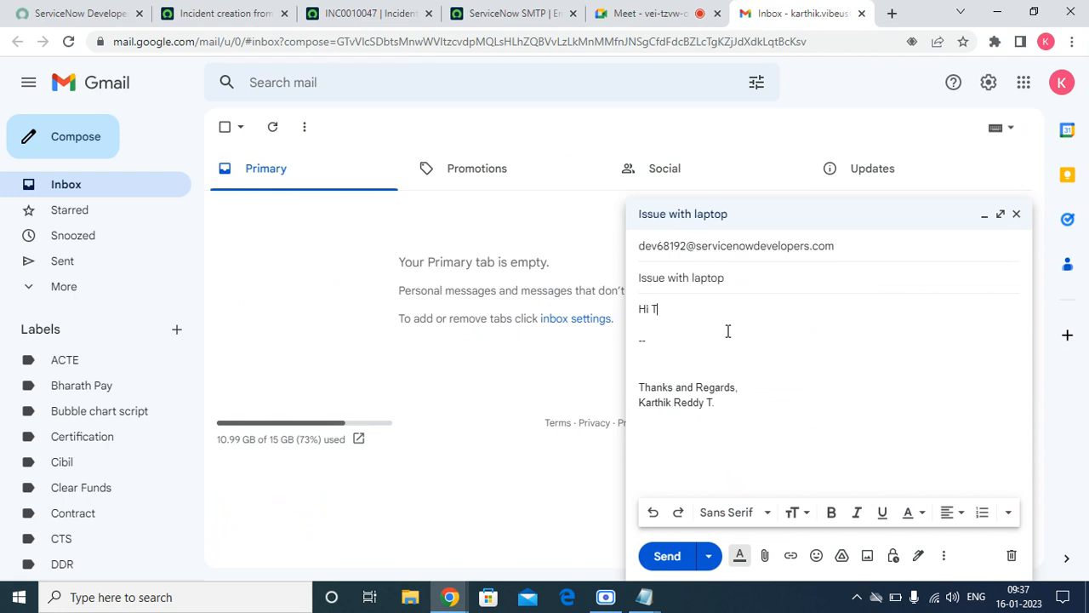
pyautogui.write('eam,')
pyautogui.press('Return')
pyautogui.press('Return')
pyautogui.write('My')
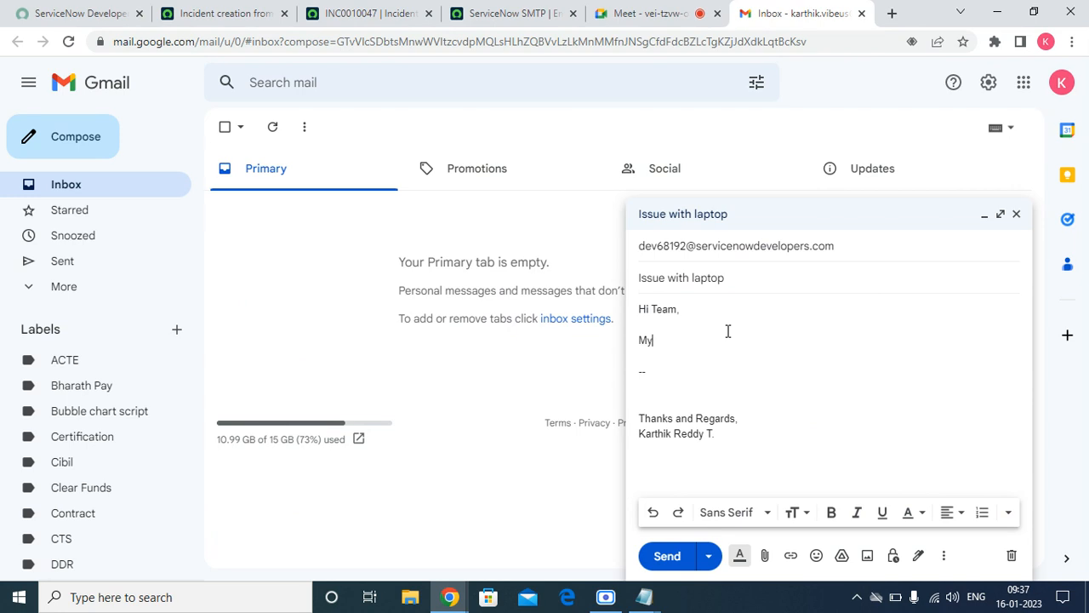
pyautogui.write(' laptp')
pyautogui.write('p was frequently hanging')
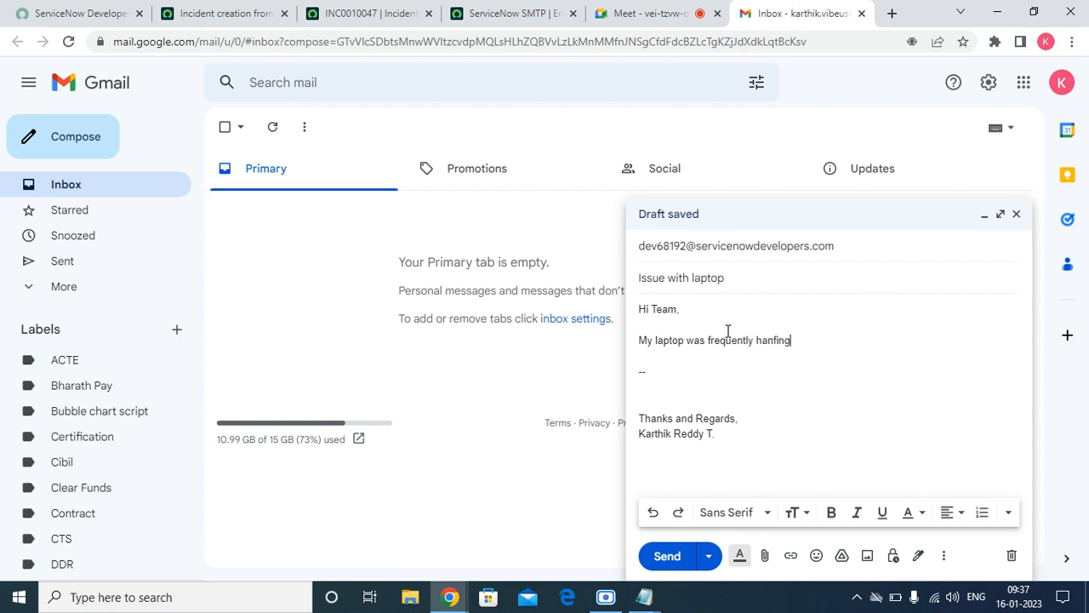
pyautogui.press('BackSpace')
pyautogui.press('BackSpace')
pyautogui.press('BackSpace')
pyautogui.press('BackSpace')
pyautogui.write('ging')
pyautogui.press('BackSpace')
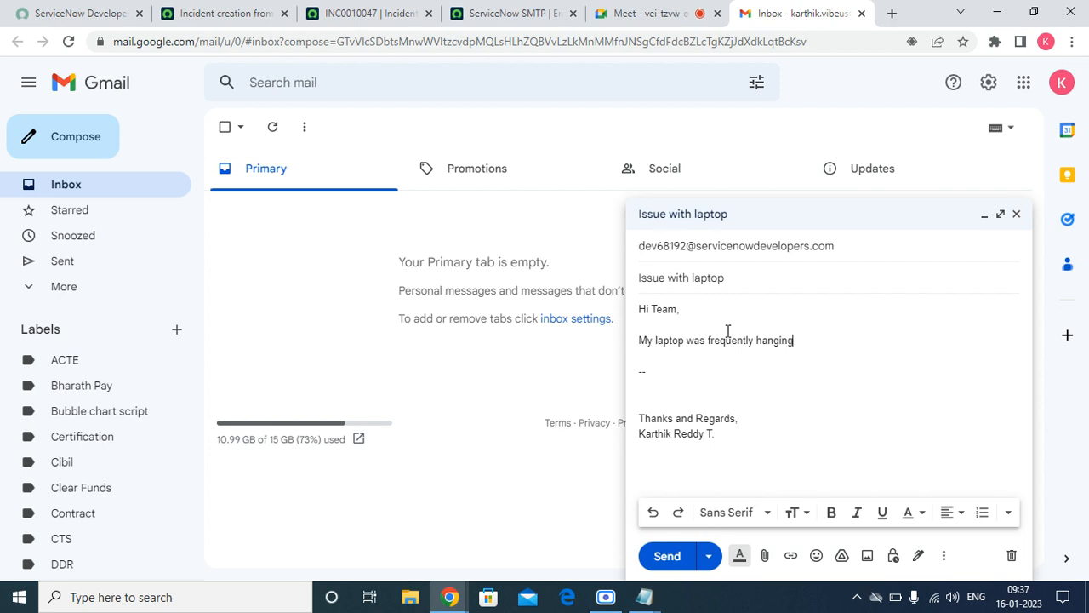
# Continue the body with ".Could you please check and help me on this." and add a line break.
pyautogui.write('.Could you please cchheck and re')
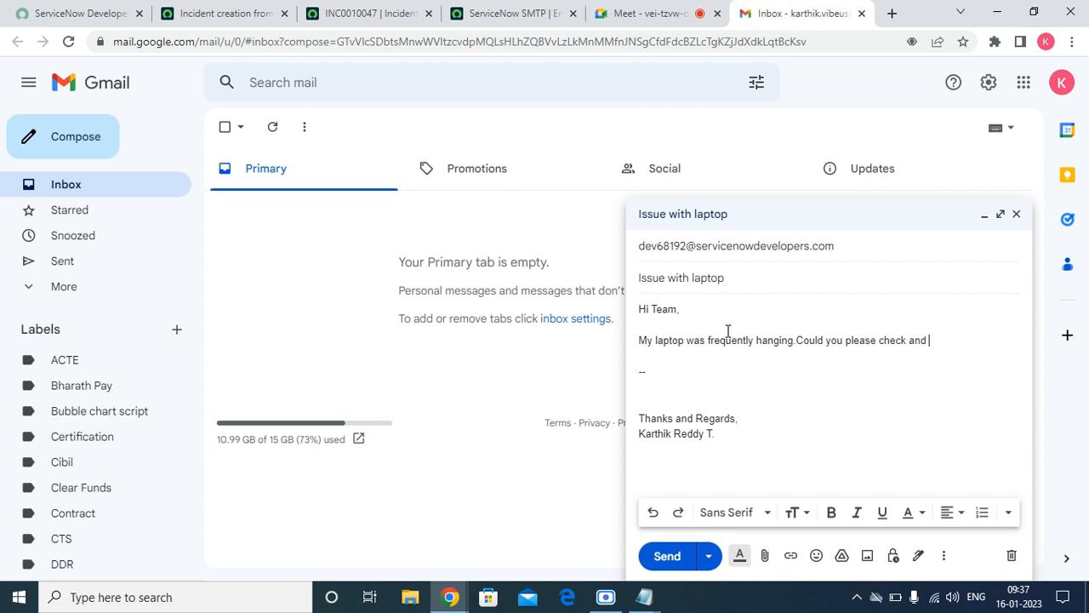
pyautogui.press('BackSpace')
pyautogui.press('BackSpace')
pyautogui.write('help me on hi')
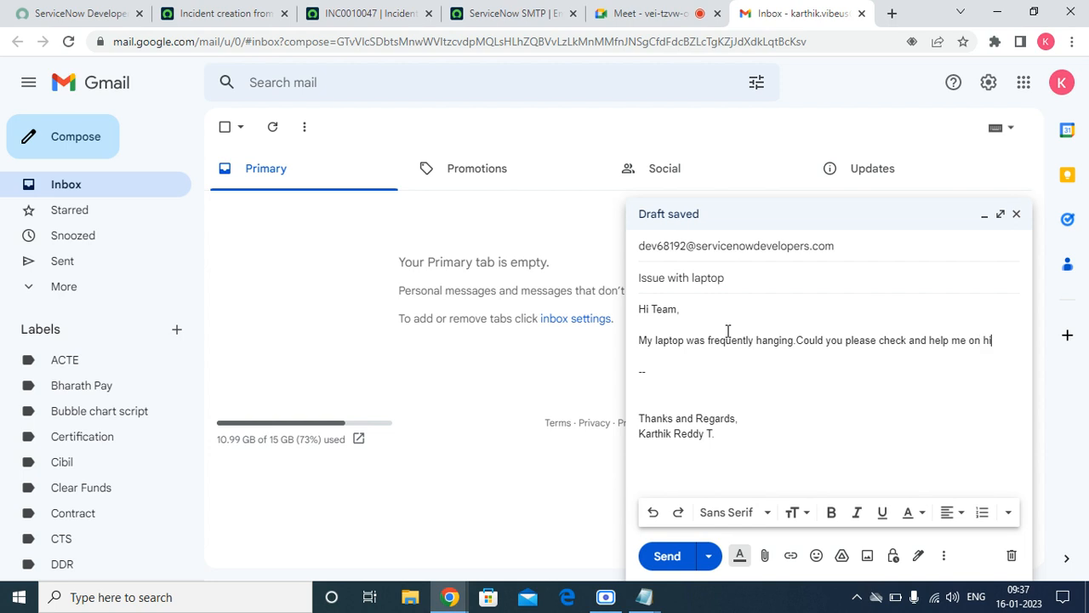
pyautogui.press('BackSpace')
pyautogui.press('BackSpace')
pyautogui.write('this.')
pyautogui.press('Return')
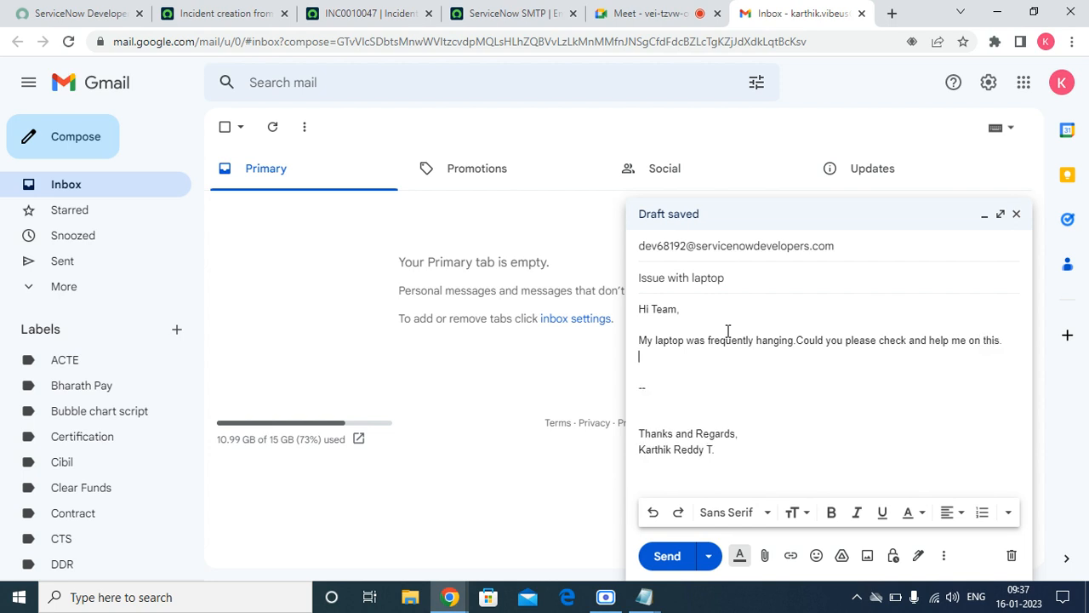
# Remove the separator and blank lines above the signature and send the email.
pyautogui.press('Delete')
pyautogui.press('Delete')
pyautogui.press('Delete')
pyautogui.press('Delete')
pyautogui.press('Delete')
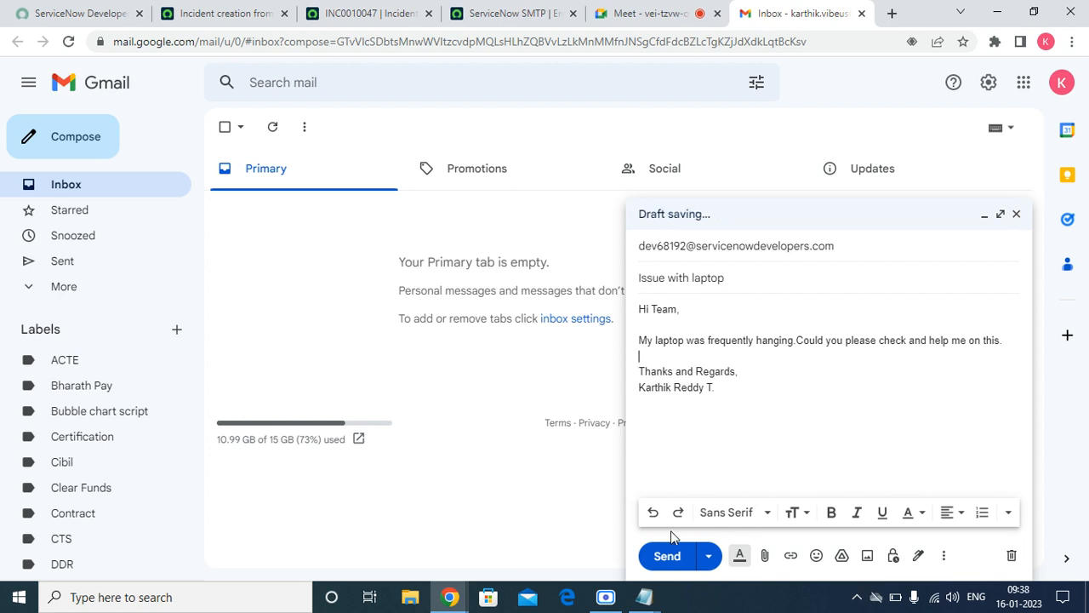
pyautogui.click(667, 555)
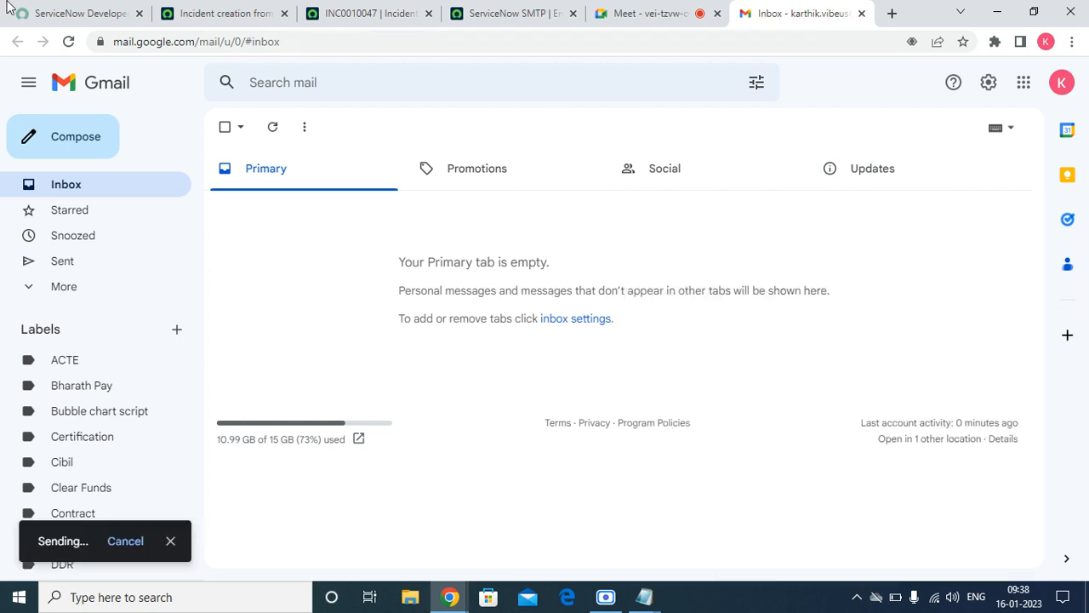
# Return to the inbound email action in ServiceNow and add the Email Accounts module to the favorites.
pyautogui.click(200, 19)
pyautogui.scroll(3, 675, 294)
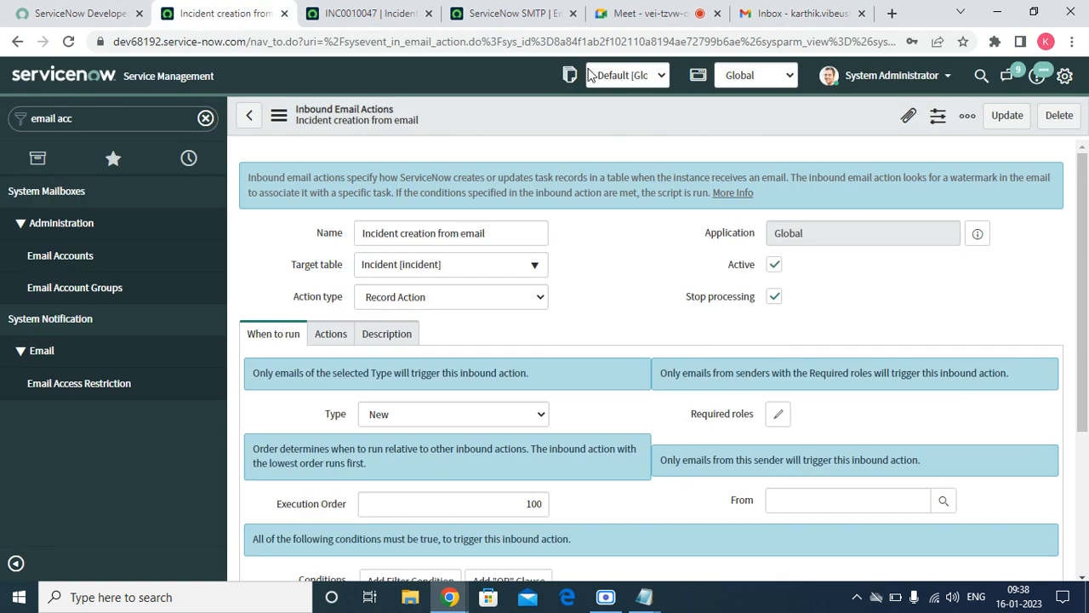
pyautogui.click(102, 129)
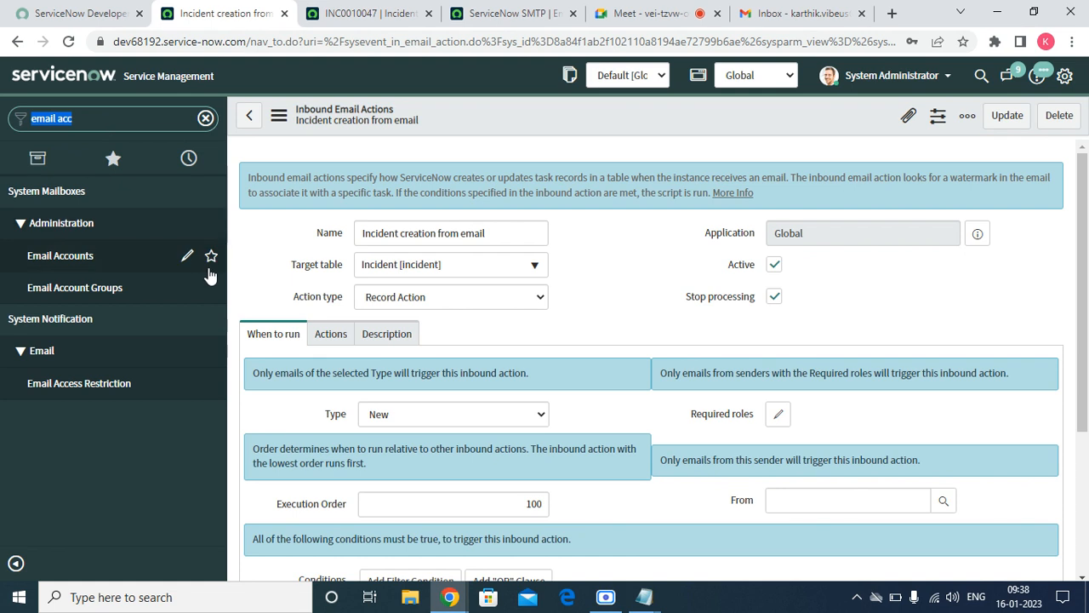
pyautogui.click(211, 261)
# Filter the navigator for "emails" and add the System Logs Emails module to the favorites.
pyautogui.click(95, 130)
pyautogui.press('BackSpace')
pyautogui.press('BackSpace')
pyautogui.press('BackSpace')
pyautogui.press('BackSpace')
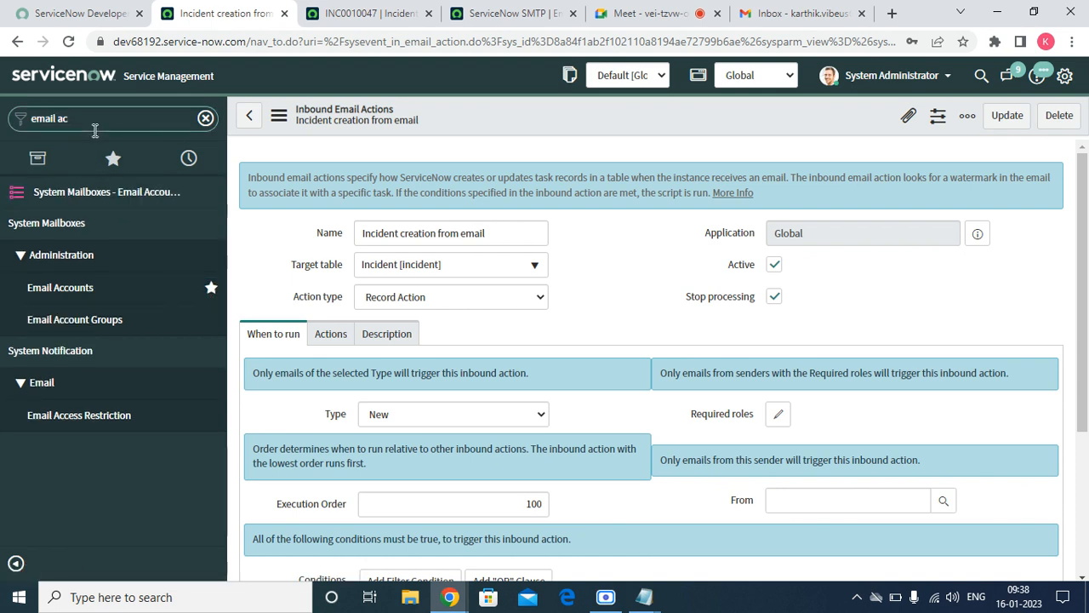
pyautogui.write('s')
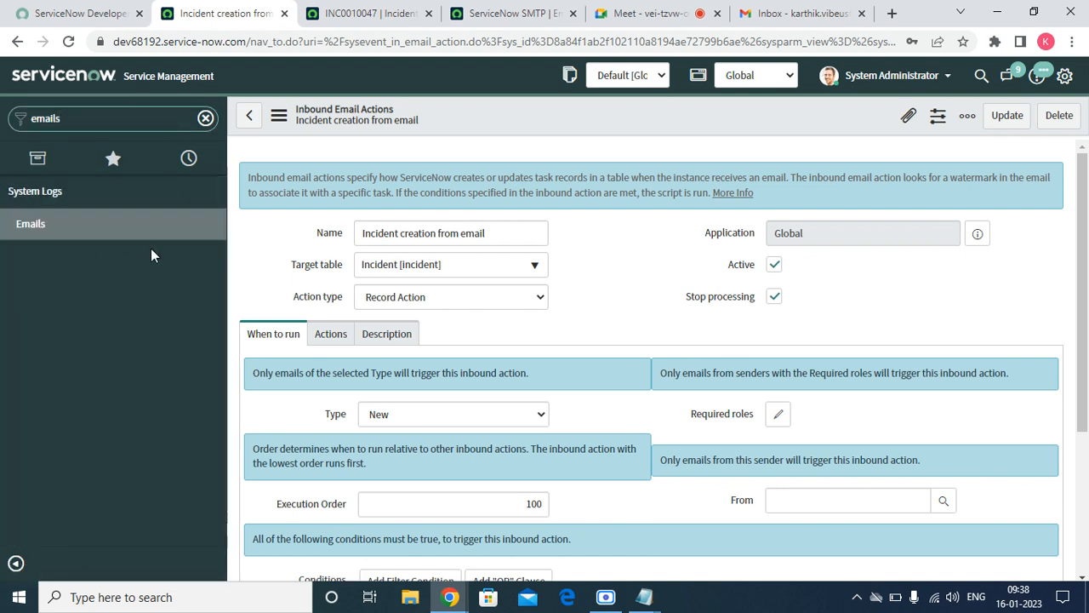
pyautogui.click(211, 223)
# Try to open the System Logs Emails module in a new browser tab and return to the inbound action.
pyautogui.rightClick(24, 228)
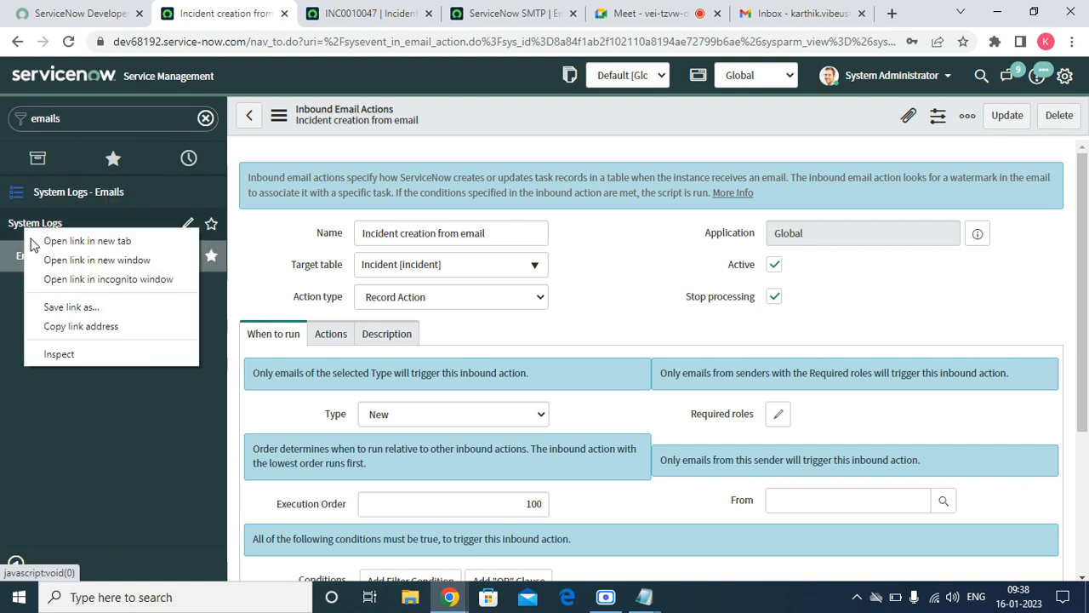
pyautogui.click(51, 245)
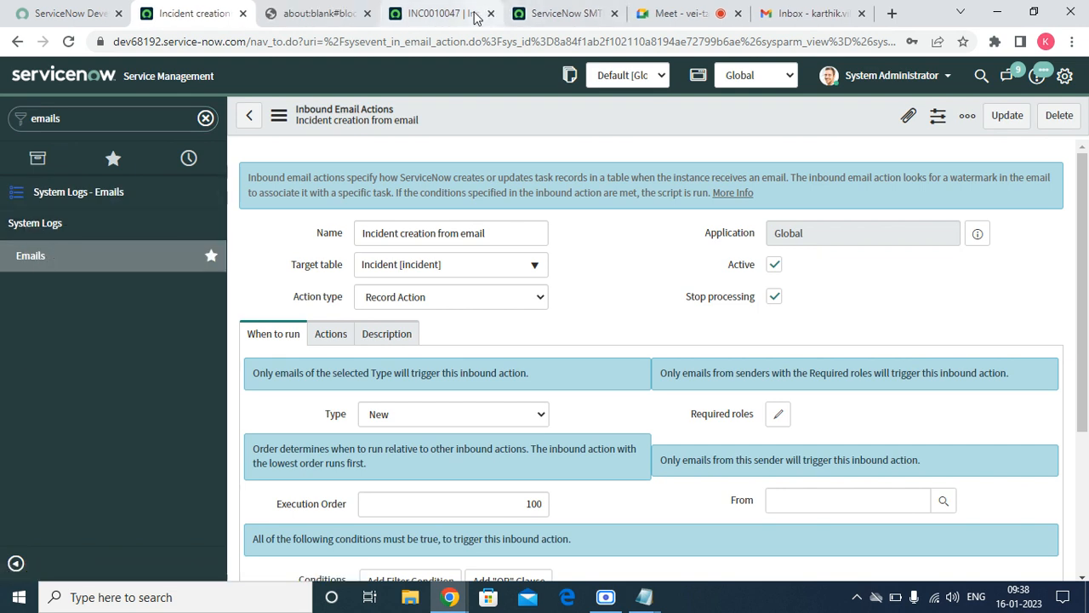
pyautogui.click(346, 10)
pyautogui.click(201, 20)
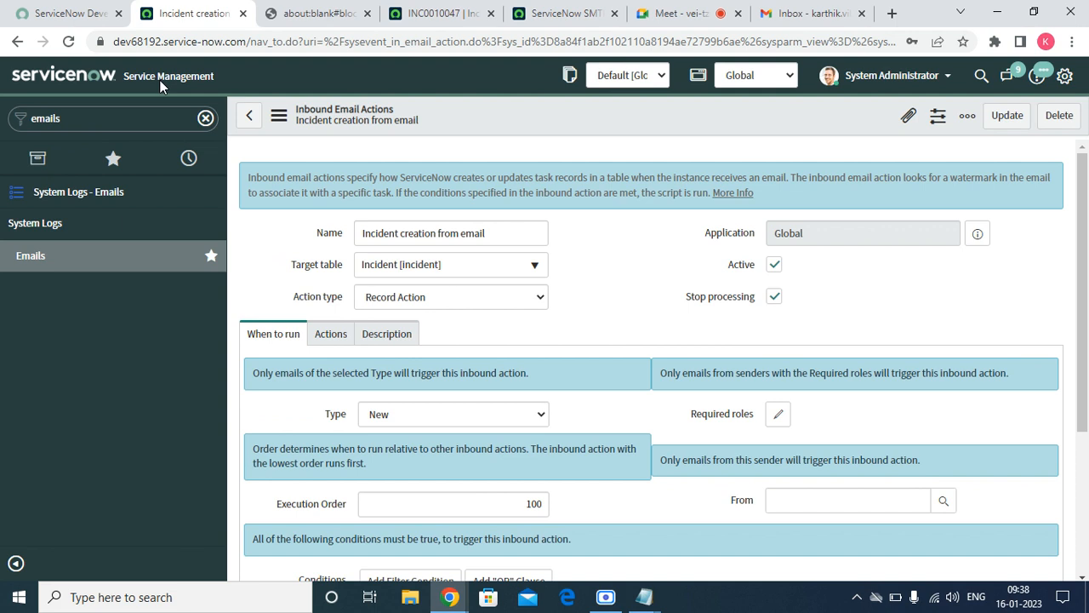
# Open the System Logs Emails list and look for the test email, reversing the Created sort order and restoring it.
pyautogui.click(43, 251)
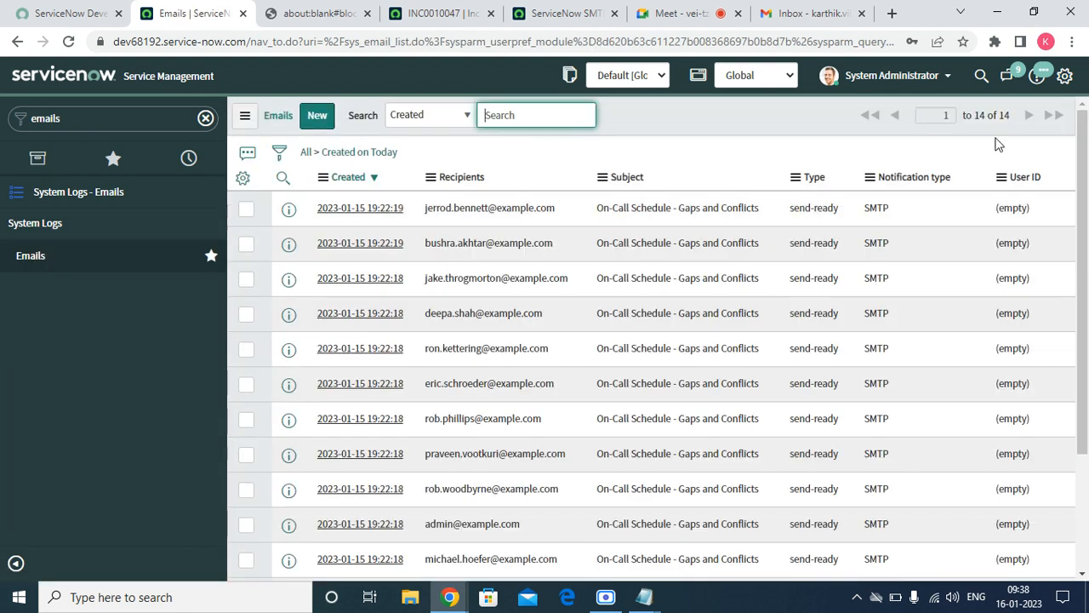
pyautogui.scroll(-3, 817, 264)
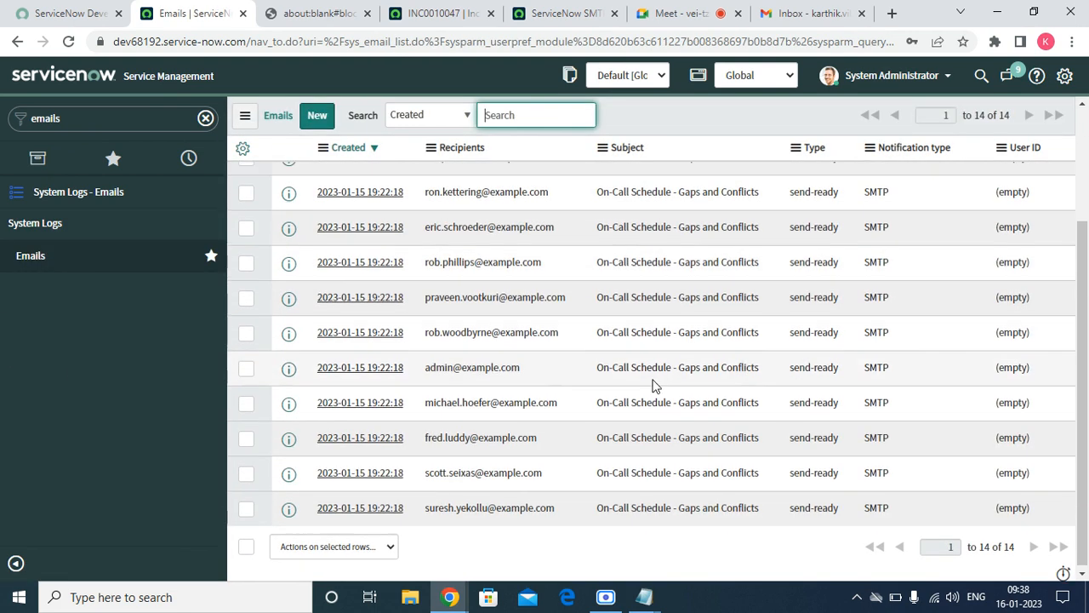
pyautogui.scroll(3, 680, 366)
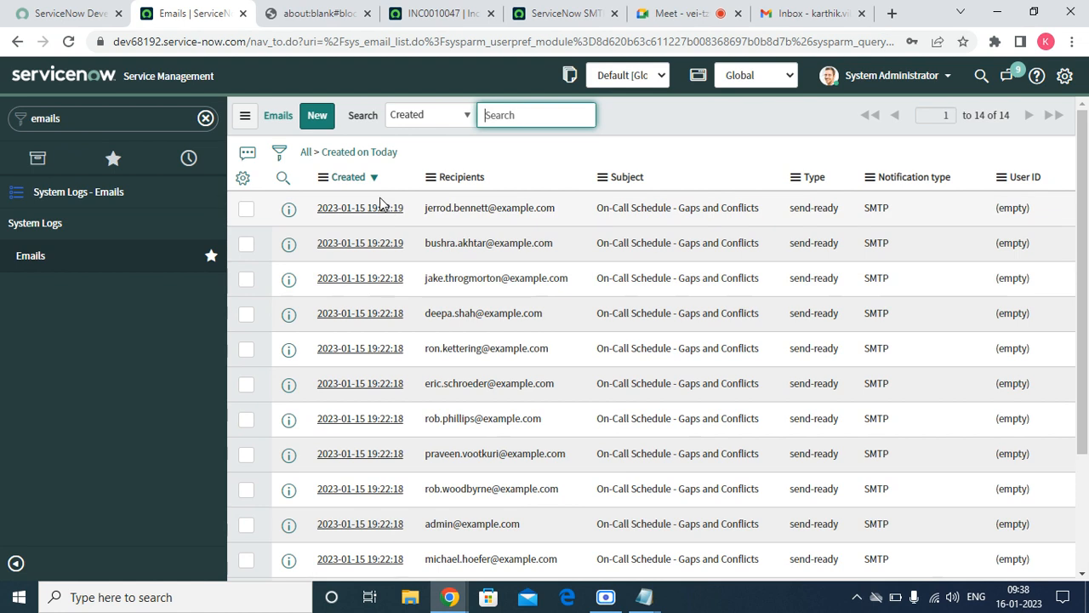
pyautogui.click(349, 177)
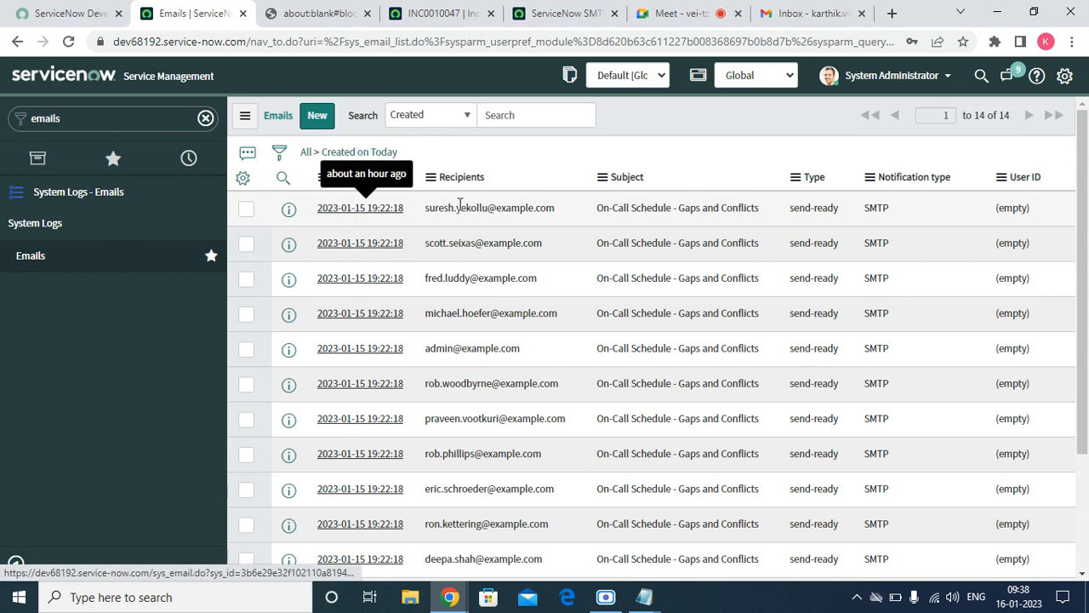
pyautogui.click(349, 177)
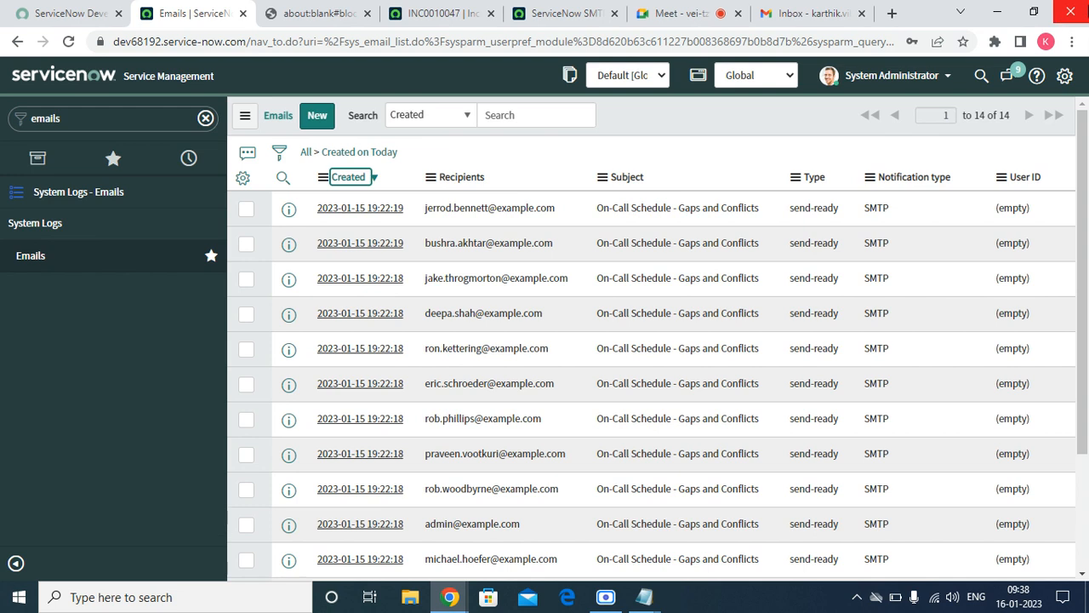
pyautogui.click(1071, 41)
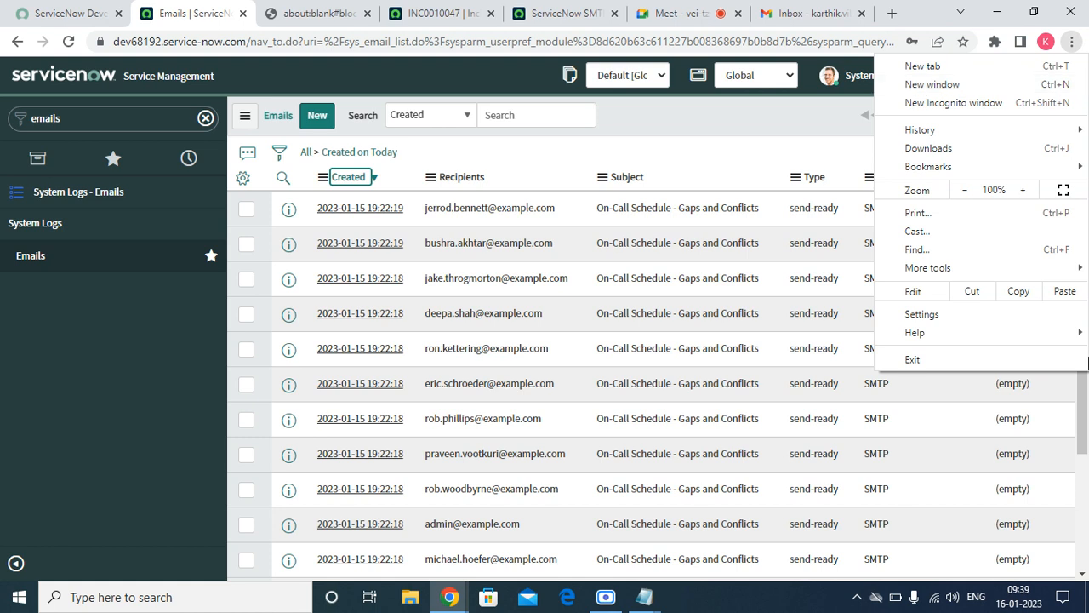
pyautogui.press('super+d')
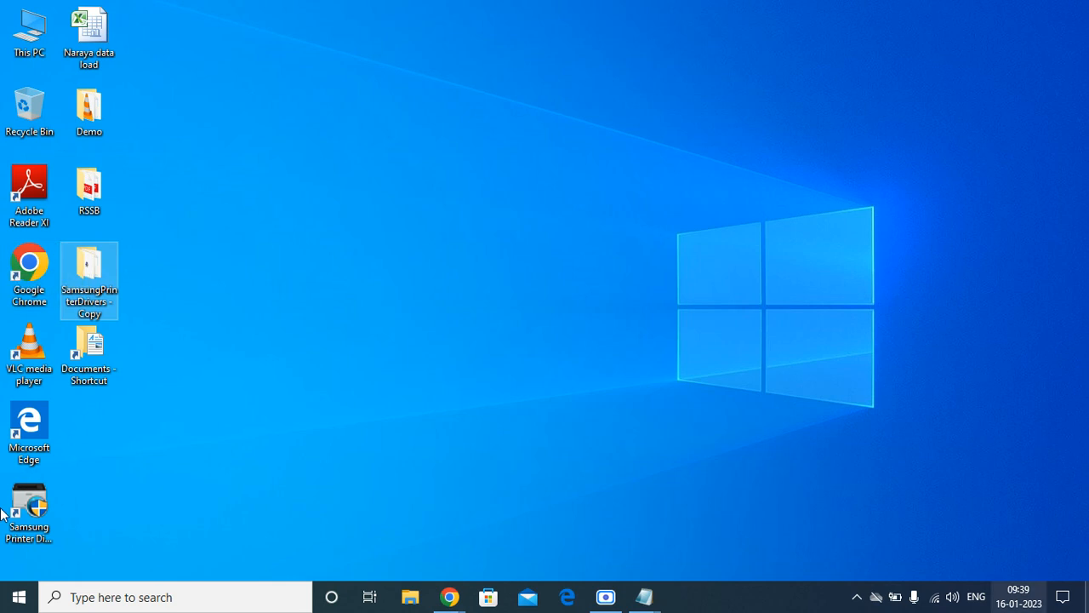
pyautogui.click(449, 596)
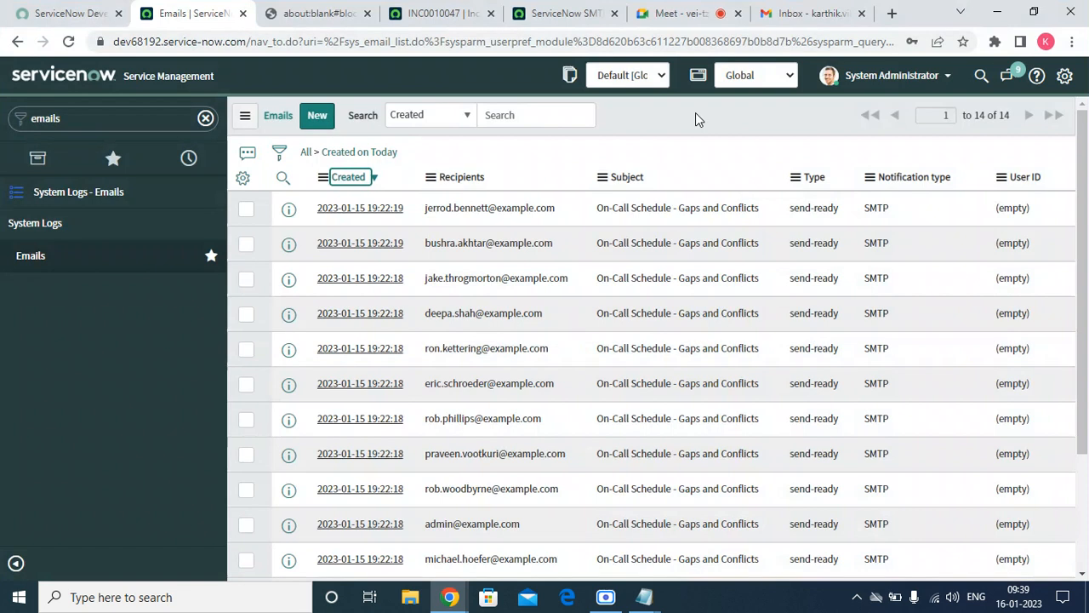
# Refresh the list of today's emails twice to check for the test email.
pyautogui.rightClick(696, 115)
pyautogui.click(730, 202)
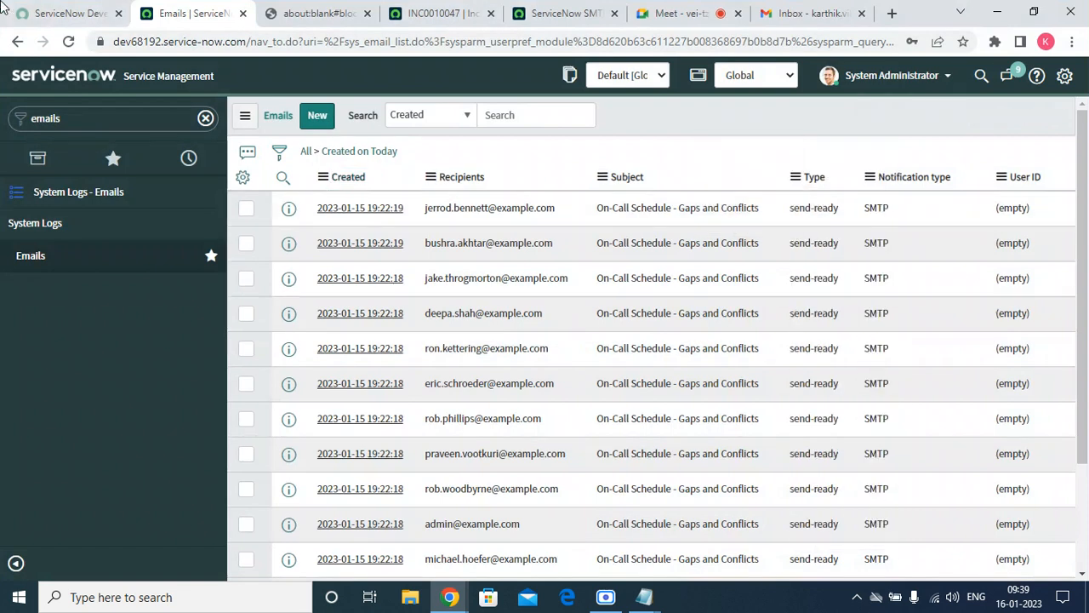
pyautogui.rightClick(700, 117)
pyautogui.click(731, 212)
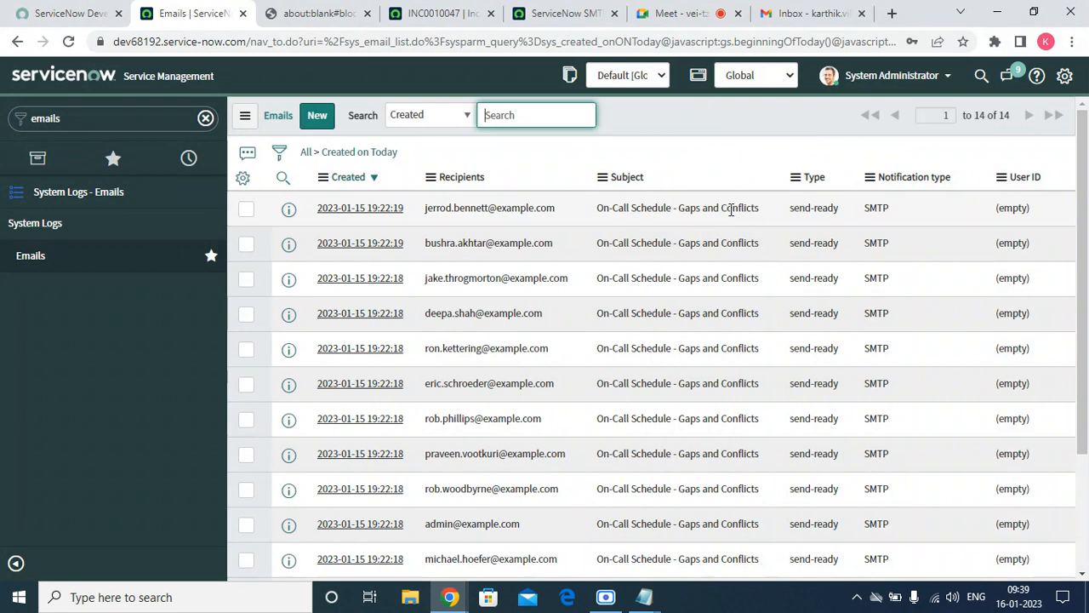
# Look through the refreshed Emails list and filter out the records whose type is send-ready.
pyautogui.scroll(-2, 832, 508)
pyautogui.scroll(2, 829, 509)
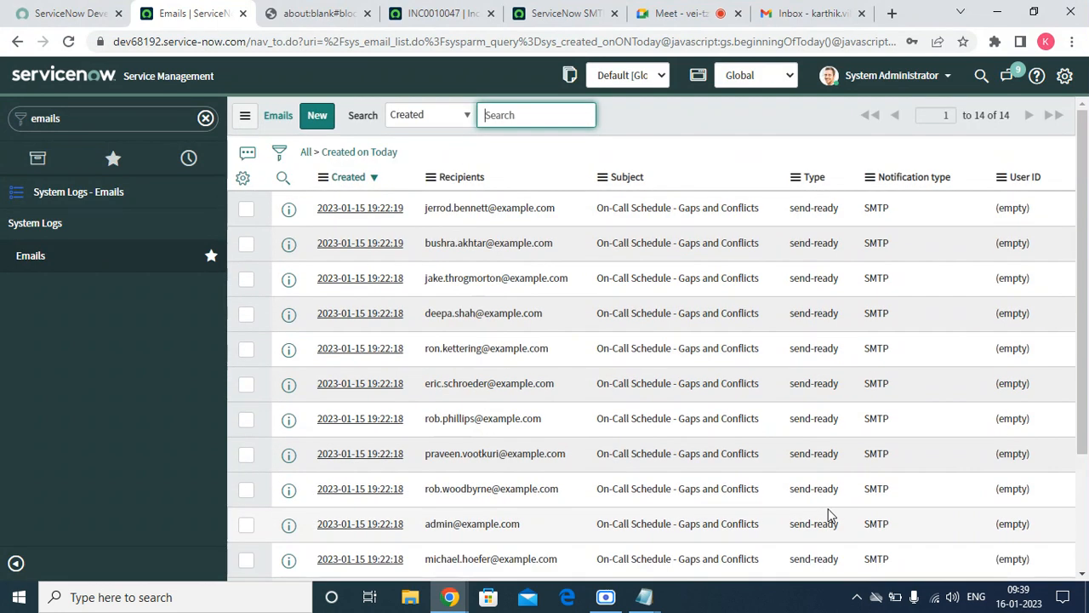
pyautogui.rightClick(824, 209)
pyautogui.click(838, 240)
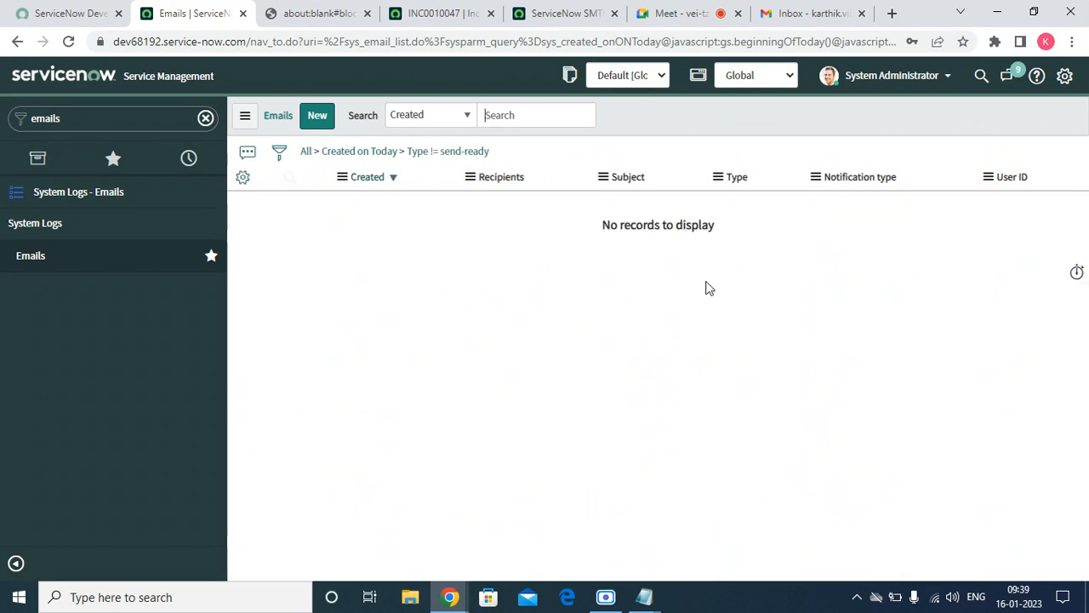
# Switch to the open incident record and look through its form.
pyautogui.click(434, 21)
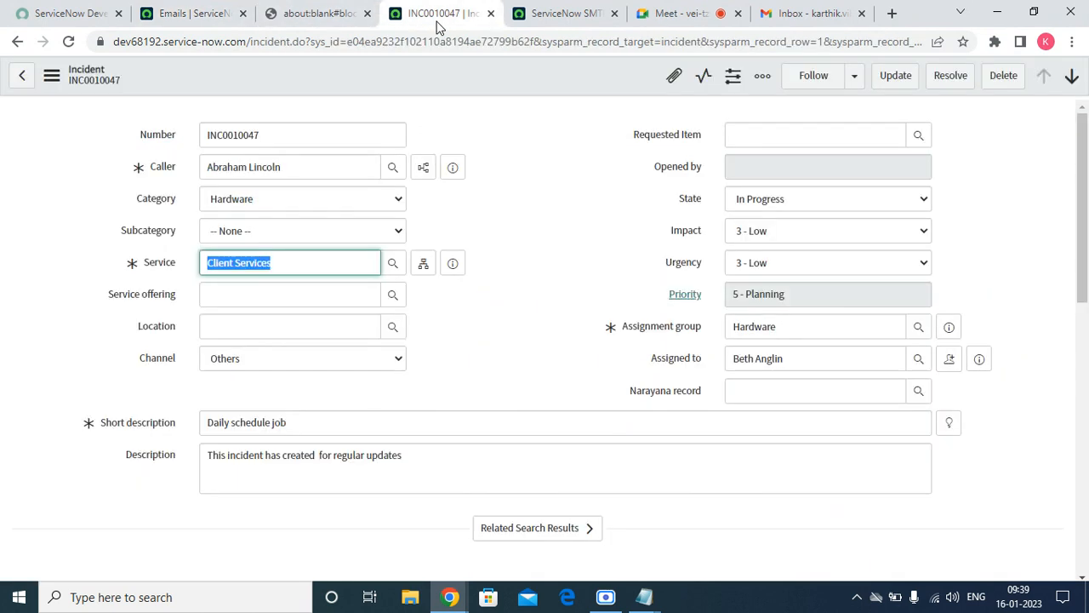
pyautogui.scroll(-3, 694, 385)
pyautogui.scroll(-5, 596, 383)
pyautogui.scroll(10, 499, 382)
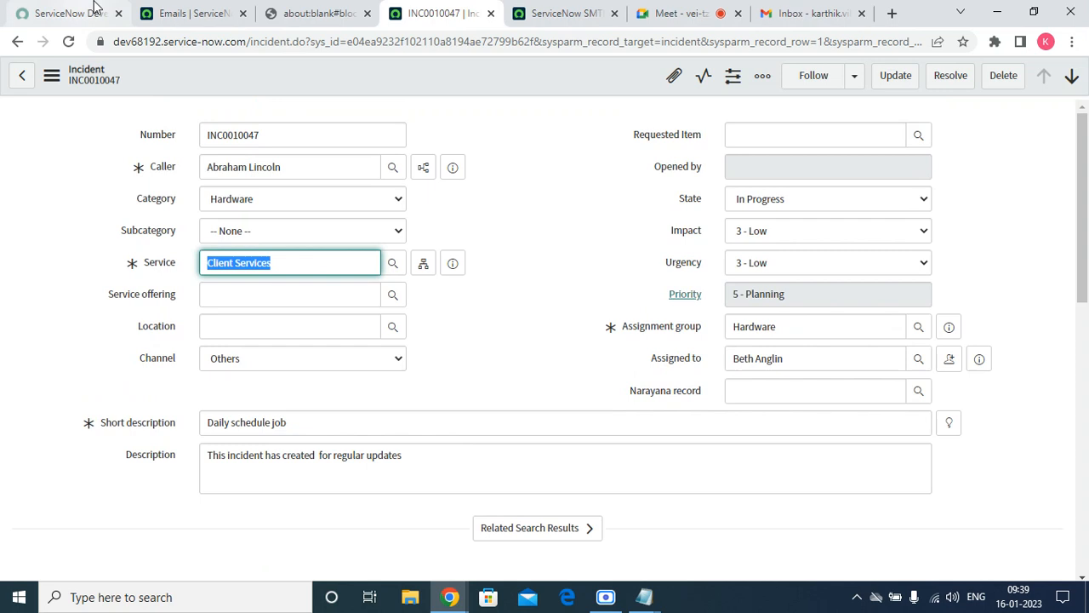
# Close the blank and unneeded browser tab, and start a new record from the System Policy Inbound Actions list.
pyautogui.click(334, 17)
pyautogui.click(367, 14)
pyautogui.click(189, 13)
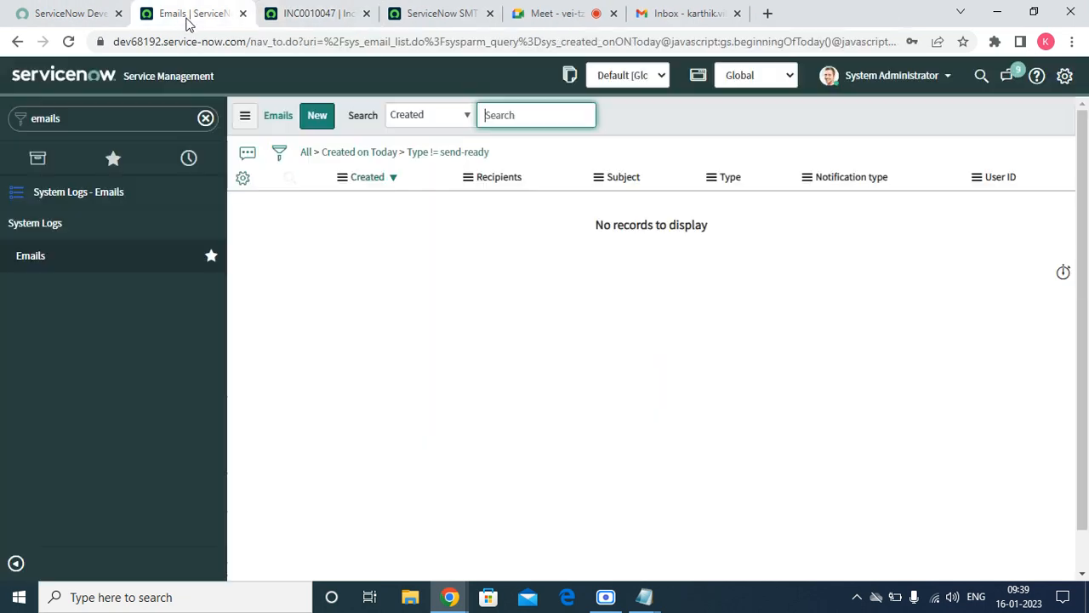
pyautogui.click(112, 158)
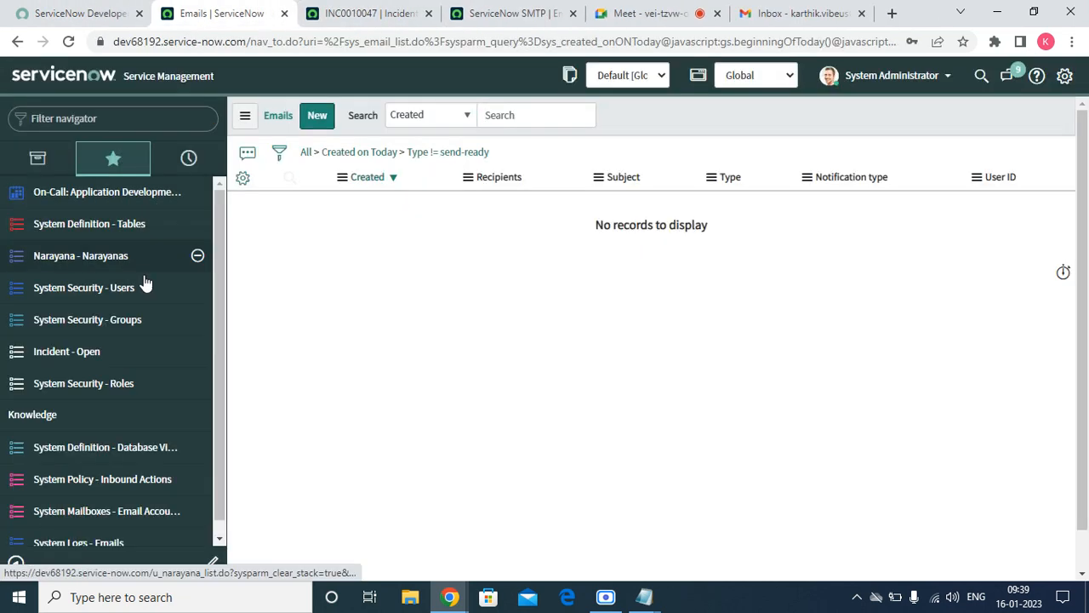
pyautogui.click(146, 465)
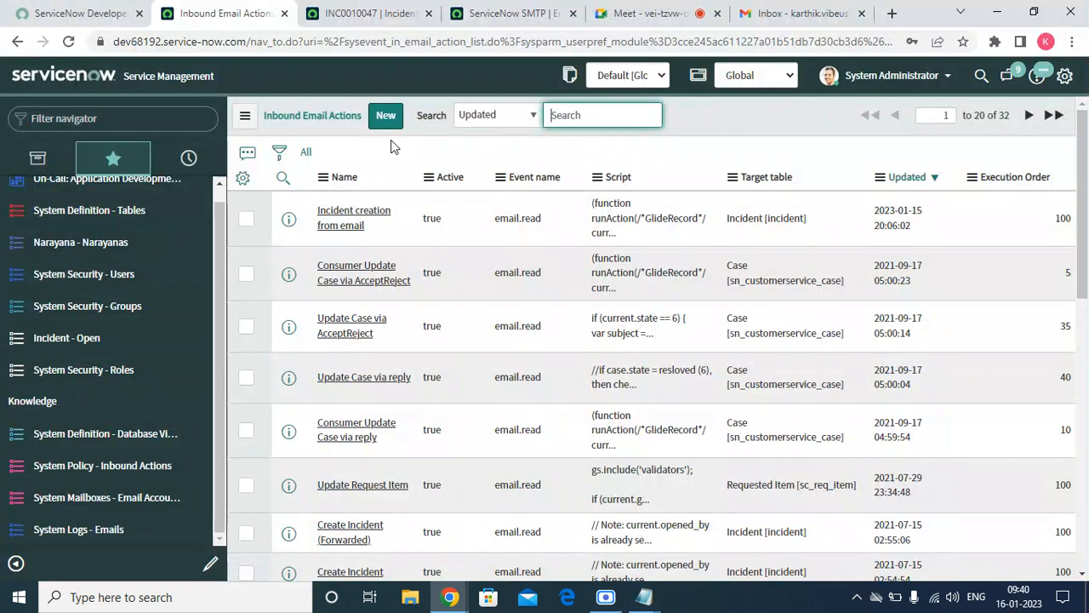
pyautogui.click(387, 117)
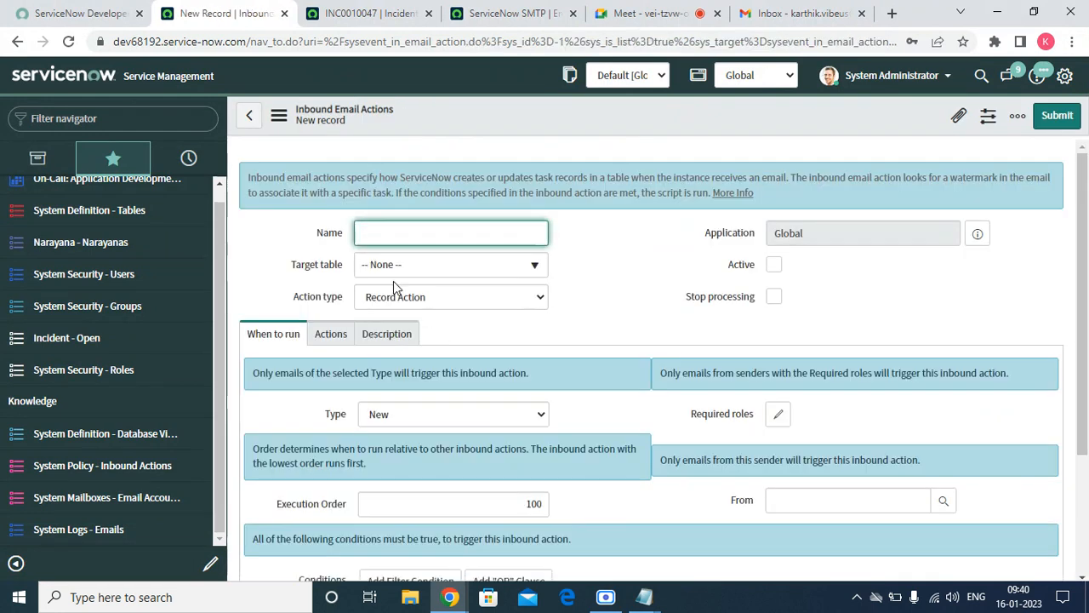
# Name the new inbound email action "Inidennt creation from email forward".
pyautogui.write('Iniden')
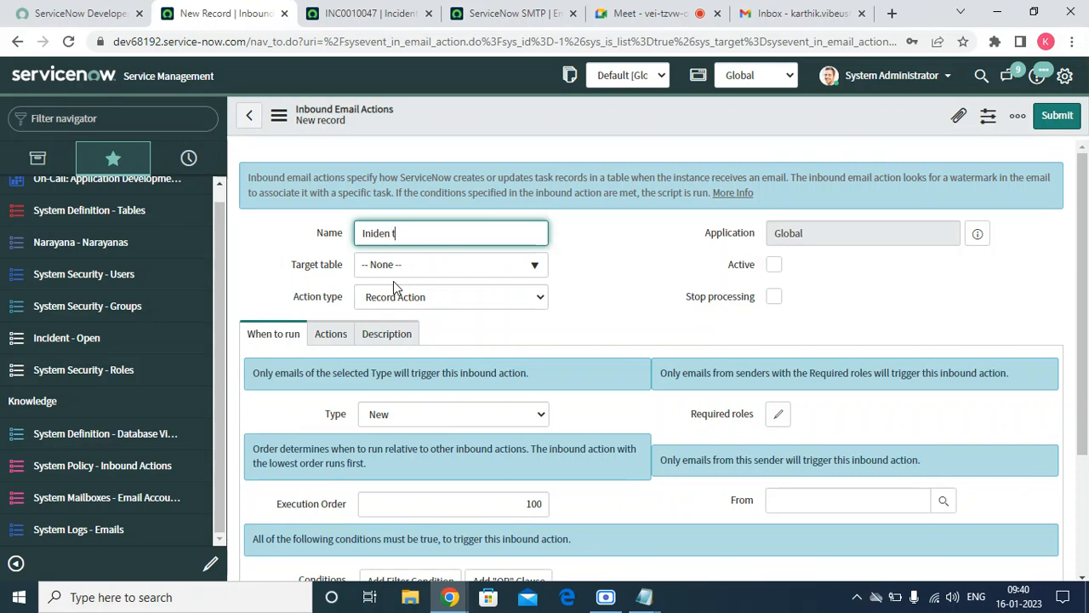
pyautogui.write('nt ccreation form e')
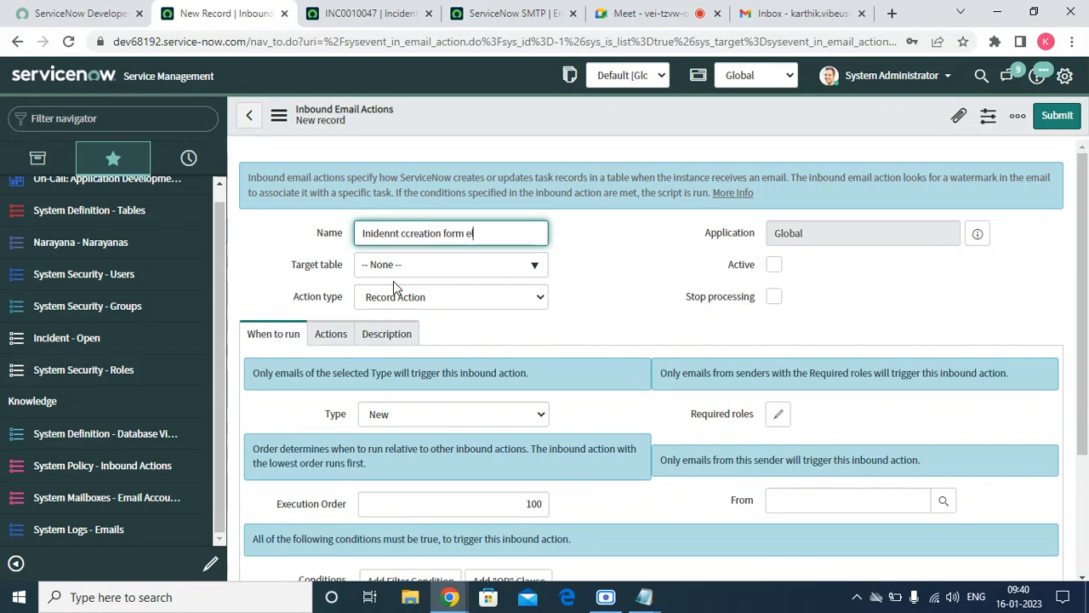
pyautogui.press('BackSpace')
pyautogui.press('BackSpace')
pyautogui.press('BackSpace')
pyautogui.press('BackSpace')
pyautogui.press('BackSpace')
pyautogui.press('BackSpace')
pyautogui.press('BackSpace')
pyautogui.press('BackSpace')
pyautogui.press('BackSpace')
pyautogui.press('BackSpace')
pyautogui.press('BackSpace')
pyautogui.press('BackSpace')
pyautogui.press('BackSpace')
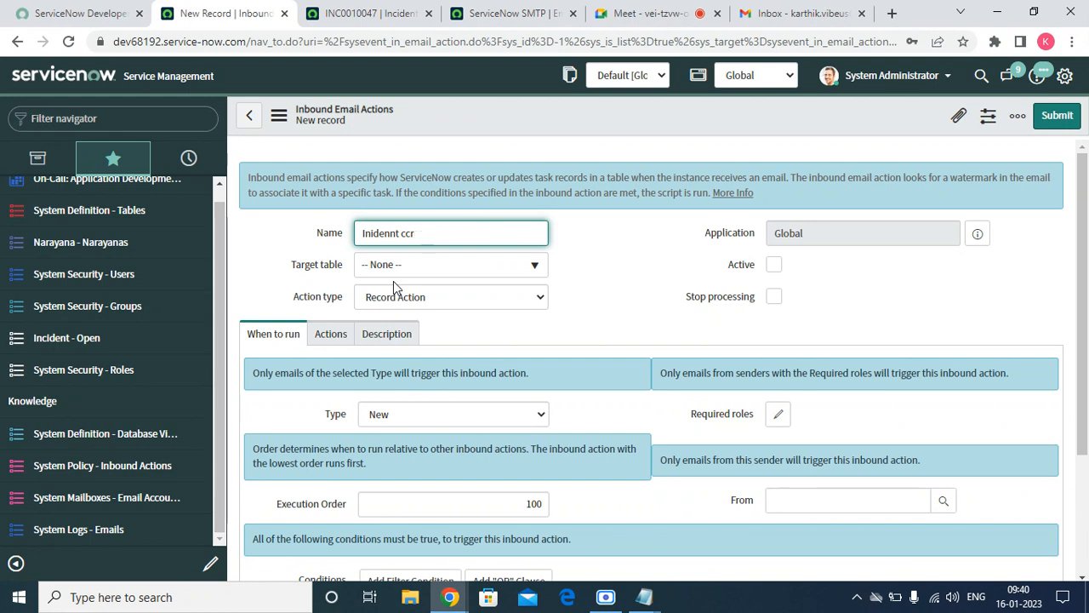
pyautogui.write('reation from email fro')
pyautogui.press('BackSpace')
pyautogui.press('BackSpace')
pyautogui.write('orward')
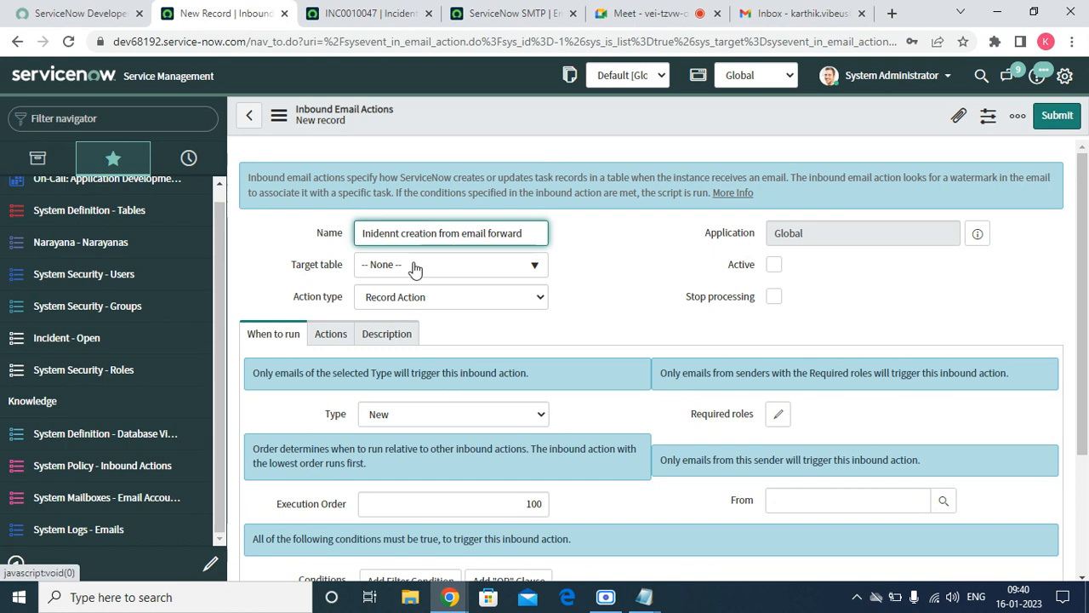
# Set the action's target table to Incident [incident] and enable Active and Stop processing.
pyautogui.click(416, 269)
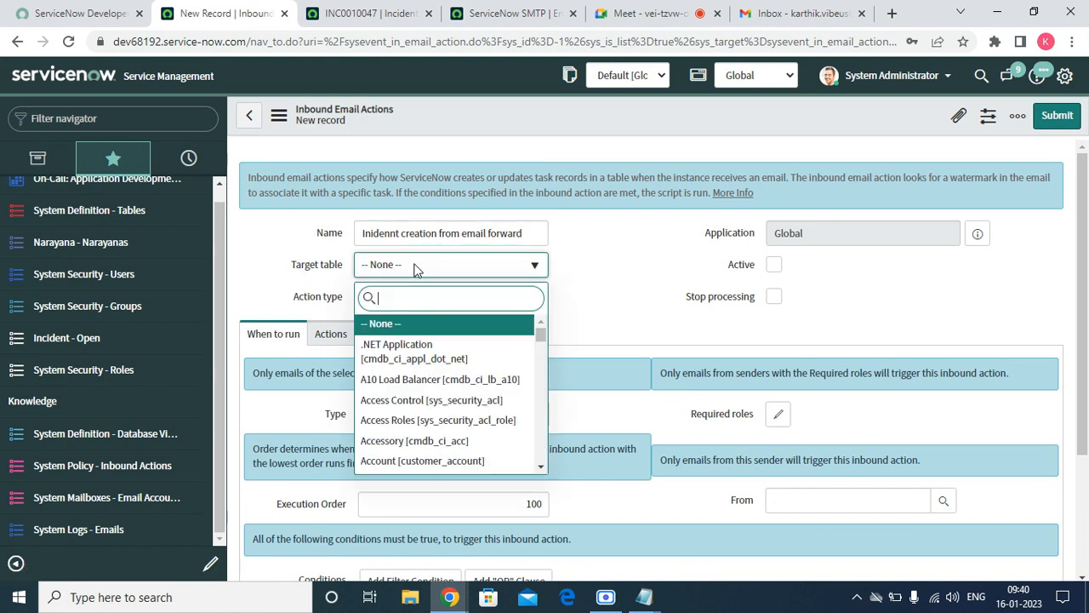
pyautogui.write('inci')
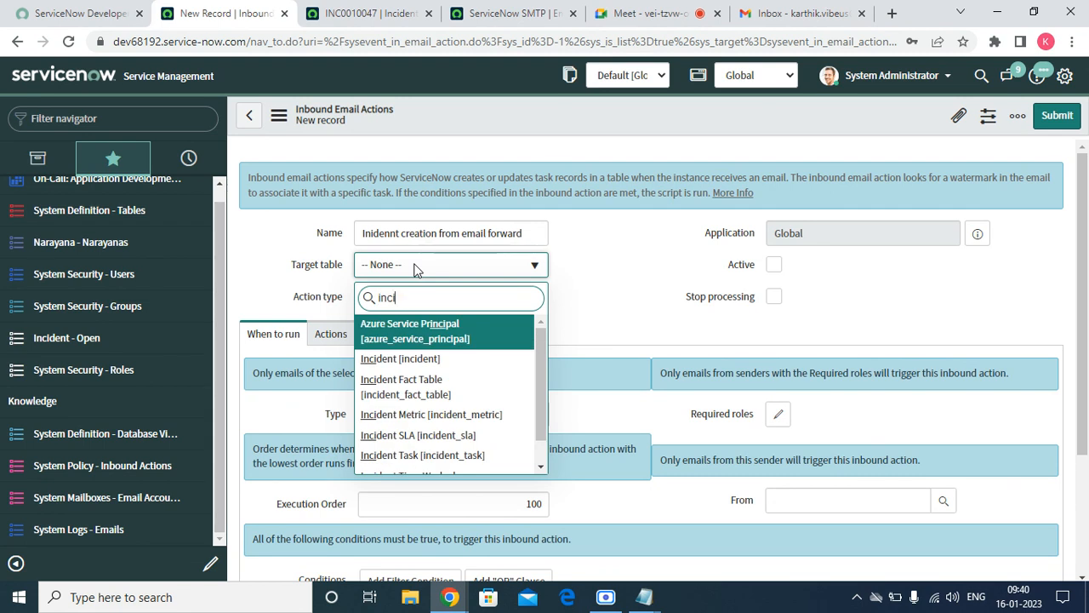
pyautogui.press('Down')
pyautogui.press('Return')
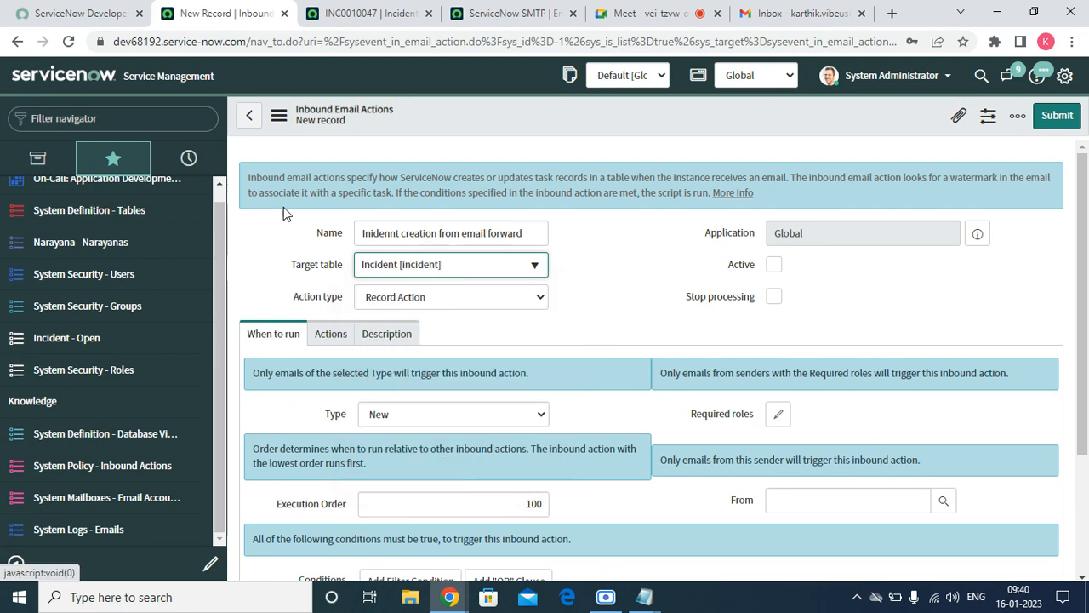
pyautogui.click(775, 265)
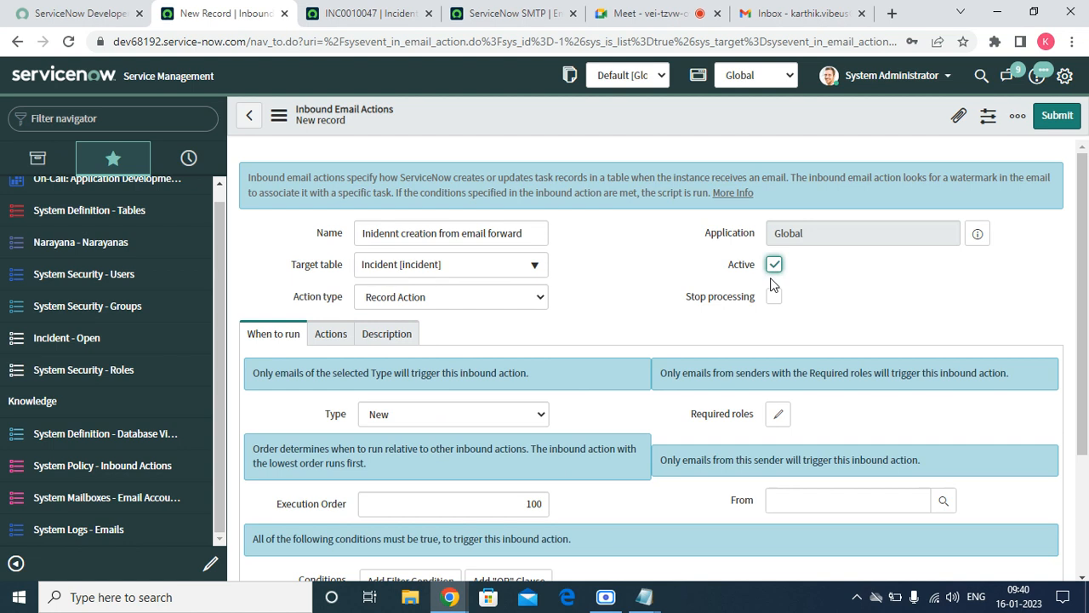
pyautogui.click(774, 297)
# Set the action's trigger Type to Forward, leaving the From sender empty.
pyautogui.click(395, 417)
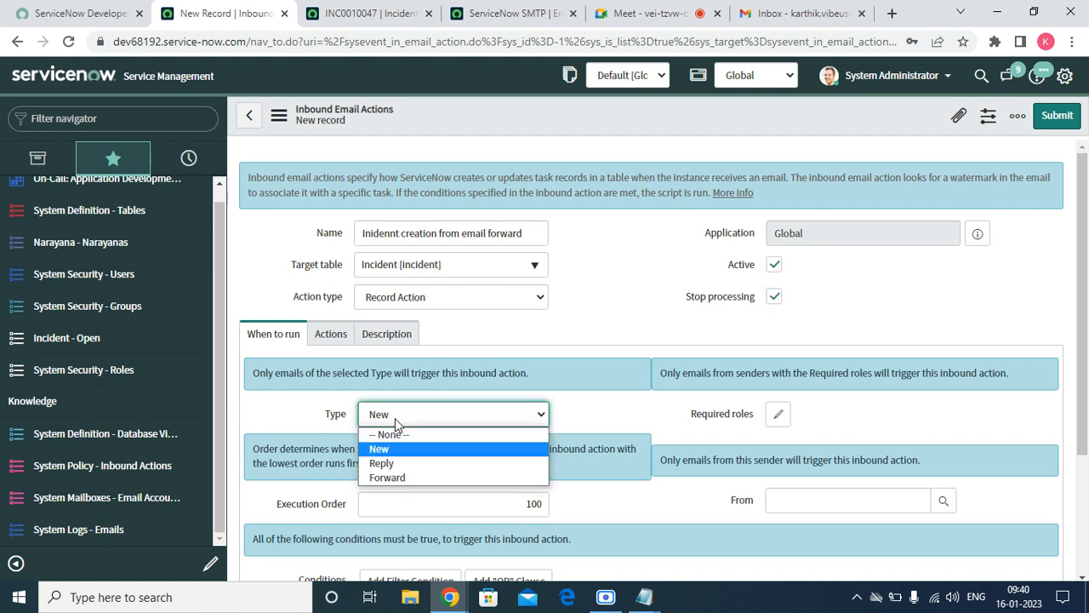
pyautogui.click(389, 477)
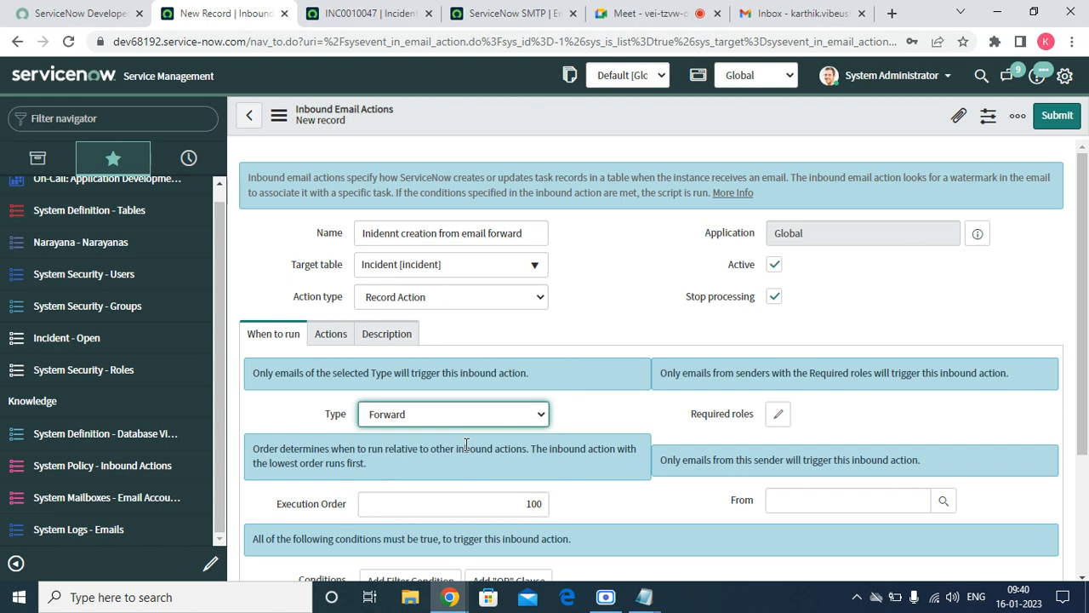
pyautogui.scroll(-2, 647, 391)
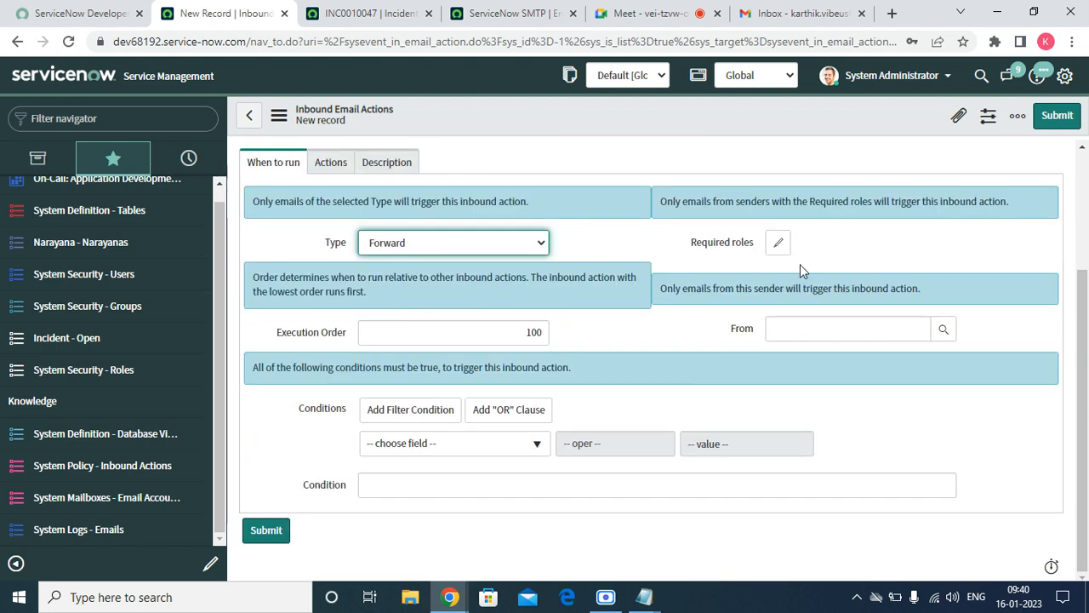
pyautogui.click(824, 325)
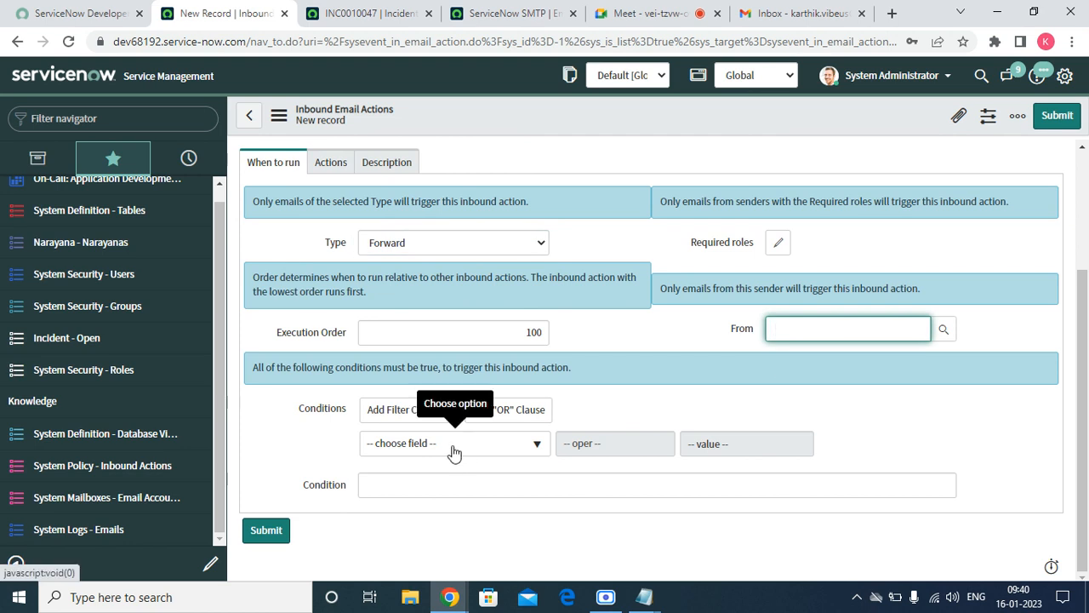
# Show the new action's script, close the Gmail inbox, and open the existing "Incident creation from email" action in a separate browser tab.
pyautogui.click(332, 166)
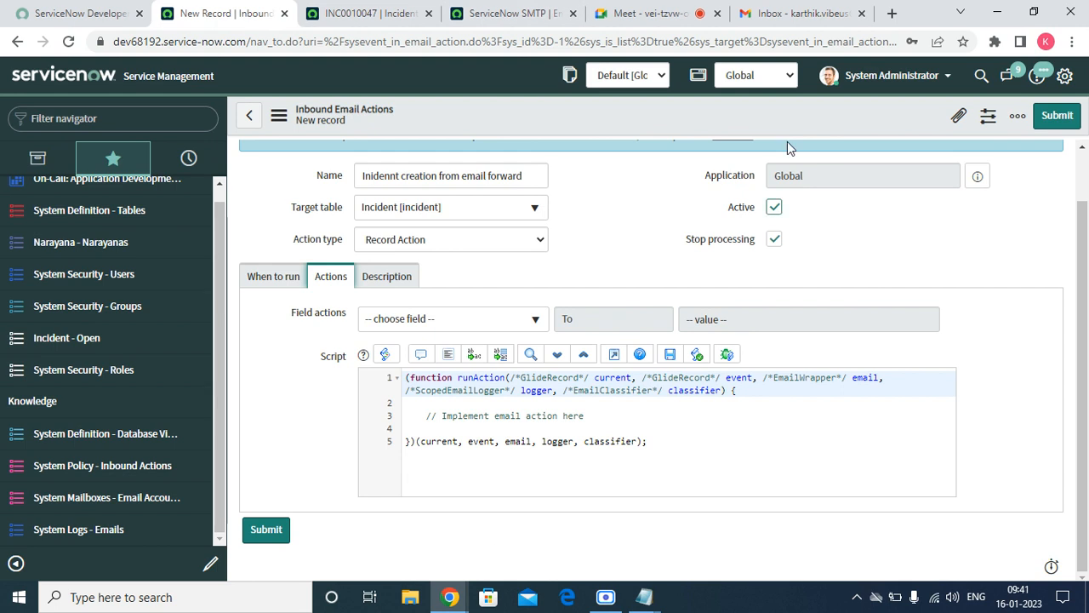
pyautogui.click(862, 13)
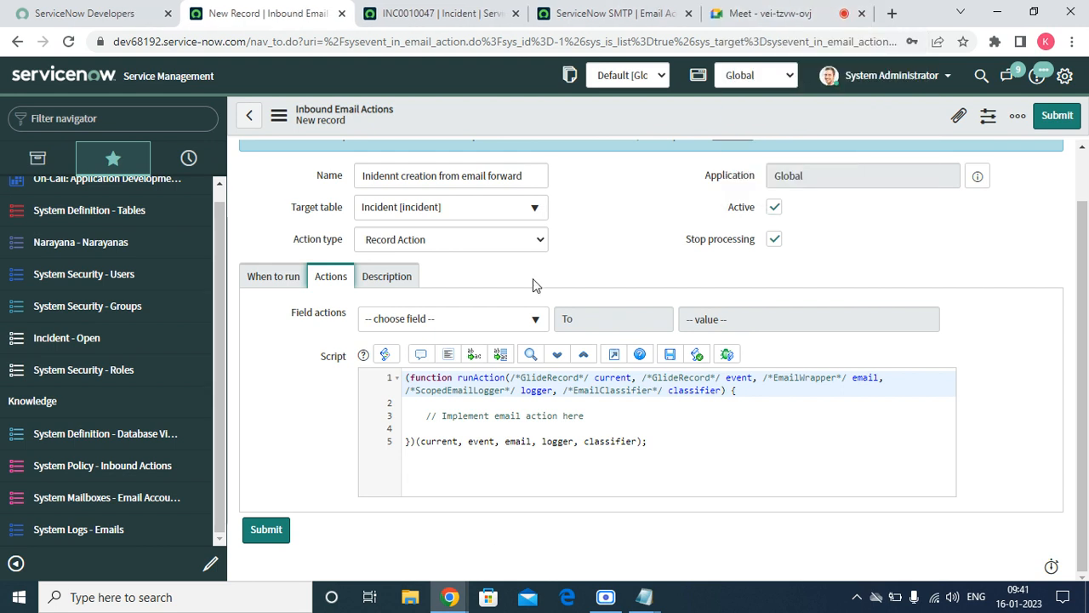
pyautogui.scroll(1, 700, 328)
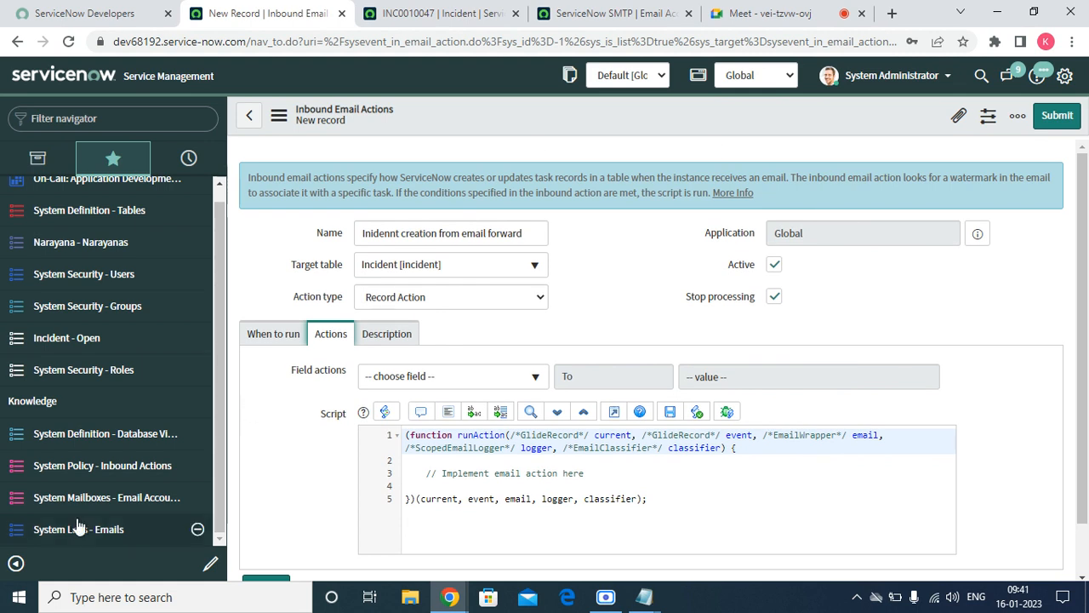
pyautogui.rightClick(104, 467)
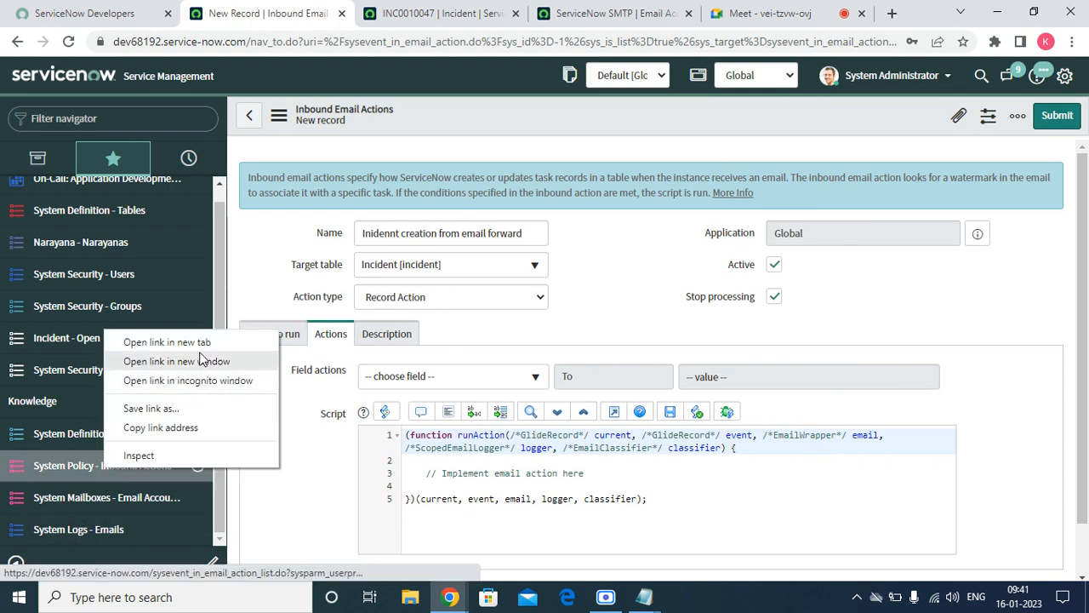
pyautogui.click(199, 342)
pyautogui.click(346, 7)
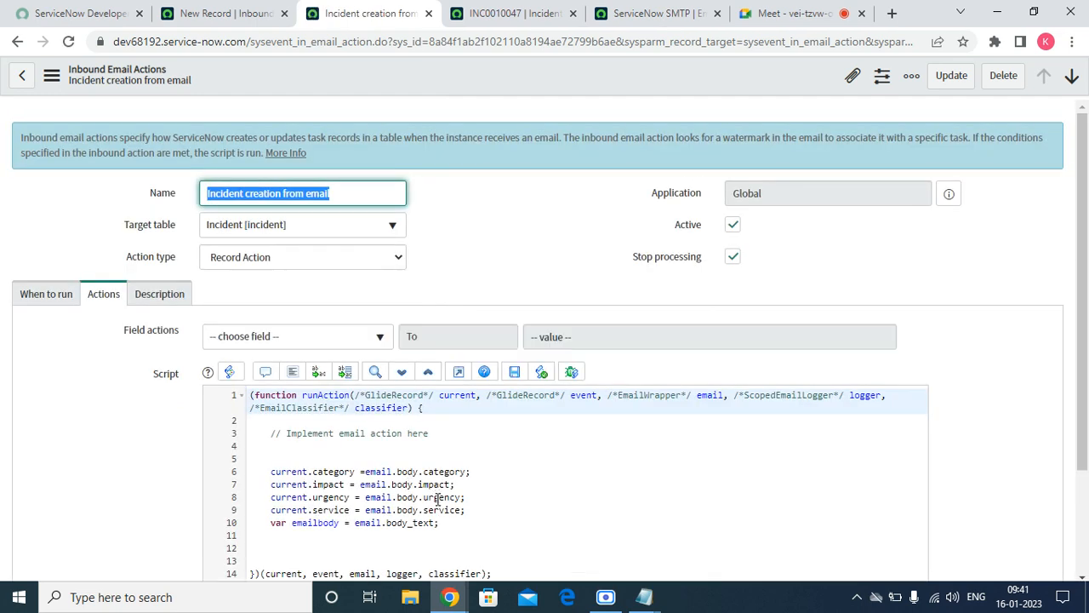
# Copy the script lines from current.category through var emailbody in the "Incident creation from email" action.
pyautogui.moveTo(454, 548); pyautogui.dragTo(260, 491)
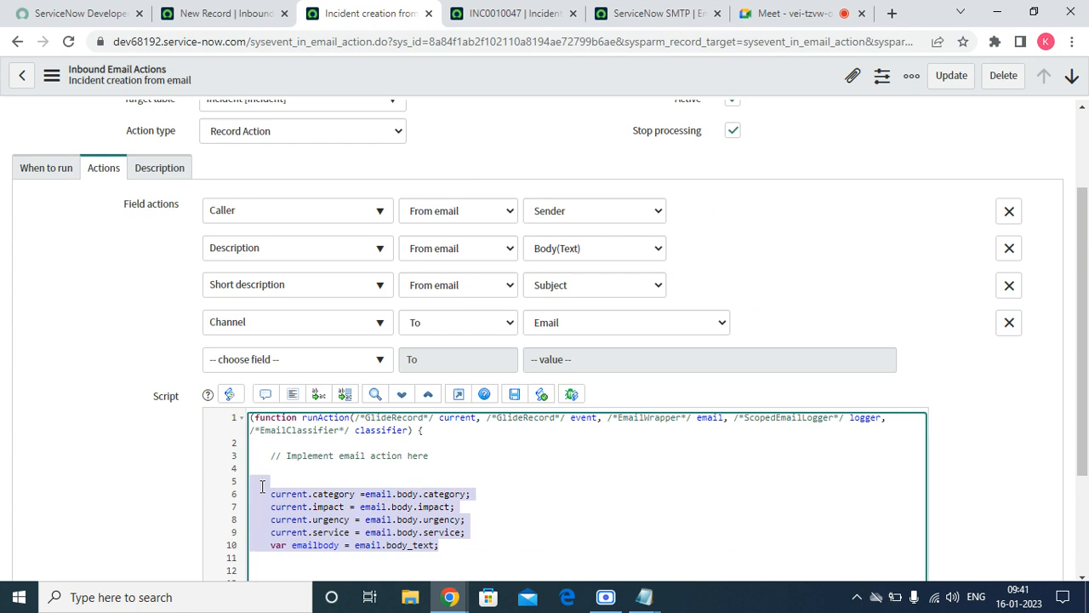
pyautogui.rightClick(330, 511)
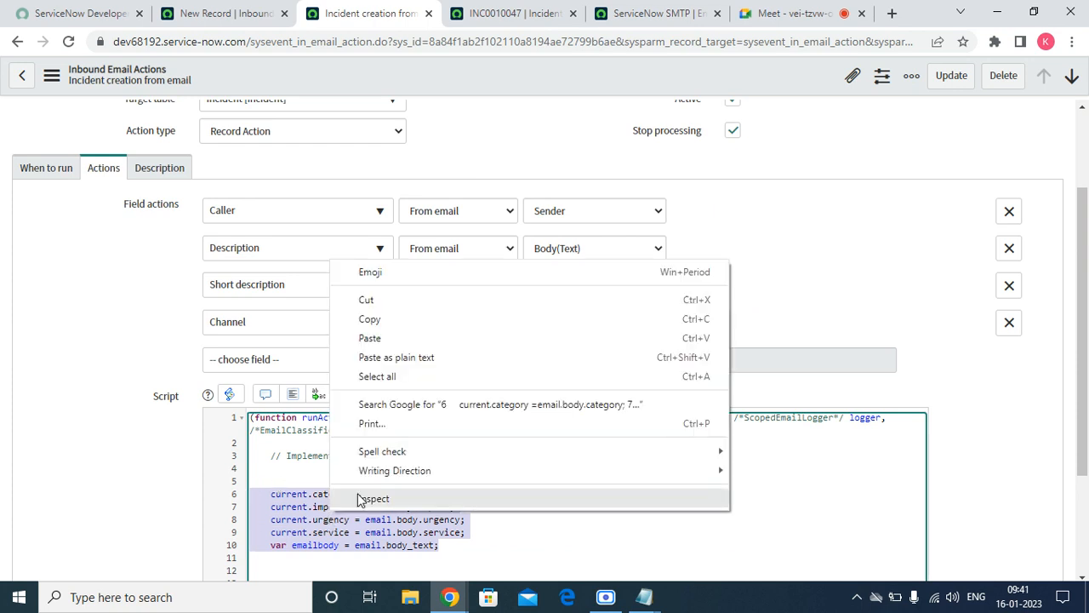
pyautogui.click(401, 321)
# Paste the copied lines below the comment in the forward action's script and save the record.
pyautogui.click(168, 8)
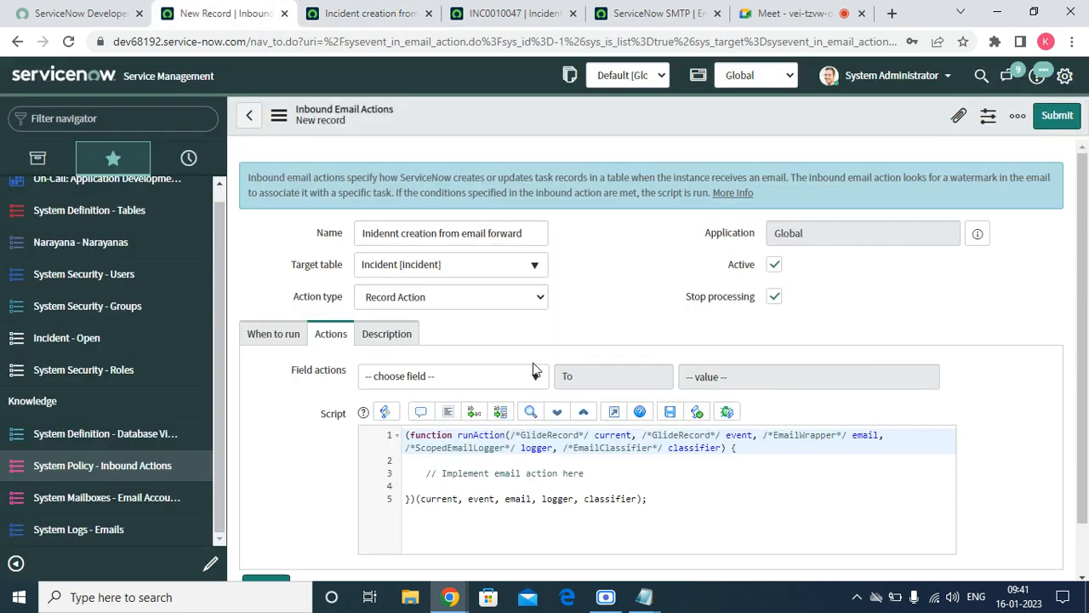
pyautogui.click(599, 485)
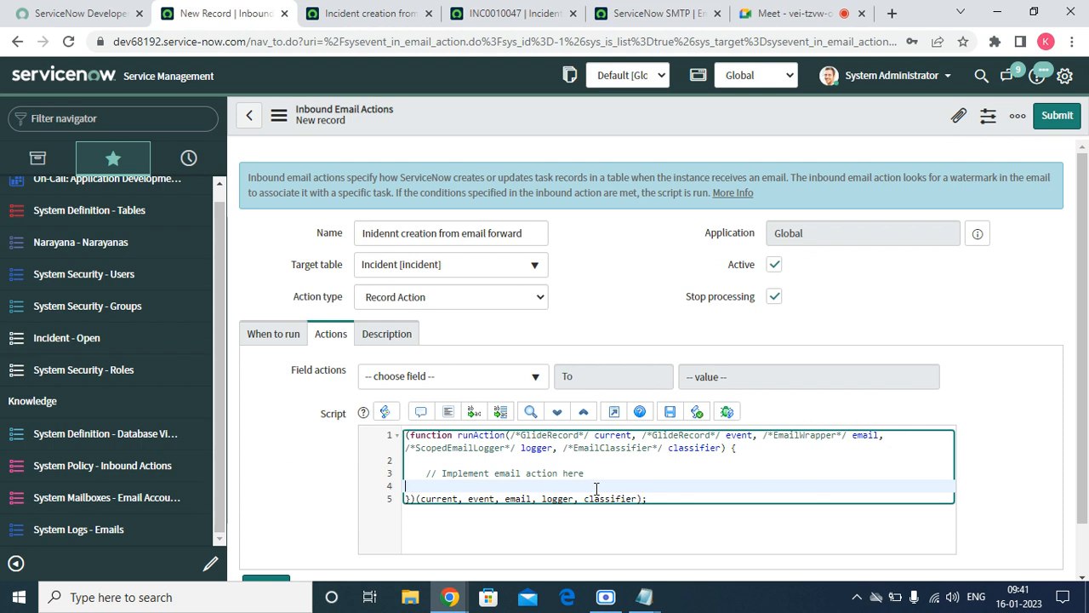
pyautogui.press('Return')
pyautogui.press('Return')
pyautogui.press('Up')
pyautogui.press('Up')
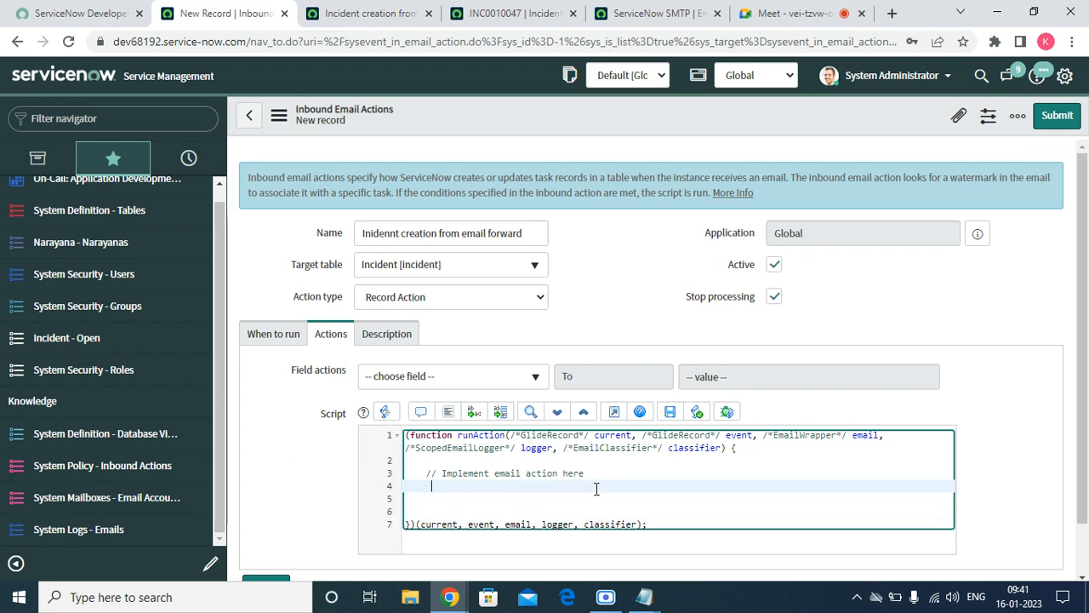
pyautogui.hotkey('ctrl', 'v')
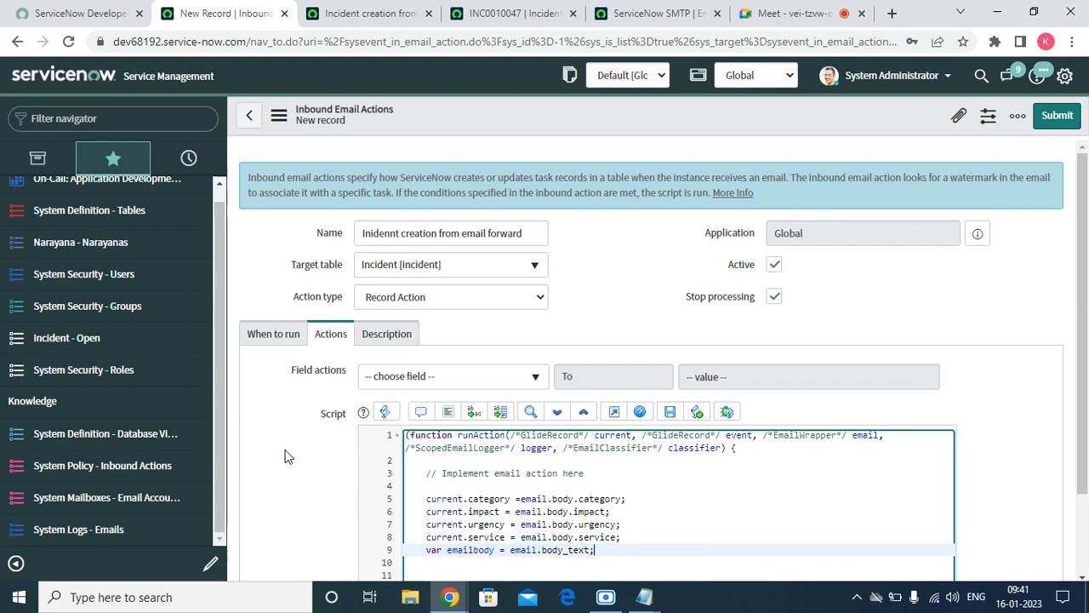
pyautogui.rightClick(595, 117)
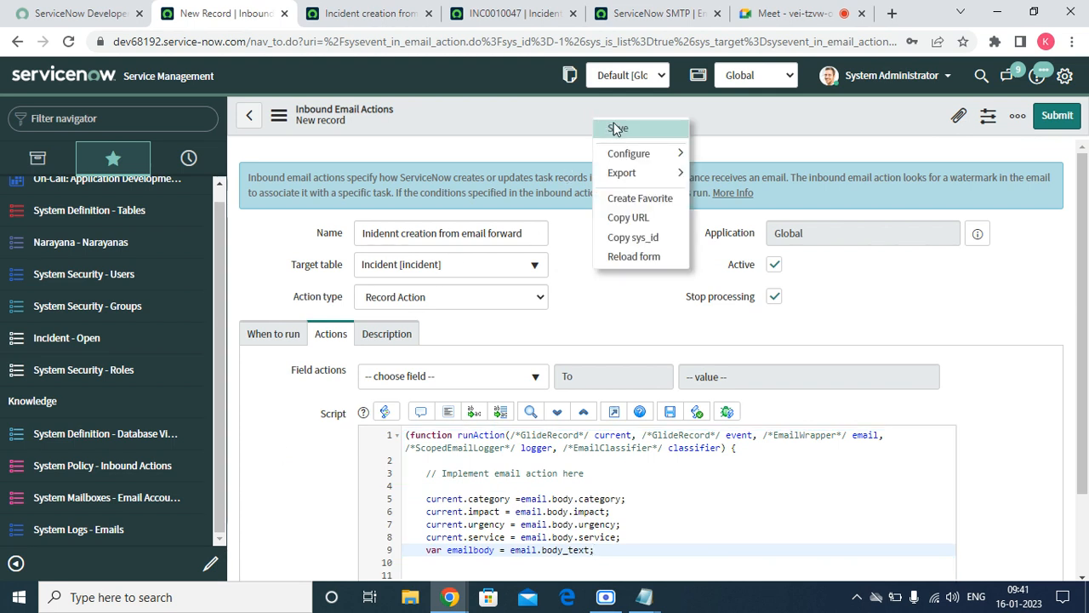
pyautogui.click(617, 128)
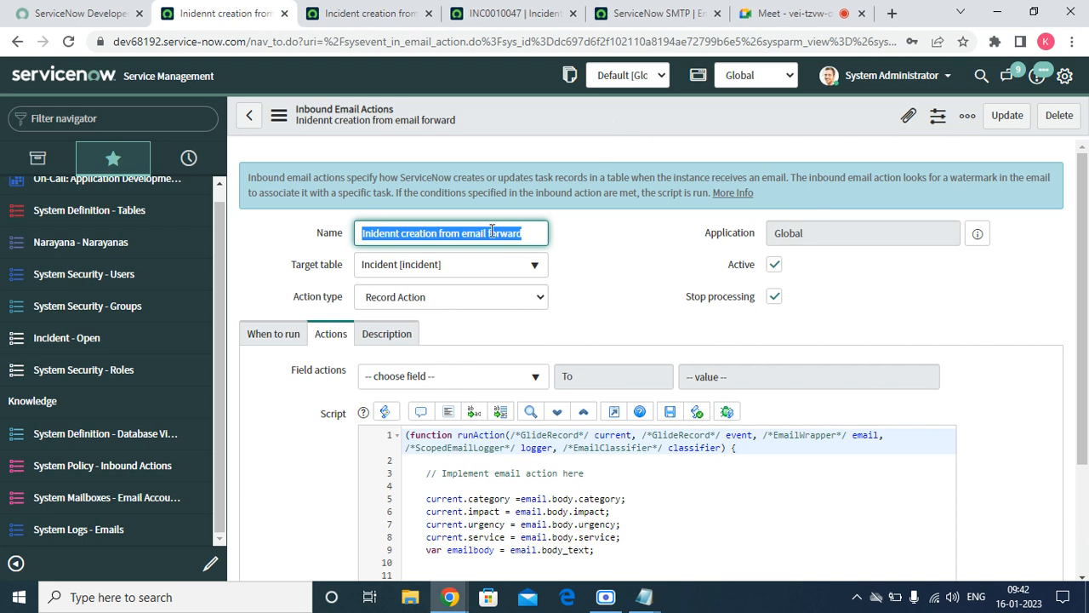
pyautogui.scroll(-2, 587, 392)
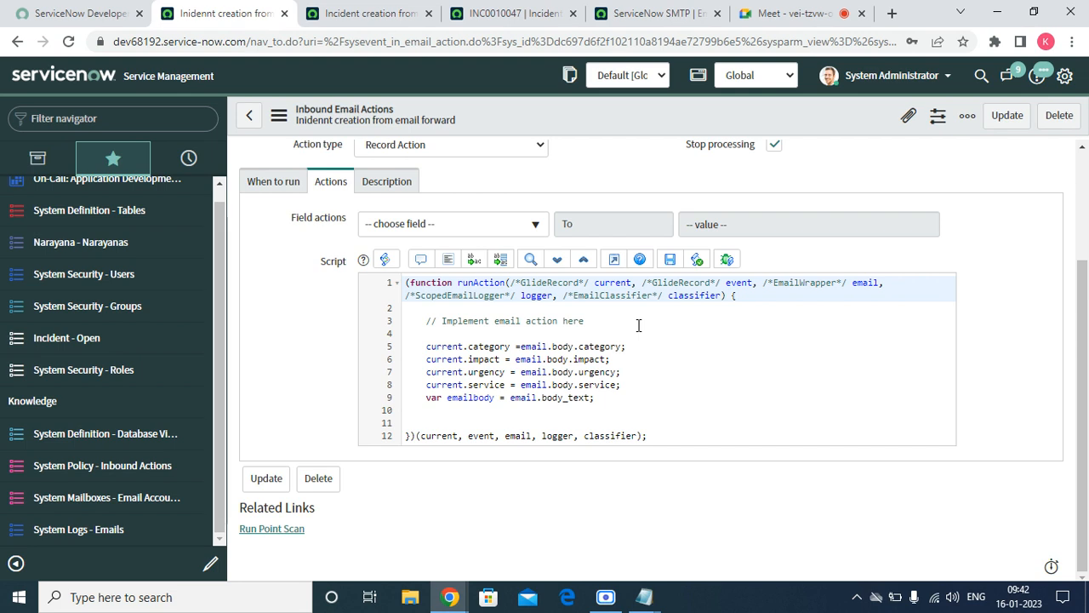
# Start another inbound email action named "Incident updation from reply email" with Active and Stop processing enabled.
pyautogui.click(142, 470)
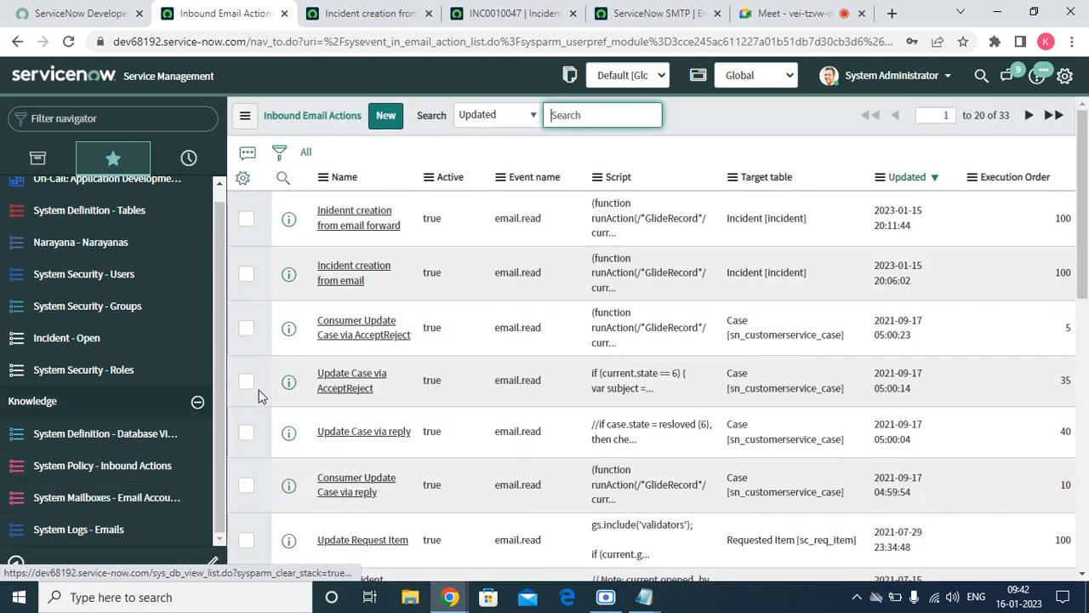
pyautogui.click(386, 116)
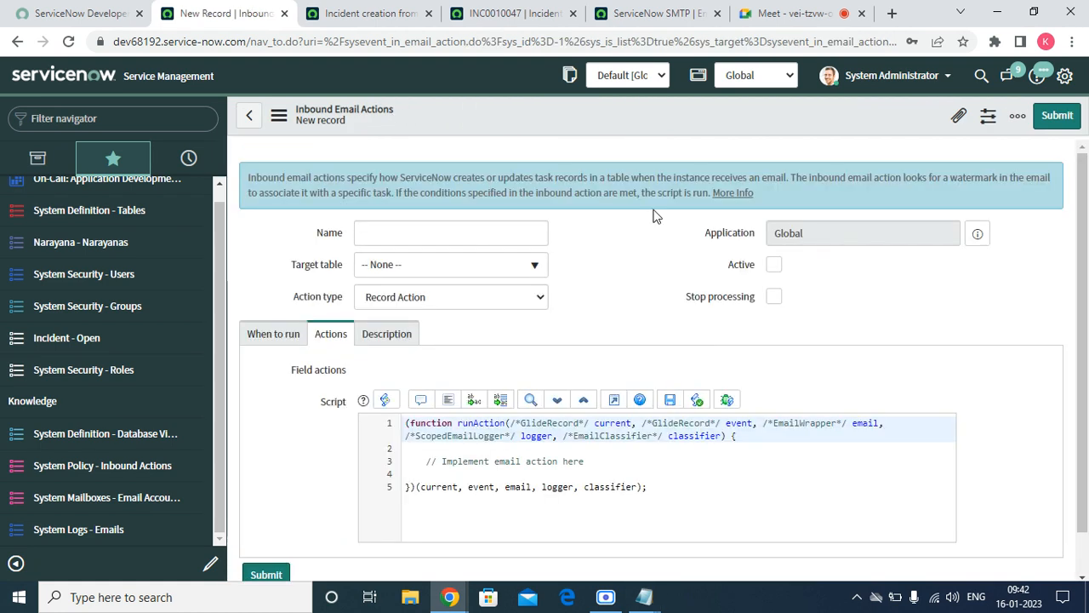
pyautogui.click(470, 237)
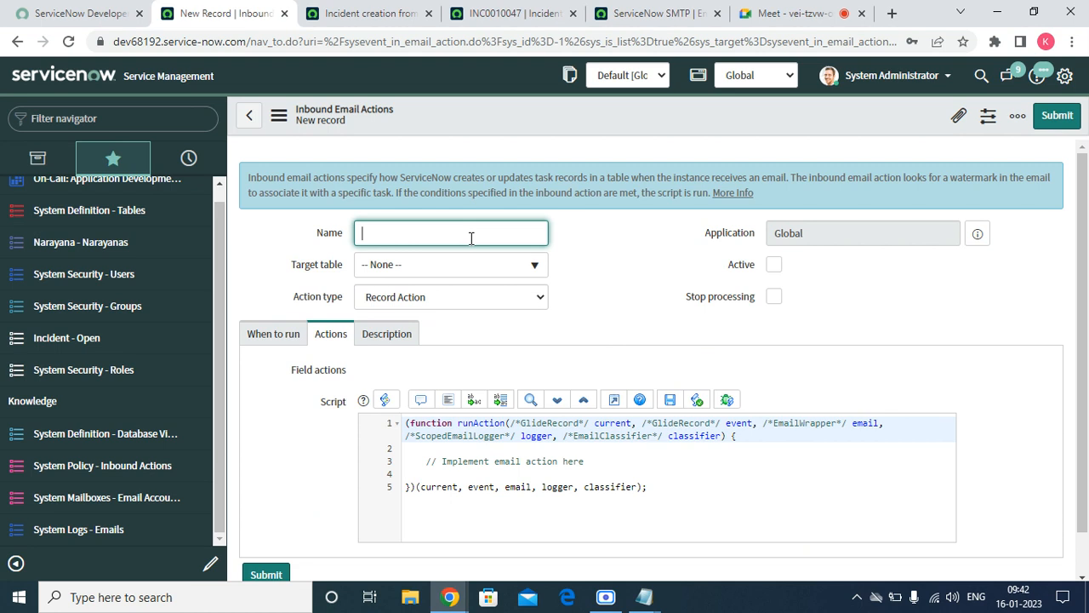
pyautogui.write('Incident updation from reply email')
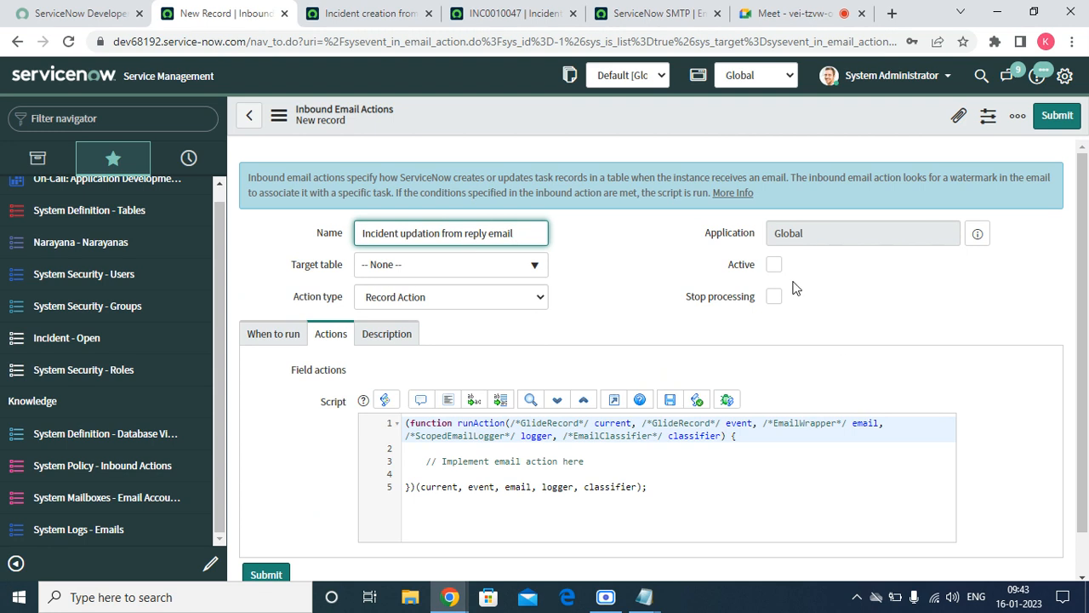
pyautogui.click(774, 265)
pyautogui.click(773, 297)
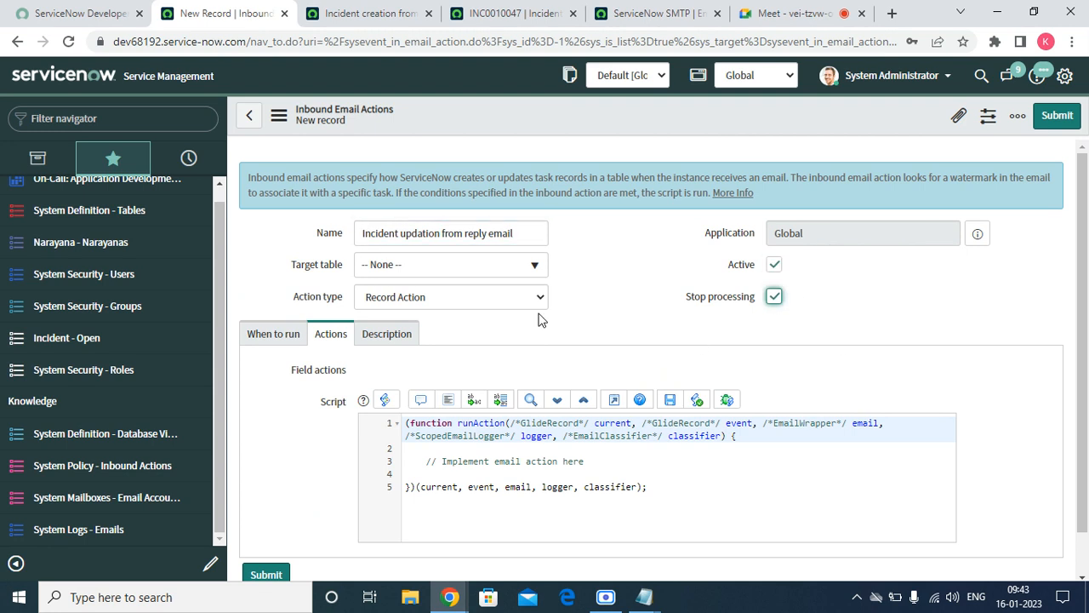
# Set the reply action's target table to Incident [incident] and its triggering email type to Reply.
pyautogui.click(481, 281)
pyautogui.write('inci')
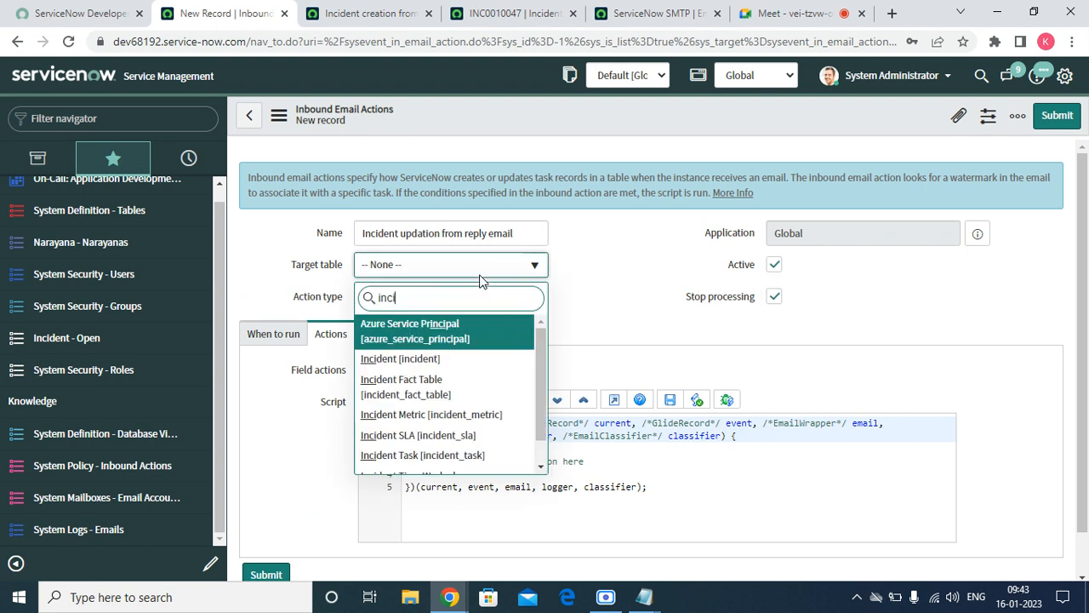
pyautogui.click(450, 367)
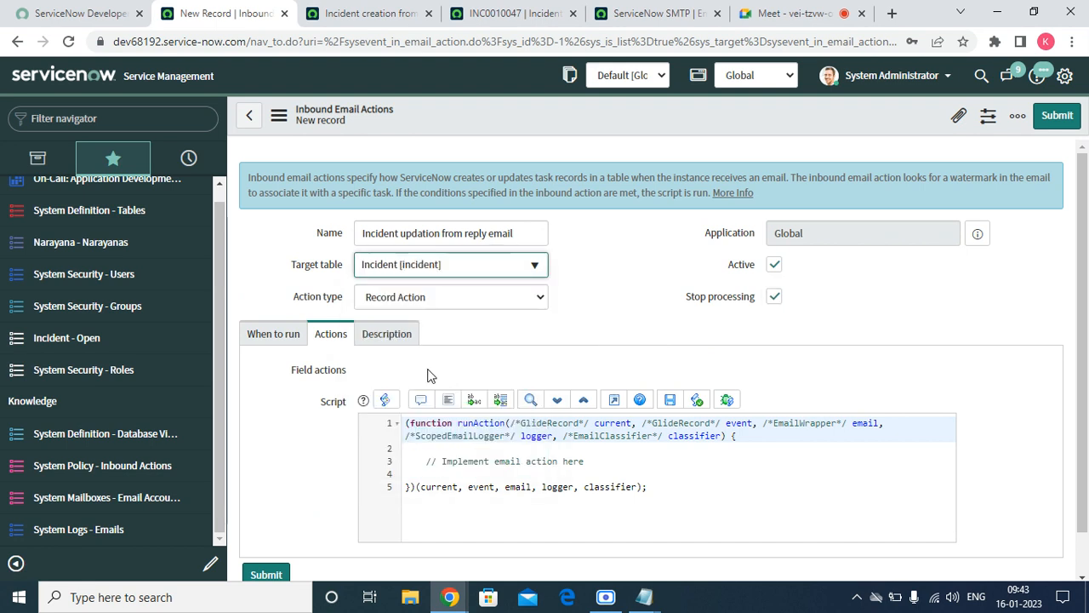
pyautogui.click(262, 336)
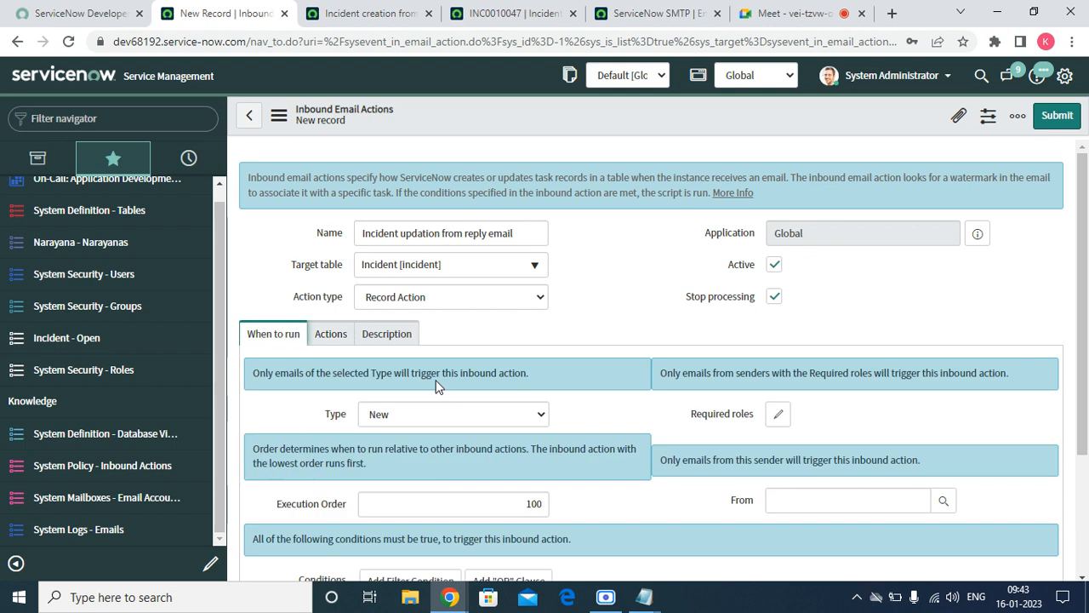
pyautogui.scroll(-2, 408, 357)
pyautogui.click(400, 236)
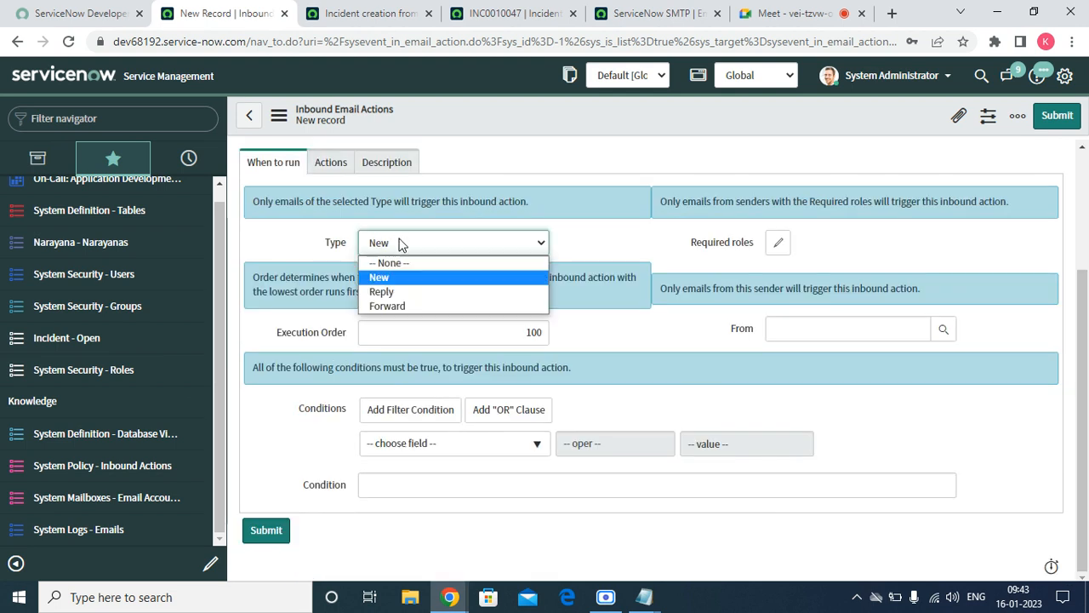
pyautogui.click(402, 297)
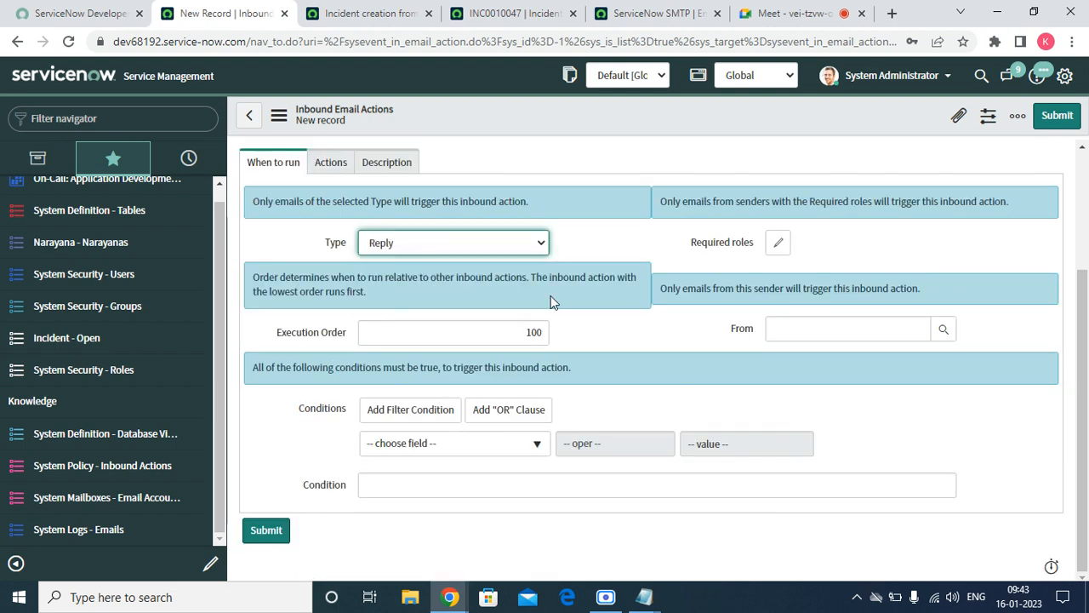
pyautogui.click(774, 328)
pyautogui.click(415, 487)
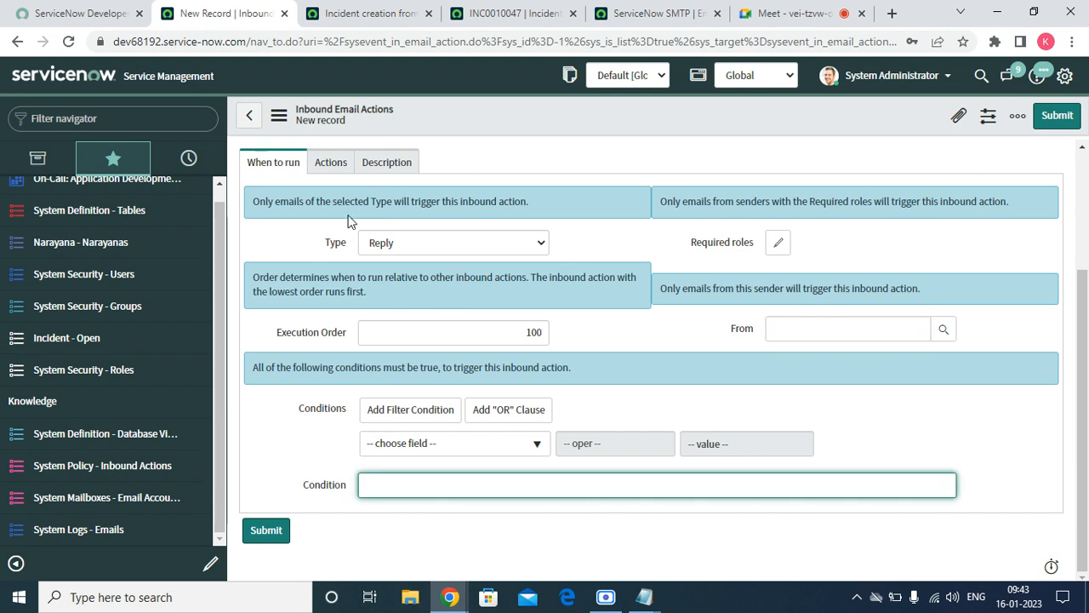
# Add the line current.comments = email.body; below the comment in the reply action's script.
pyautogui.click(330, 161)
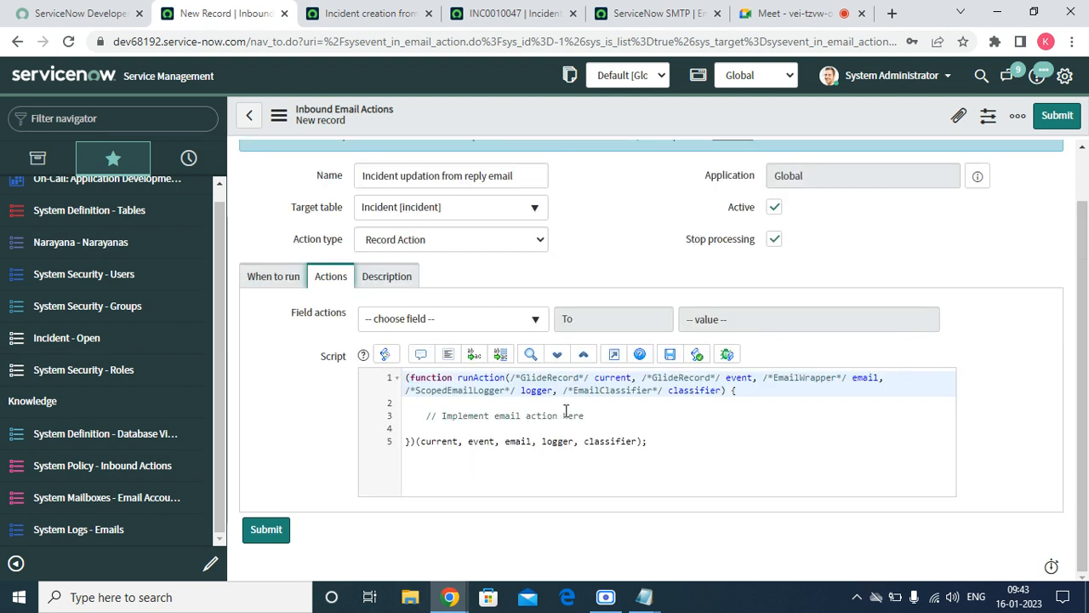
pyautogui.click(626, 419)
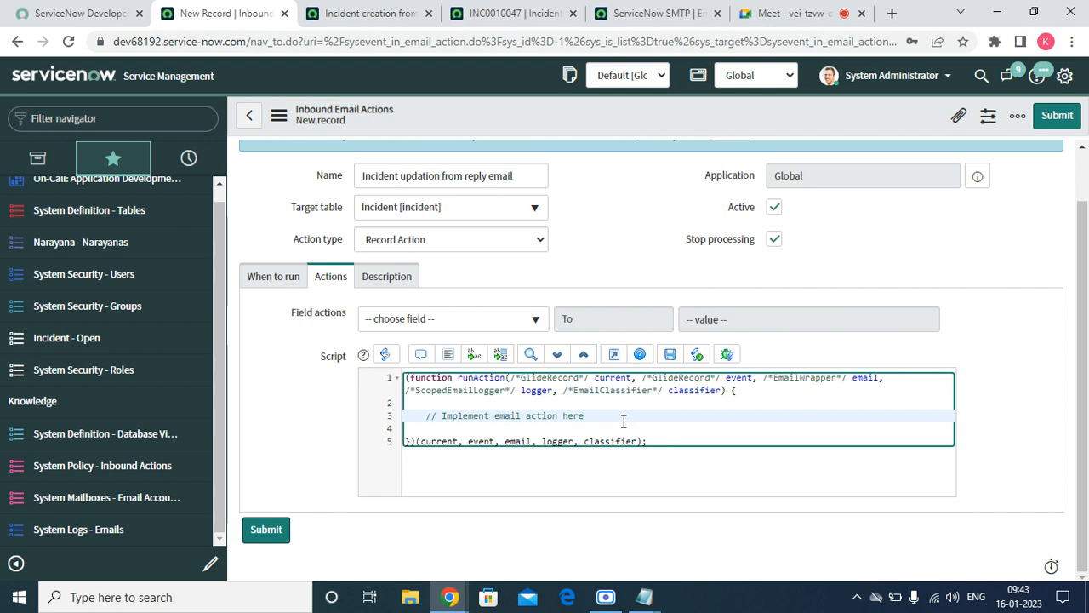
pyautogui.press('Return')
pyautogui.press('Return')
pyautogui.press('Return')
pyautogui.write('email.')
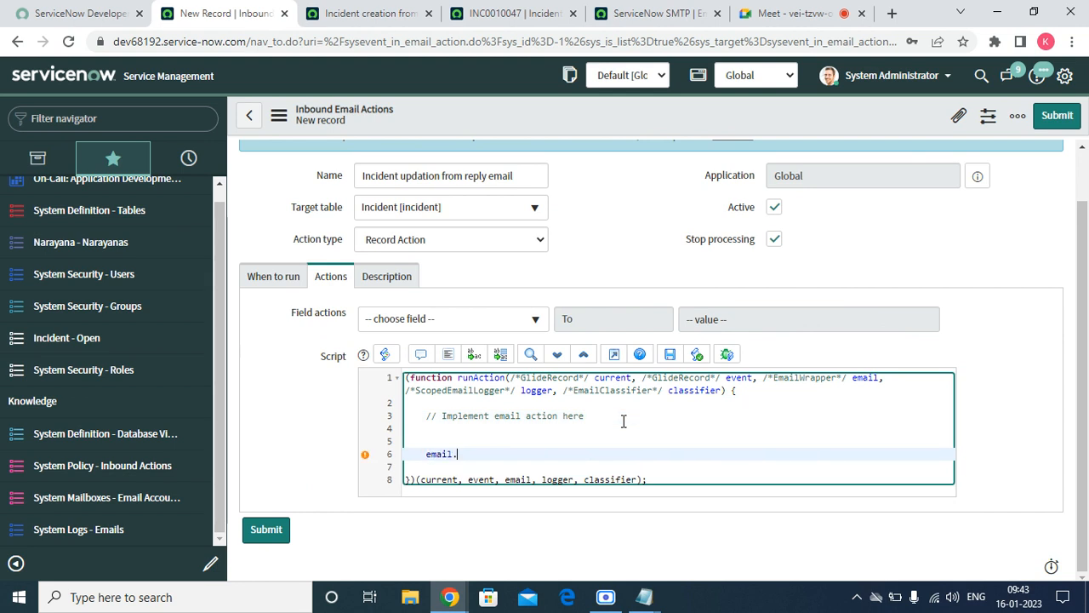
pyautogui.press('BackSpace')
pyautogui.press('BackSpace')
pyautogui.press('BackSpace')
pyautogui.press('BackSpace')
pyautogui.press('BackSpace')
pyautogui.write('currenc')
pyautogui.press('BackSpace')
pyautogui.press('BackSpace')
pyautogui.write('nt.comments = email')
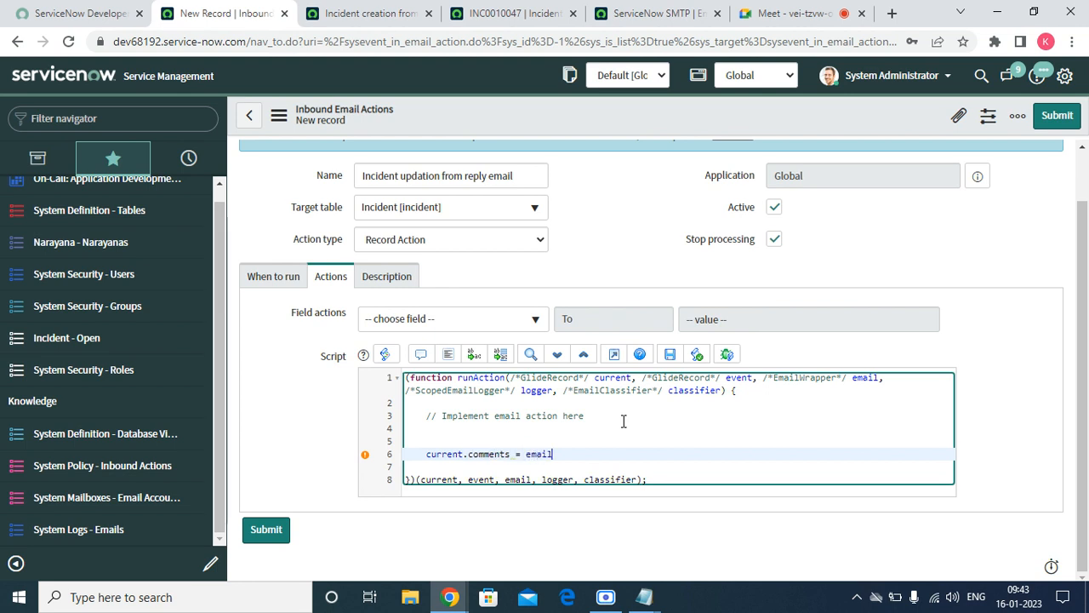
pyautogui.write('.body.')
pyautogui.press('Return')
pyautogui.press('BackSpace')
pyautogui.press('BackSpace')
pyautogui.press('BackSpace')
pyautogui.press('BackSpace')
pyautogui.press('BackSpace')
pyautogui.write(';')
pyautogui.press('Return')
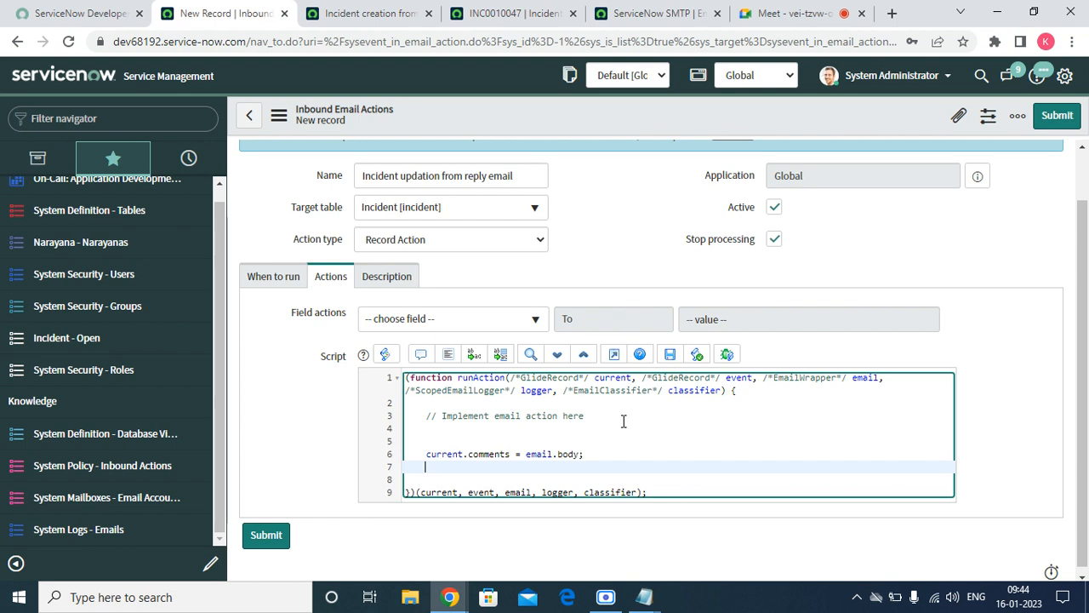
# Highlight the number of the already open incident INC0010047, and return to the new inbound action.
pyautogui.click(516, 13)
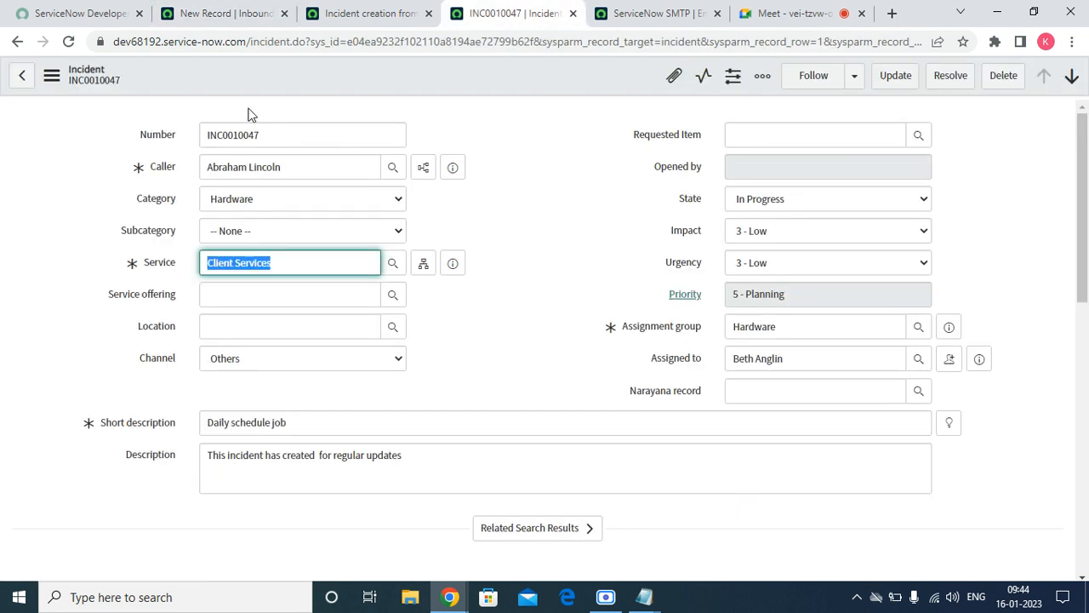
pyautogui.doubleClick(277, 133)
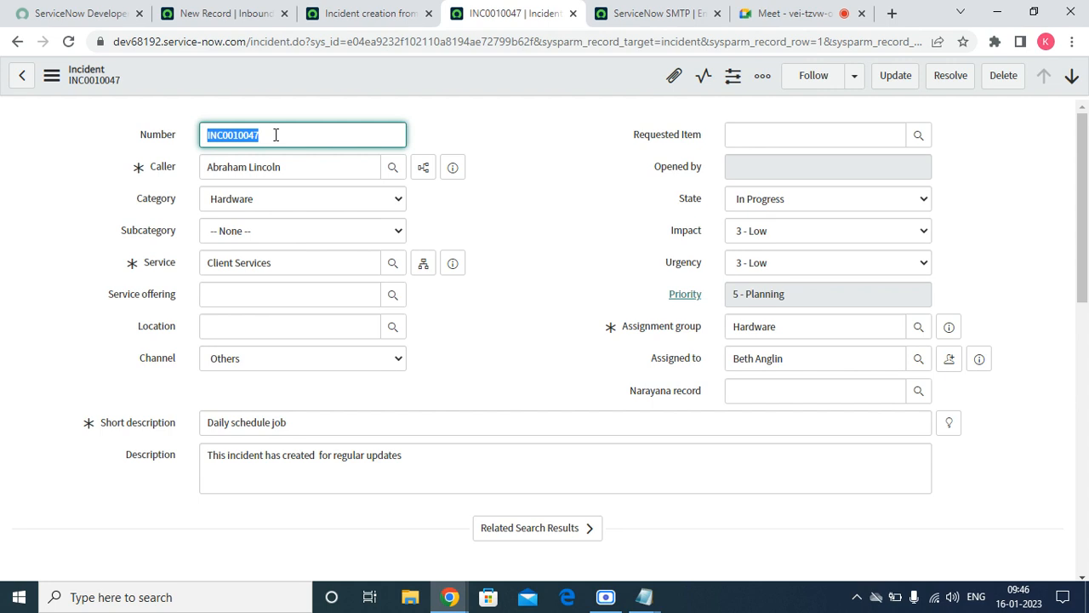
pyautogui.click(223, 13)
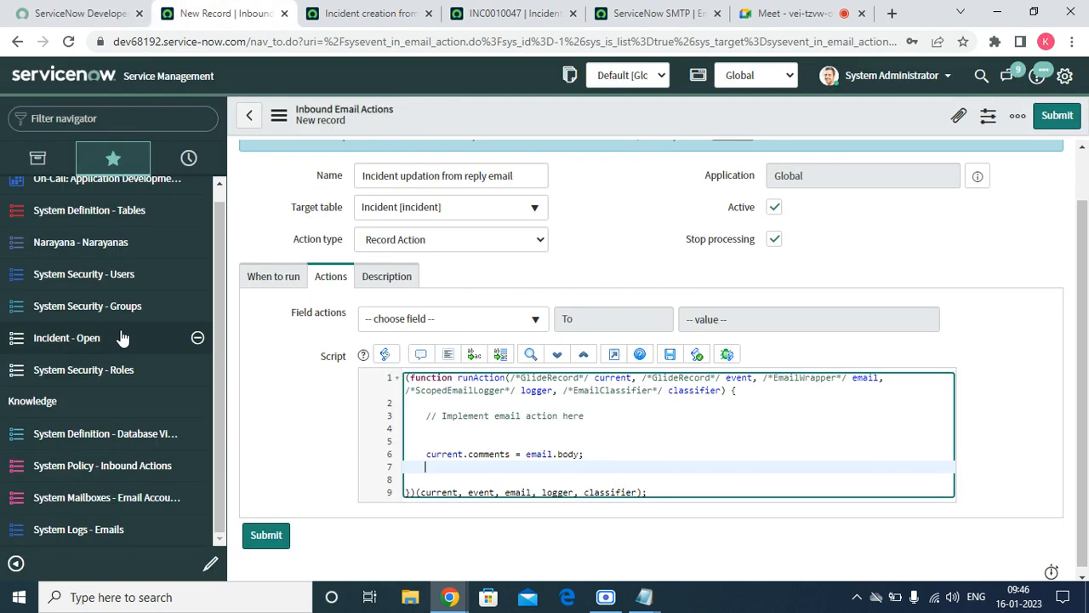
# Open the system email log in a separate tab and the received "Issue with laptop" email in another tab.
pyautogui.rightClick(111, 532)
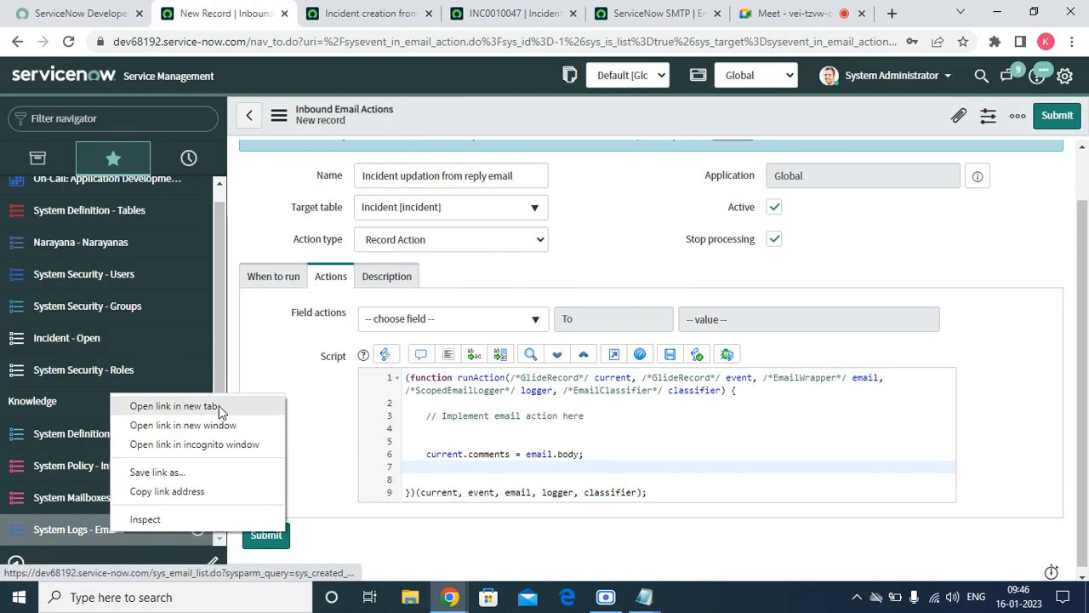
pyautogui.click(219, 412)
pyautogui.click(436, 13)
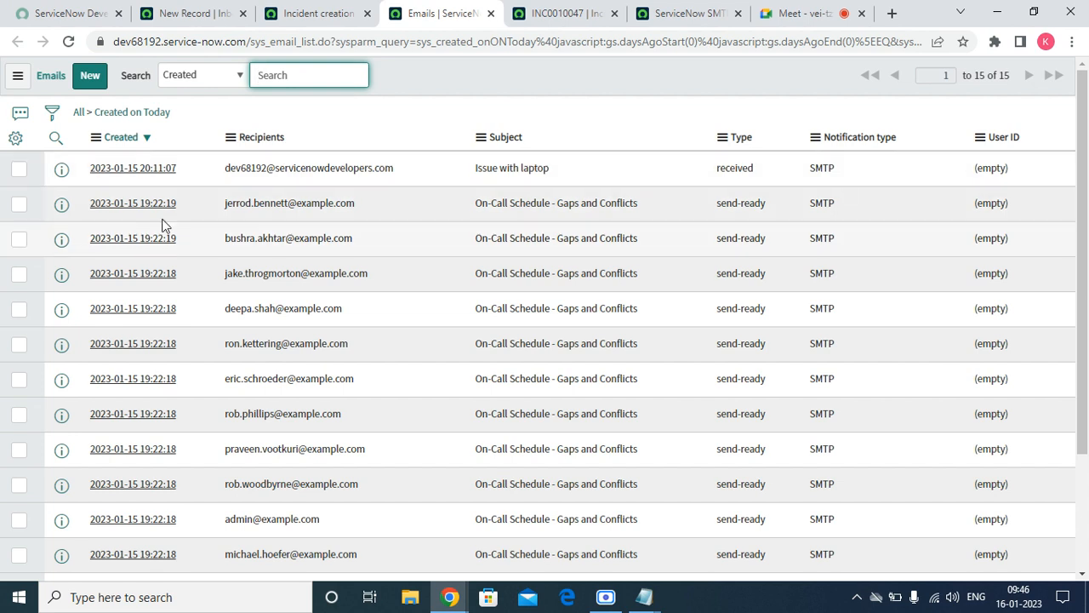
pyautogui.rightClick(62, 169)
pyautogui.click(109, 184)
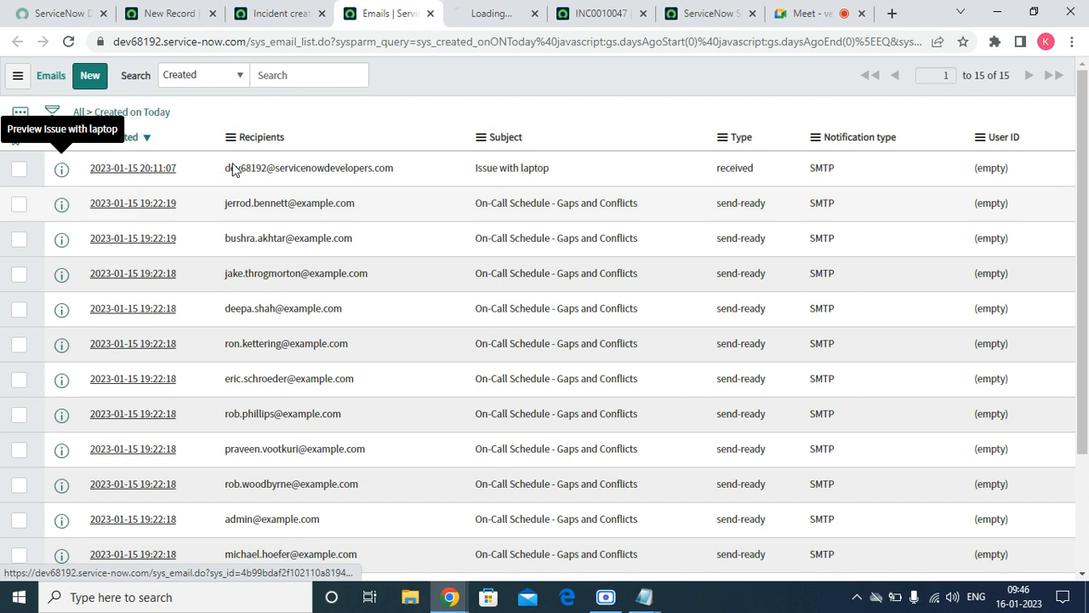
pyautogui.click(508, 17)
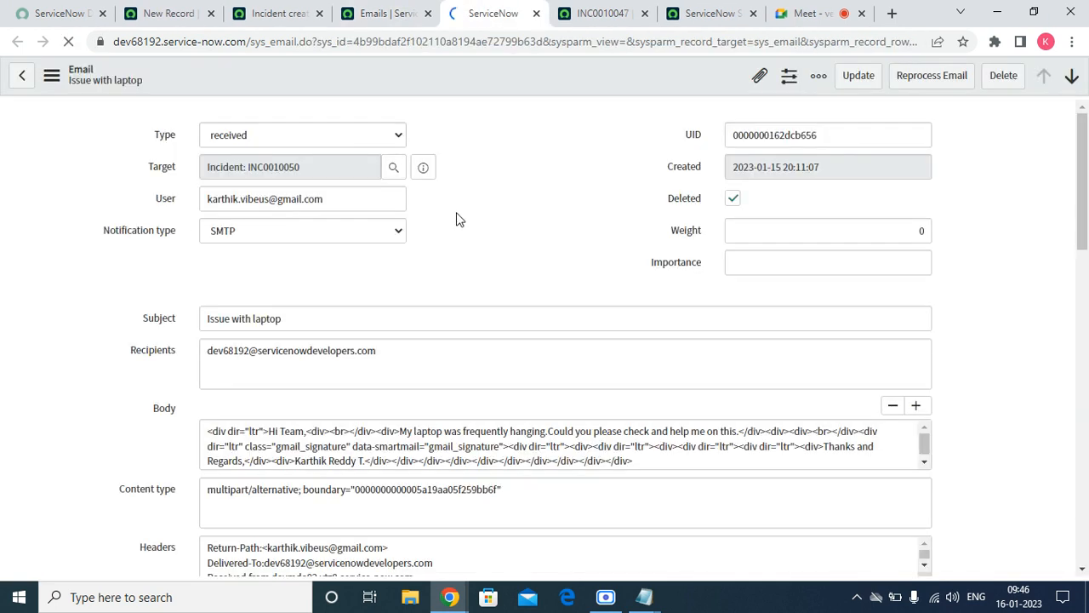
# Preview the target incident of the "Issue with laptop" email and open its full record.
pyautogui.moveTo(258, 168); pyautogui.dragTo(296, 192)
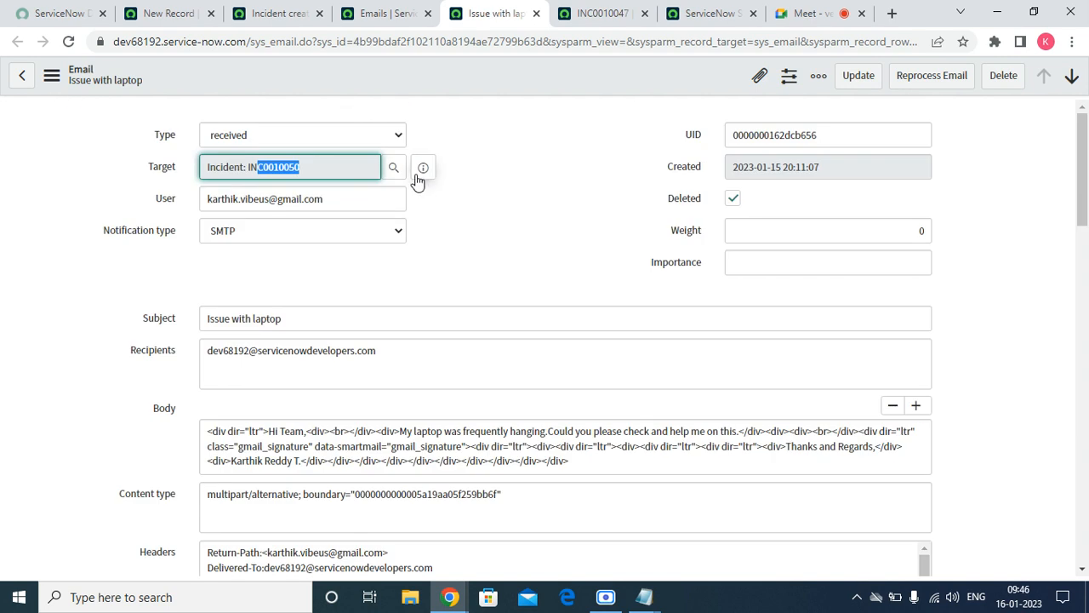
pyautogui.click(421, 170)
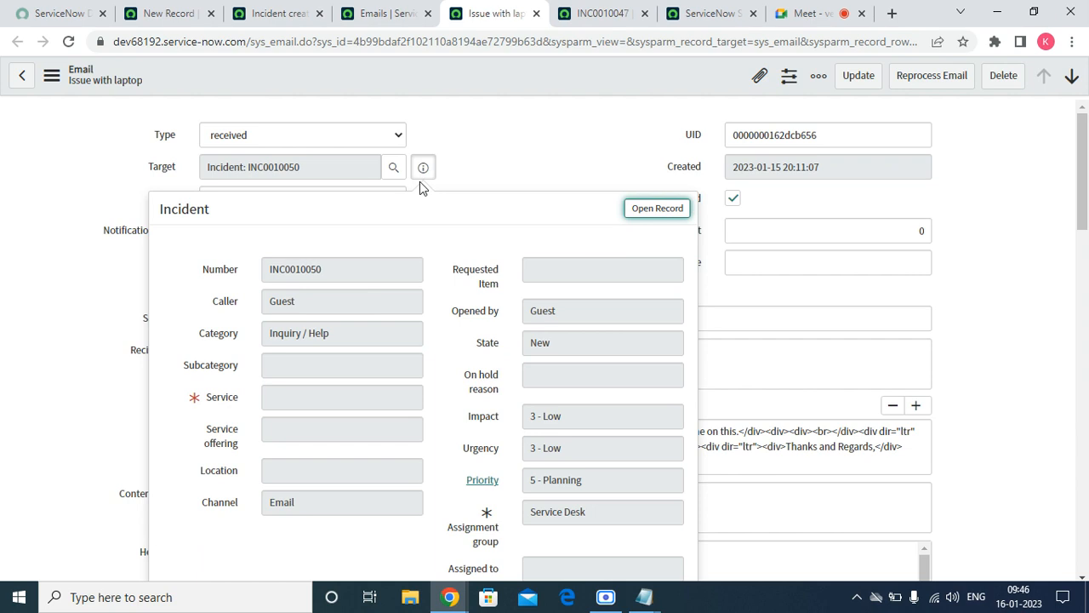
pyautogui.click(649, 212)
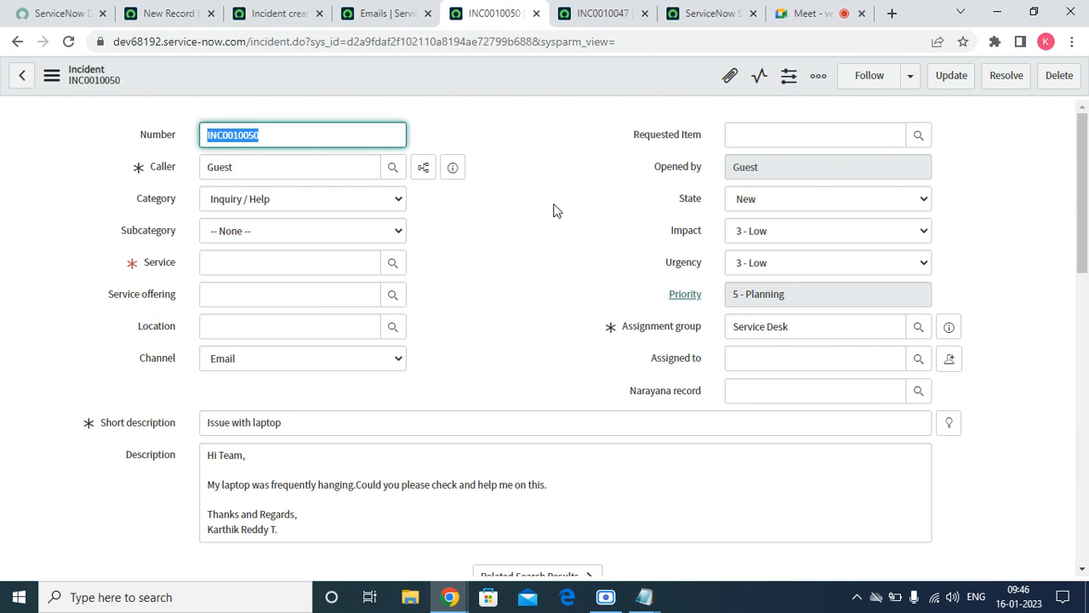
# Examine the email-created incident's category choices, short description, description and notes section.
pyautogui.scroll(-15, 346, 371)
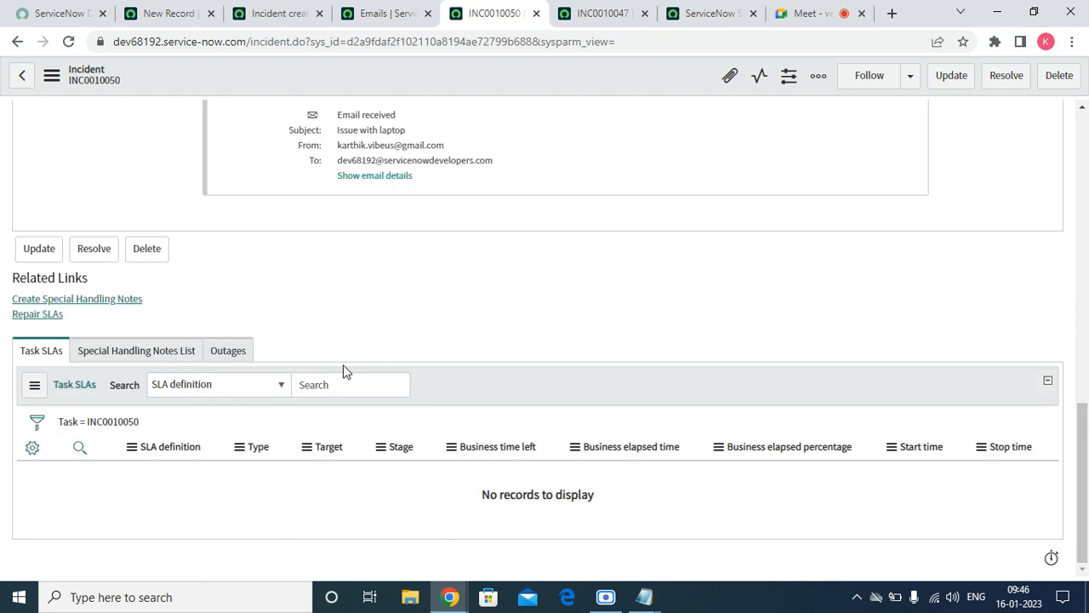
pyautogui.scroll(15, 347, 371)
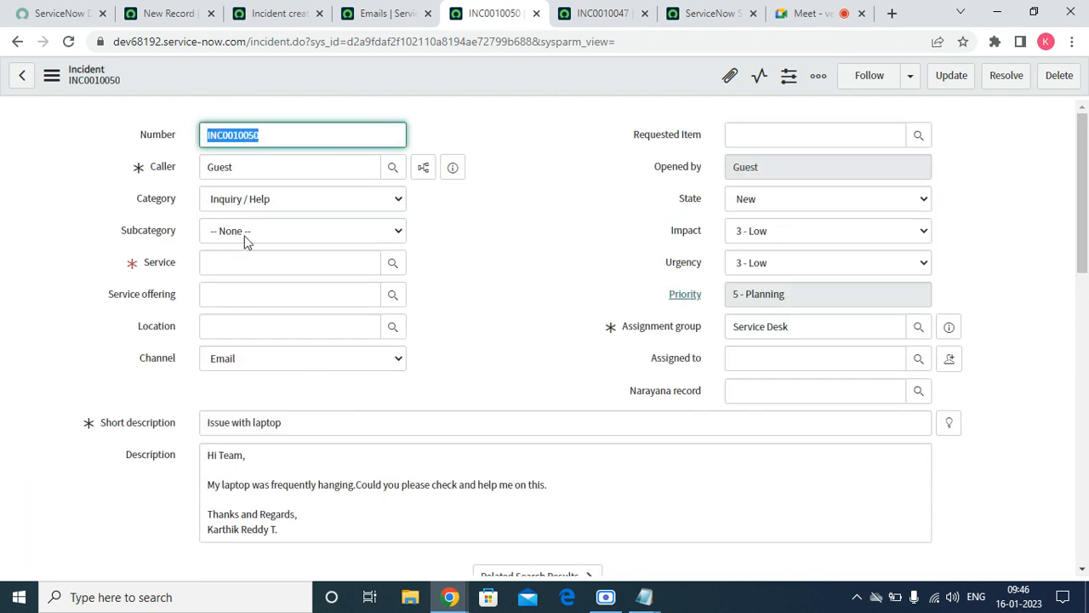
pyautogui.click(257, 205)
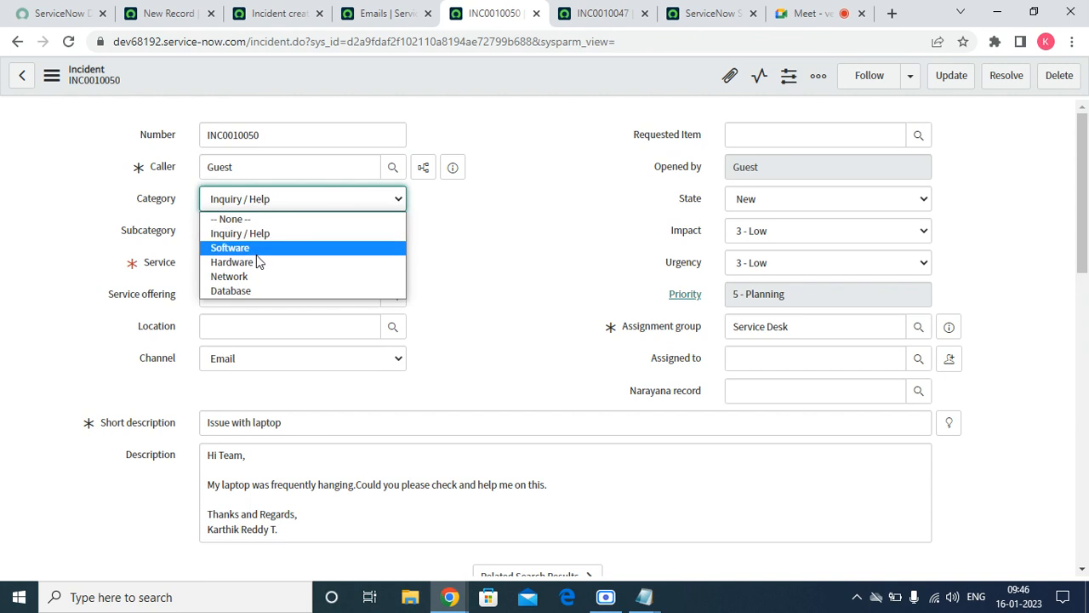
pyautogui.click(593, 236)
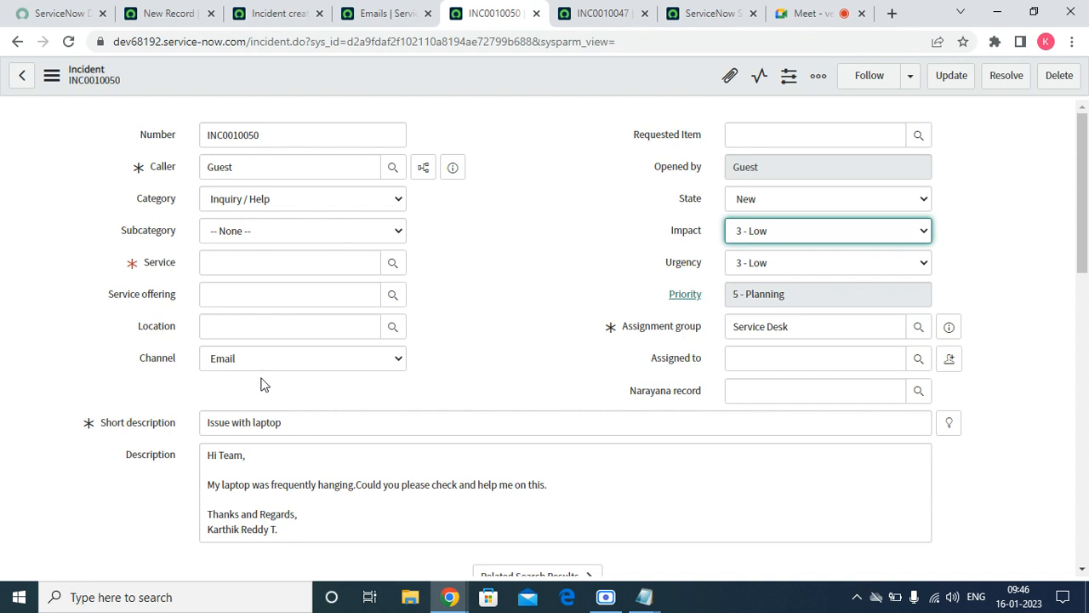
pyautogui.moveTo(321, 422); pyautogui.dragTo(102, 435)
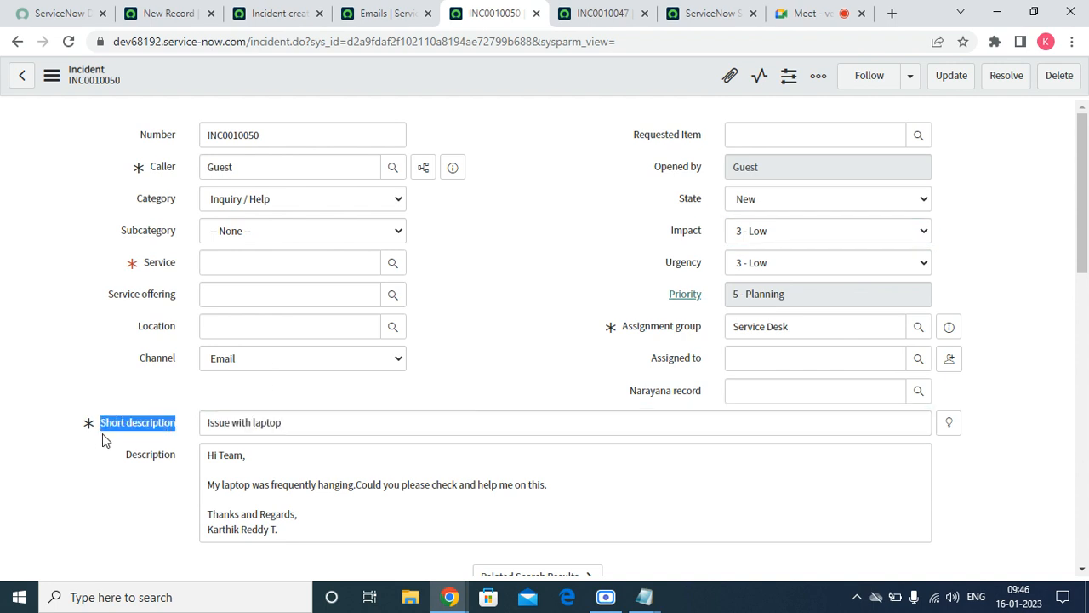
pyautogui.click(191, 469)
pyautogui.scroll(-10, 272, 452)
pyautogui.scroll(10, 269, 455)
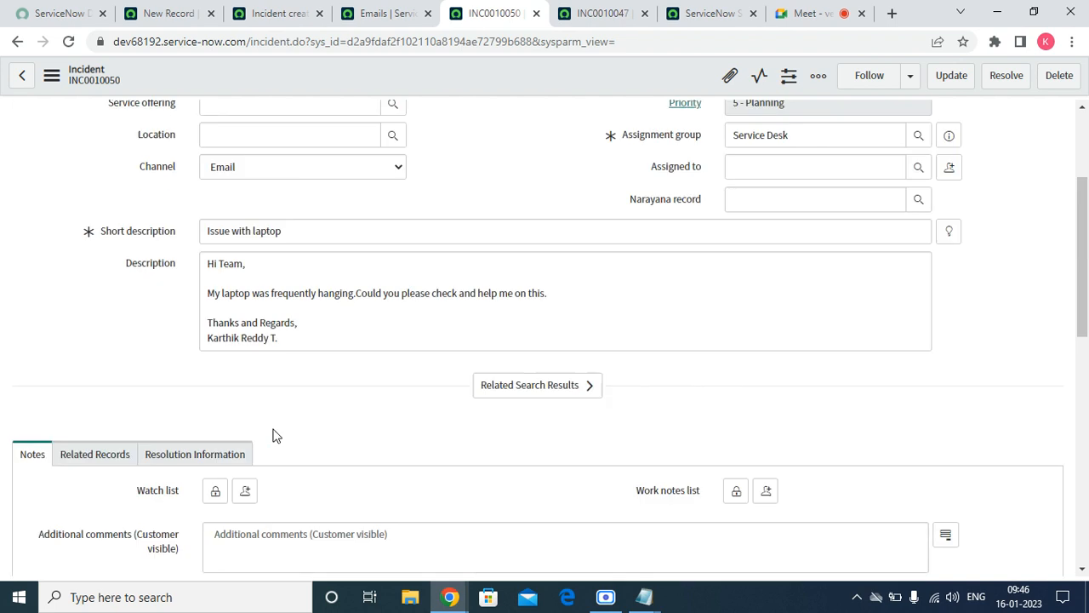
pyautogui.scroll(-3, 345, 363)
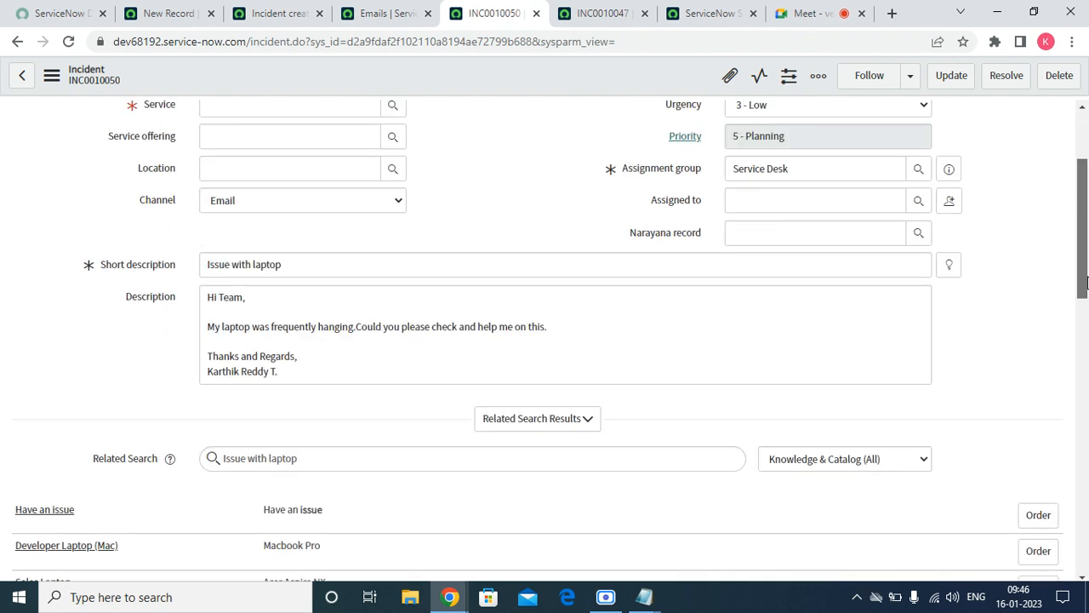
pyautogui.moveTo(288, 290); pyautogui.dragTo(204, 208)
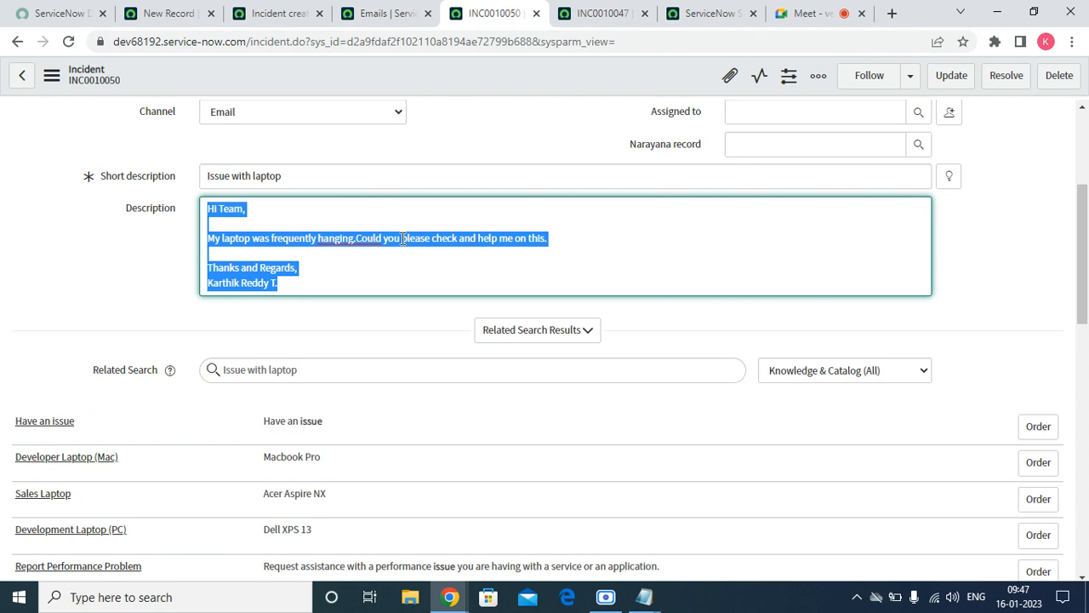
pyautogui.click(295, 263)
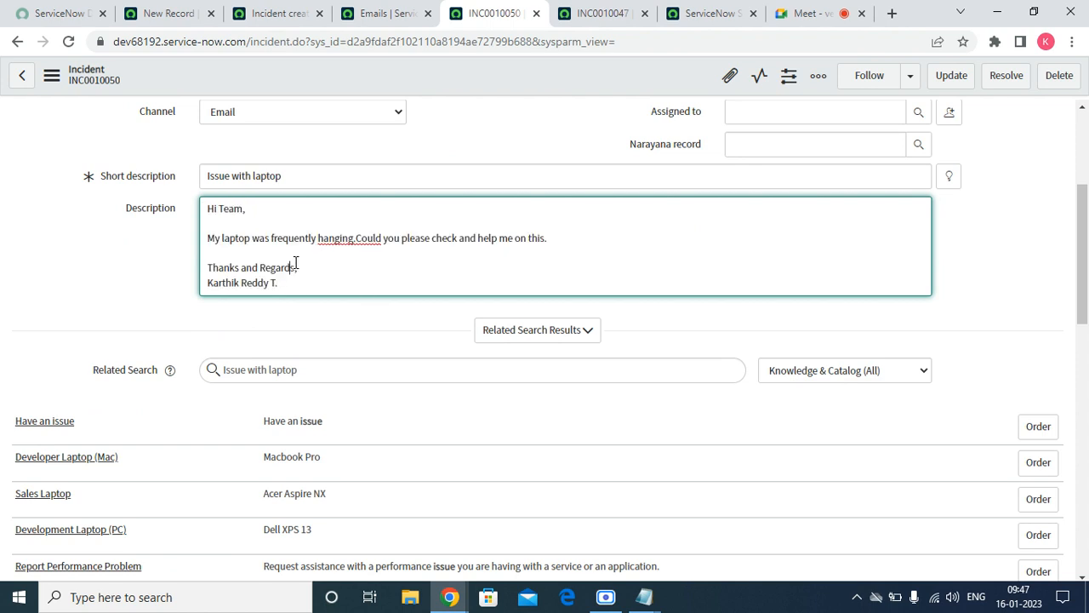
pyautogui.moveTo(1082, 282); pyautogui.dragTo(1086, 211)
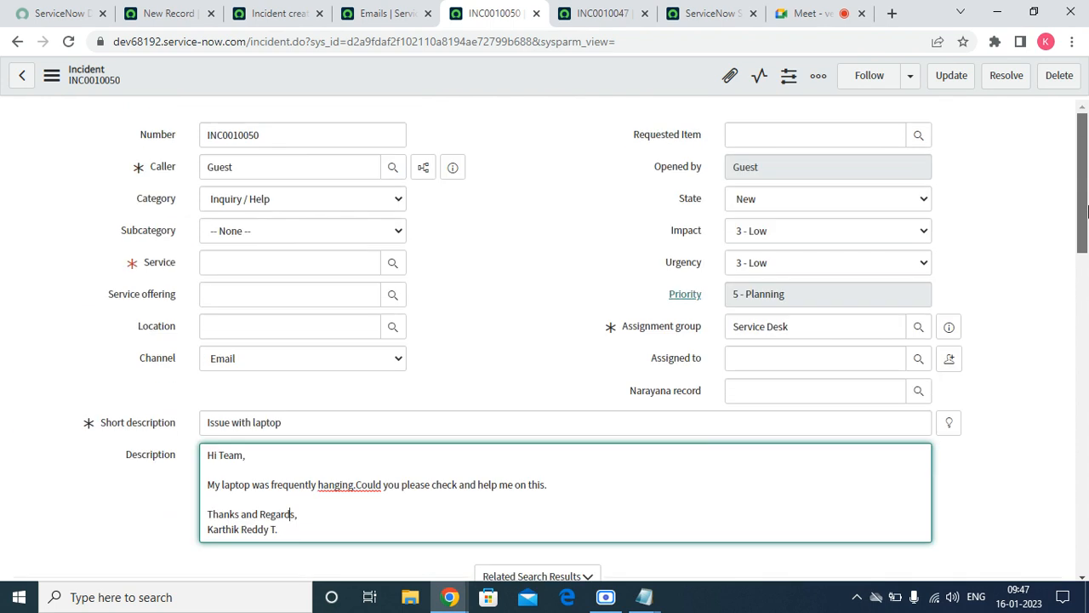
# Open the Impact field's dictionary entry, review its choice settings and access controls, and return to the incident.
pyautogui.rightClick(691, 238)
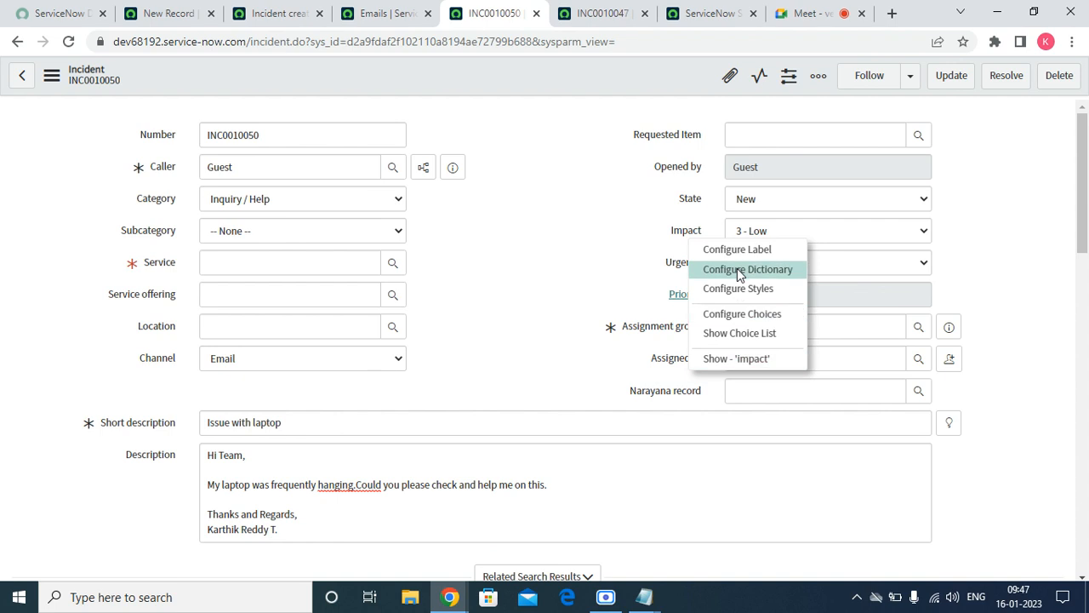
pyautogui.click(721, 288)
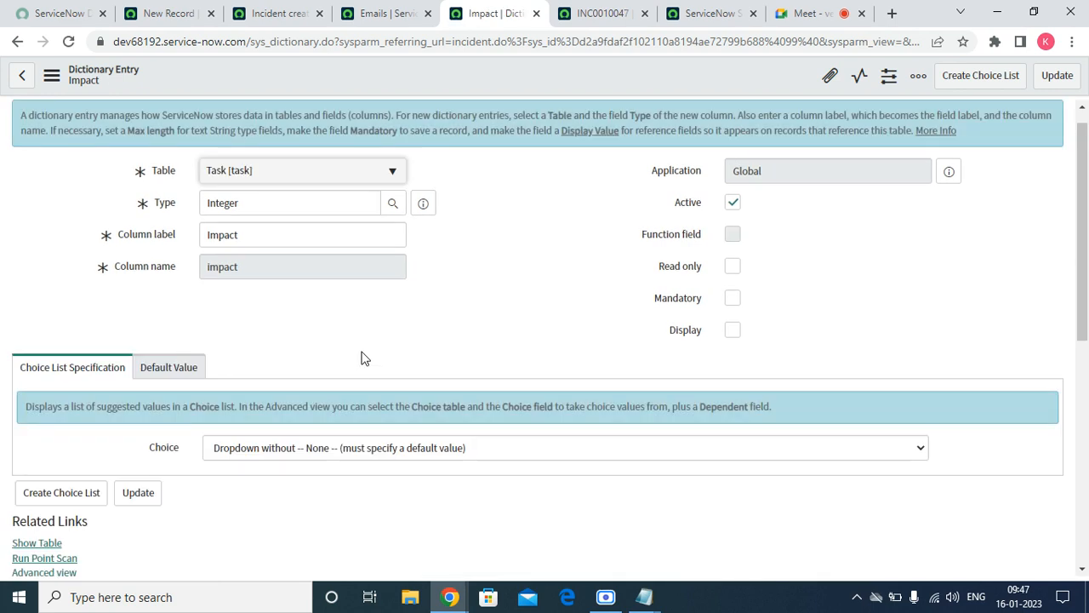
pyautogui.moveTo(1079, 219); pyautogui.dragTo(1086, 327)
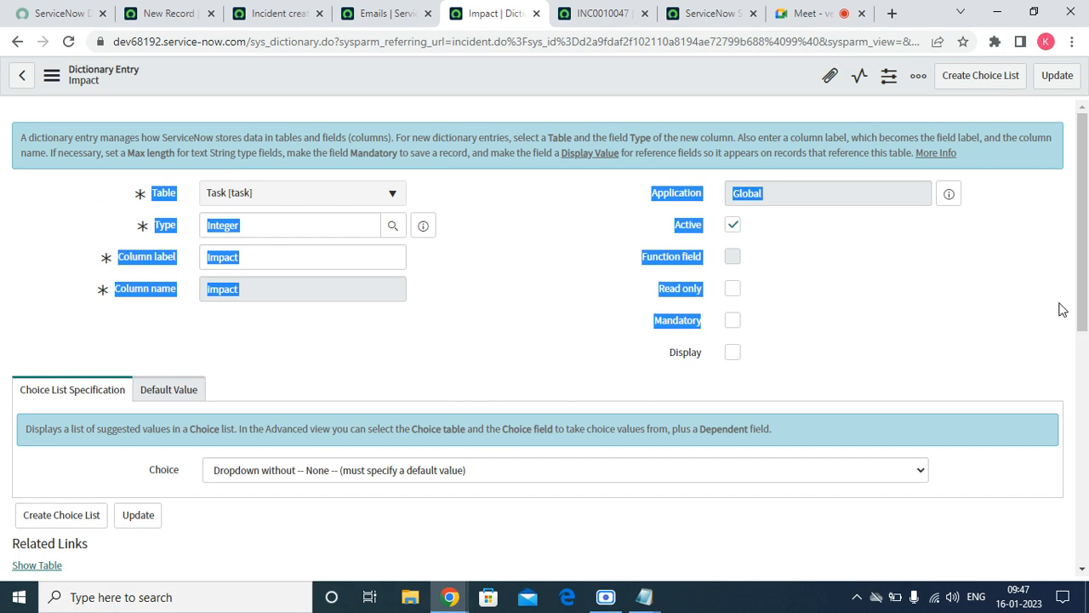
pyautogui.moveTo(1079, 259); pyautogui.dragTo(1073, 421)
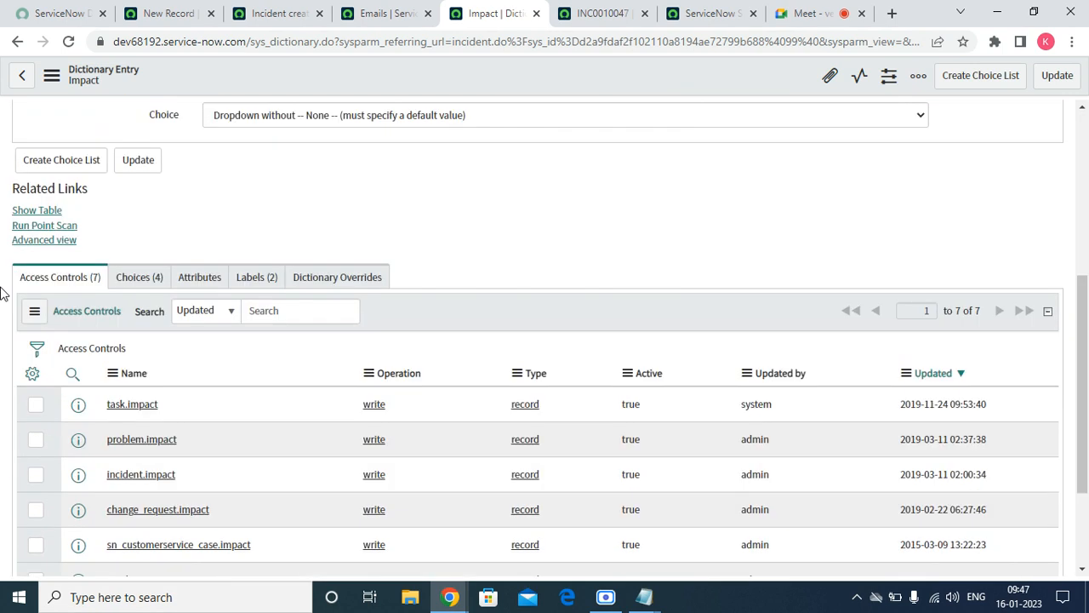
pyautogui.click(21, 75)
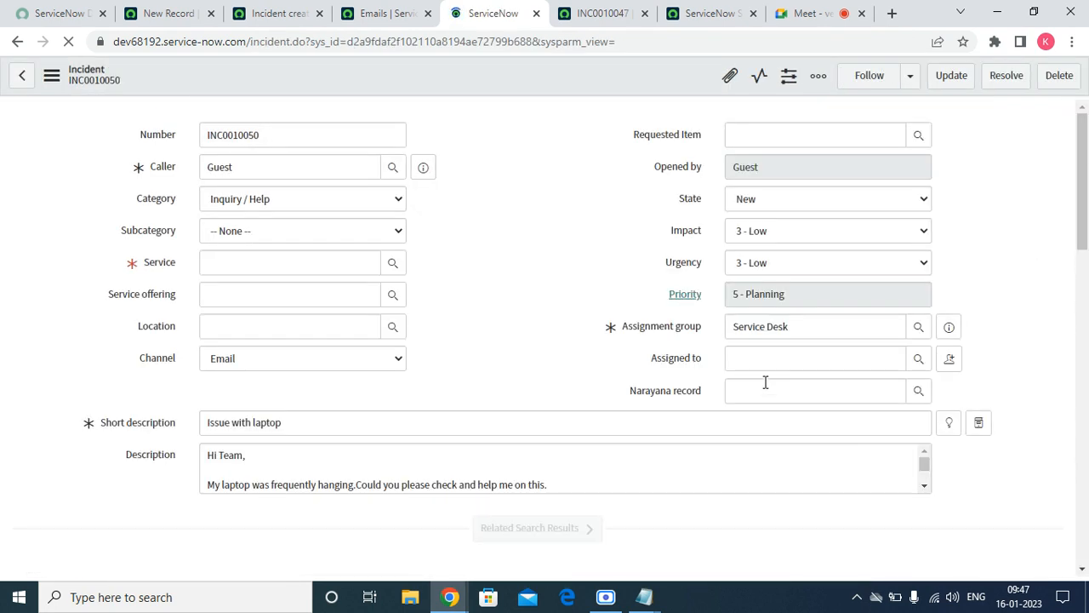
# Check the incident's channel choices, and preview the caller's user record.
pyautogui.click(245, 362)
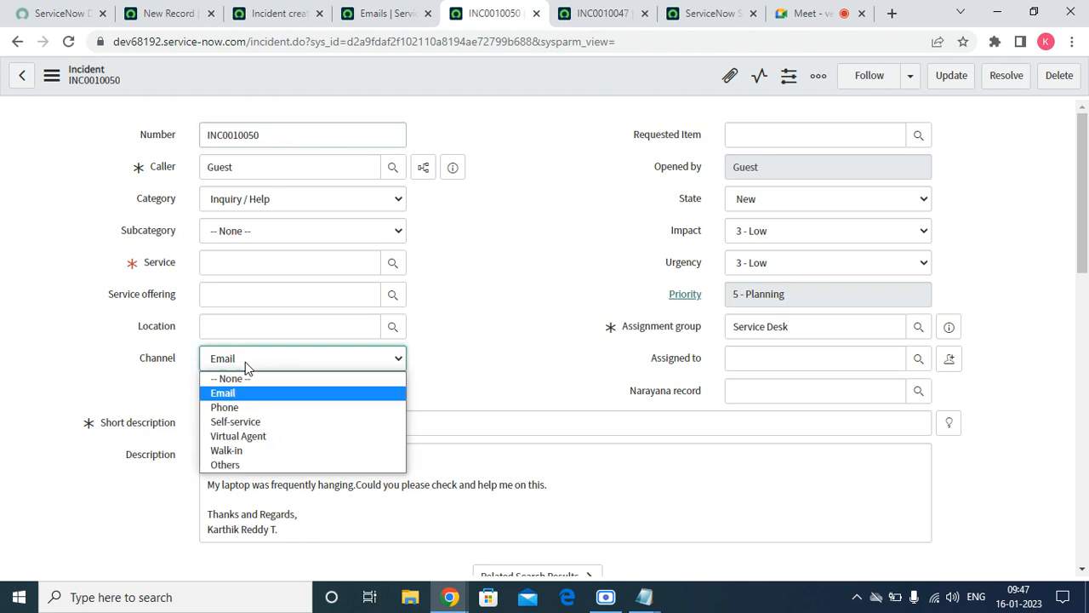
pyautogui.click(255, 382)
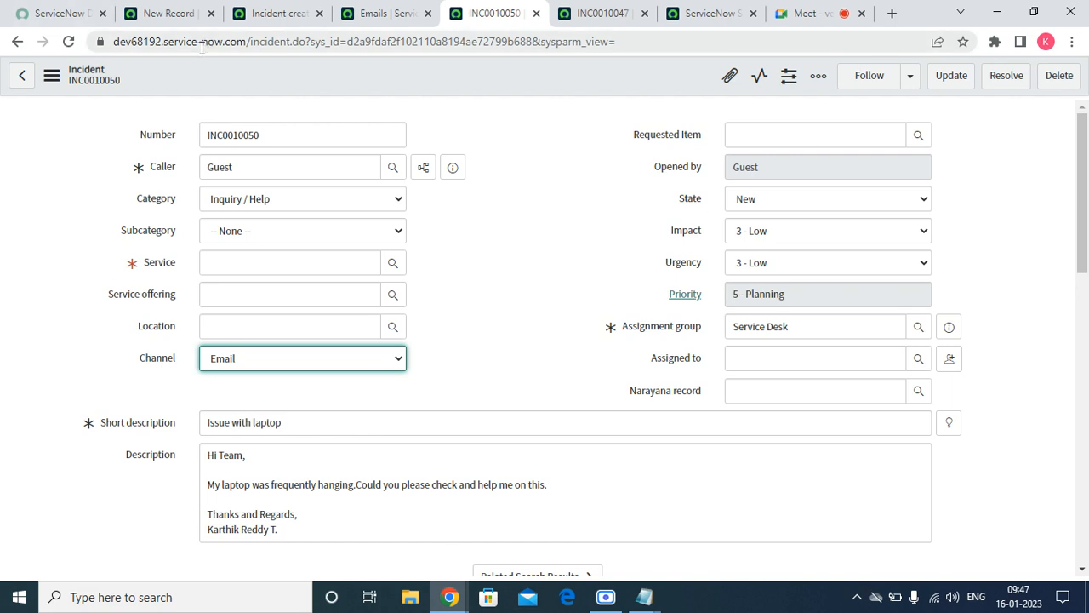
pyautogui.click(392, 167)
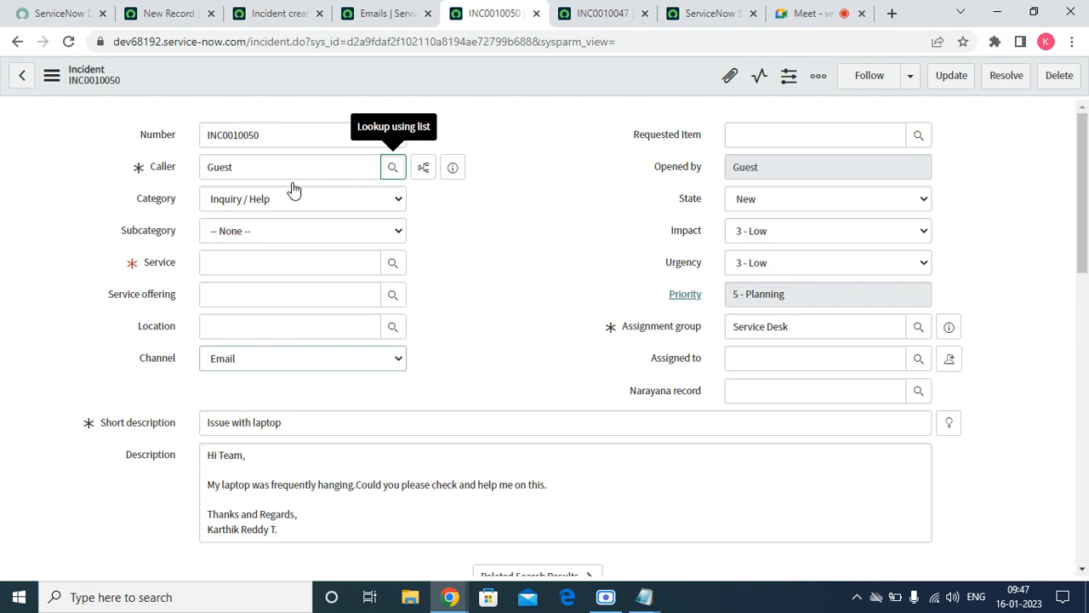
pyautogui.click(627, 156)
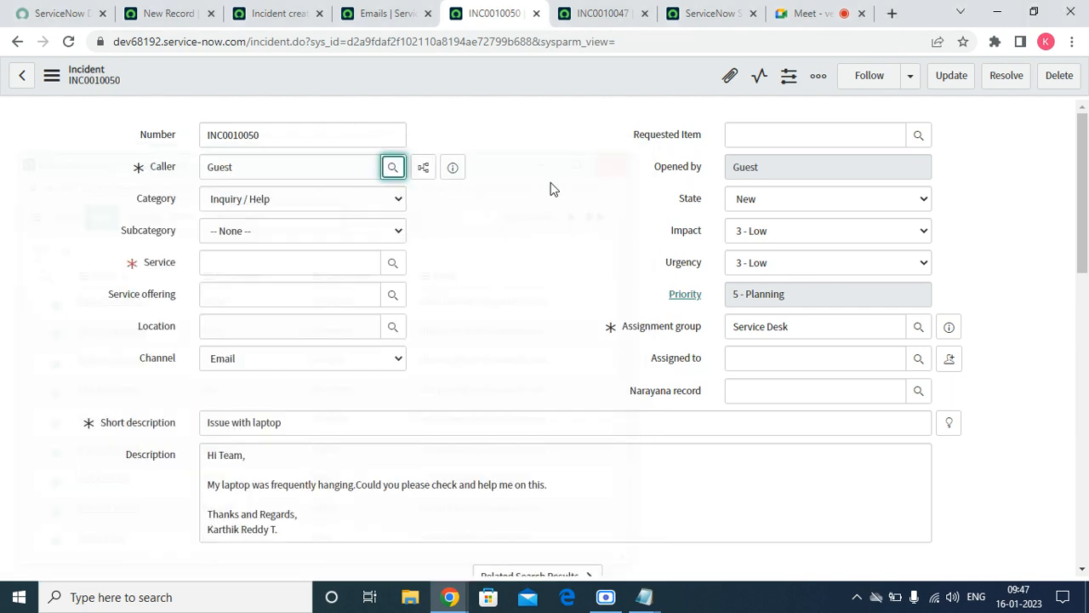
pyautogui.click(455, 174)
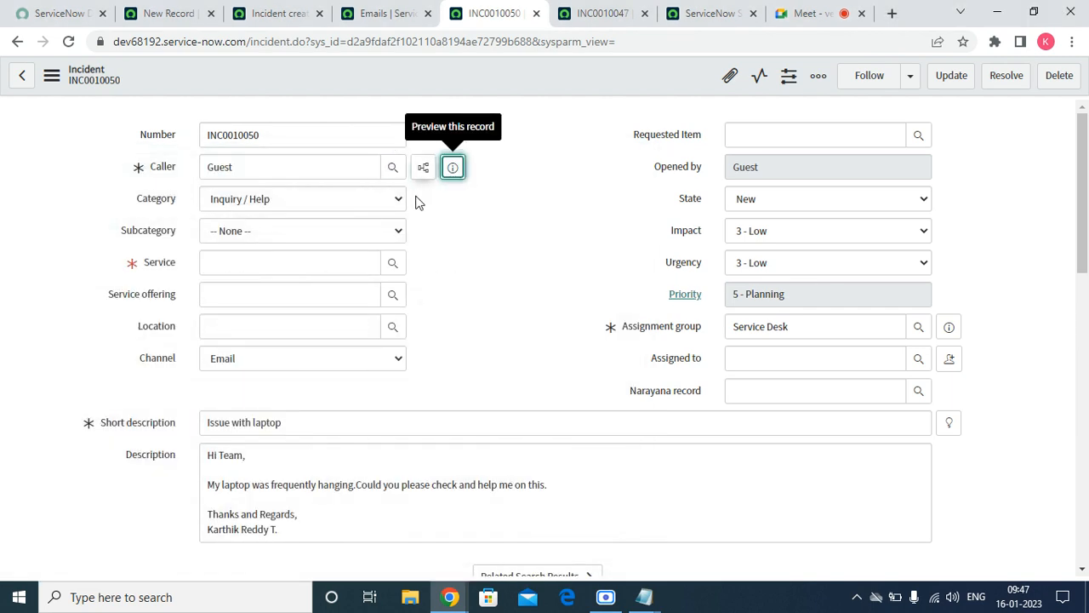
pyautogui.click(454, 171)
pyautogui.click(454, 168)
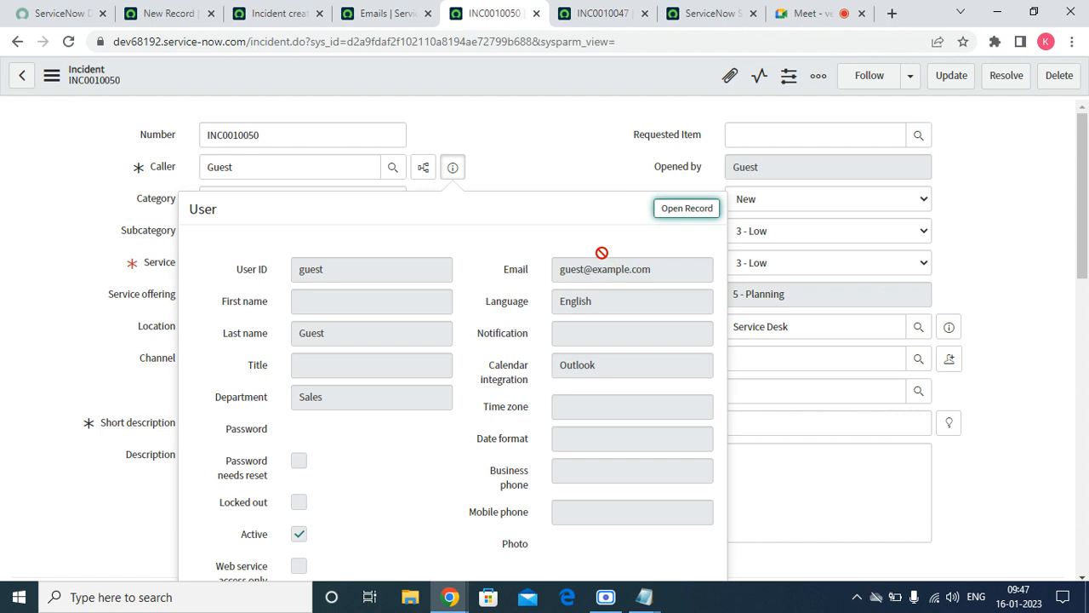
pyautogui.click(595, 126)
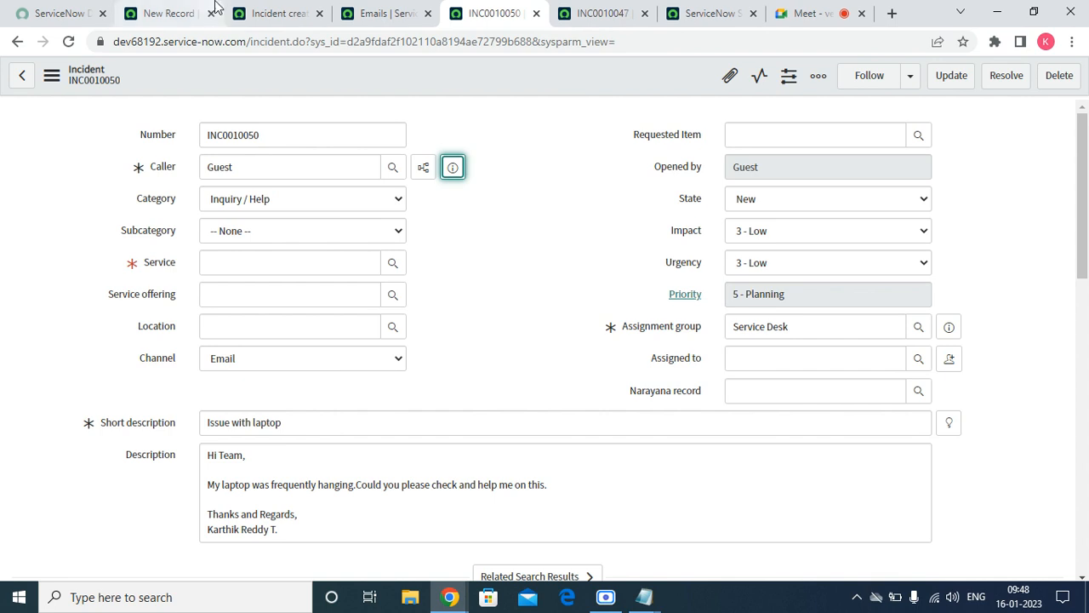
# Save the new inbound action "Incident updation from reply email" and show the list of inbound email actions.
pyautogui.click(162, 15)
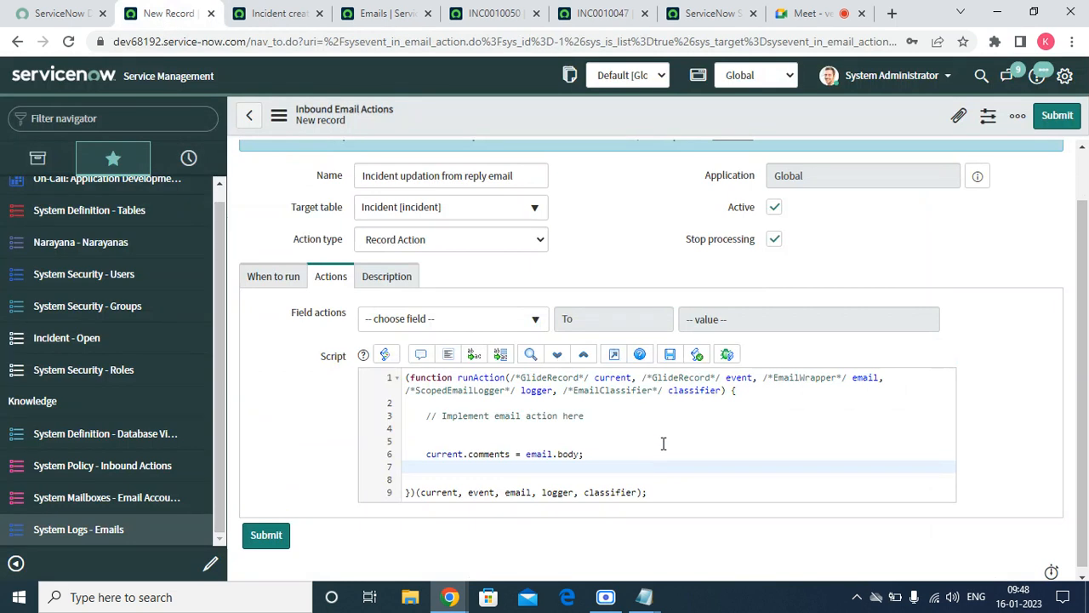
pyautogui.rightClick(638, 115)
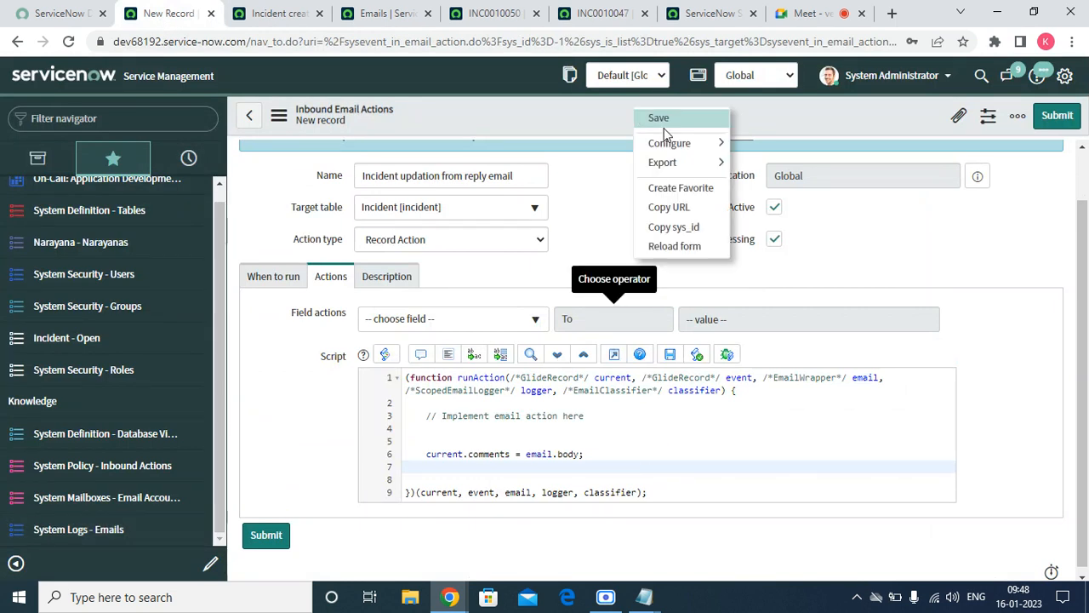
pyautogui.click(675, 120)
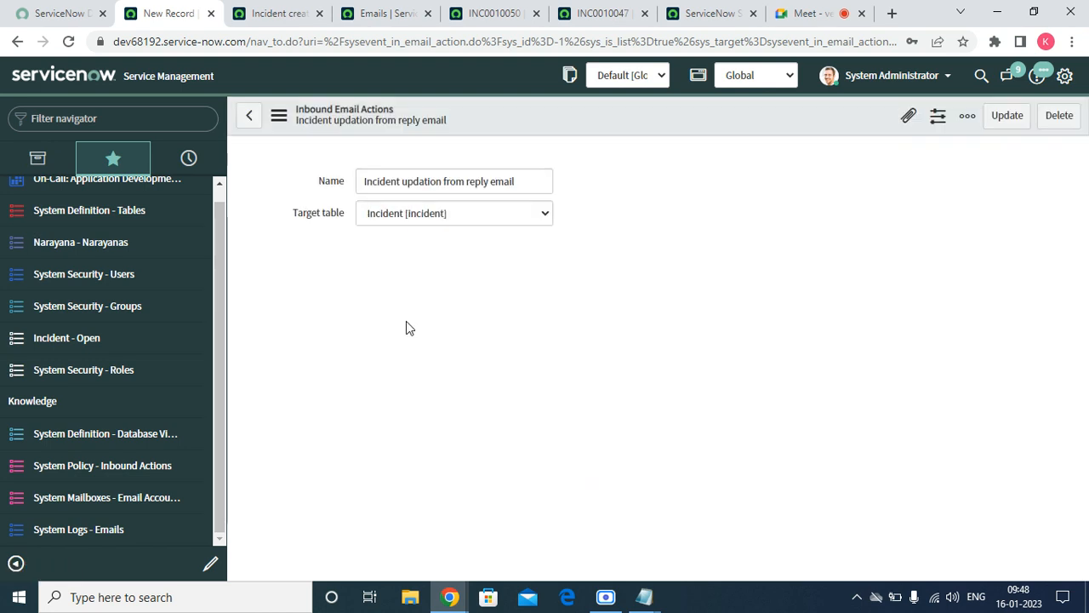
pyautogui.click(126, 464)
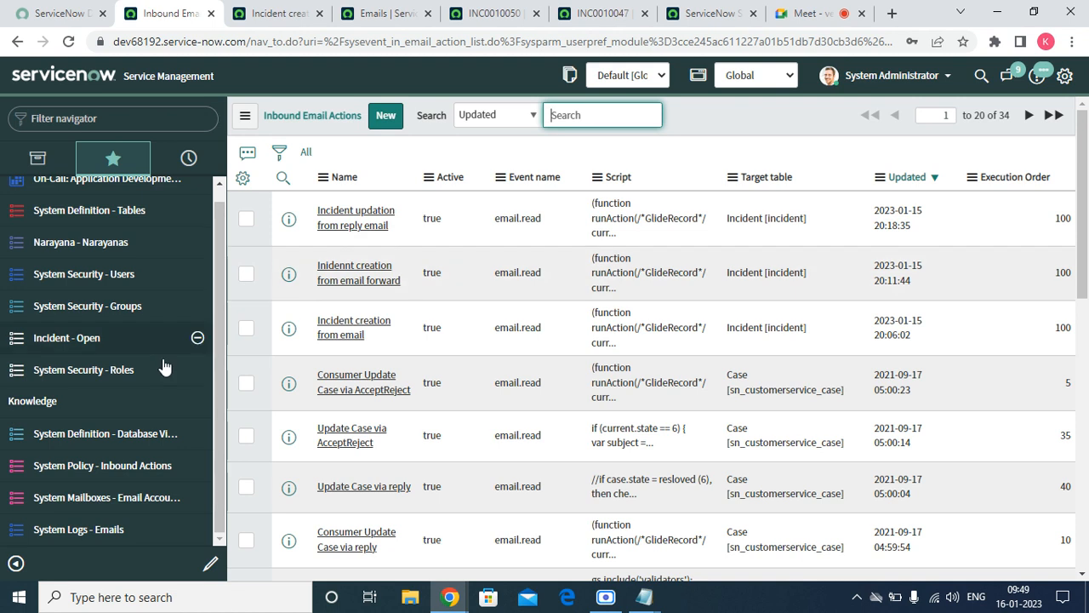
# Review the system email log and open the topmost "On-Call Schedule - Gaps and Conflicts" email in a separate tab.
pyautogui.click(88, 534)
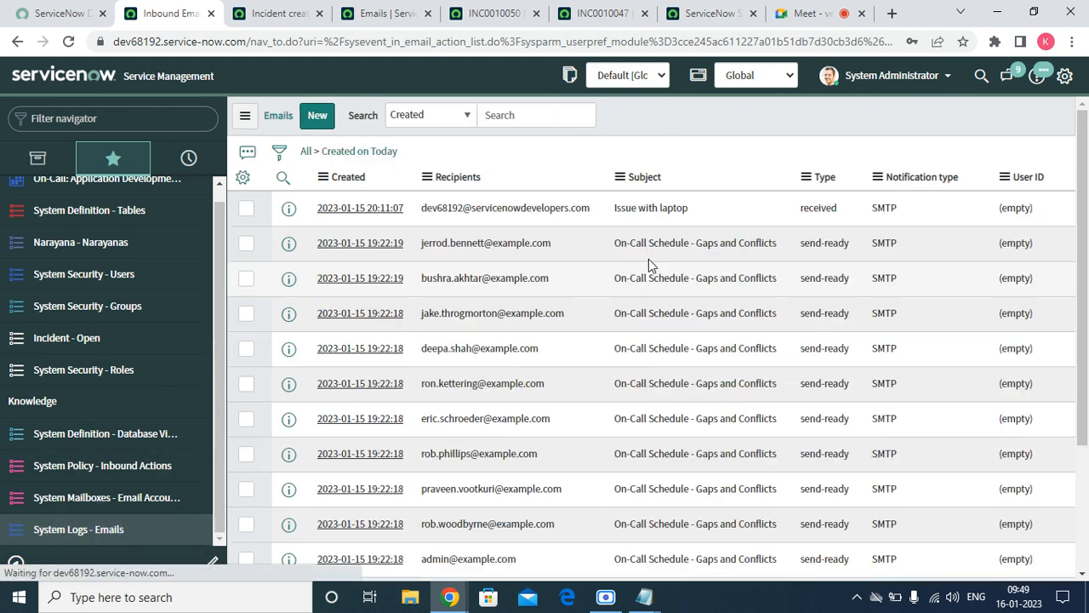
pyautogui.scroll(-3, 876, 553)
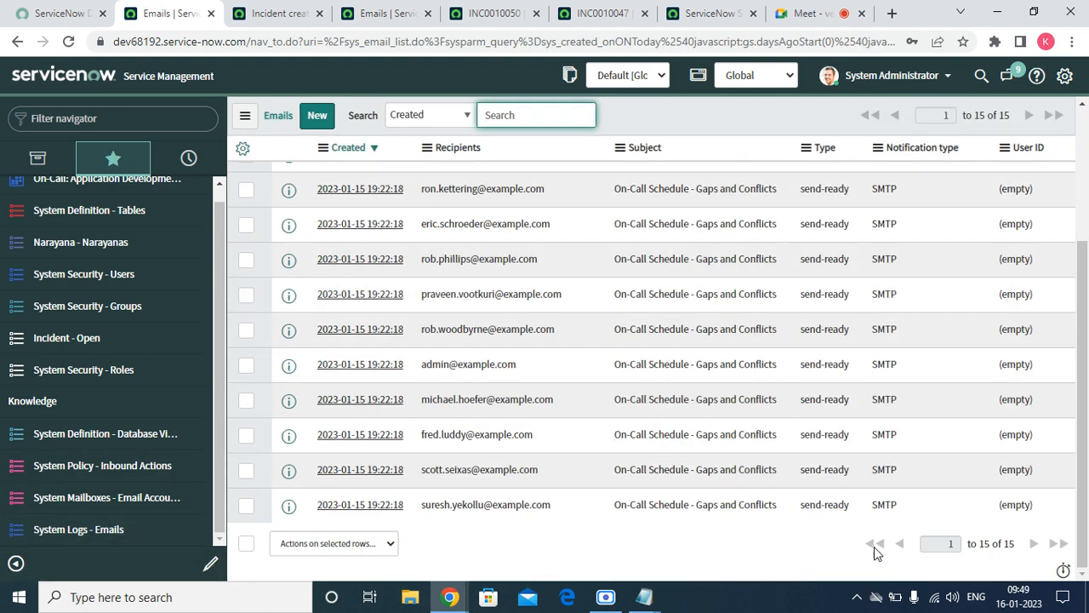
pyautogui.scroll(5, 510, 383)
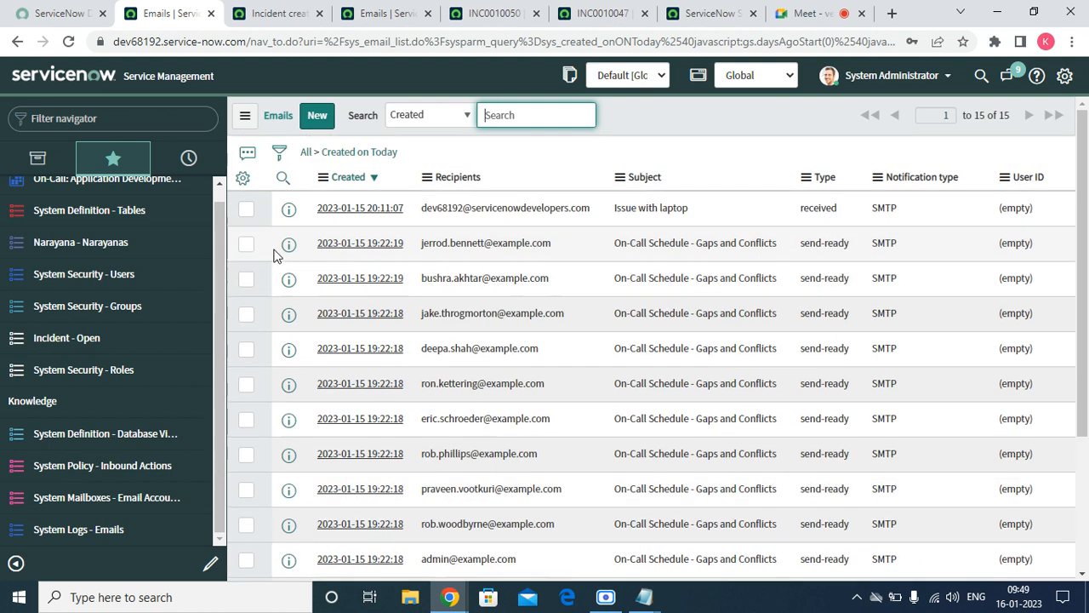
pyautogui.rightClick(288, 244)
pyautogui.click(338, 261)
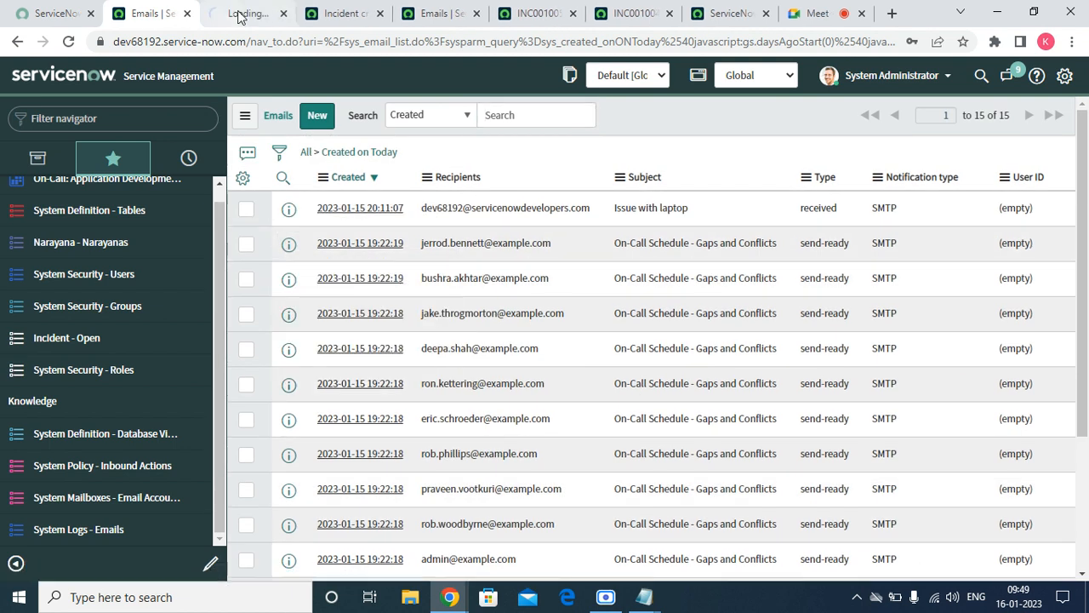
pyautogui.click(241, 14)
pyautogui.scroll(-10, 165, 394)
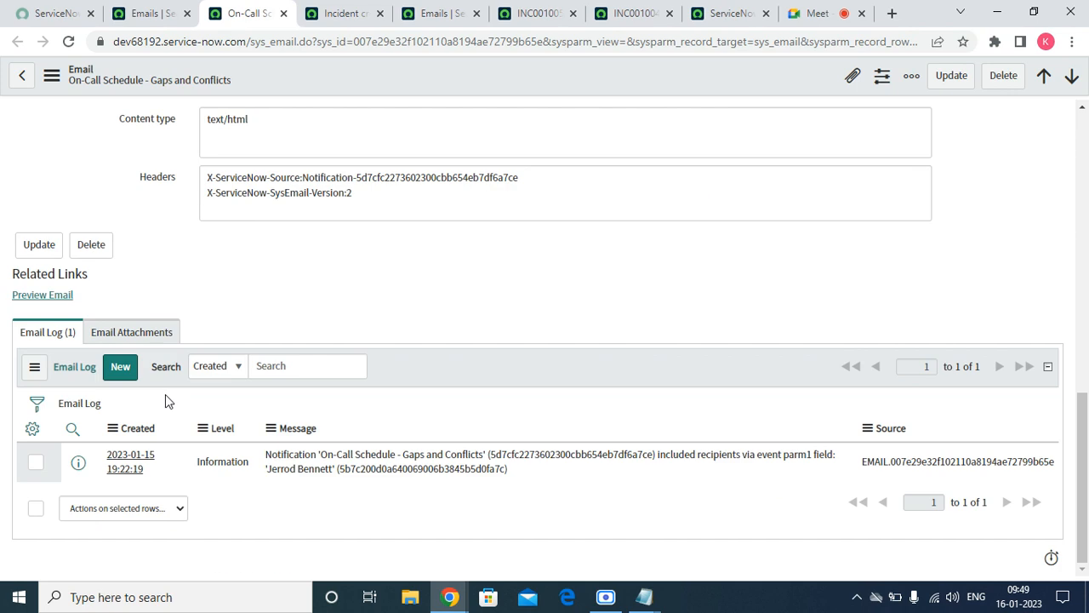
# Preview the On-Call Schedule email, select the whole message content, and close the preview.
pyautogui.click(60, 296)
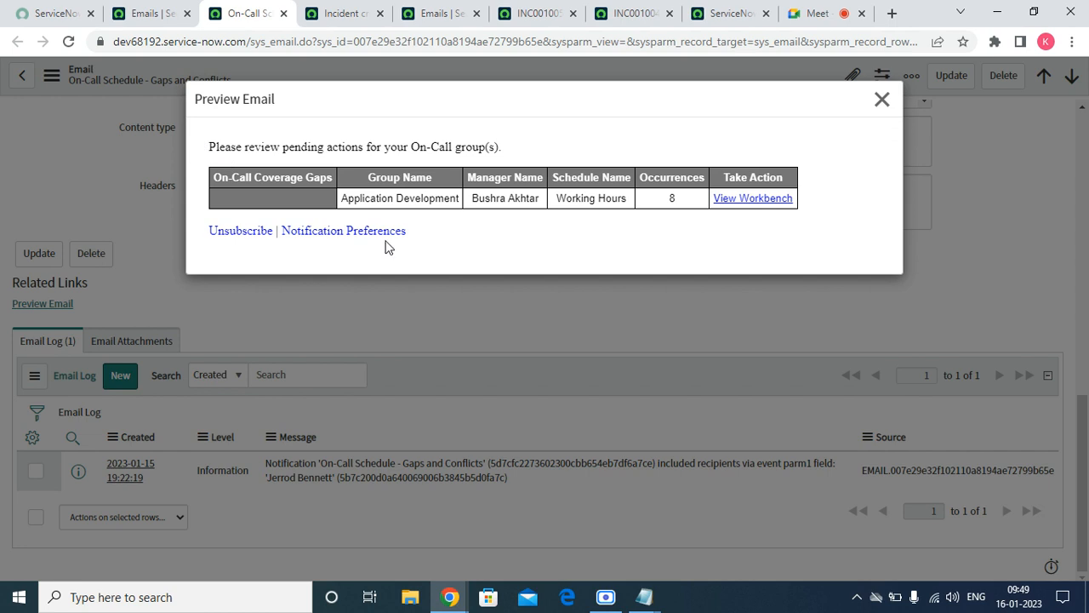
pyautogui.hotkey('ctrl', 'a')
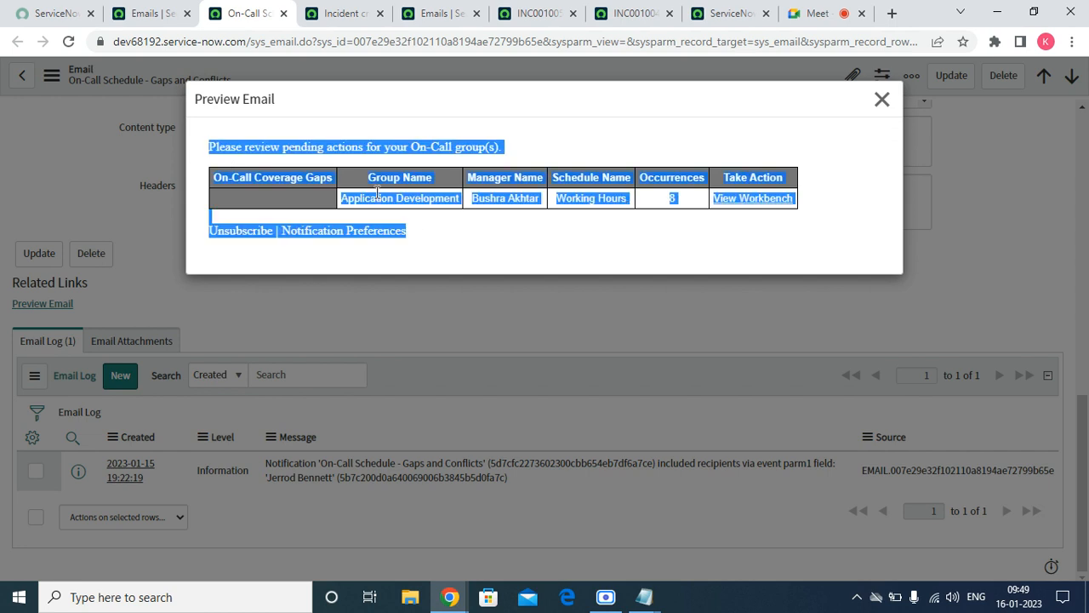
pyautogui.rightClick(371, 156)
pyautogui.click(397, 165)
pyautogui.click(882, 101)
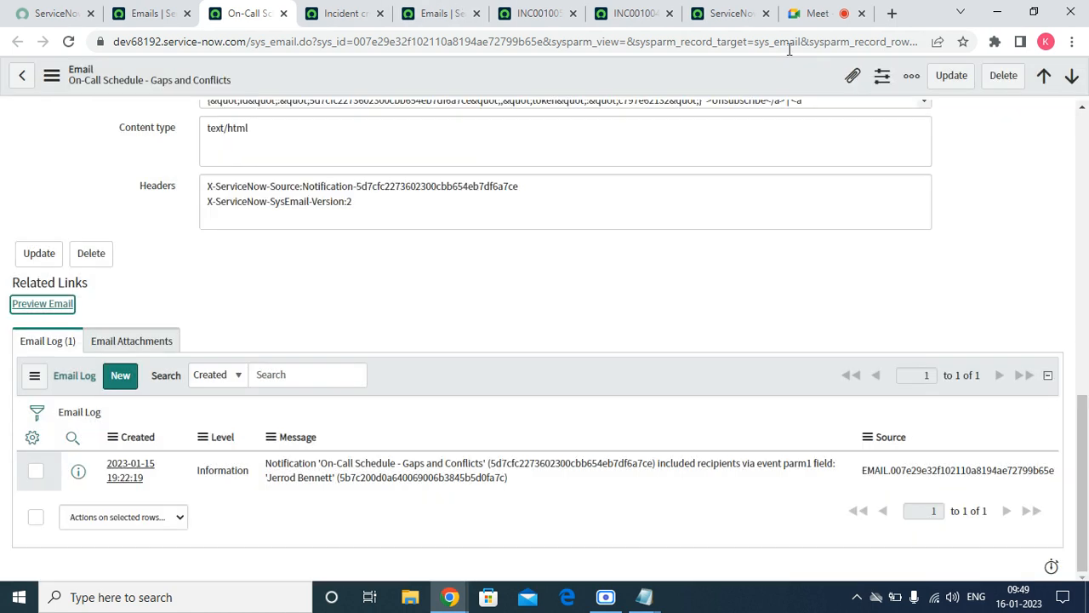
pyautogui.click(604, 598)
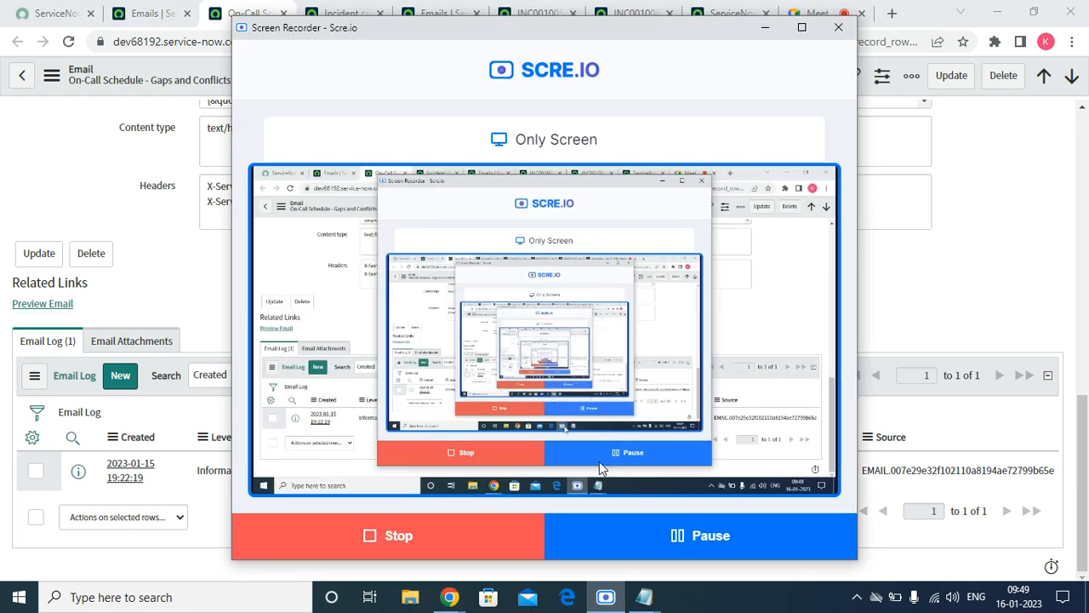